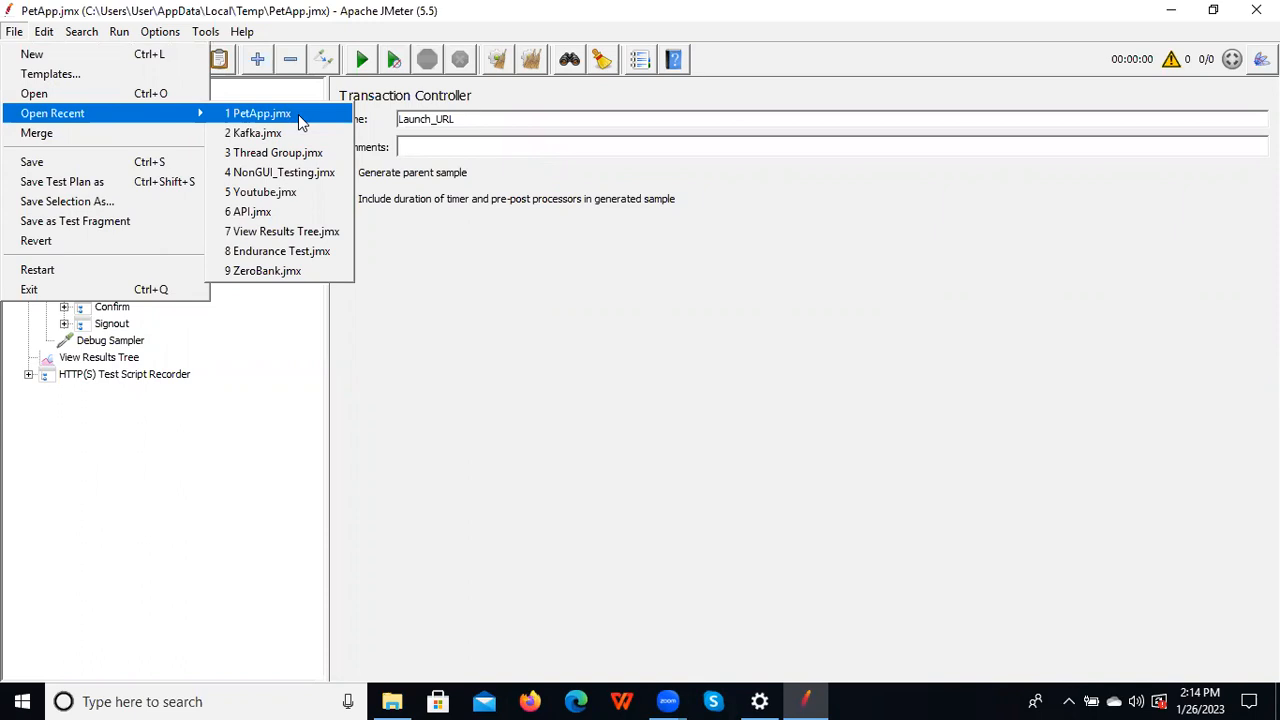
# Open the recent test plan PetApp.jmx and expand the Thread Group and Recording Controller down to the Signout transaction
pyautogui.click(262, 113)
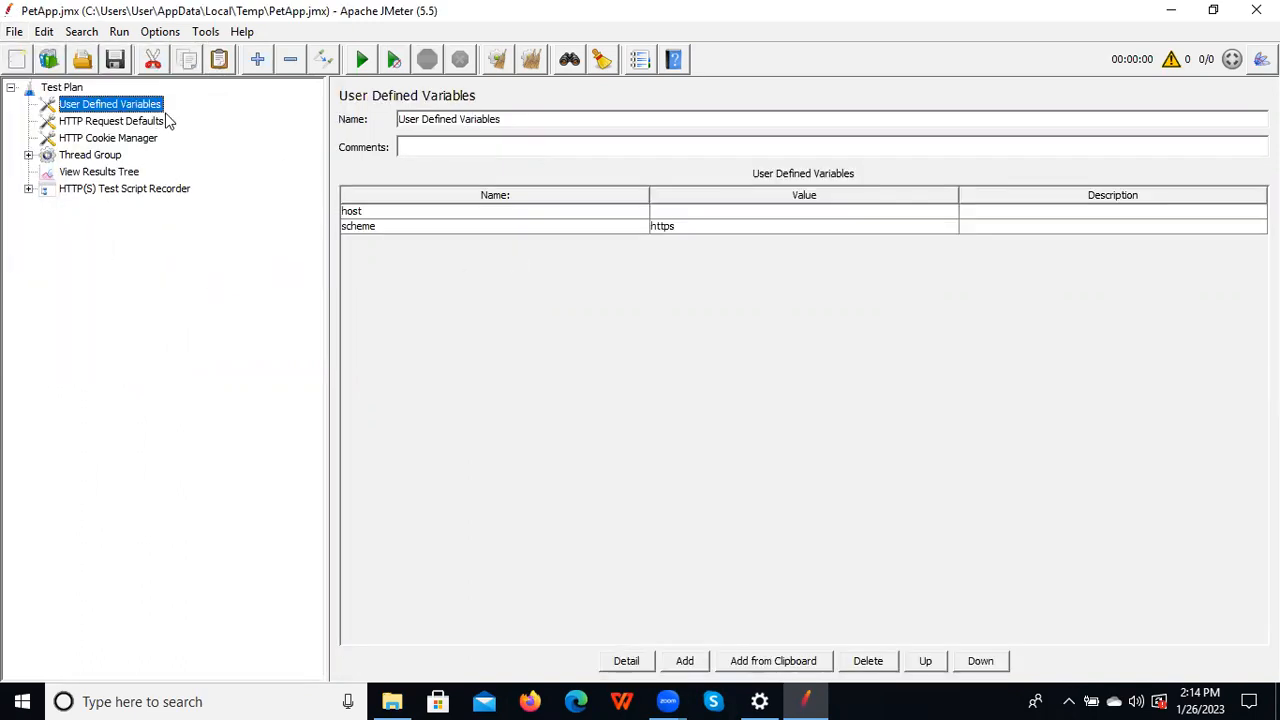
pyautogui.click(28, 156)
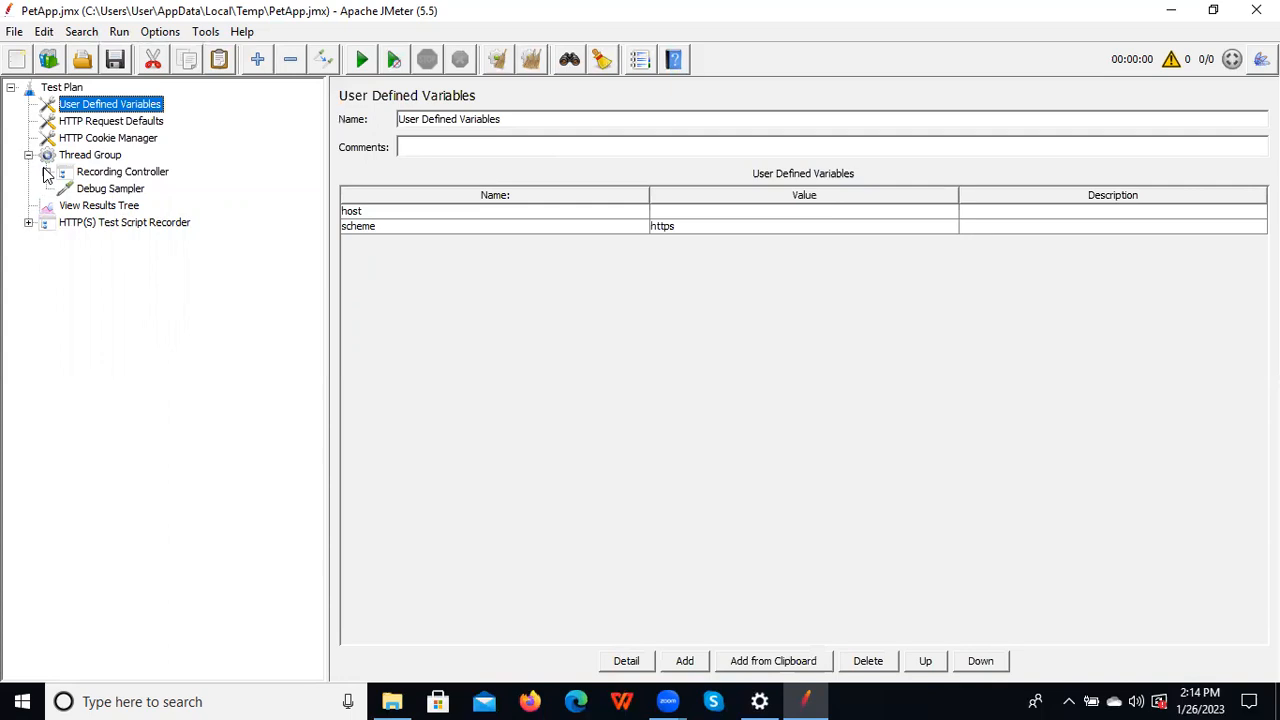
pyautogui.click(45, 172)
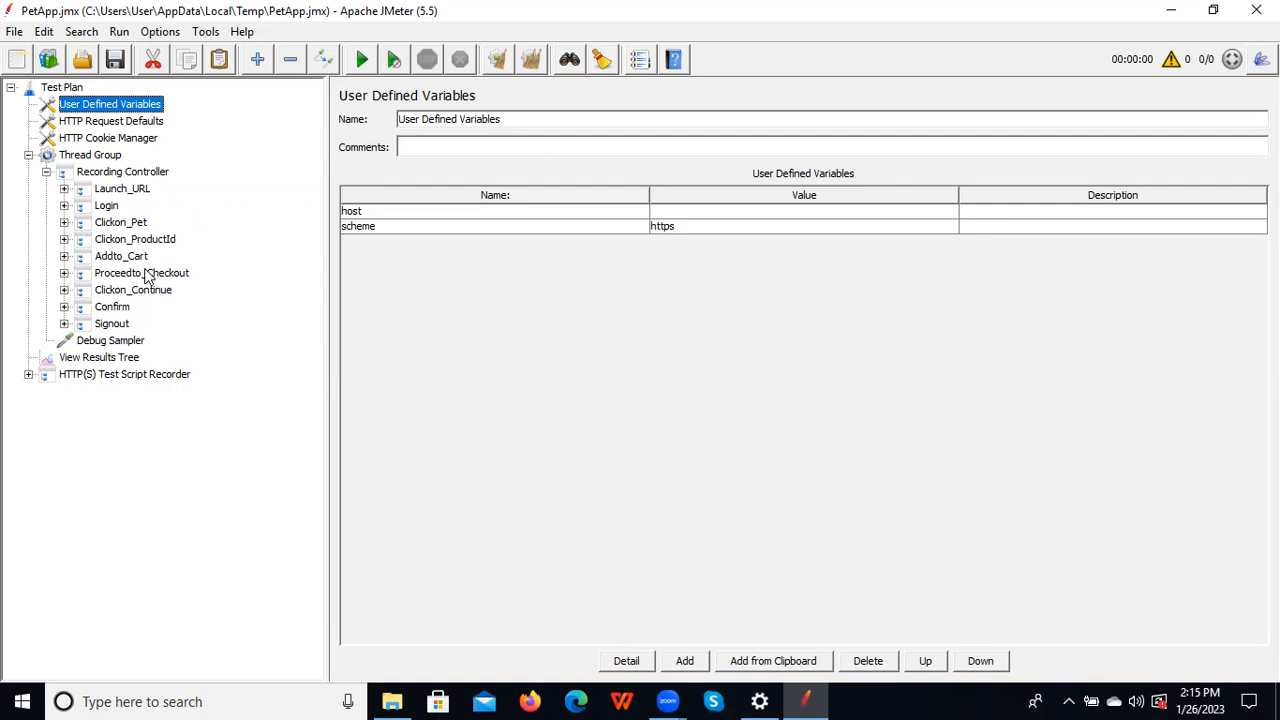
pyautogui.click(112, 324)
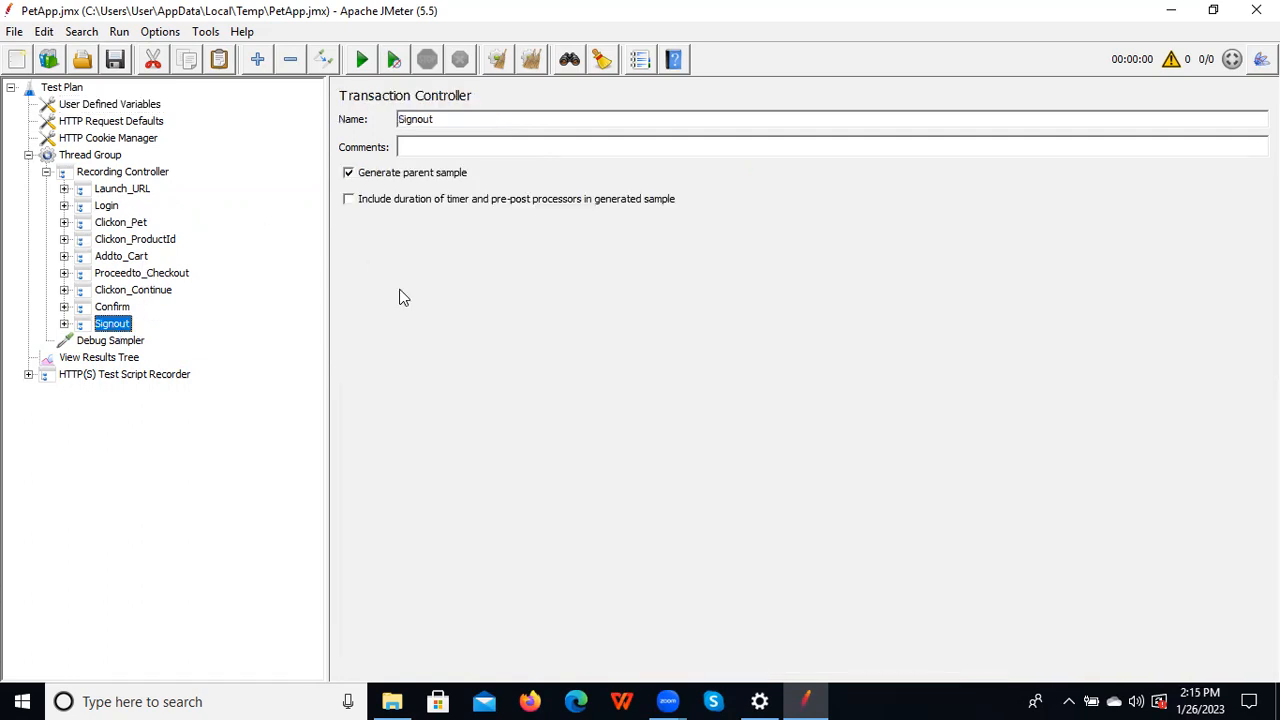
# Examine the recorded requests and parameters of the Launch_URL and Login transactions, including Login-22, Login-24 and Login-28
pyautogui.click(64, 189)
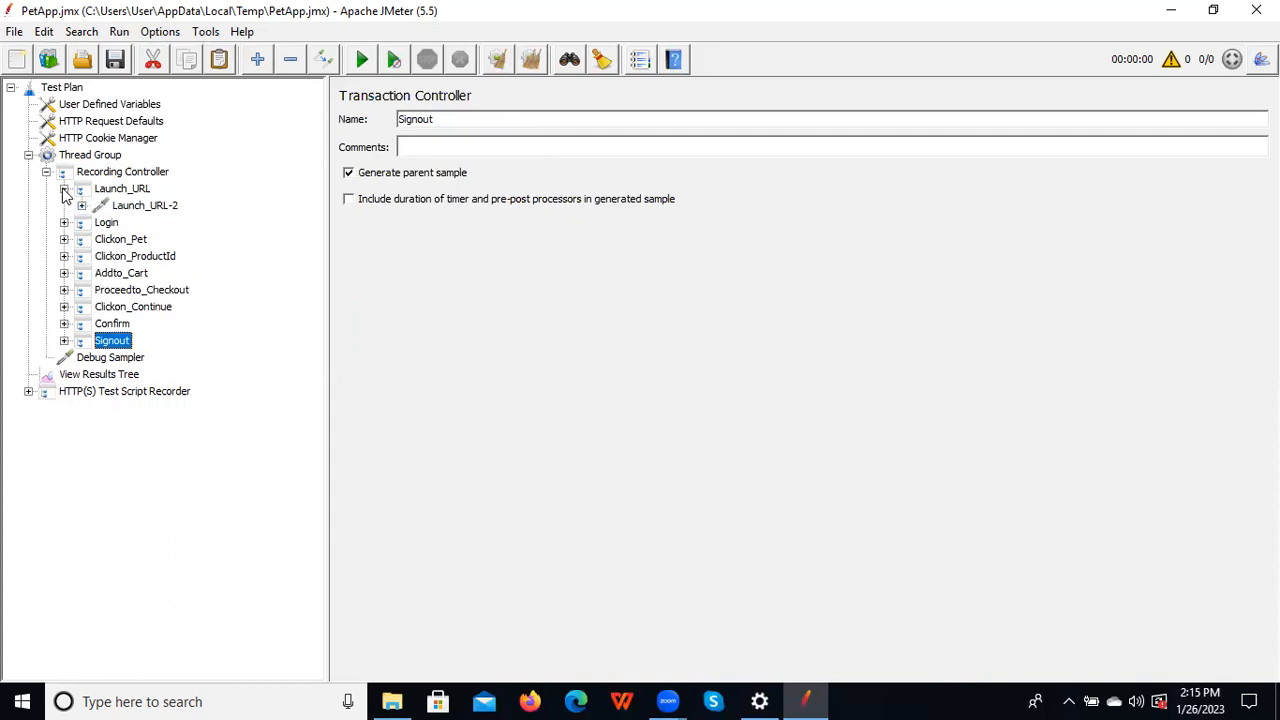
pyautogui.click(82, 205)
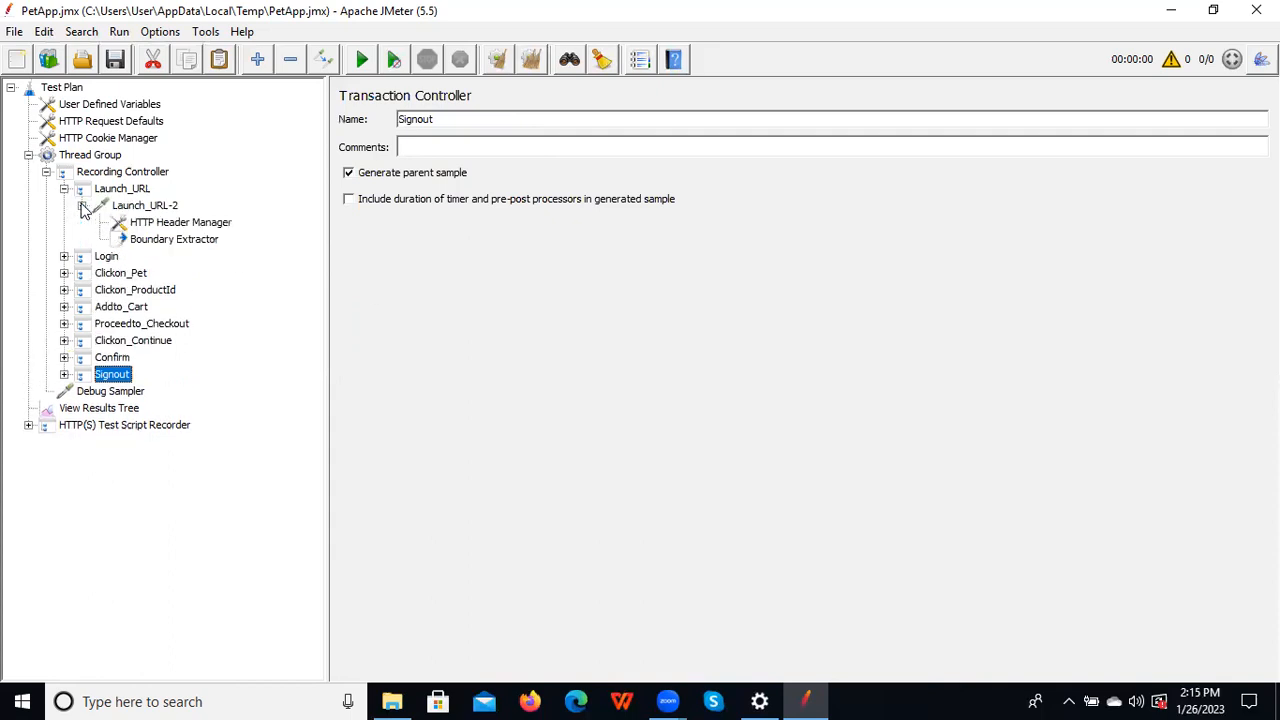
pyautogui.click(147, 207)
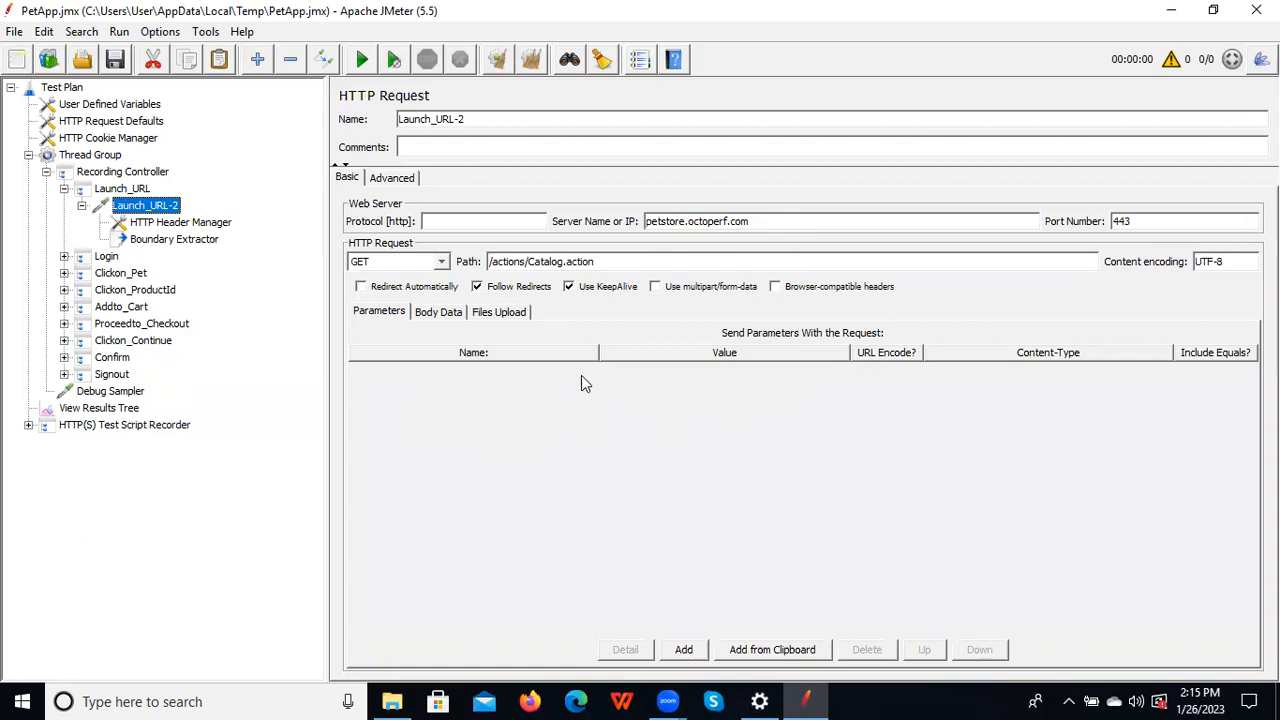
pyautogui.click(82, 206)
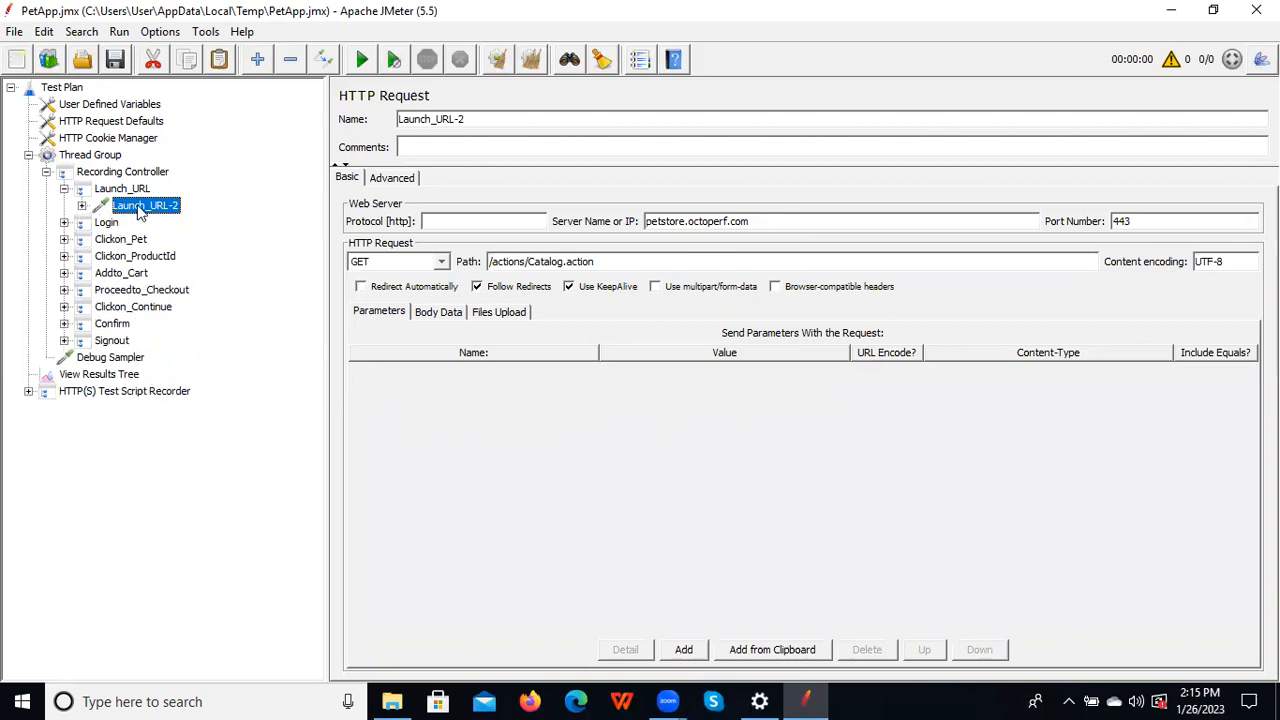
pyautogui.click(64, 222)
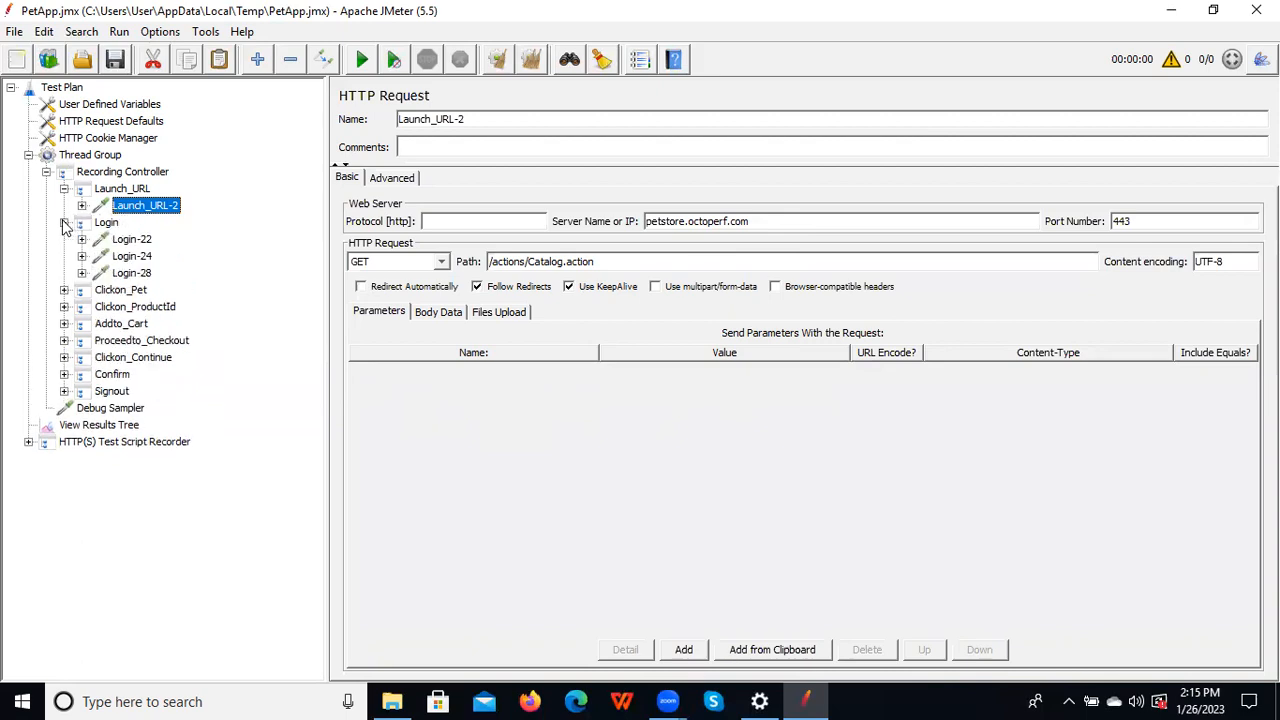
pyautogui.click(128, 242)
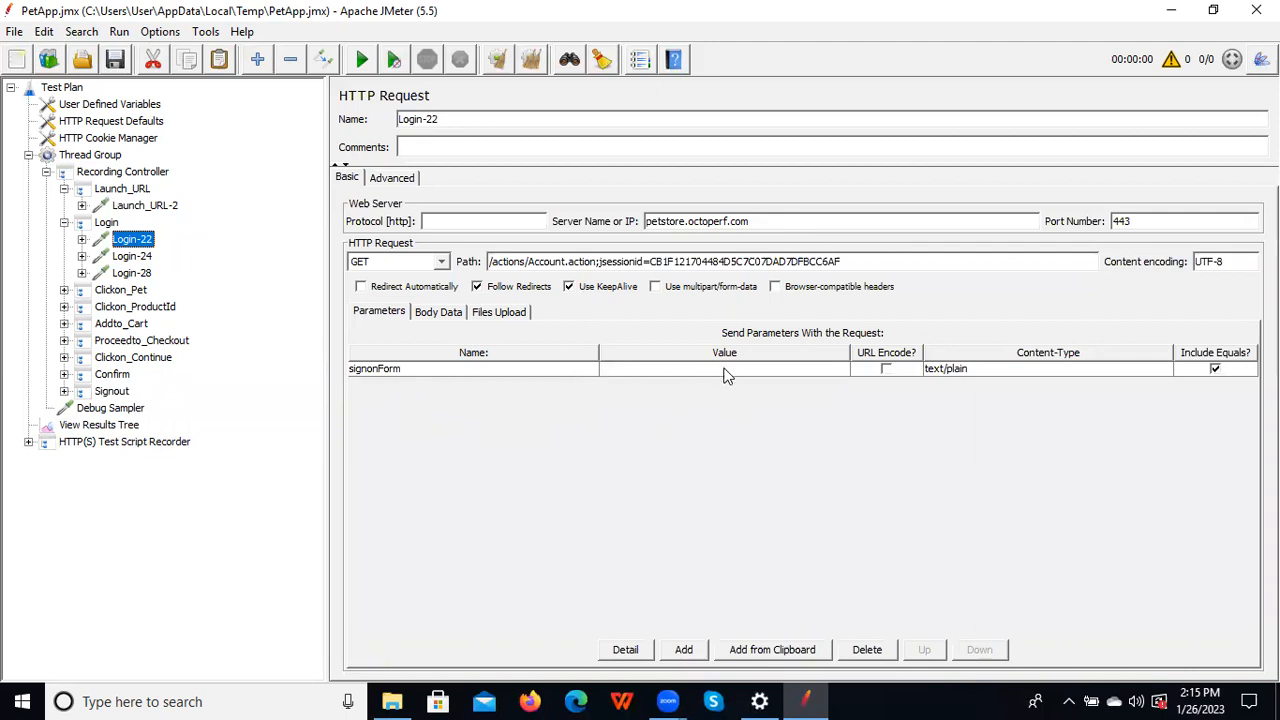
pyautogui.click(125, 258)
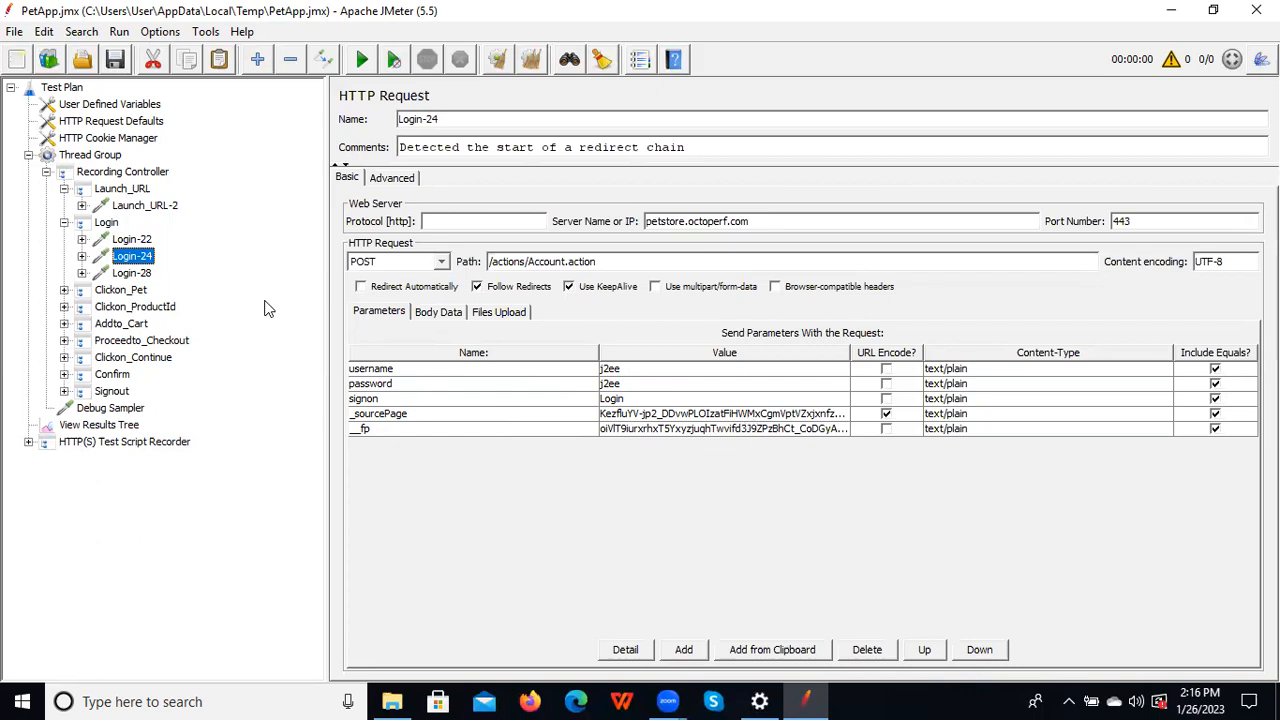
pyautogui.click(130, 273)
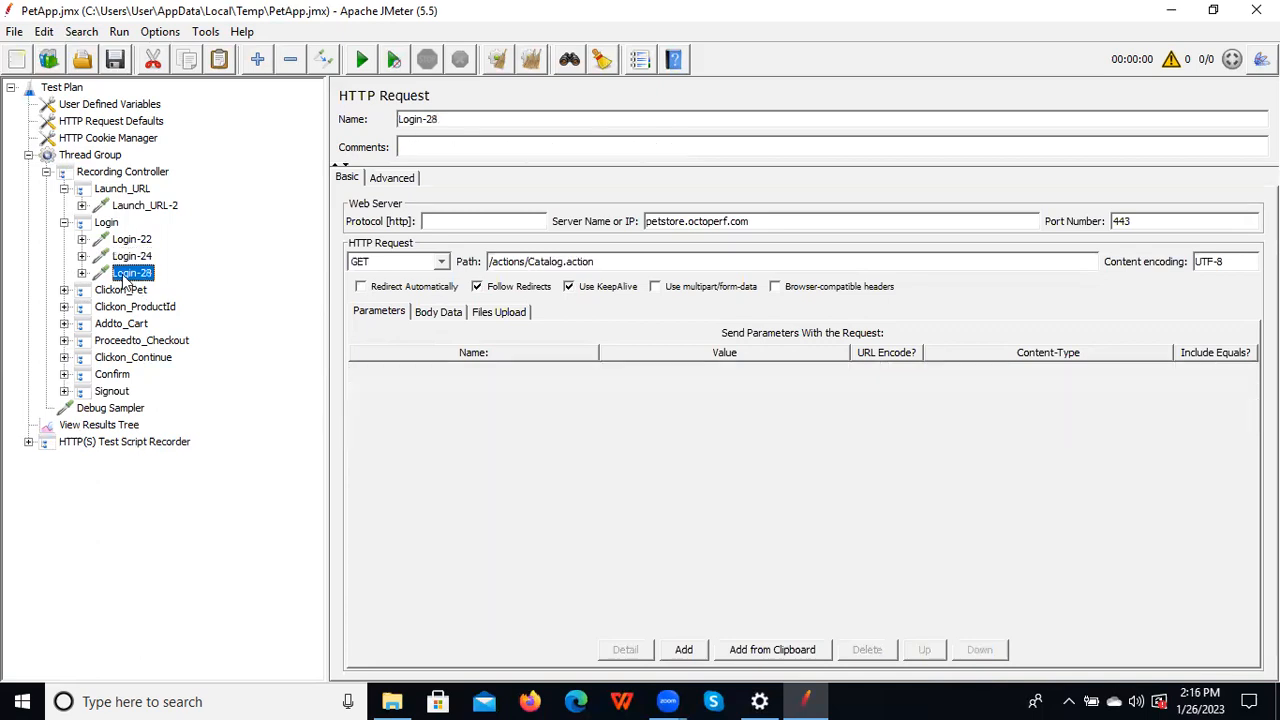
# Examine the request parameters recorded under Clickon_Pet, Clickon_ProductId, Addto_Cart and Proceedto_Checkout
pyautogui.click(64, 290)
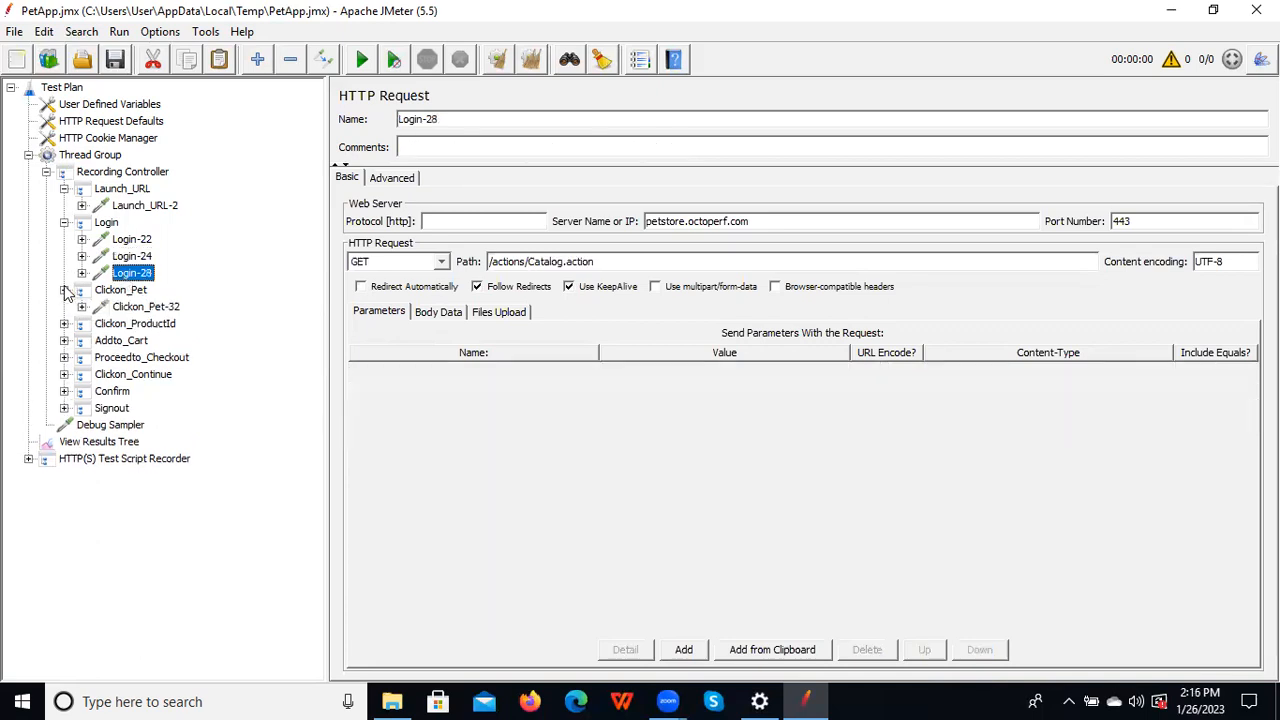
pyautogui.click(123, 307)
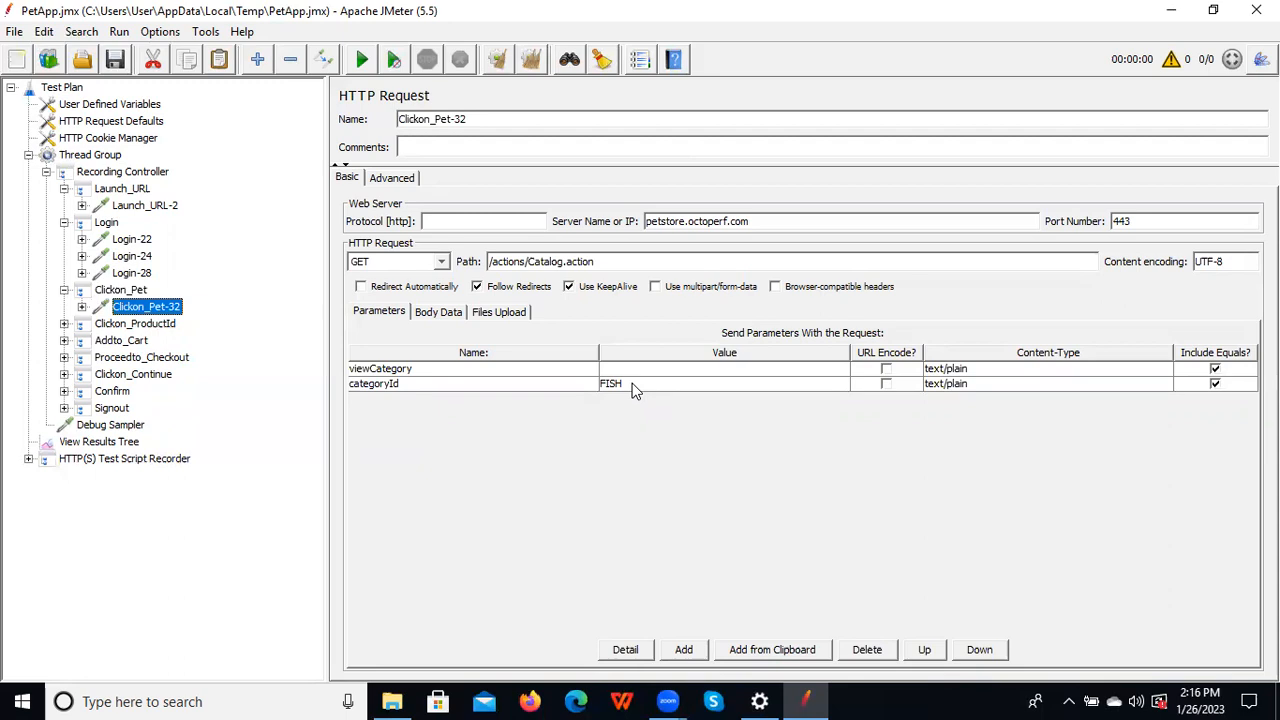
pyautogui.click(64, 323)
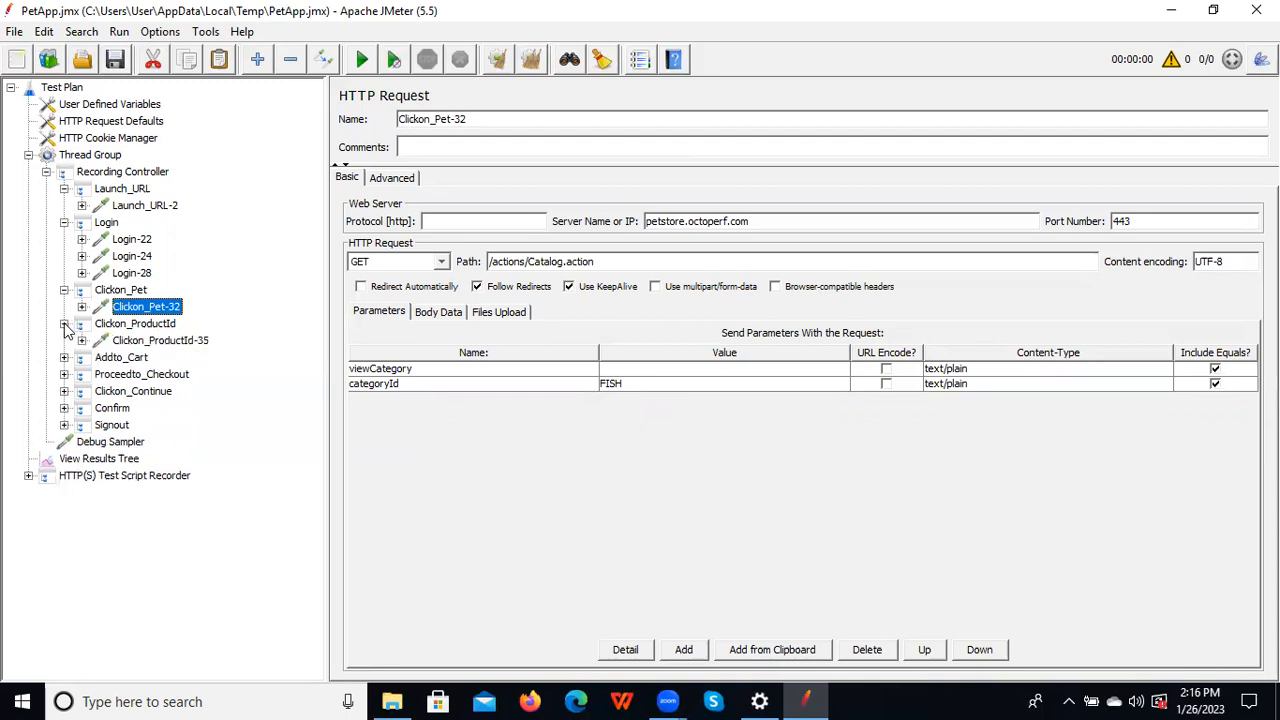
pyautogui.click(134, 341)
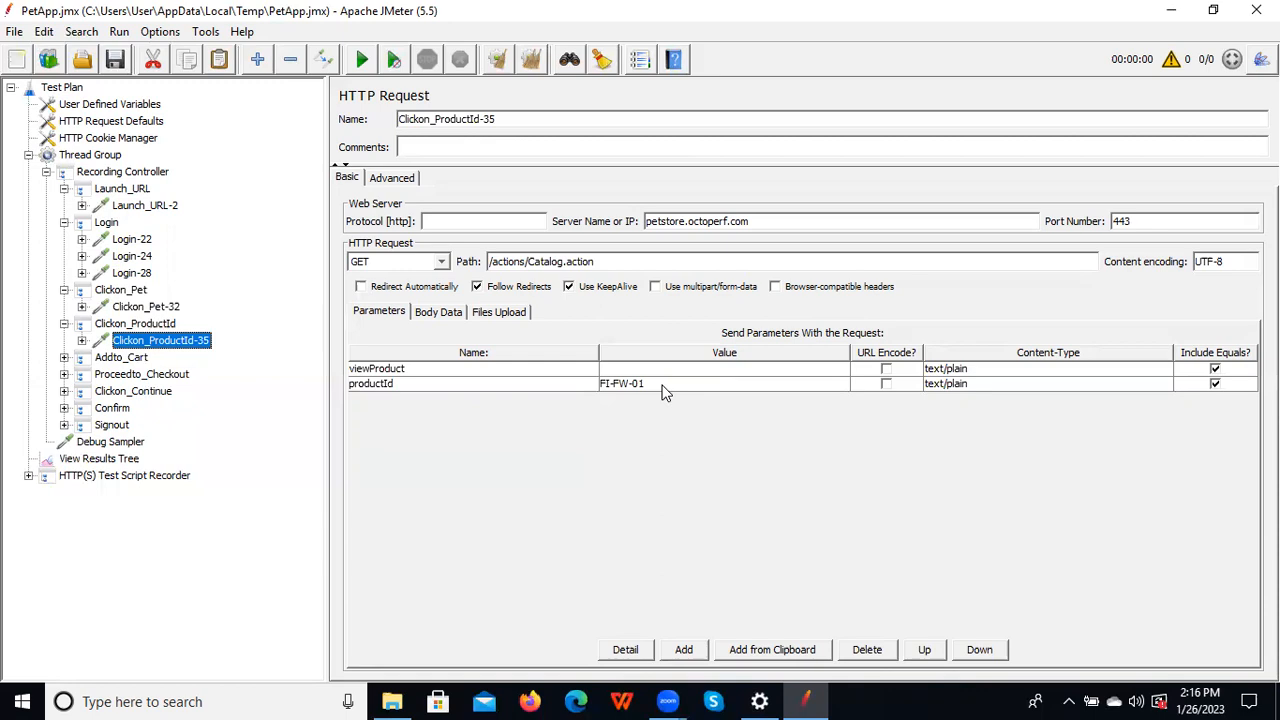
pyautogui.click(64, 358)
pyautogui.click(160, 376)
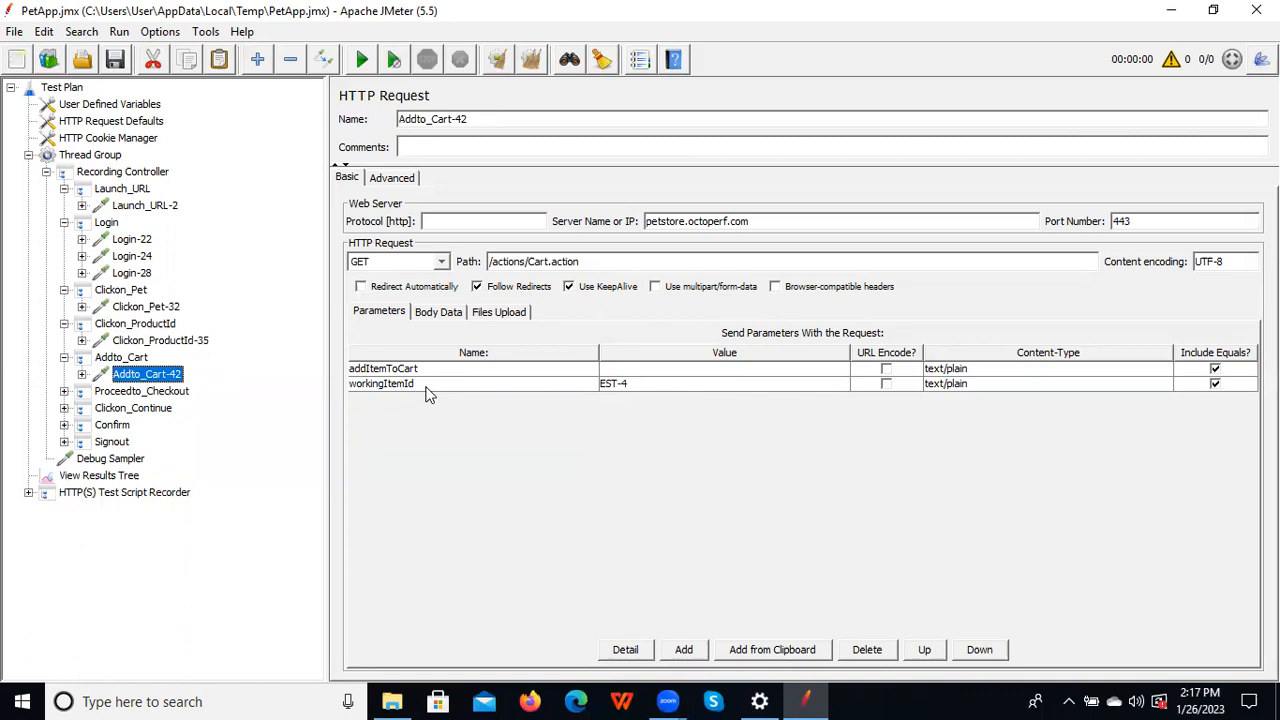
pyautogui.click(64, 391)
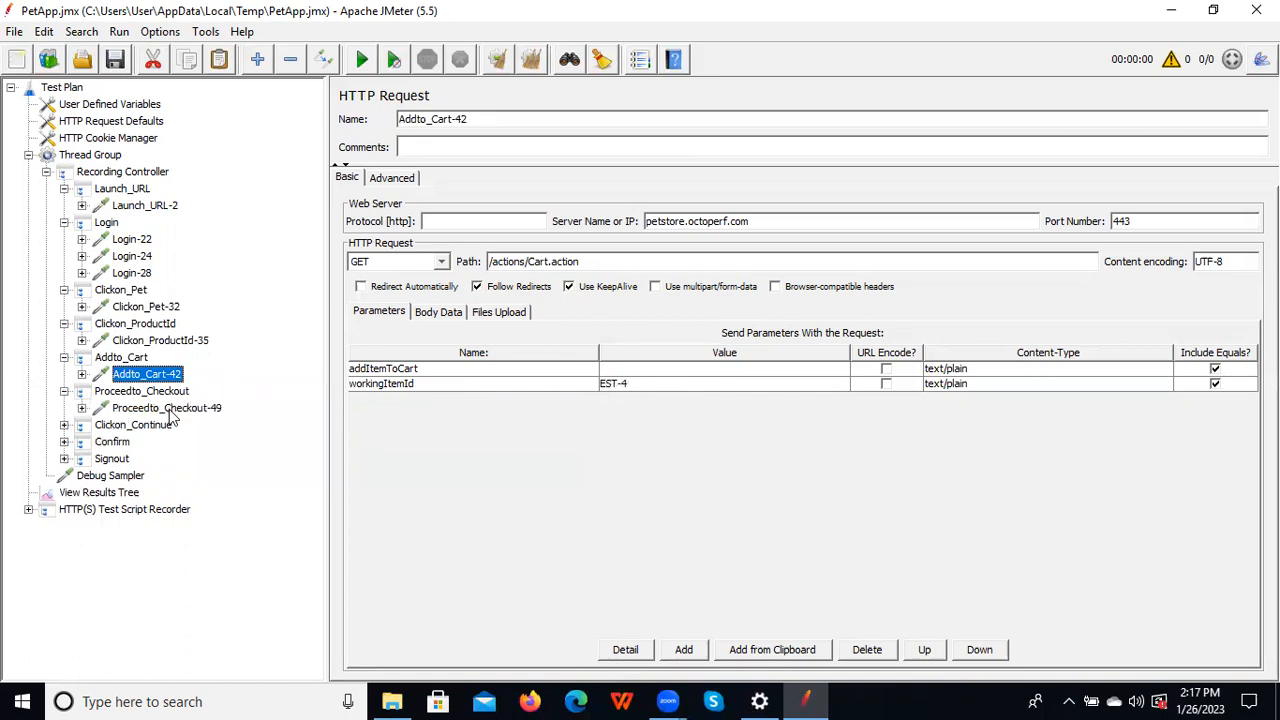
pyautogui.click(168, 410)
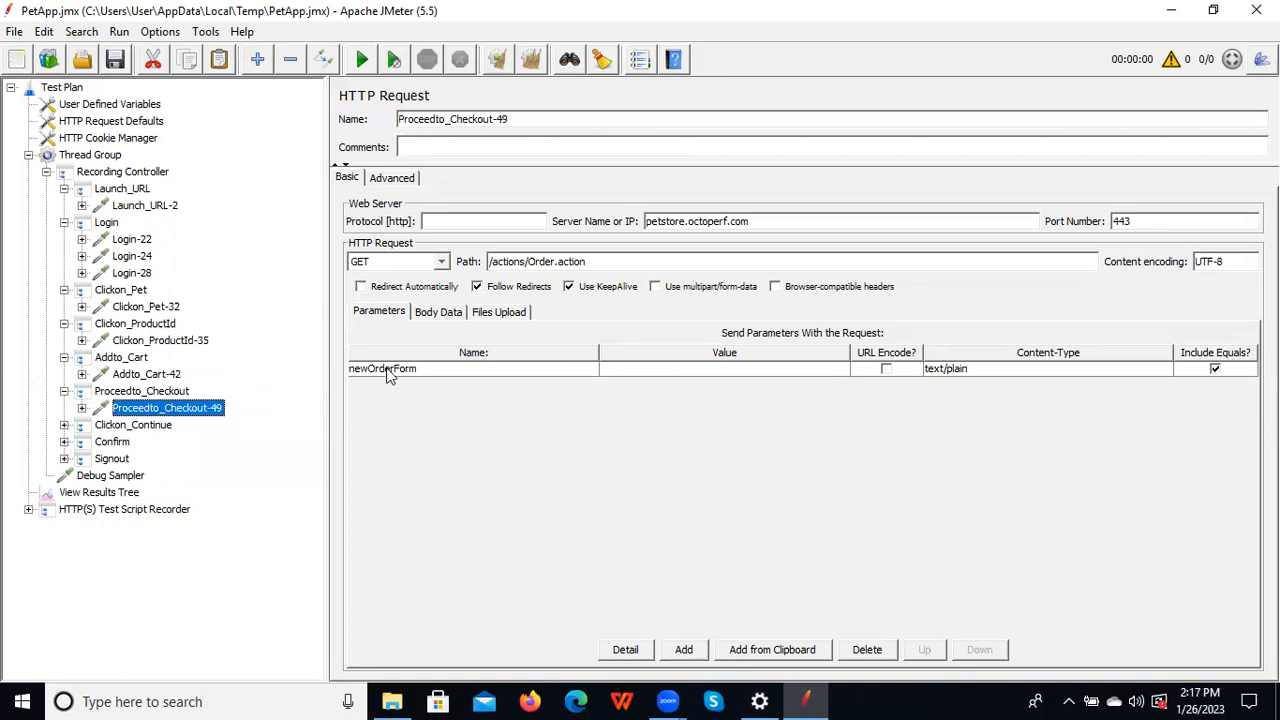
# Examine the requests recorded under Clickon_Continue, Confirm and Signout, including their parameters
pyautogui.click(64, 425)
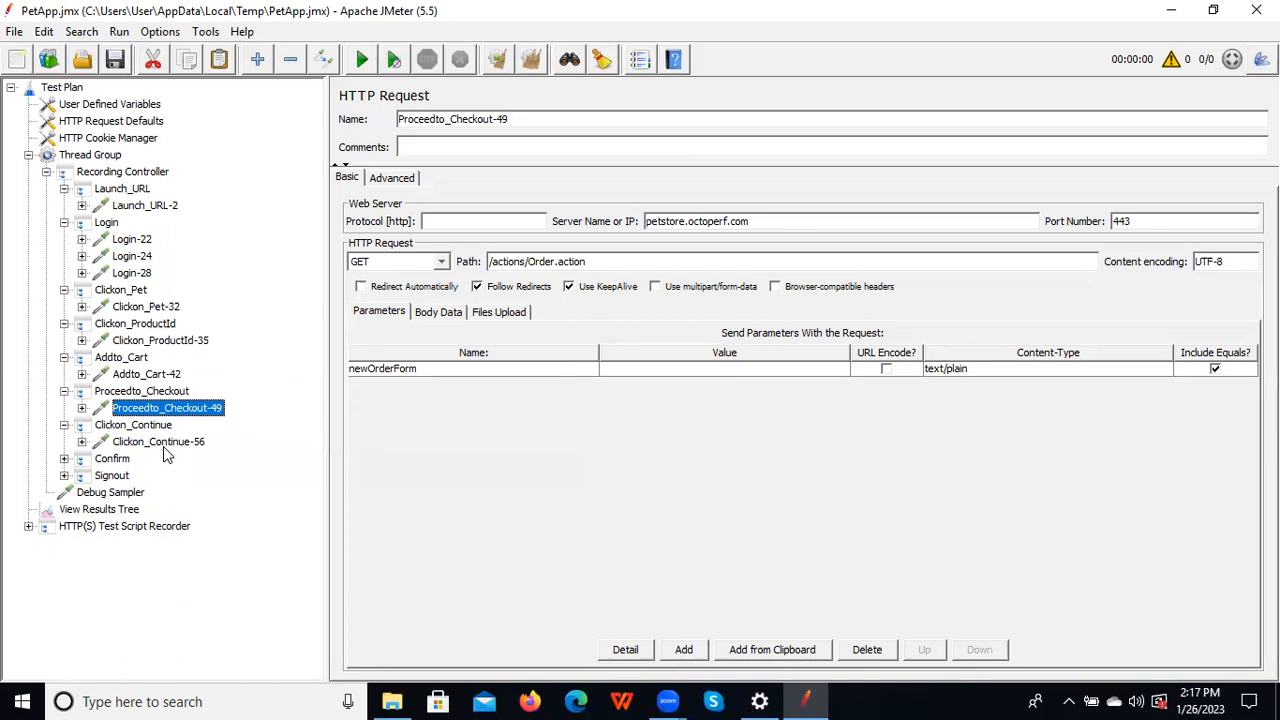
pyautogui.click(160, 442)
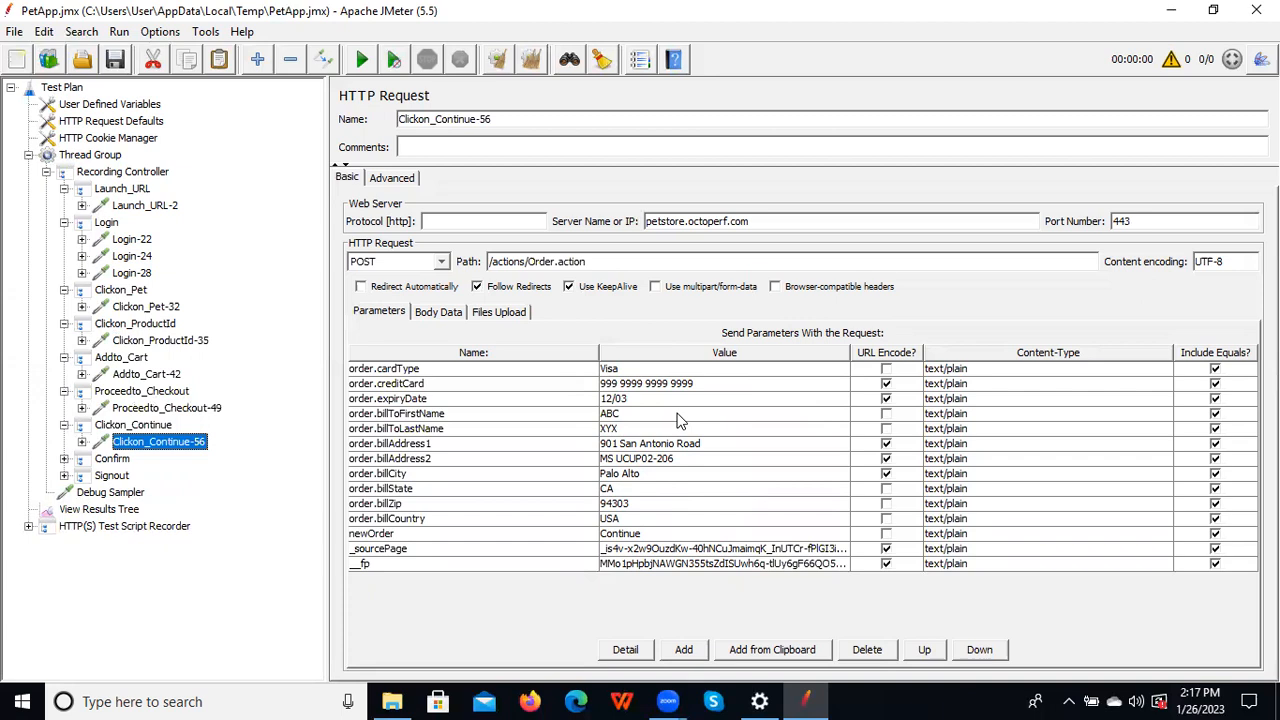
pyautogui.click(64, 459)
pyautogui.click(145, 477)
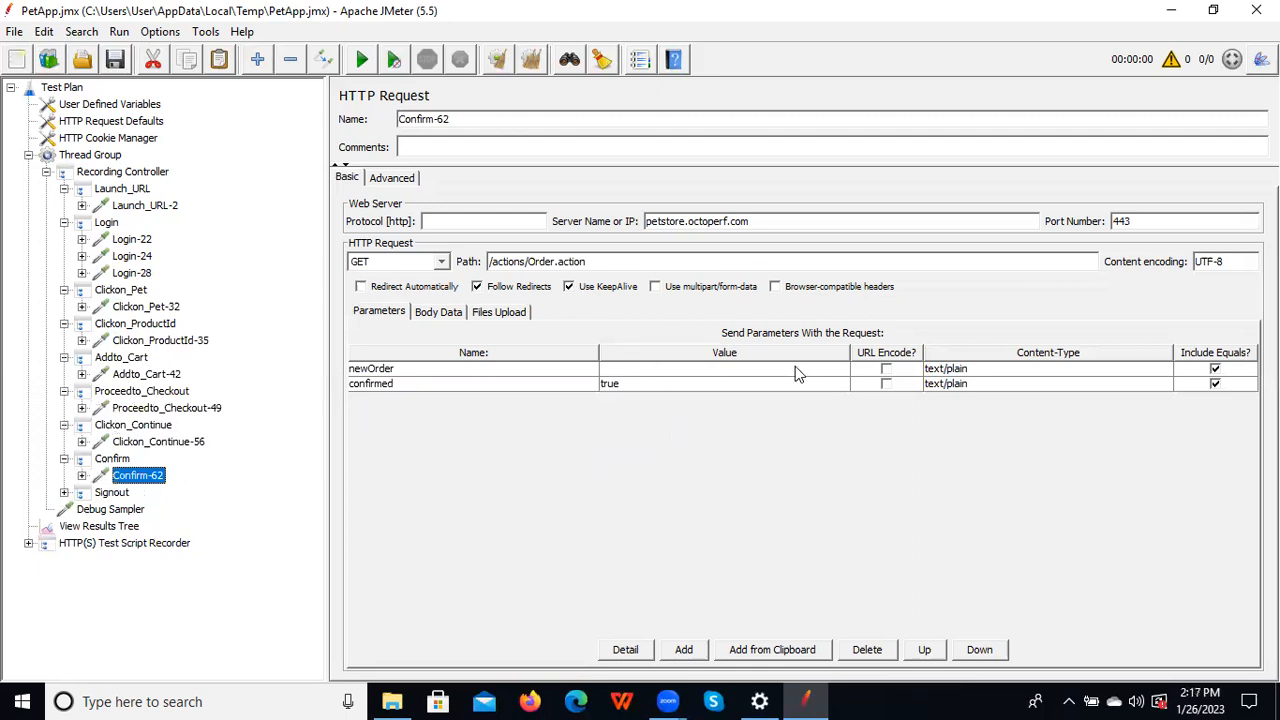
pyautogui.click(64, 492)
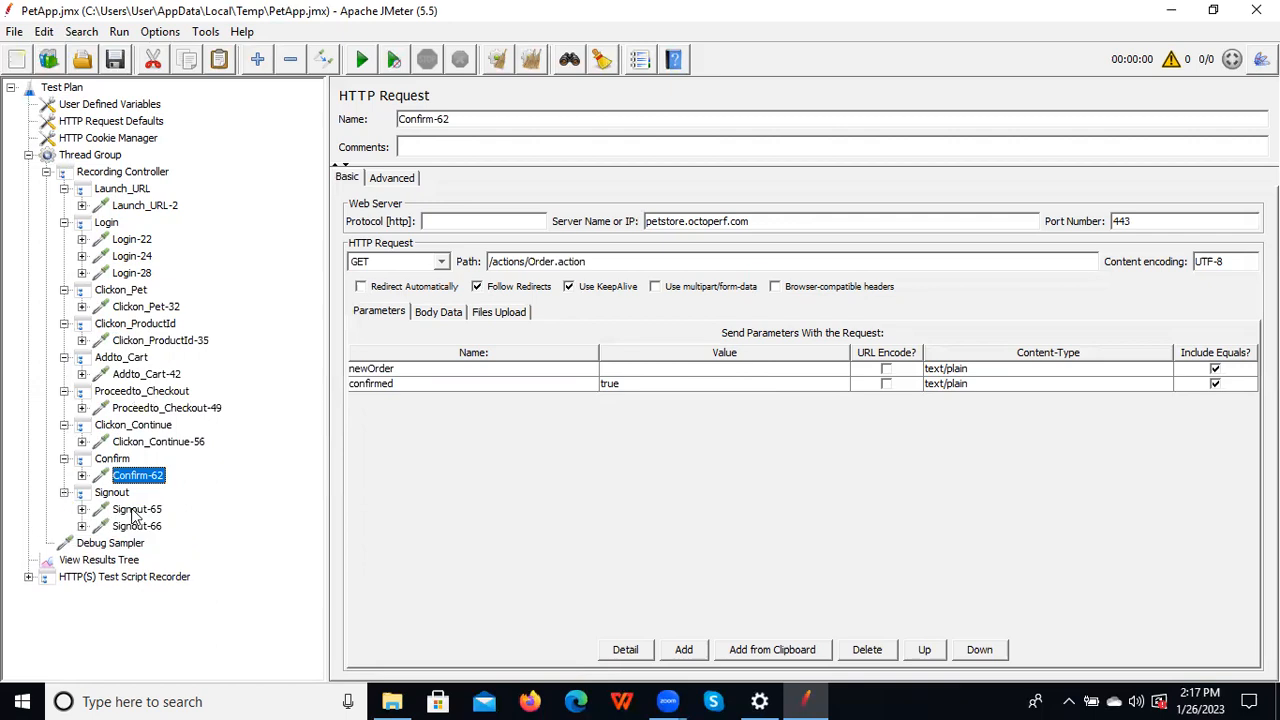
pyautogui.click(137, 510)
pyautogui.click(147, 529)
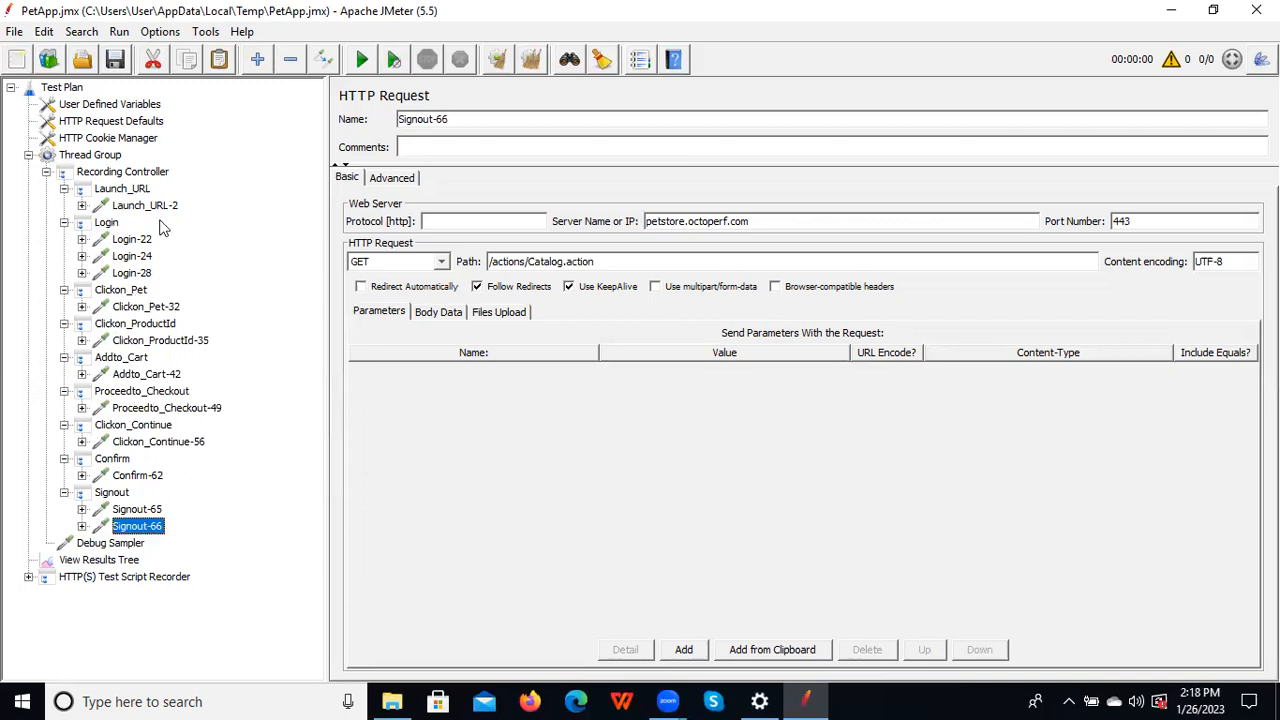
# Copy the full _sourcePage parameter value from the Login-24 request
pyautogui.click(133, 243)
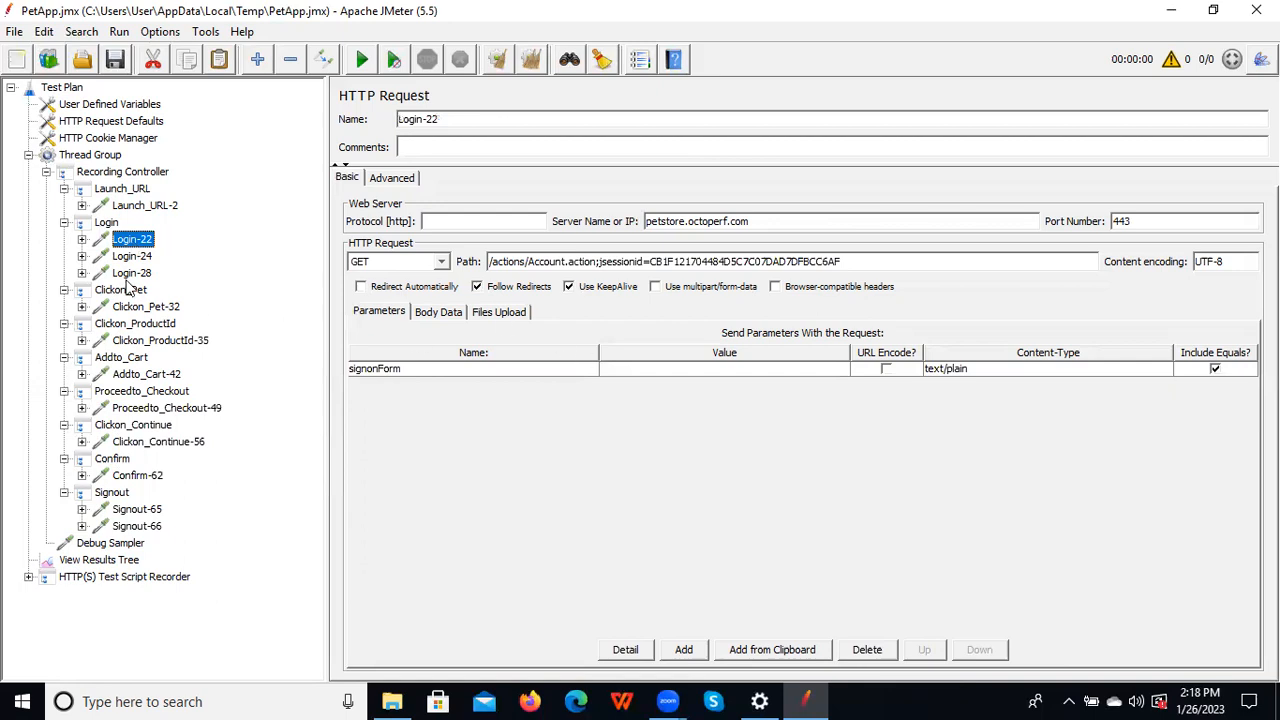
pyautogui.click(121, 258)
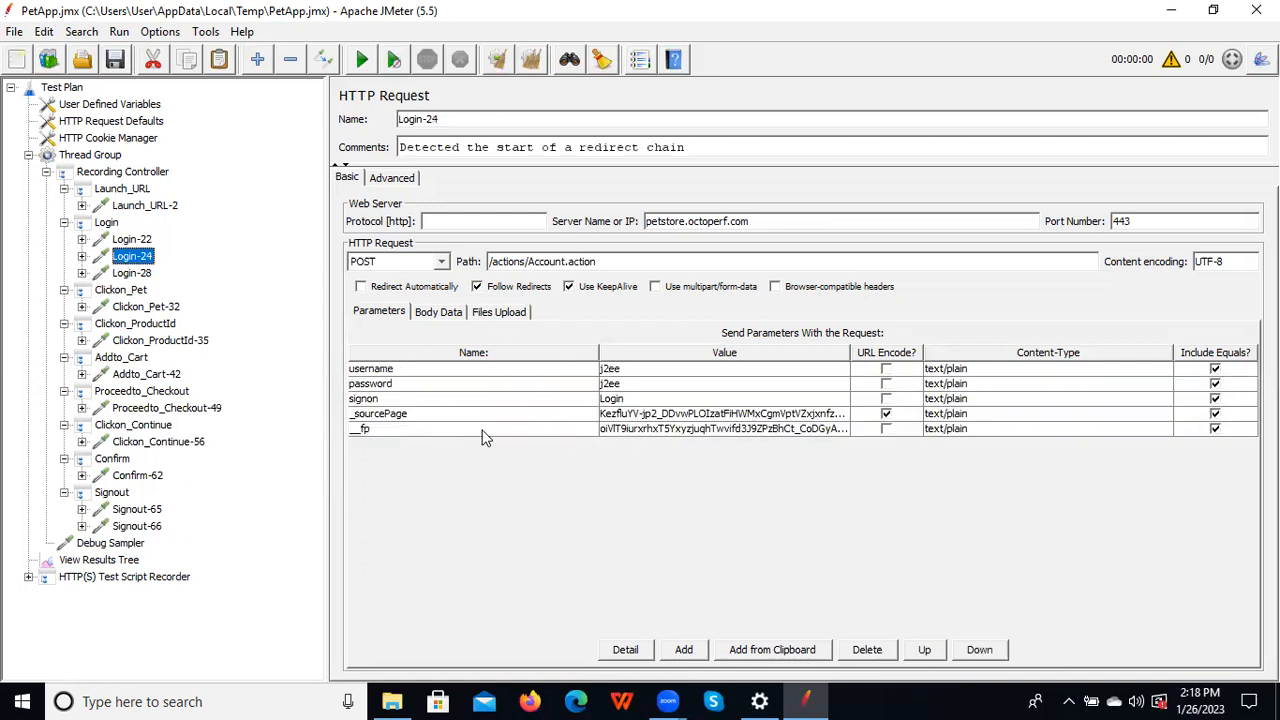
pyautogui.doubleClick(667, 413)
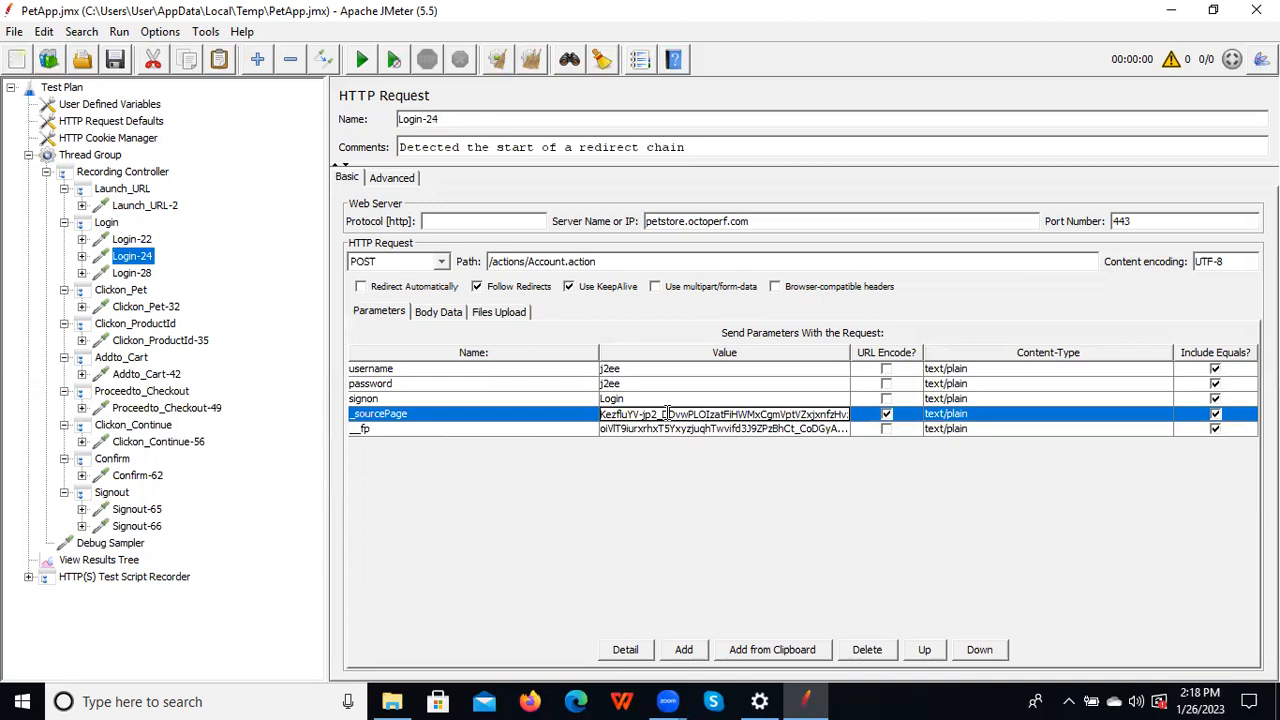
pyautogui.hotkey('ctrl', 'a')
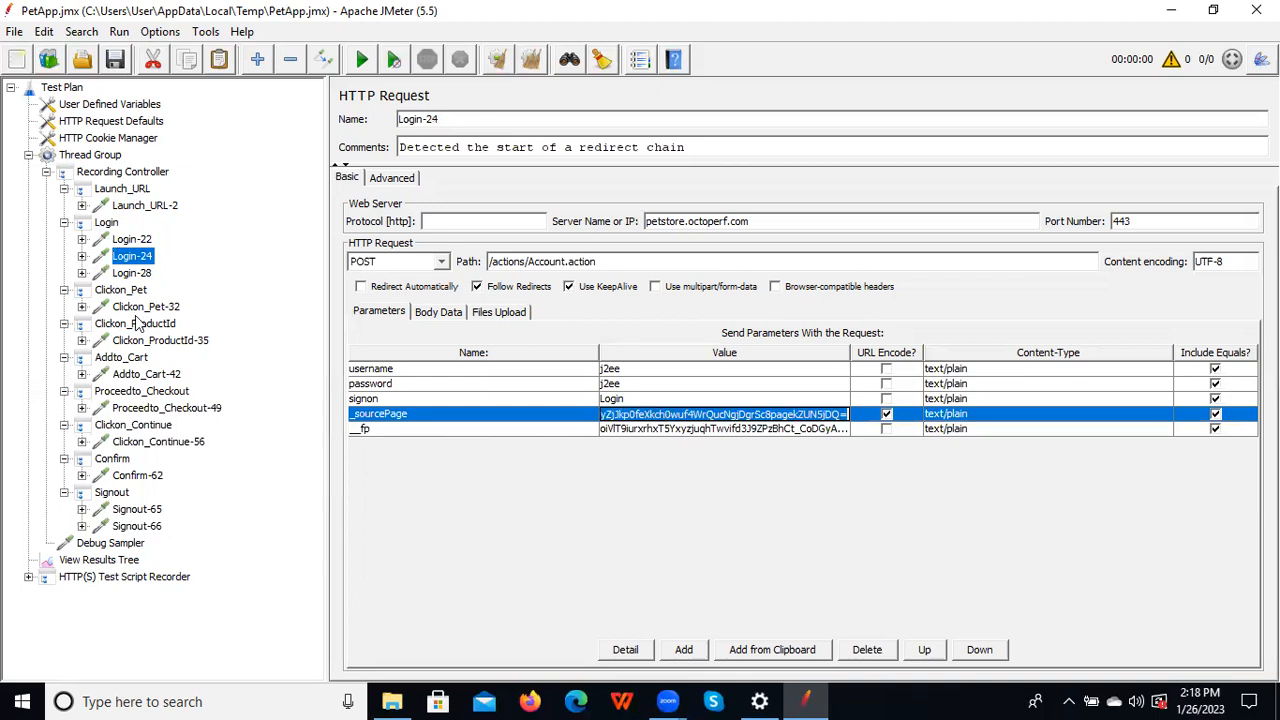
# Run the test plan with View Results Tree displayed, overwriting the existing PetApp.xml results file
pyautogui.click(98, 560)
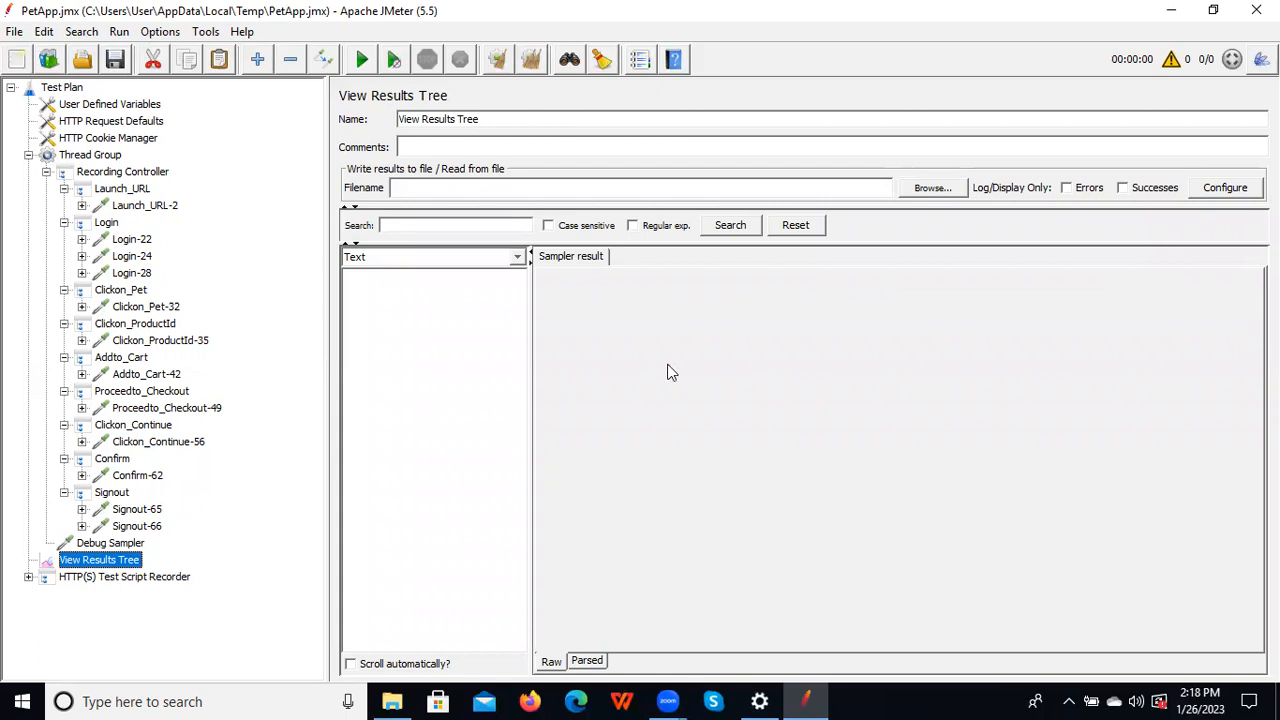
pyautogui.click(361, 59)
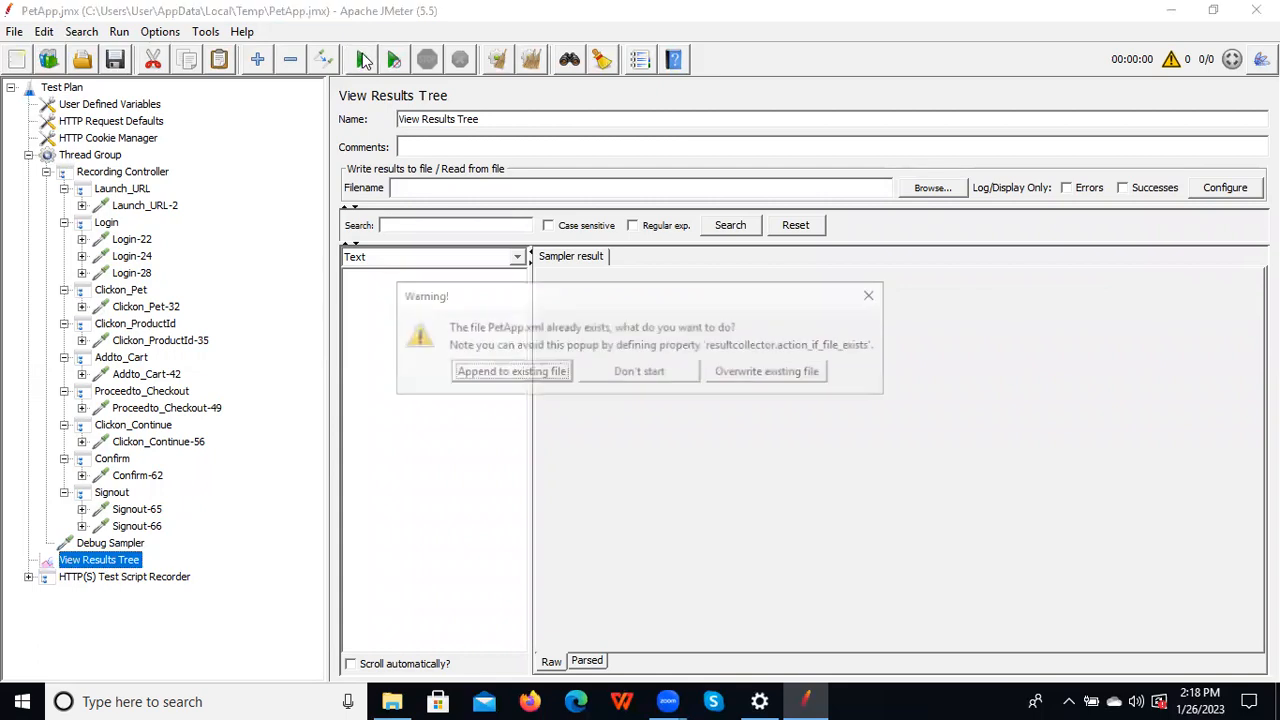
pyautogui.click(777, 372)
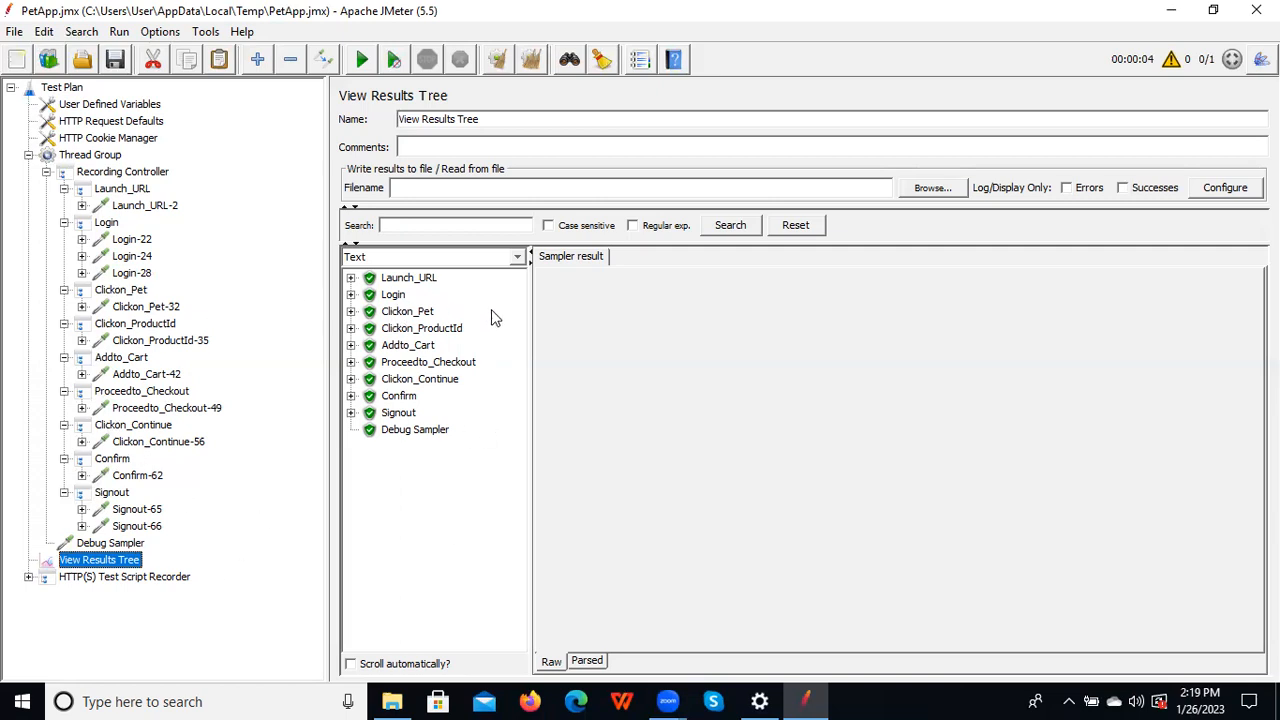
# Search the run results for the copied _sourcePage value and expand the Login transaction's results
pyautogui.click(416, 225)
pyautogui.hotkey('ctrl', 'v')
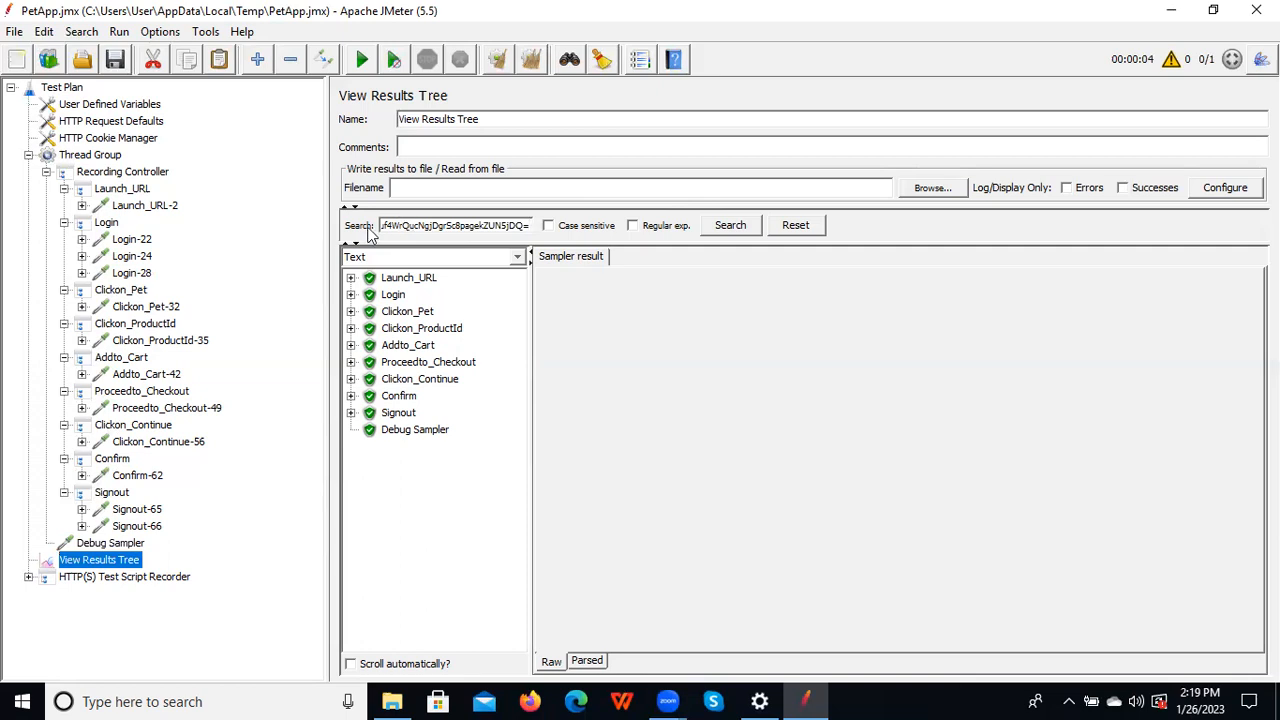
pyautogui.click(740, 227)
pyautogui.click(351, 295)
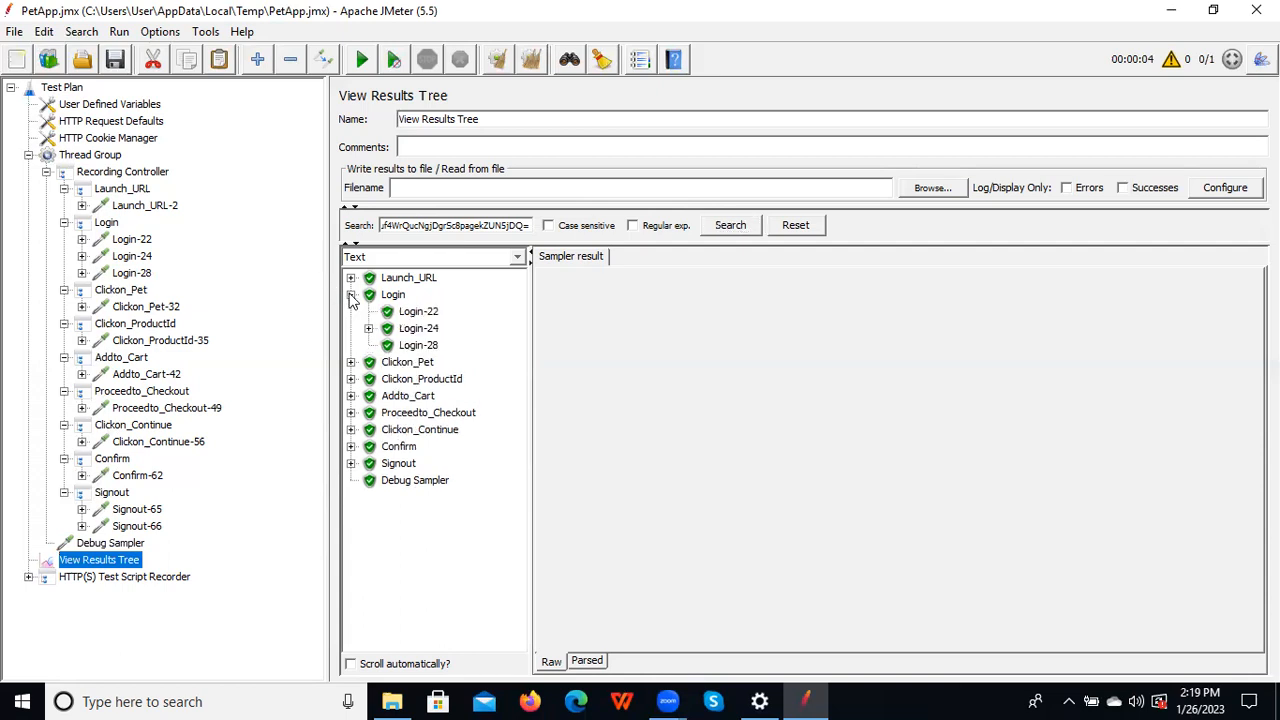
pyautogui.click(727, 230)
pyautogui.click(726, 232)
pyautogui.click(744, 236)
# Remove the trailing "=" from the _sourcePage search term and search the results again
pyautogui.click(531, 225)
pyautogui.press('BackSpace')
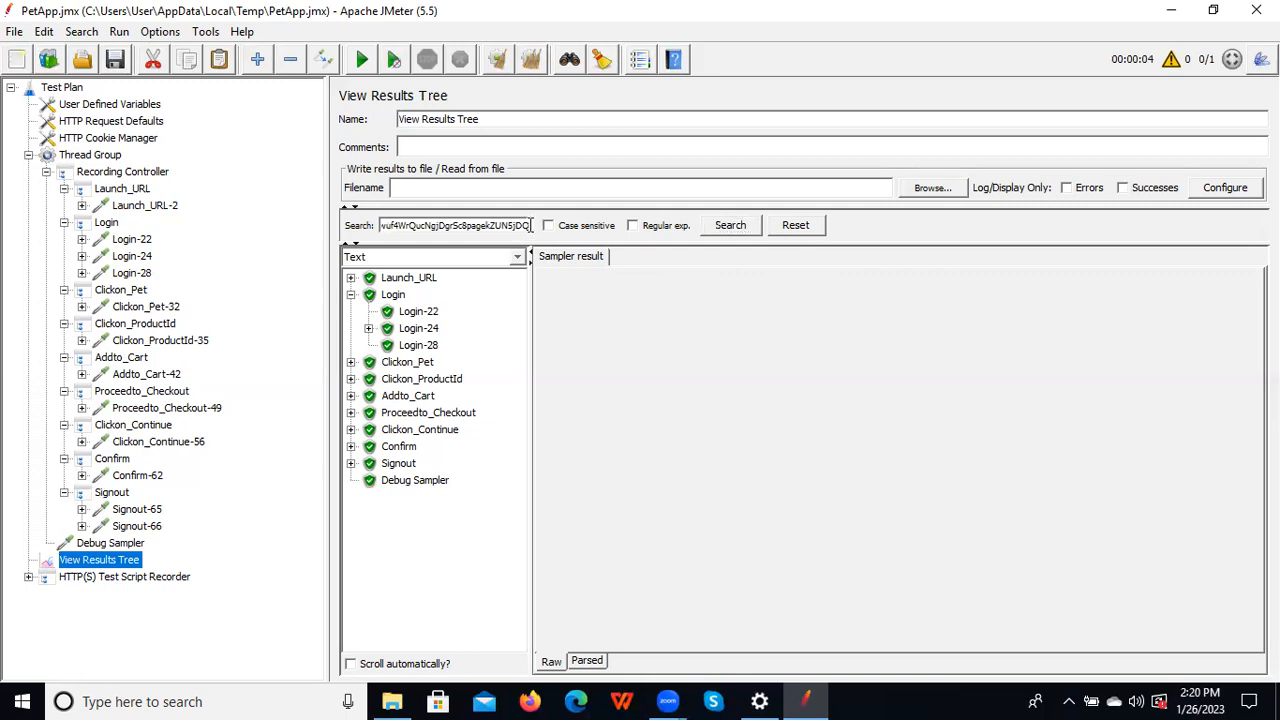
pyautogui.click(731, 226)
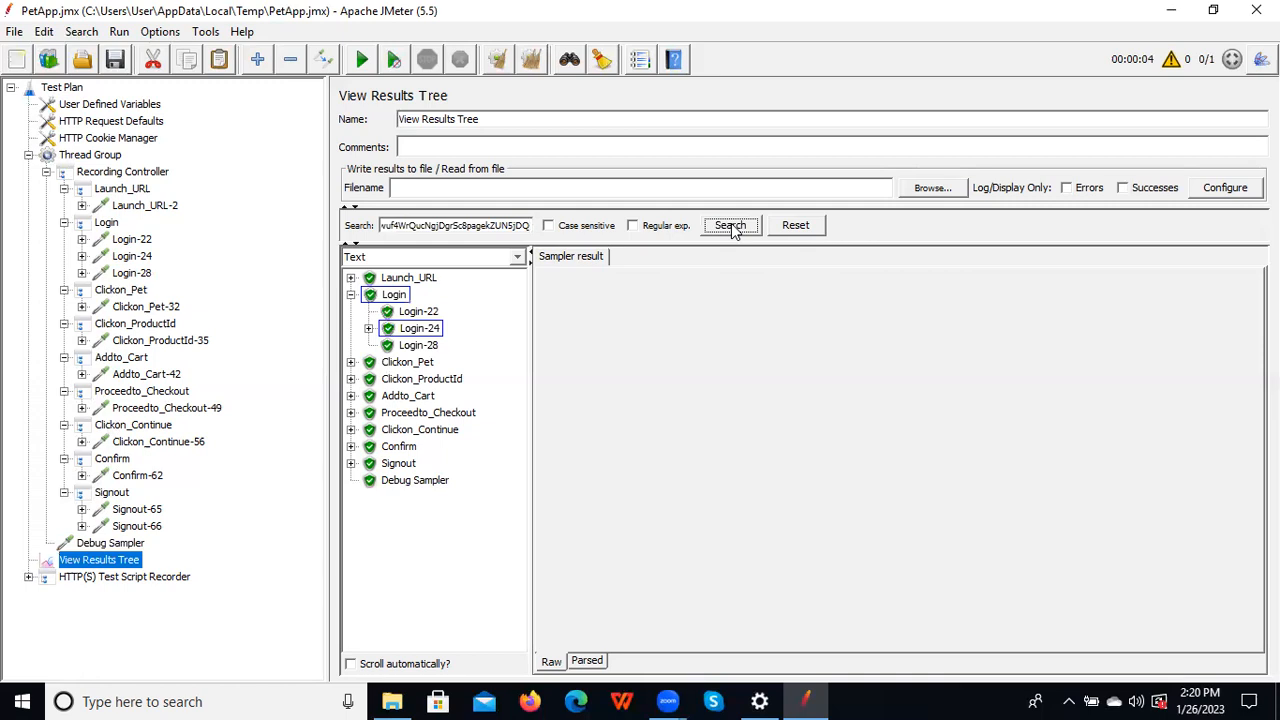
# Repeat the results search and inspect the sampler results of Login-22, Login and Launch_URL, then open Launch_URL-2's result
pyautogui.click(731, 226)
pyautogui.click(419, 313)
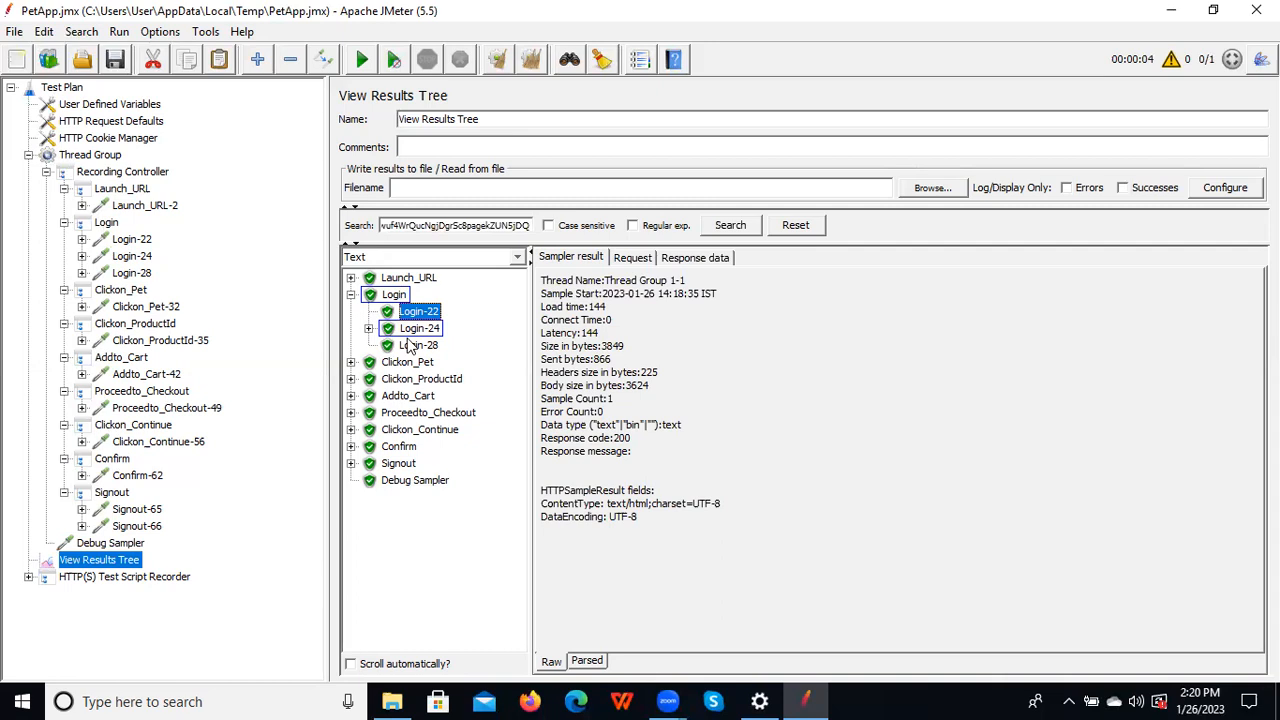
pyautogui.click(394, 297)
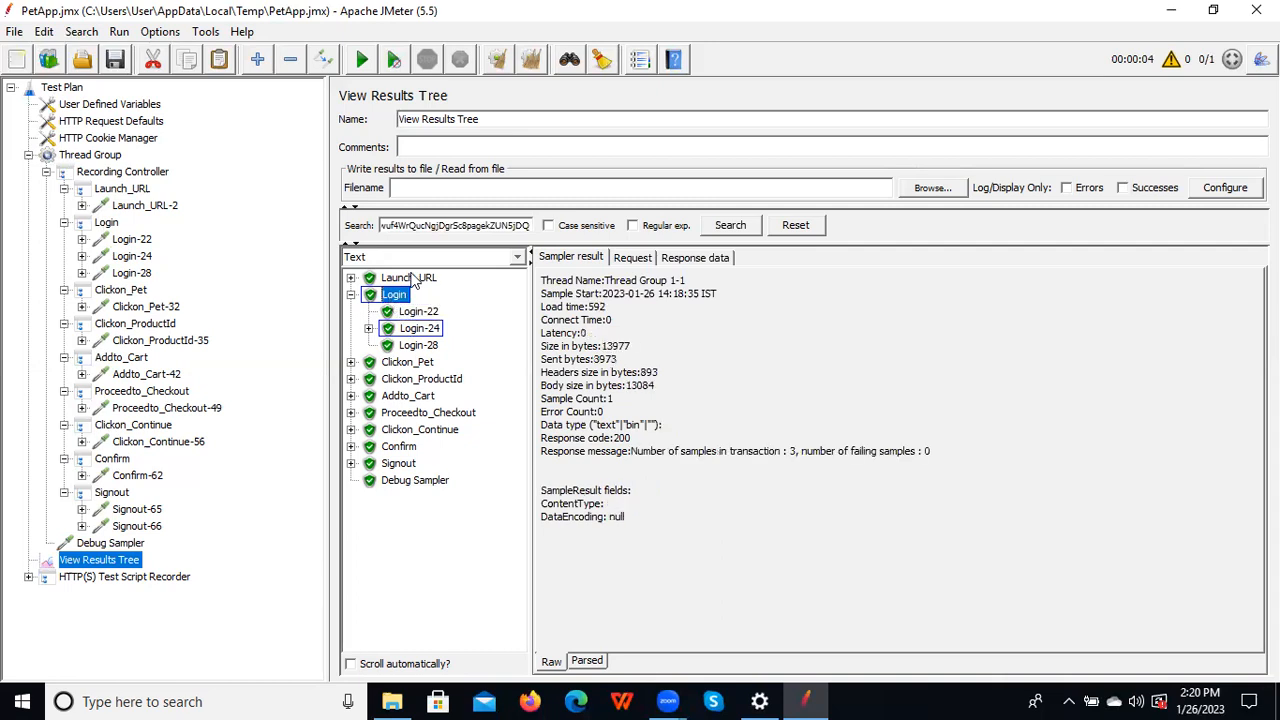
pyautogui.click(410, 278)
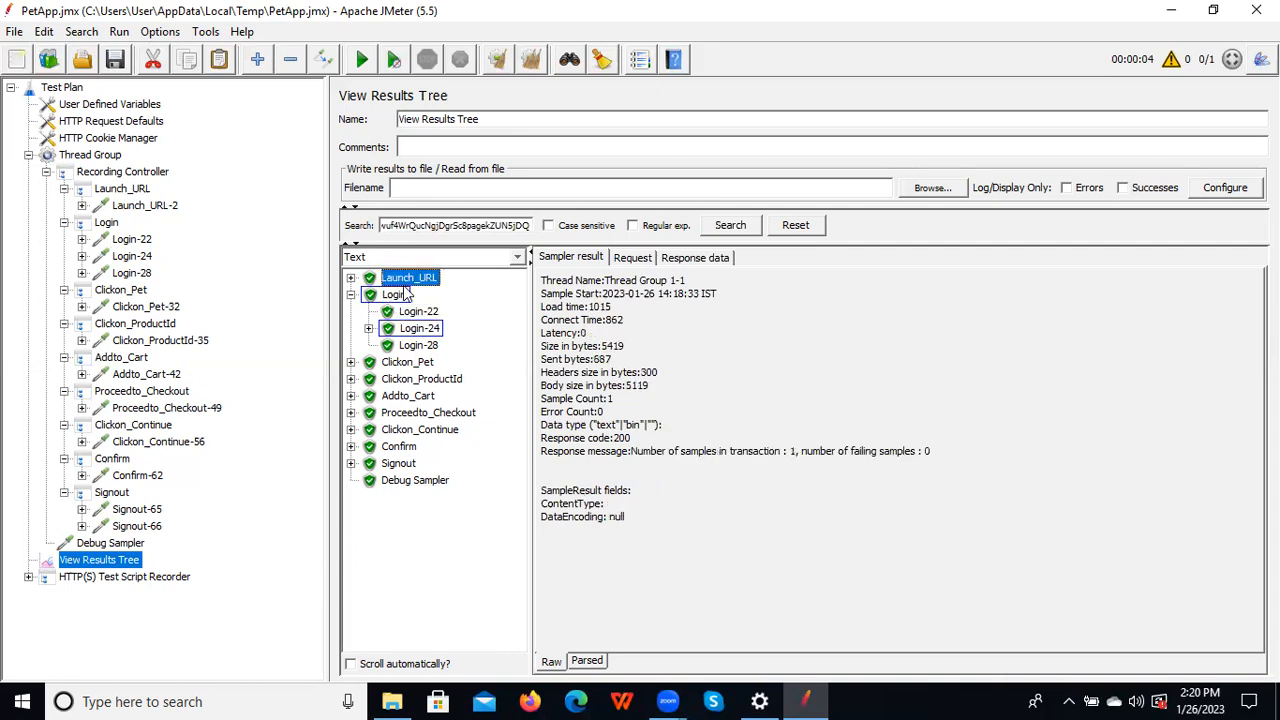
pyautogui.click(401, 293)
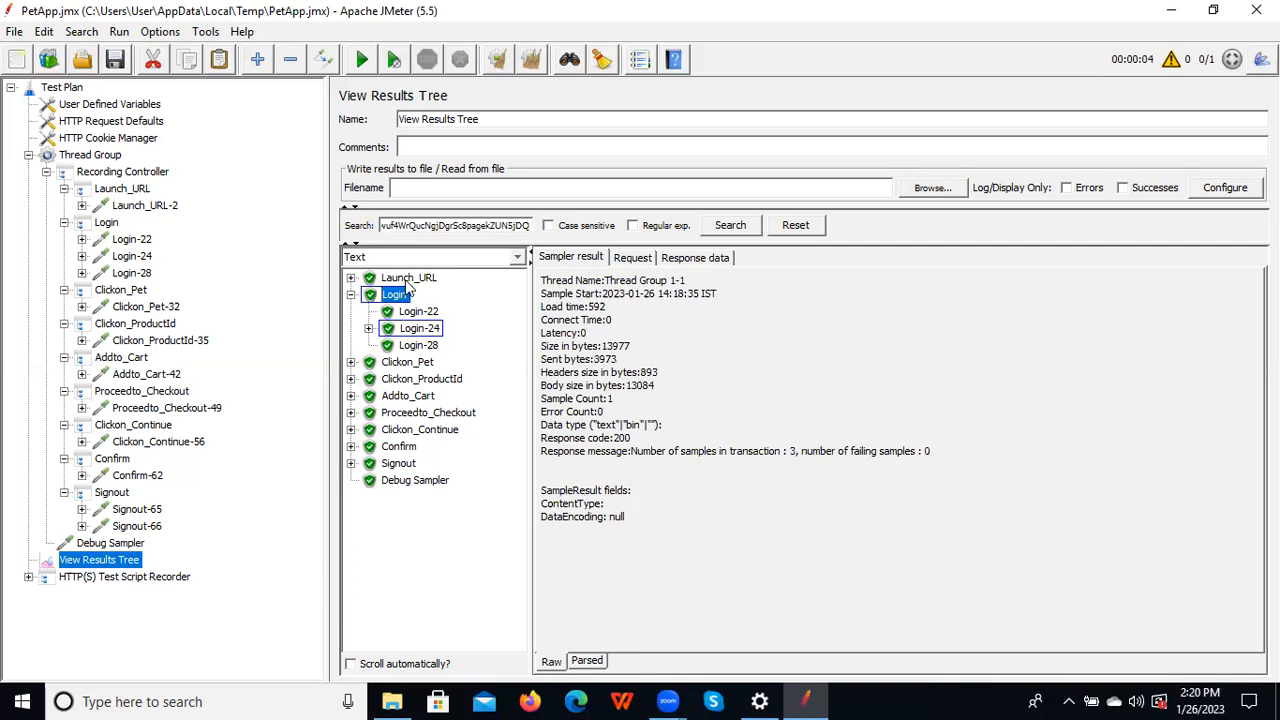
pyautogui.click(408, 281)
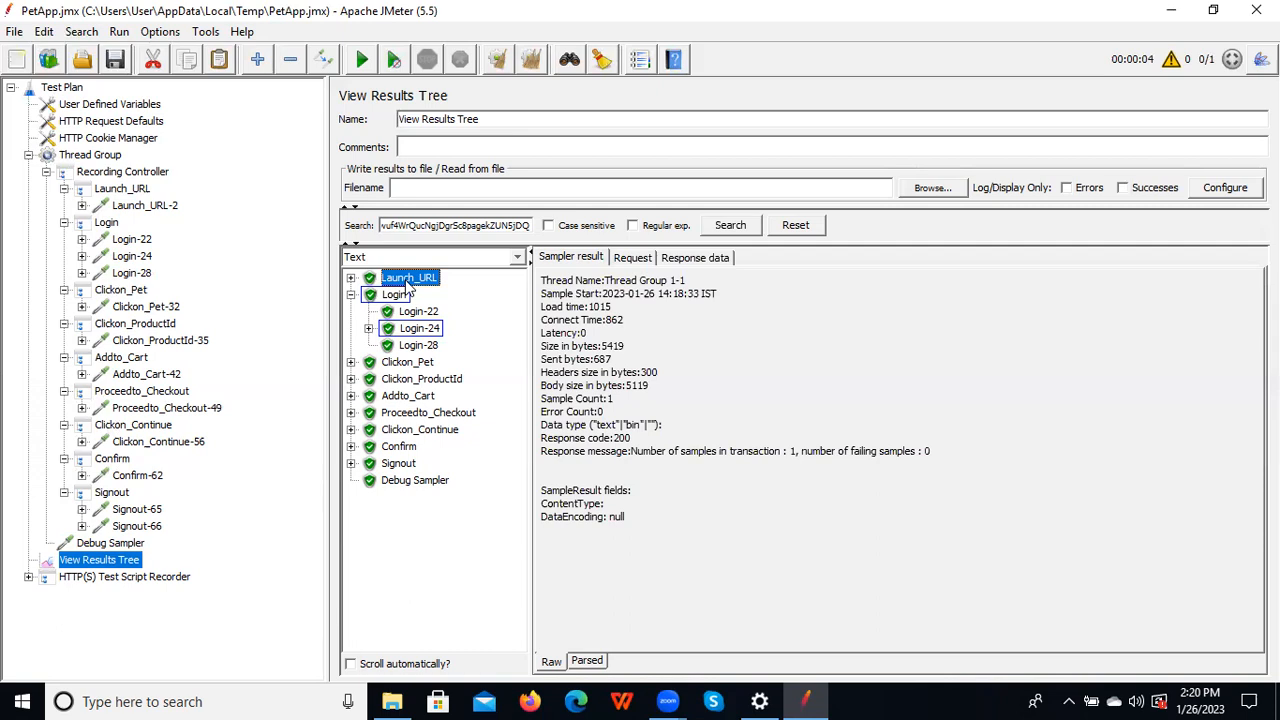
pyautogui.click(351, 278)
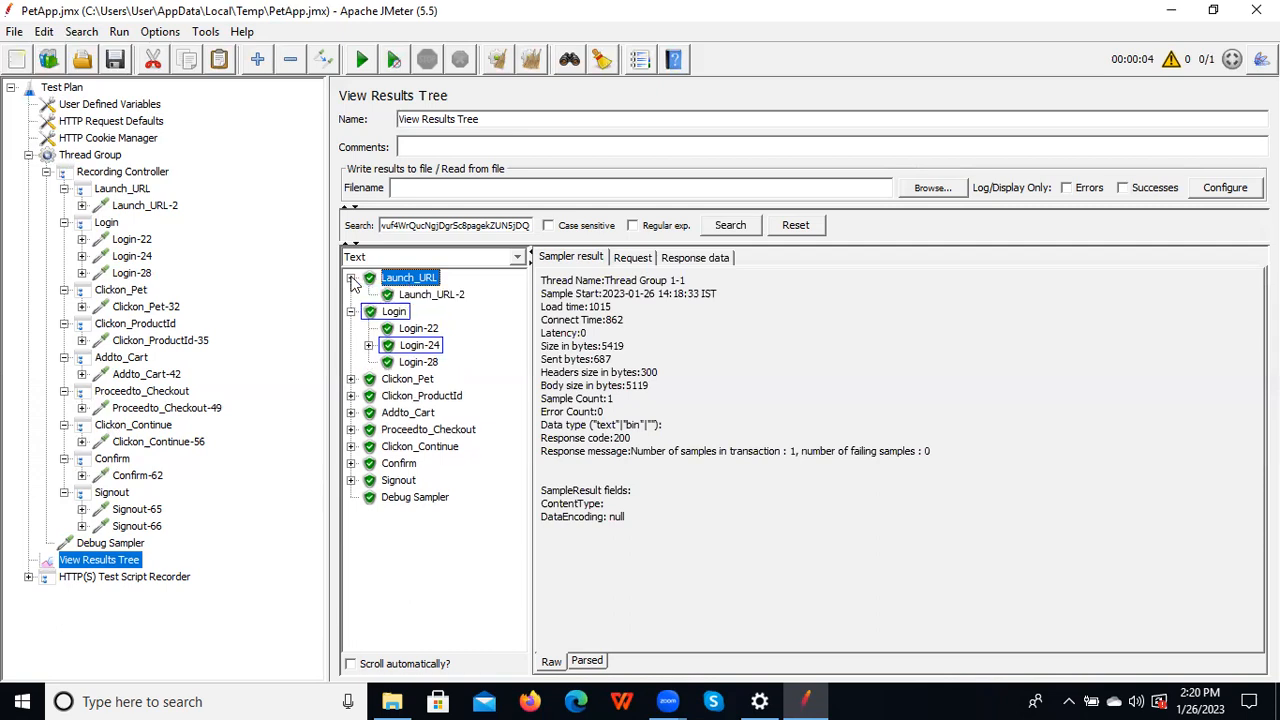
pyautogui.click(448, 300)
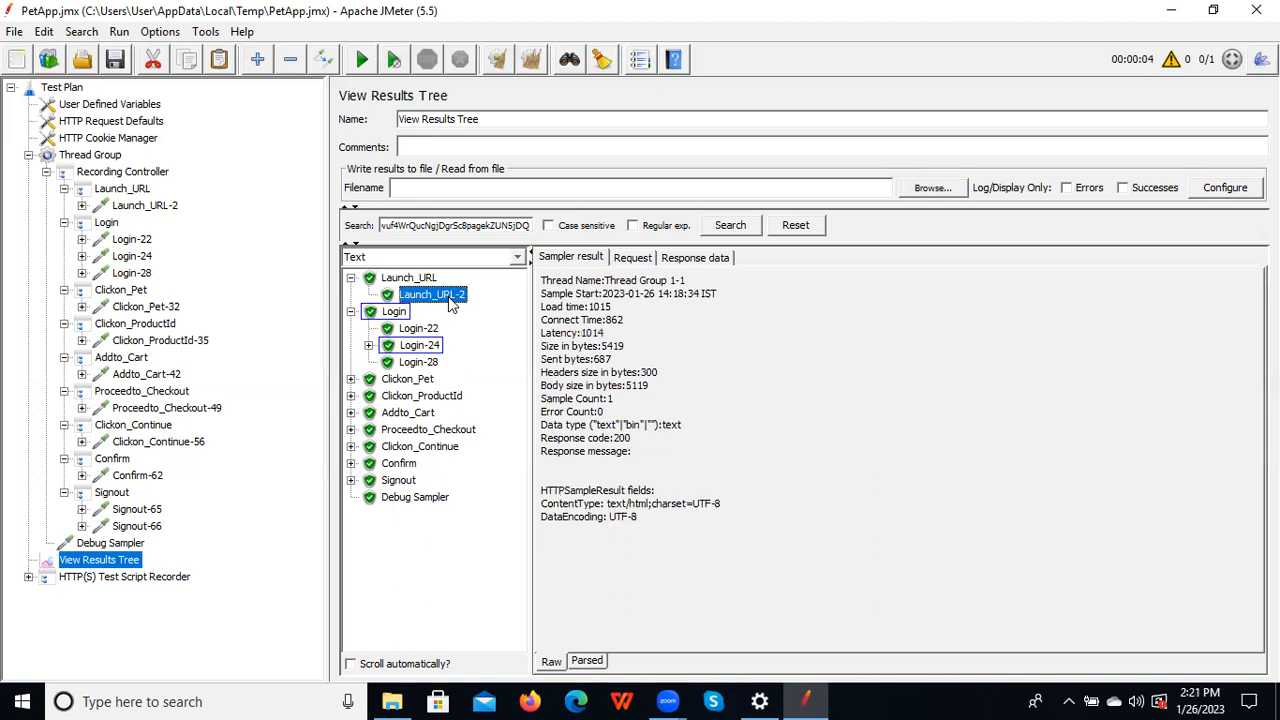
# Search Launch_URL-2's response body for the copied _sourcePage value without its trailing "="
pyautogui.click(720, 228)
pyautogui.click(698, 259)
pyautogui.click(797, 300)
pyautogui.hotkey('ctrl', 'v')
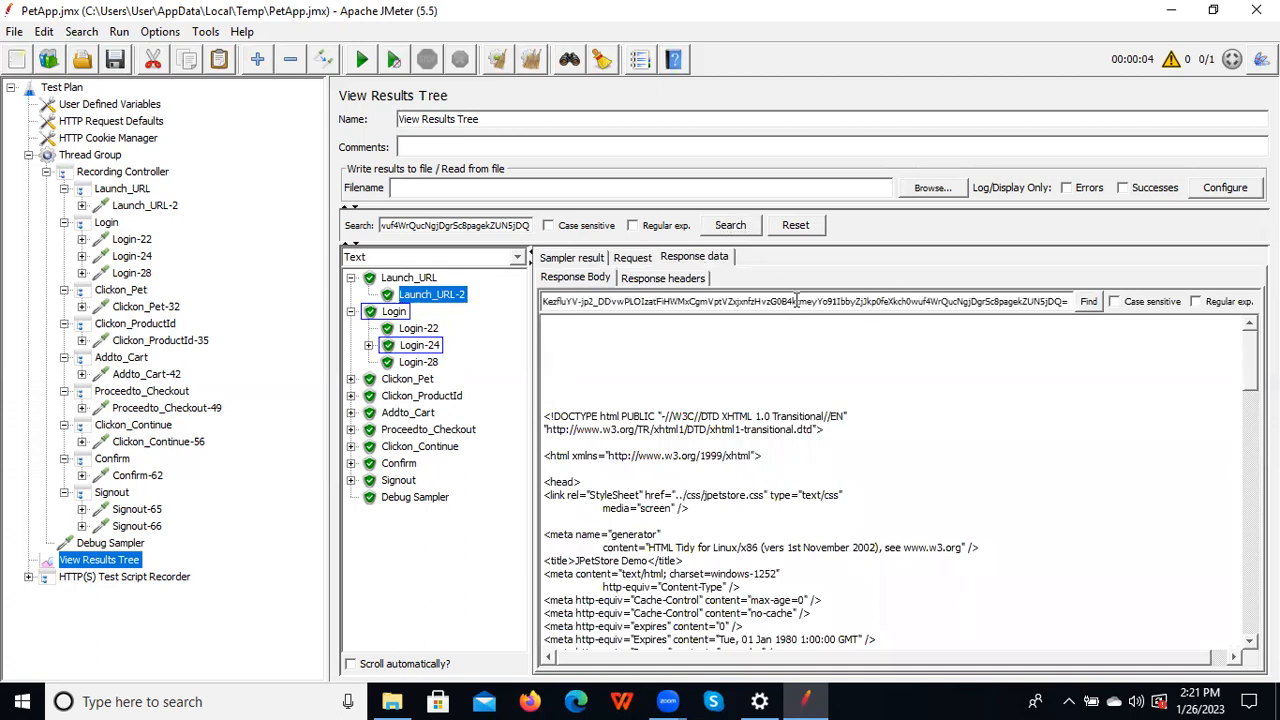
pyautogui.press('Delete')
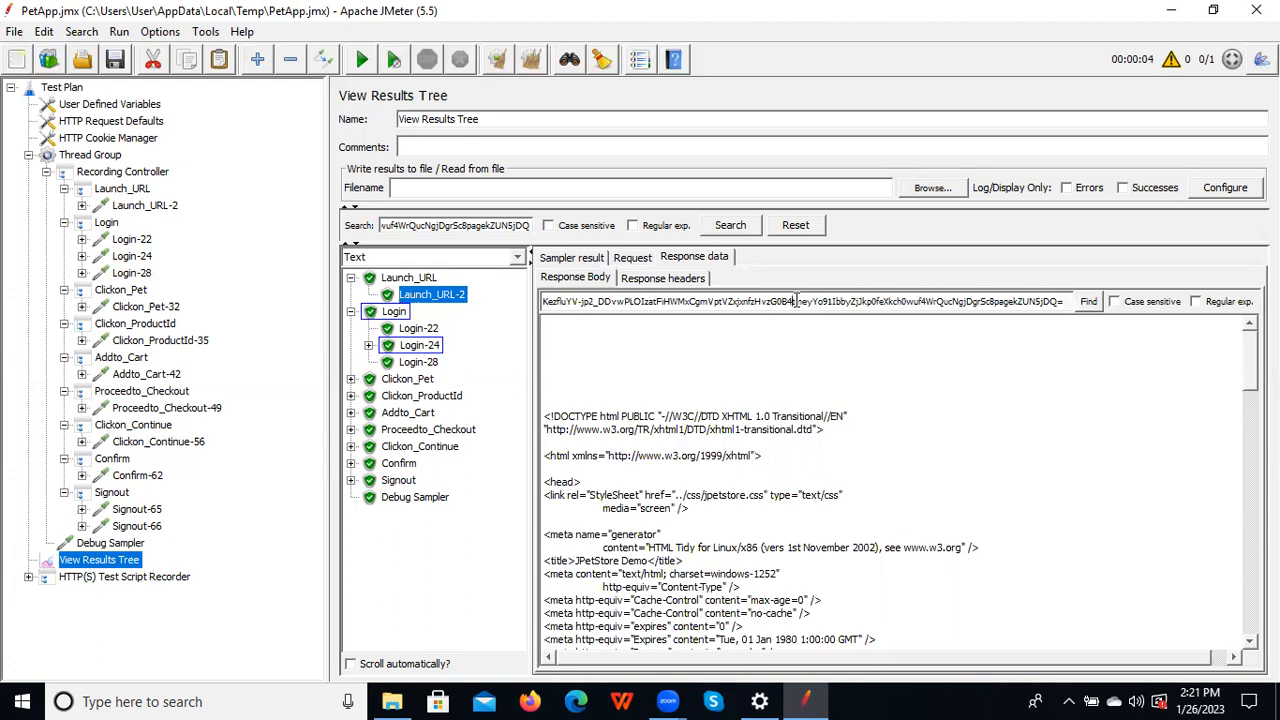
pyautogui.write('ktm')
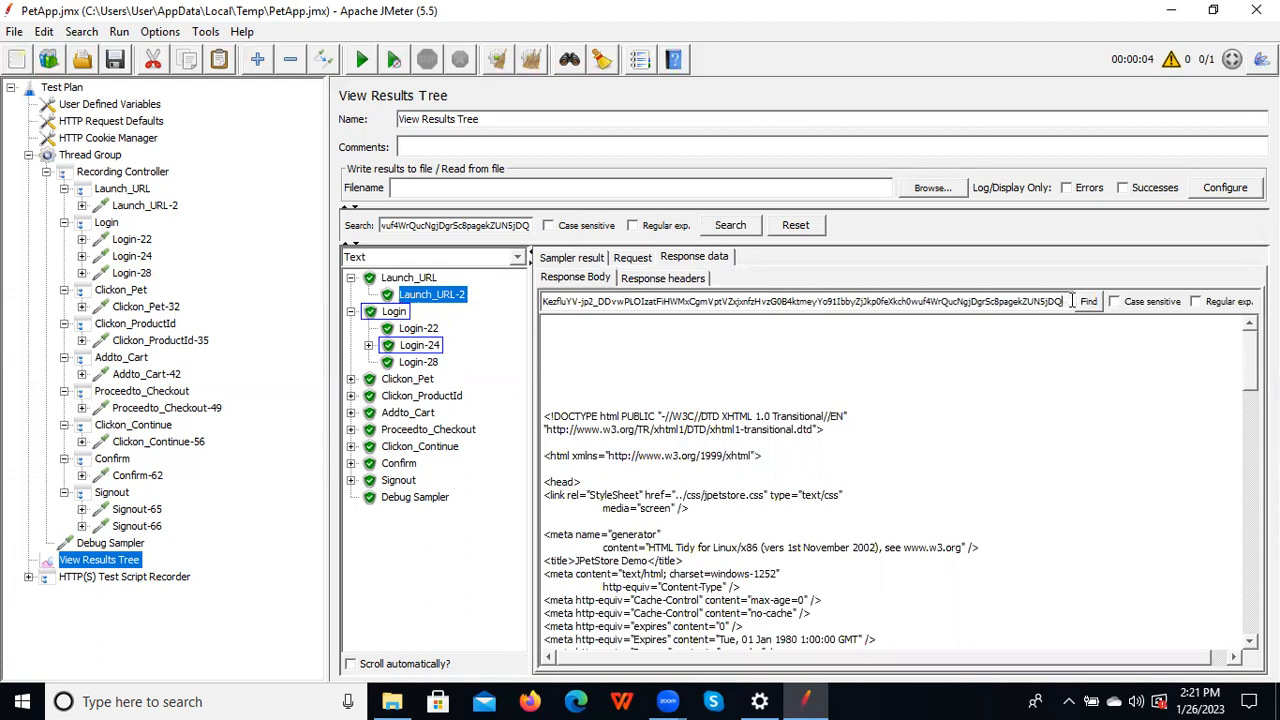
pyautogui.click(1088, 306)
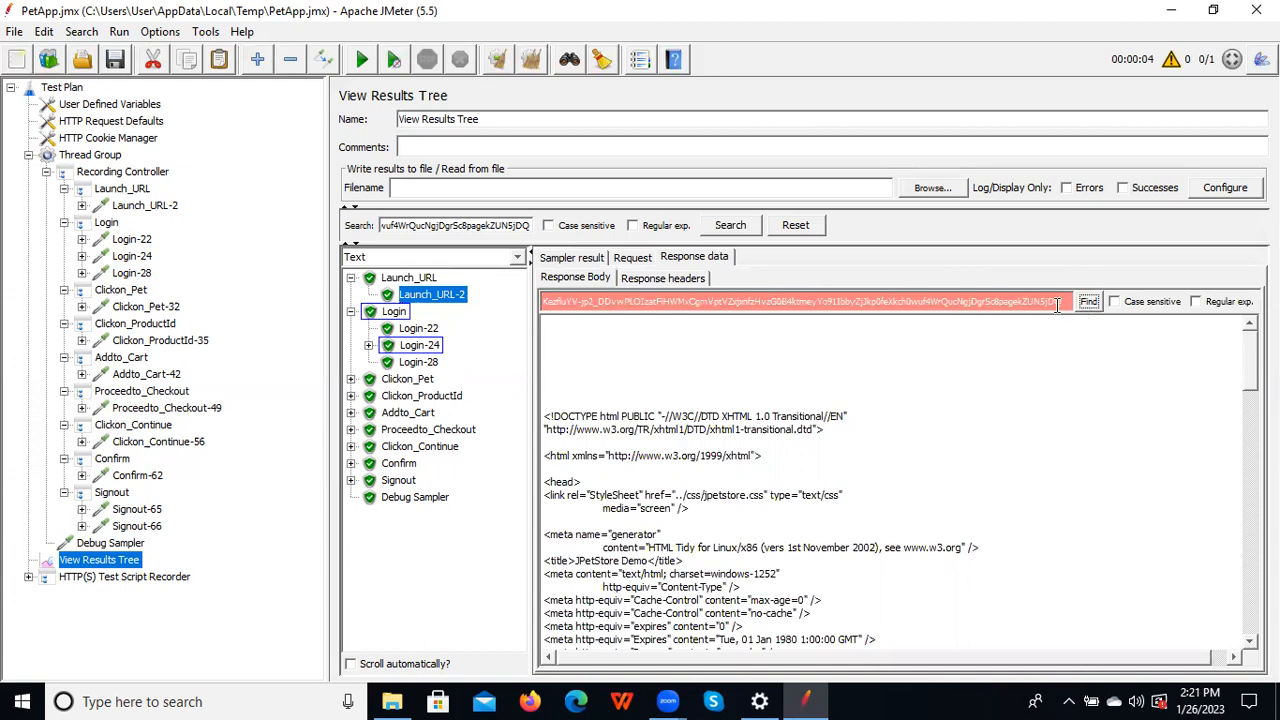
# Replace the search term for Launch_URL-2's response body with "_source" and find it
pyautogui.tripleClick(1058, 302)
pyautogui.press('BackSpace')
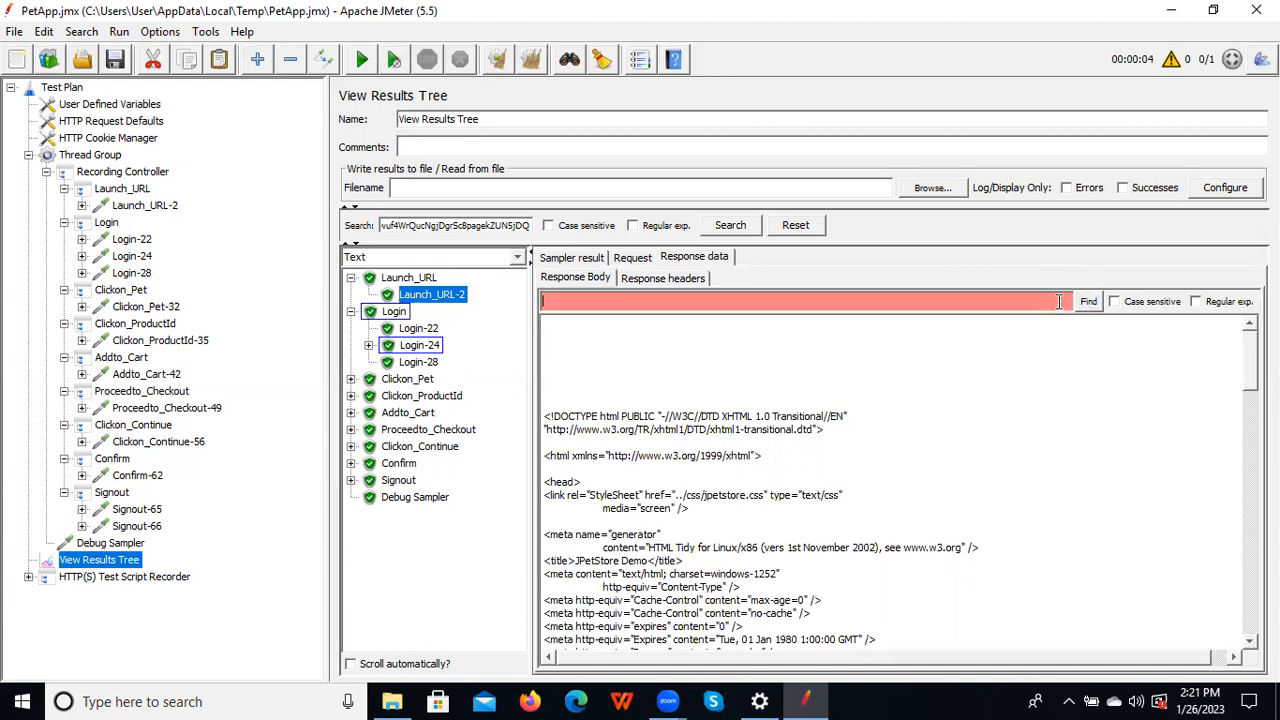
pyautogui.click(139, 258)
pyautogui.click(624, 306)
pyautogui.write('_source')
pyautogui.press('Return')
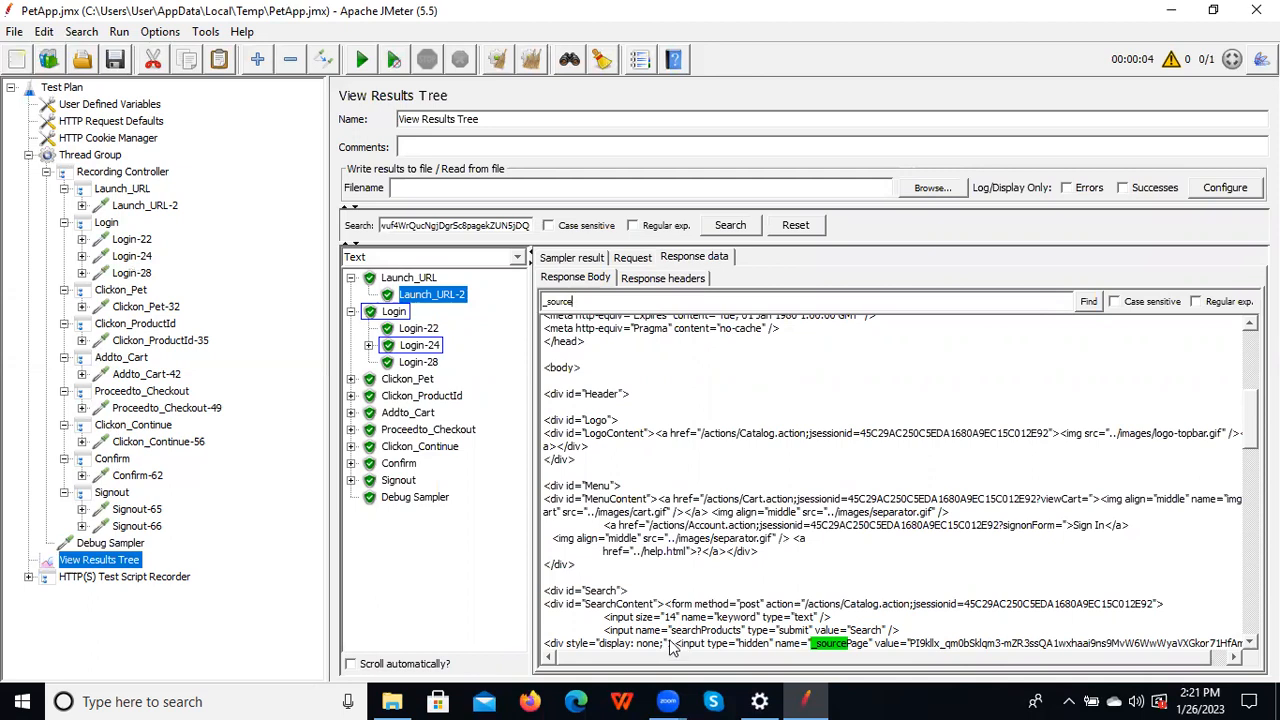
# Copy the complete hidden _sourcePage input tag from the response body into a new, maximized Notepad document
pyautogui.moveTo(676, 648); pyautogui.dragTo(757, 634)
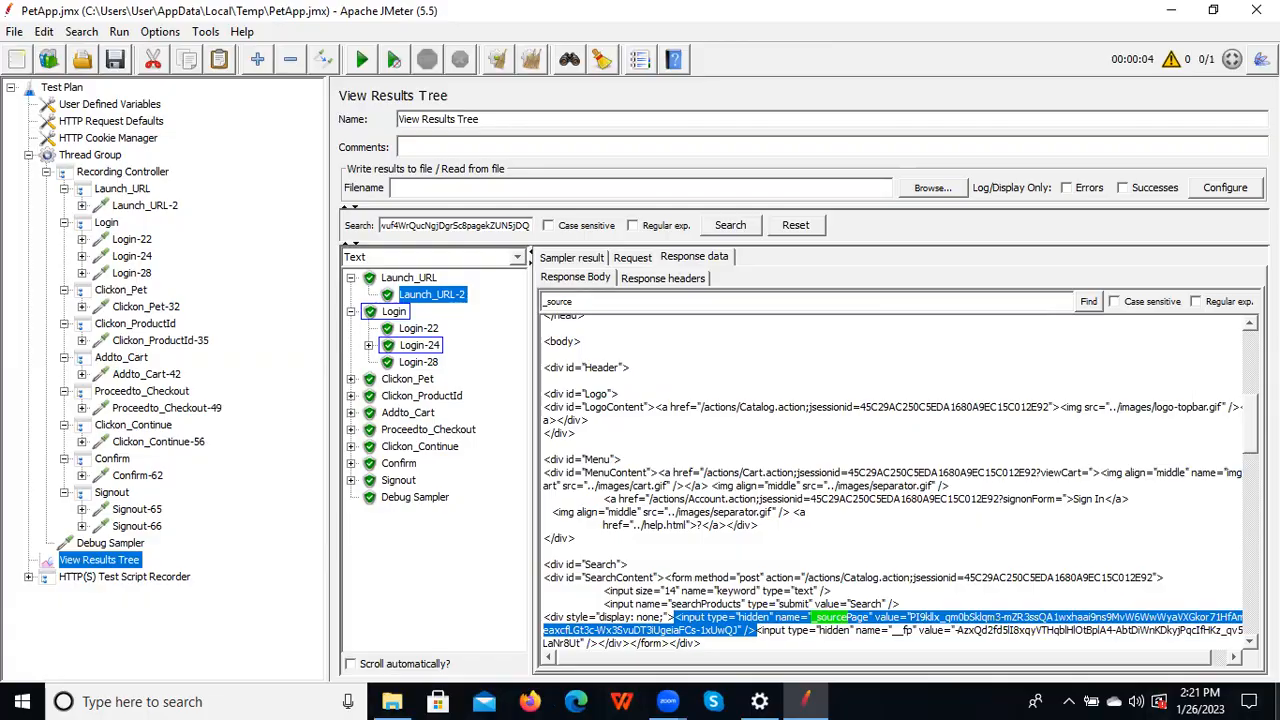
pyautogui.click(1277, 702)
pyautogui.doubleClick(740, 428)
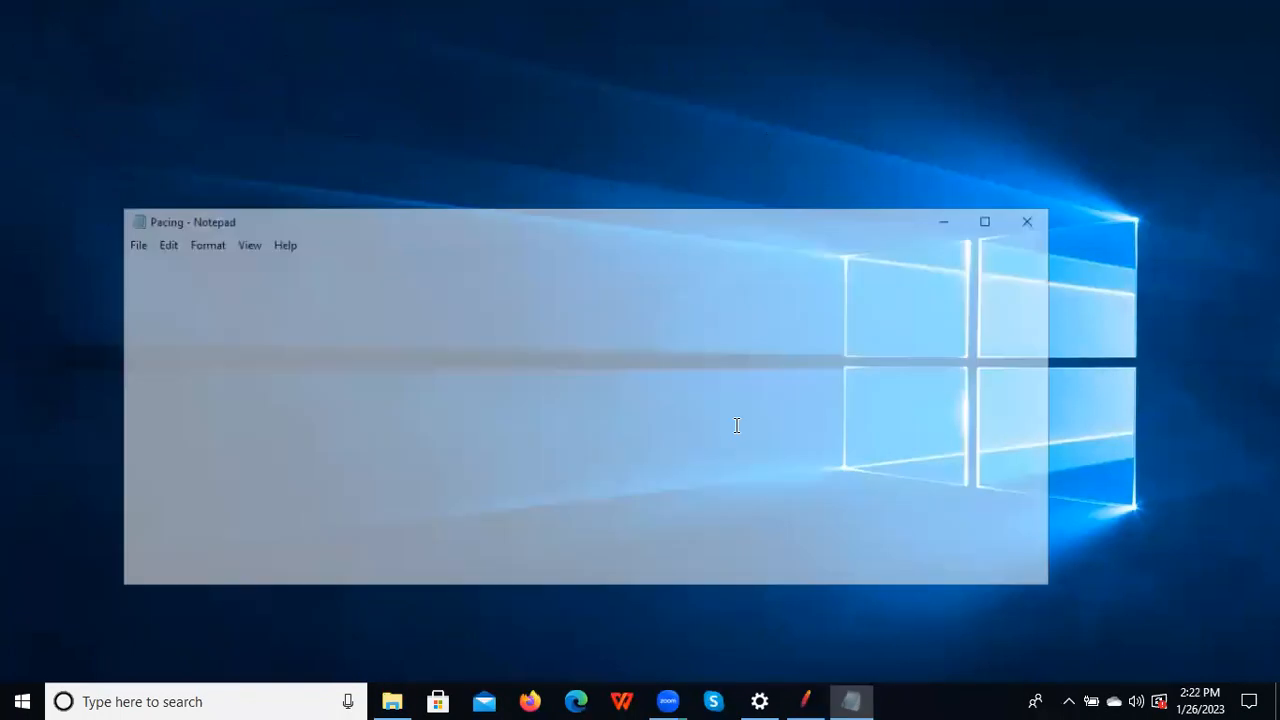
pyautogui.click(128, 241)
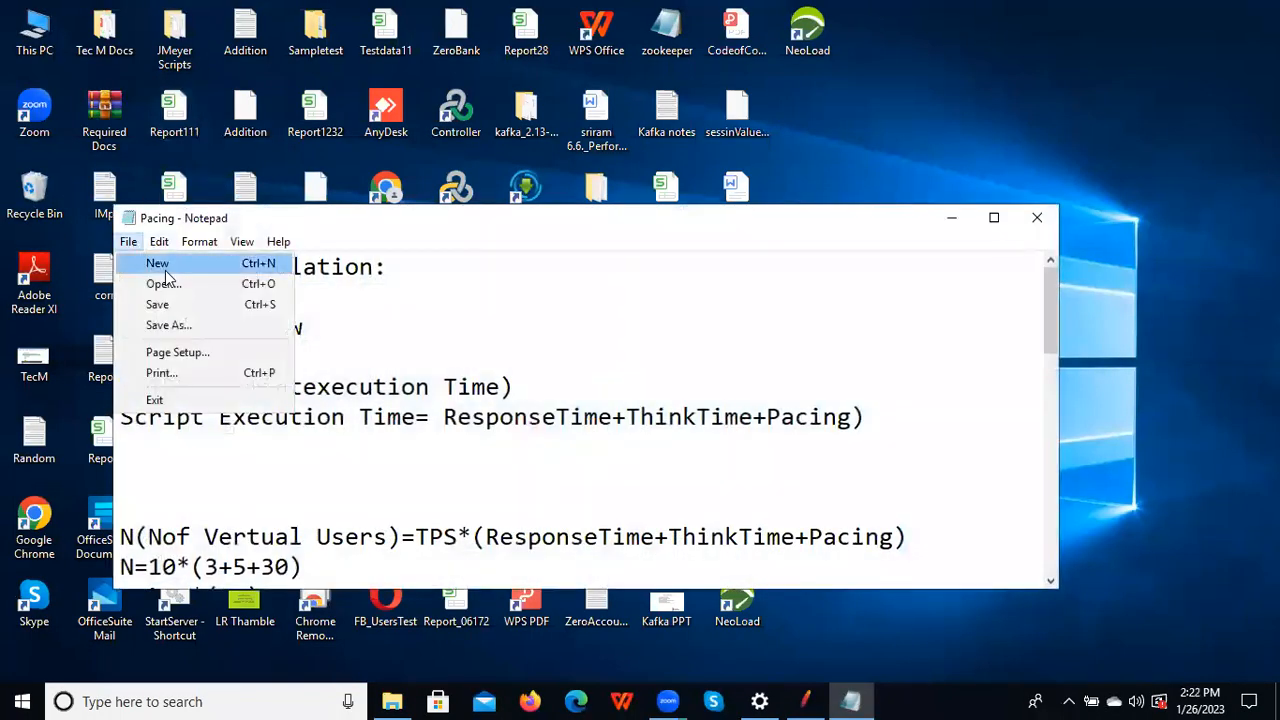
pyautogui.click(150, 259)
pyautogui.click(994, 217)
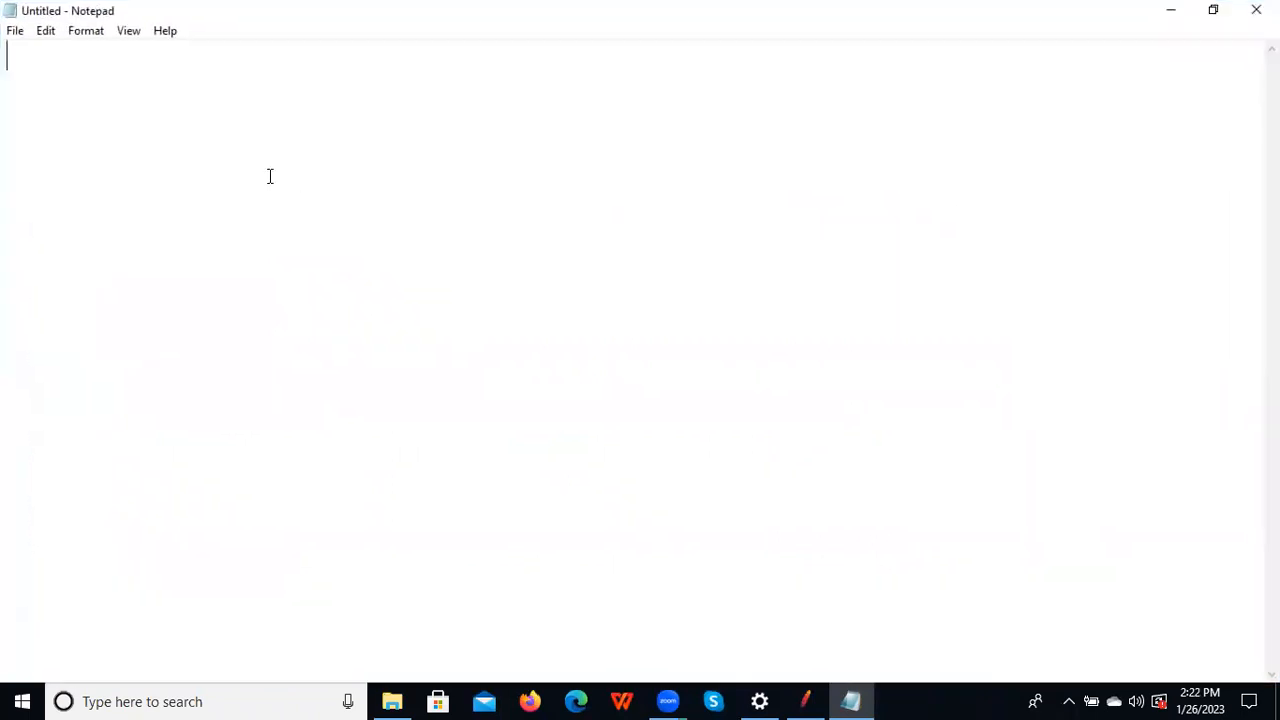
pyautogui.write('<input type="hidden" name="_sourcePage" value="PI9kllx_qm0bSklqm3-mZR3ssQA1wxhaai9ns9MvW6WwWyaVXGkor71HfAmKeaxcfLGt3c-Wx3SvuDT3iUgeiaFCs-1xUwQJ" />')
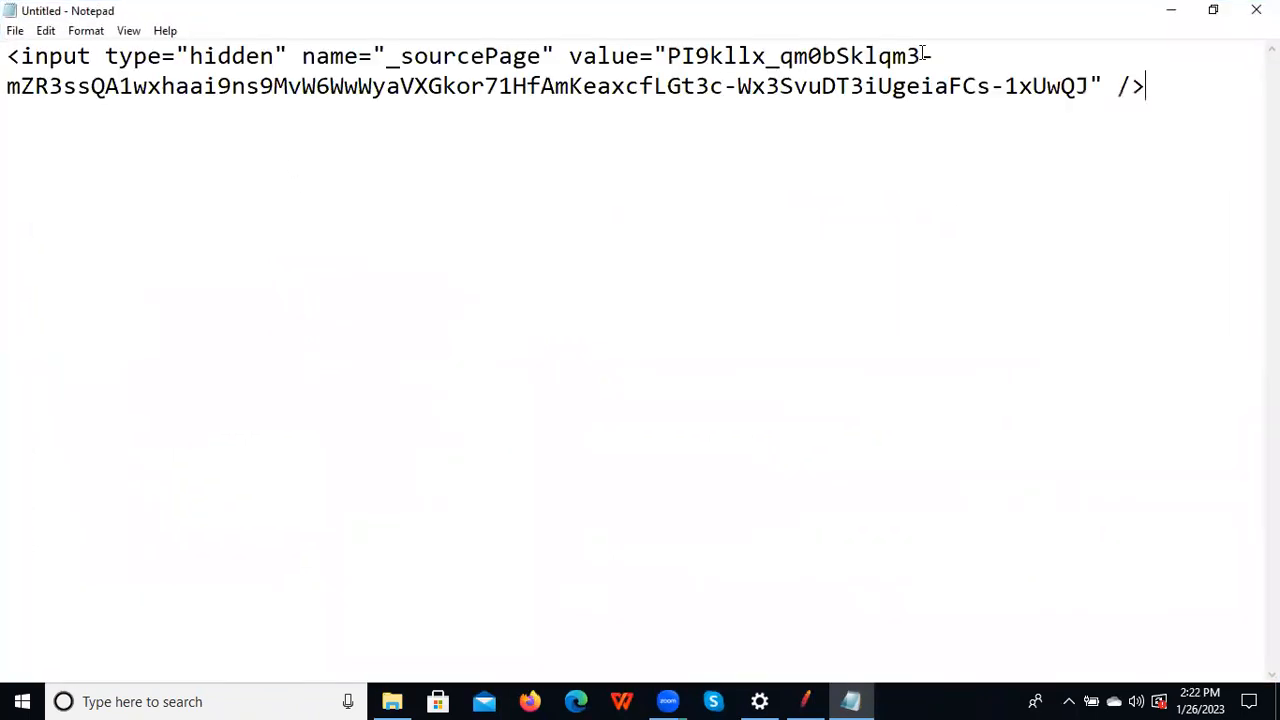
# Return to JMeter and add a Boundary Extractor post-processor to the Launch_URL-2 request
pyautogui.hotkey('alt', 'Tab')
pyautogui.click(553, 341)
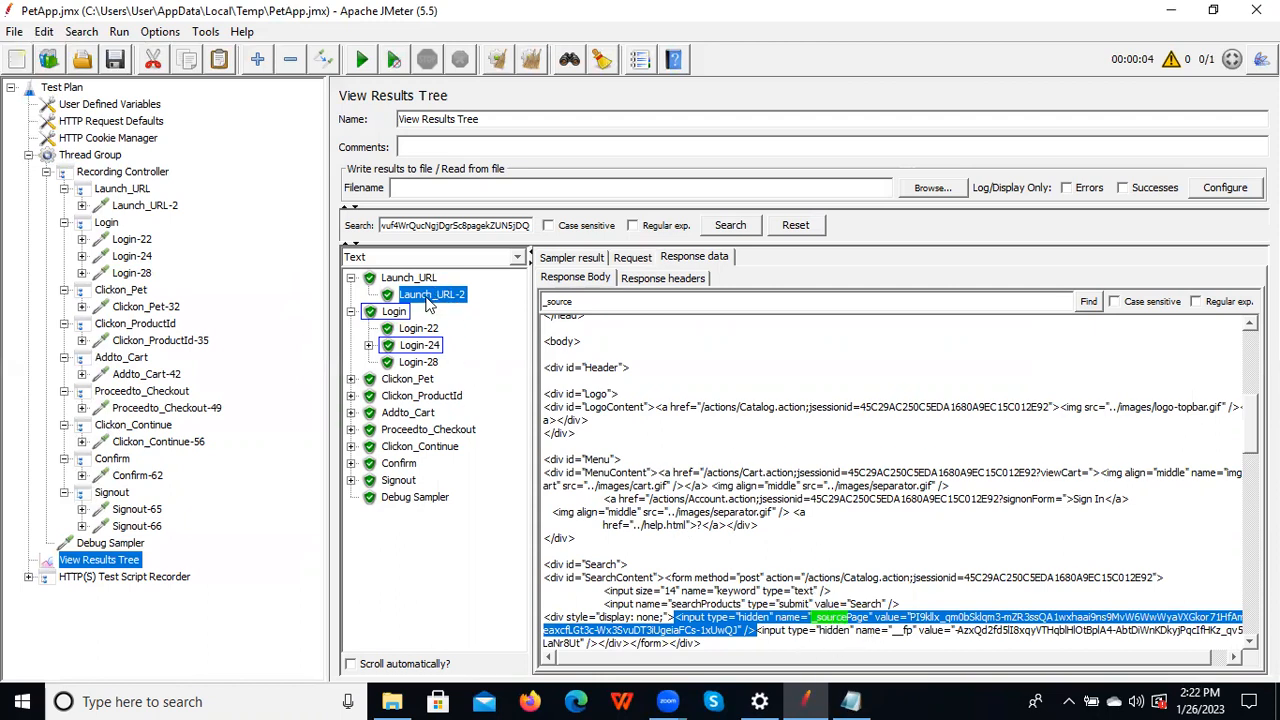
pyautogui.click(144, 207)
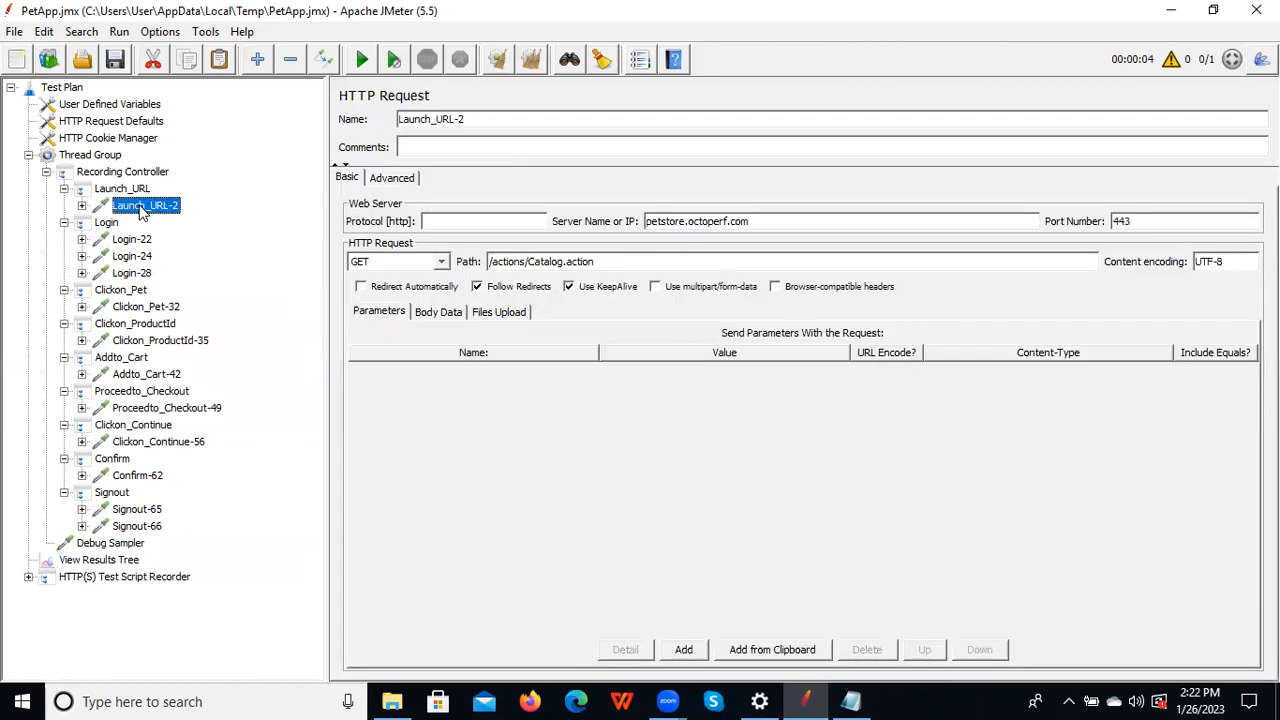
pyautogui.click(82, 206)
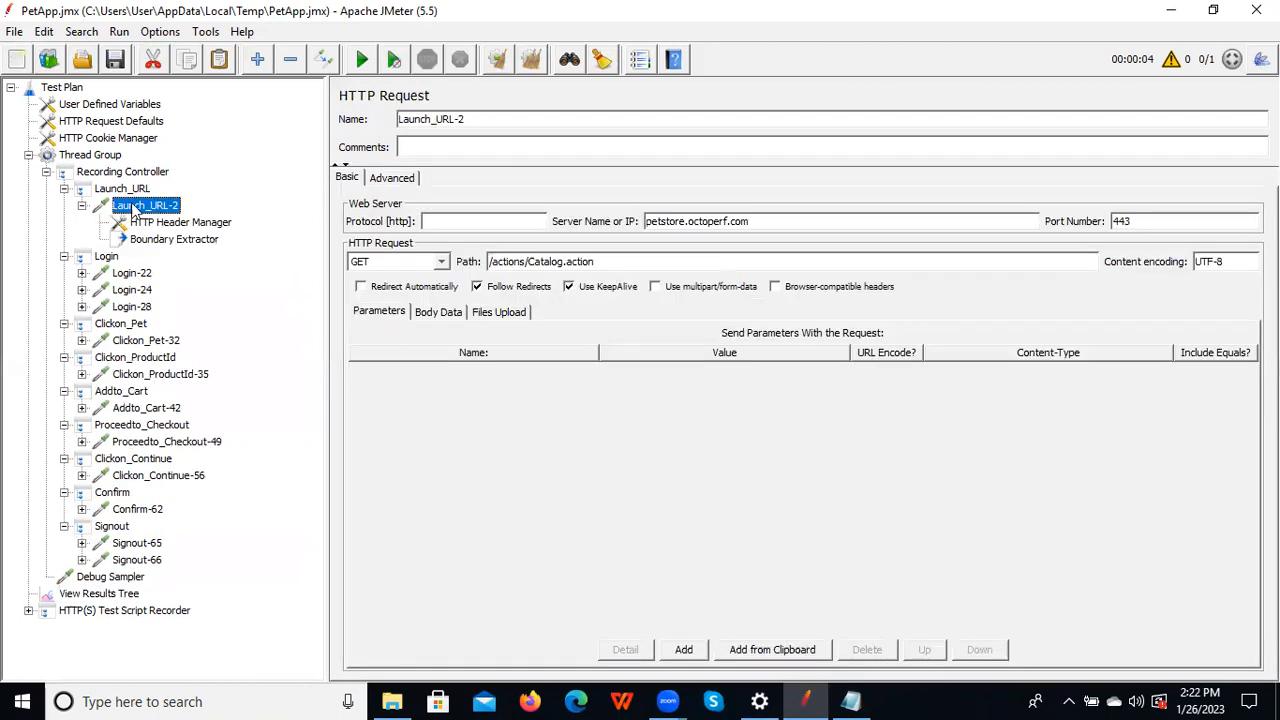
pyautogui.rightClick(139, 208)
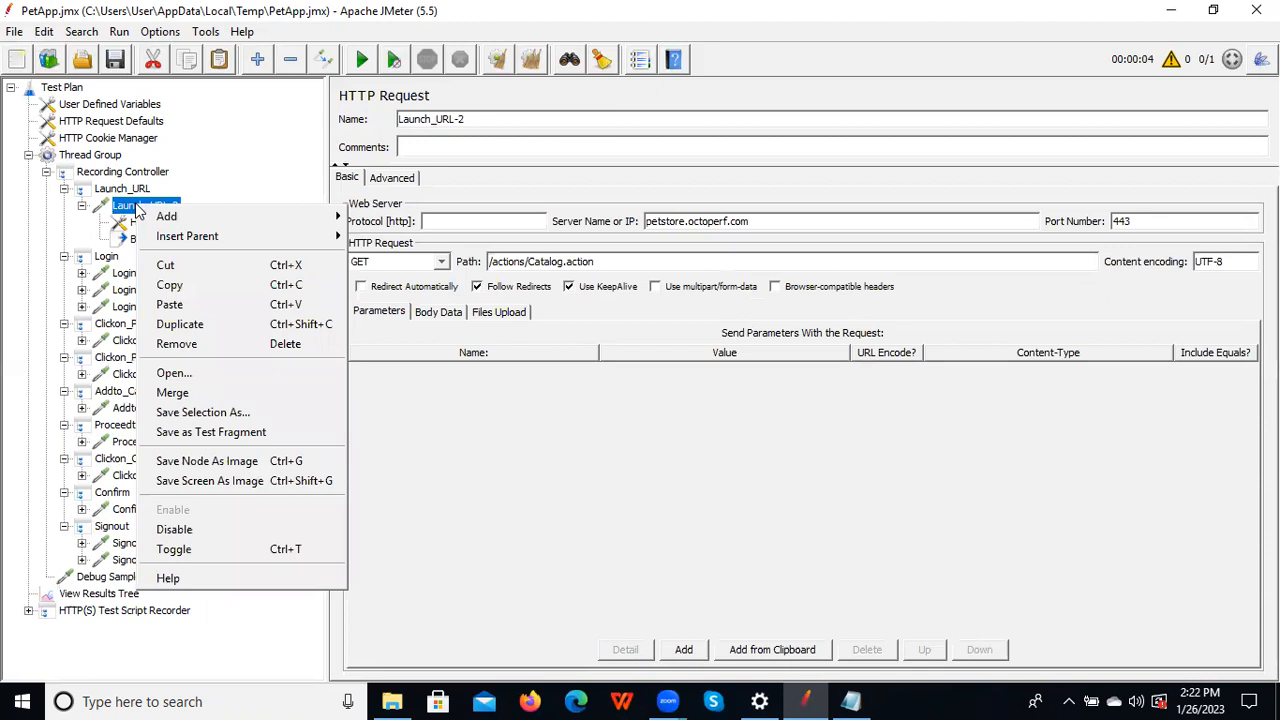
pyautogui.moveTo(270, 215)
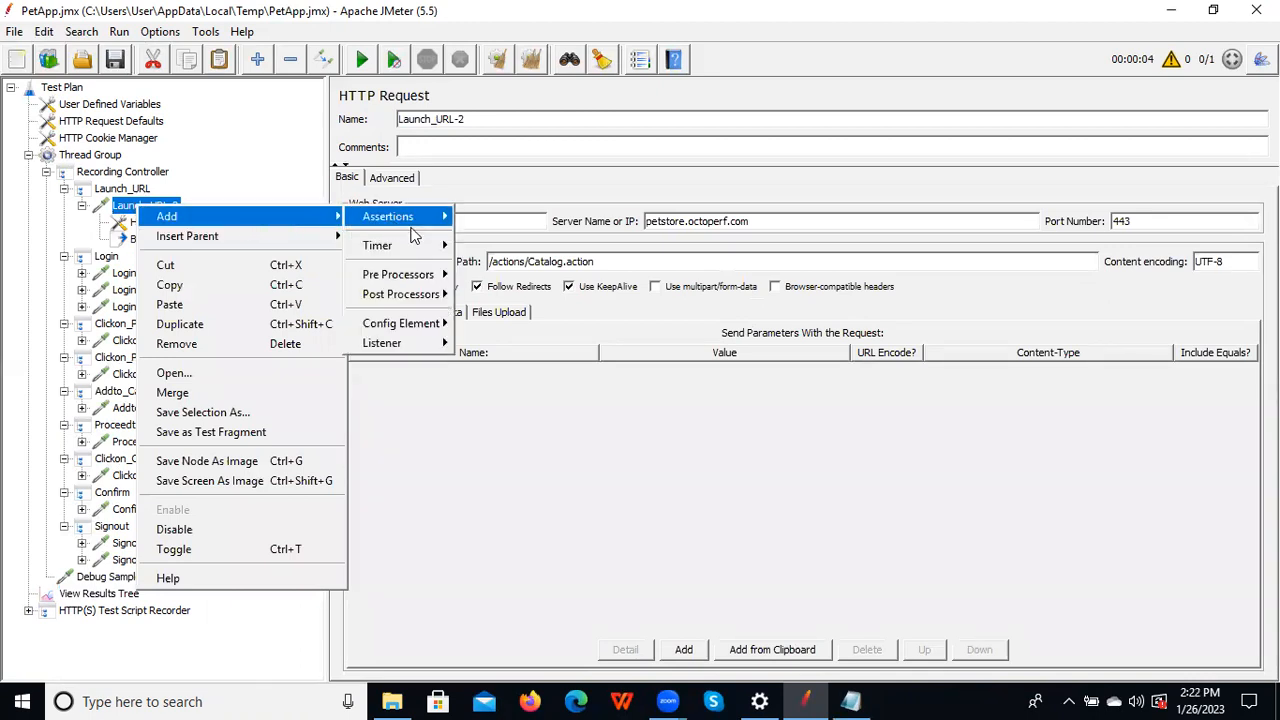
pyautogui.moveTo(410, 302)
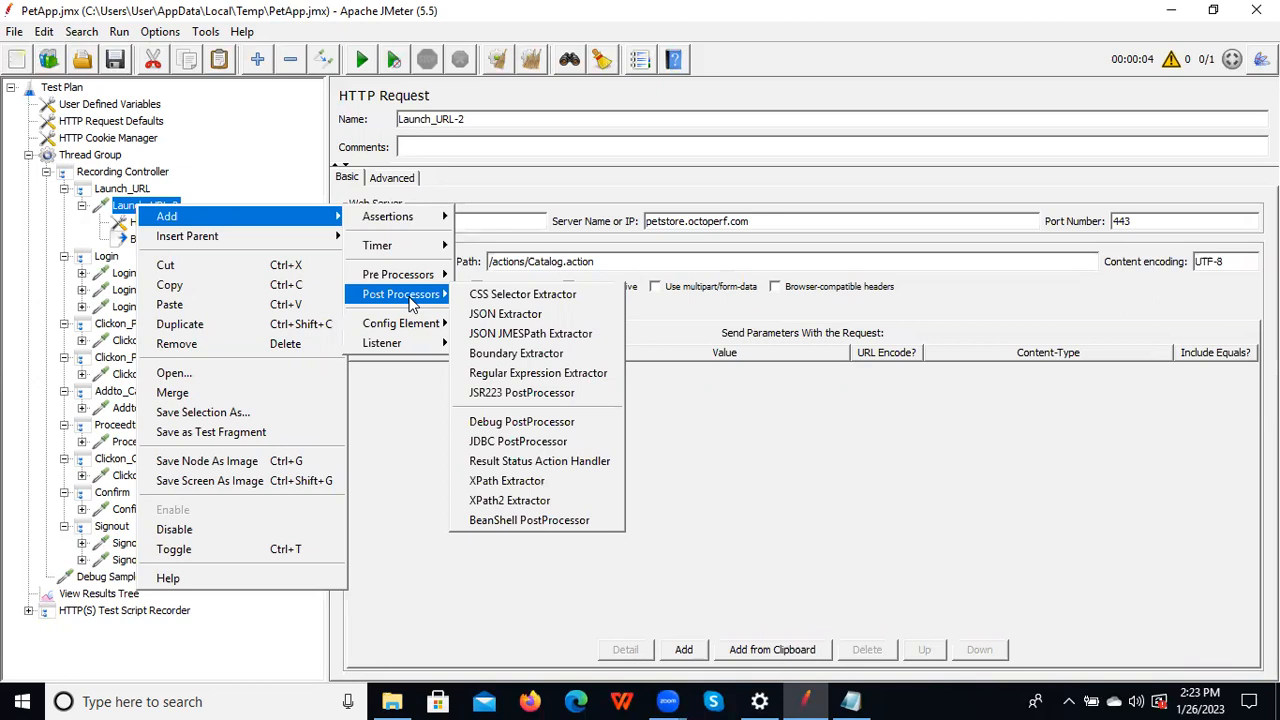
pyautogui.click(524, 357)
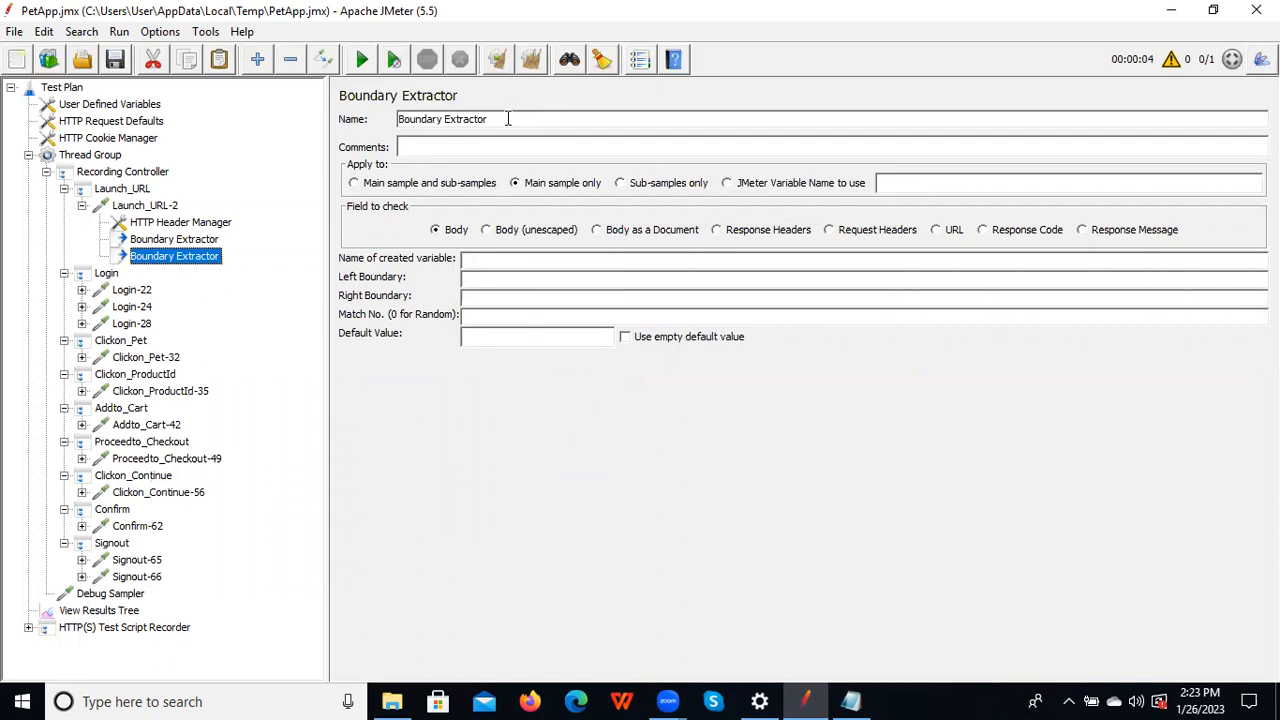
# Name the new extractor "Sorcepage" and set its created variable to "sourcepage"
pyautogui.moveTo(488, 119); pyautogui.dragTo(402, 118)
pyautogui.press('BackSpace')
pyautogui.write('Percep')
pyautogui.write('age')
pyautogui.write('sou')
pyautogui.write('rce')
pyautogui.write('page')
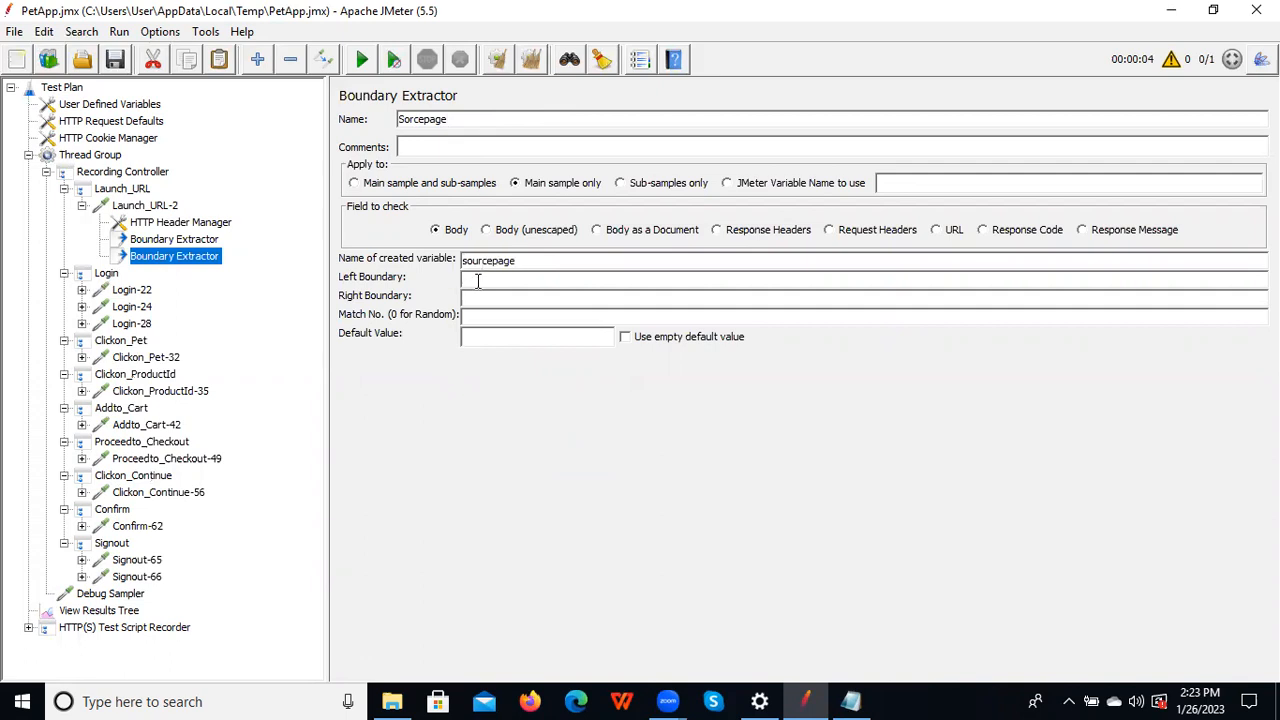
# Copy <input type="hidden" name="_sourcePage" value=" from the Notepad tag into the extractor's Left Boundary
pyautogui.hotkey('alt', 'Tab')
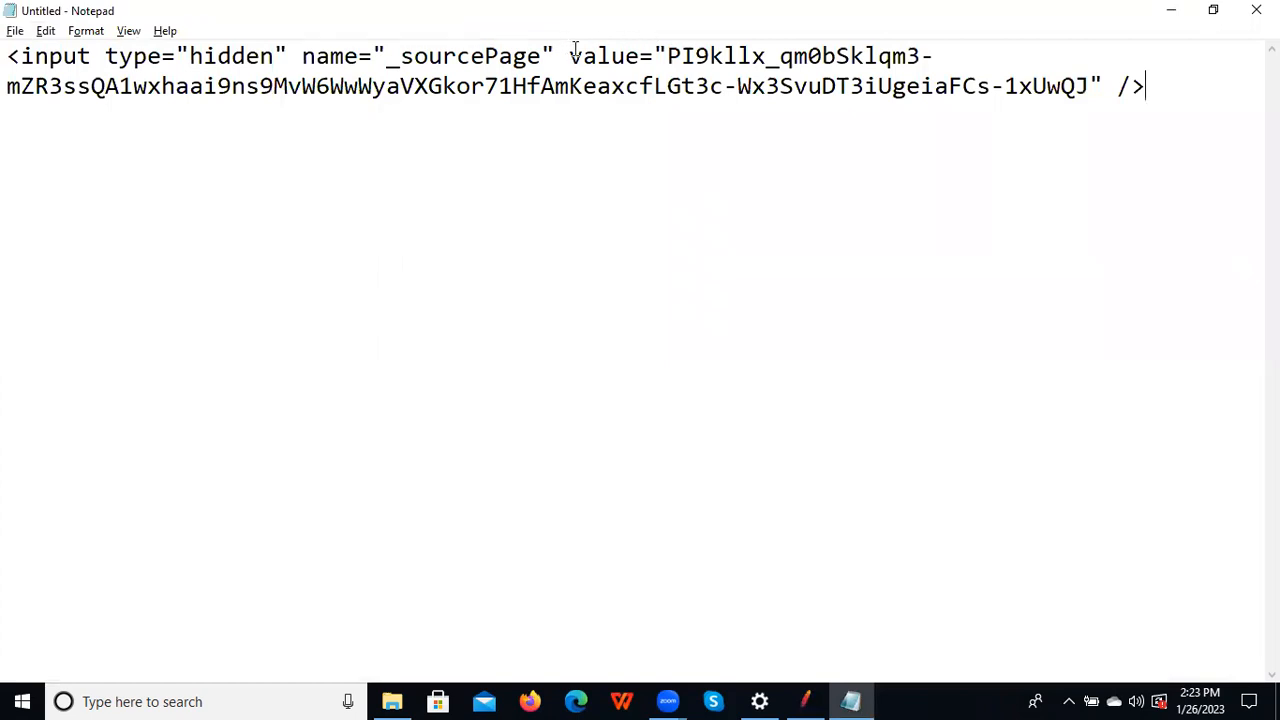
pyautogui.moveTo(665, 52); pyautogui.dragTo(3, 35)
pyautogui.hotkey('ctrl', 'c')
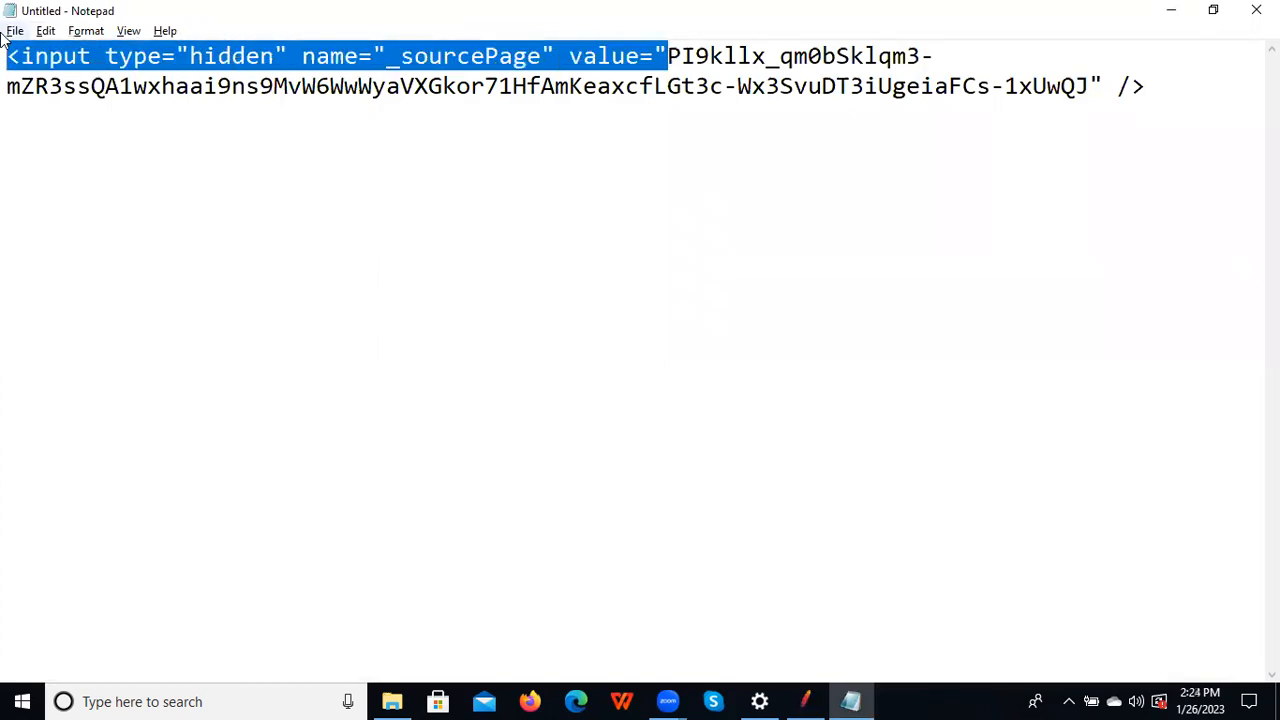
pyautogui.hotkey('alt', 'Tab')
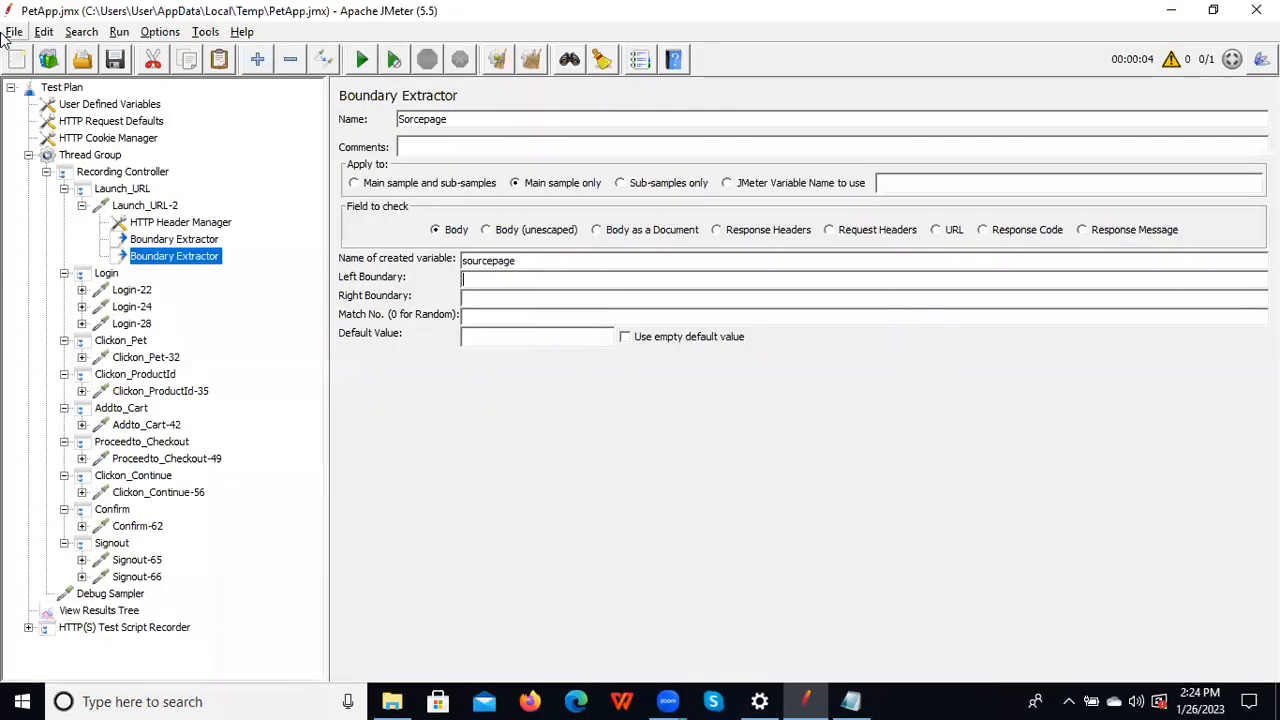
pyautogui.click(466, 278)
pyautogui.hotkey('ctrl', 'v')
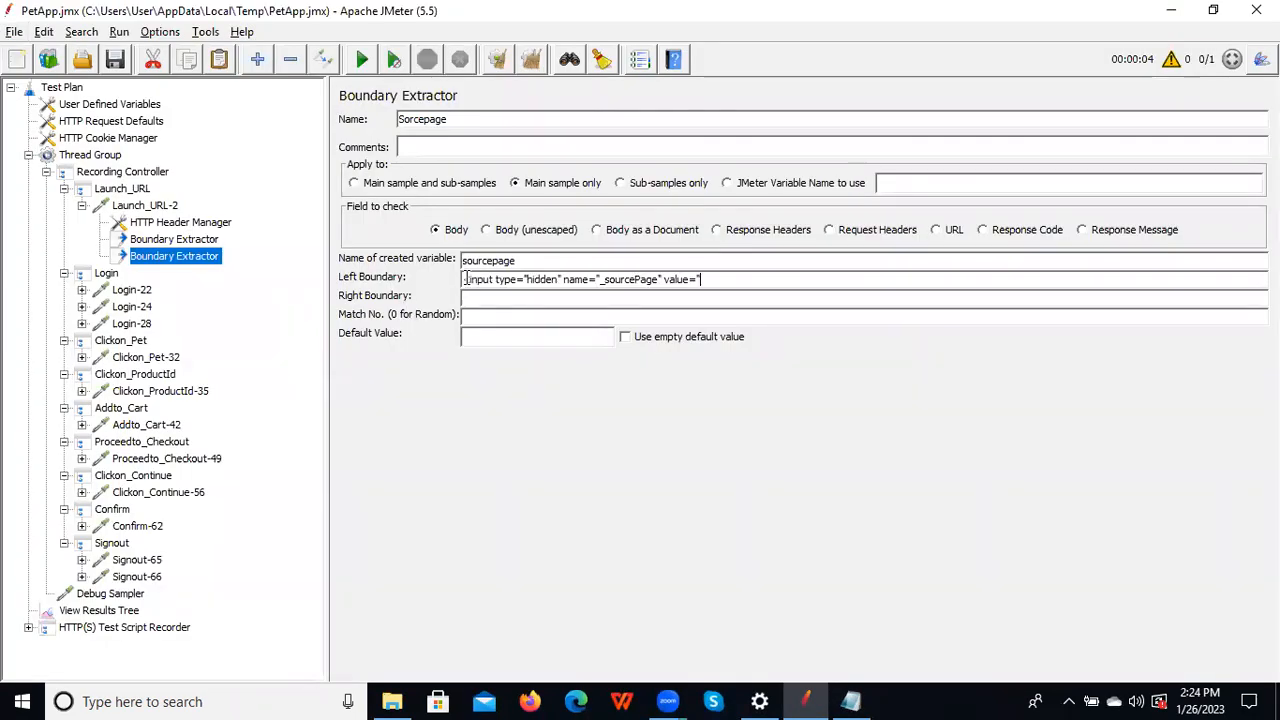
# Copy the closing " /> of the Notepad tag into the extractor's Right Boundary
pyautogui.click(489, 296)
pyautogui.hotkey('alt', 'Tab')
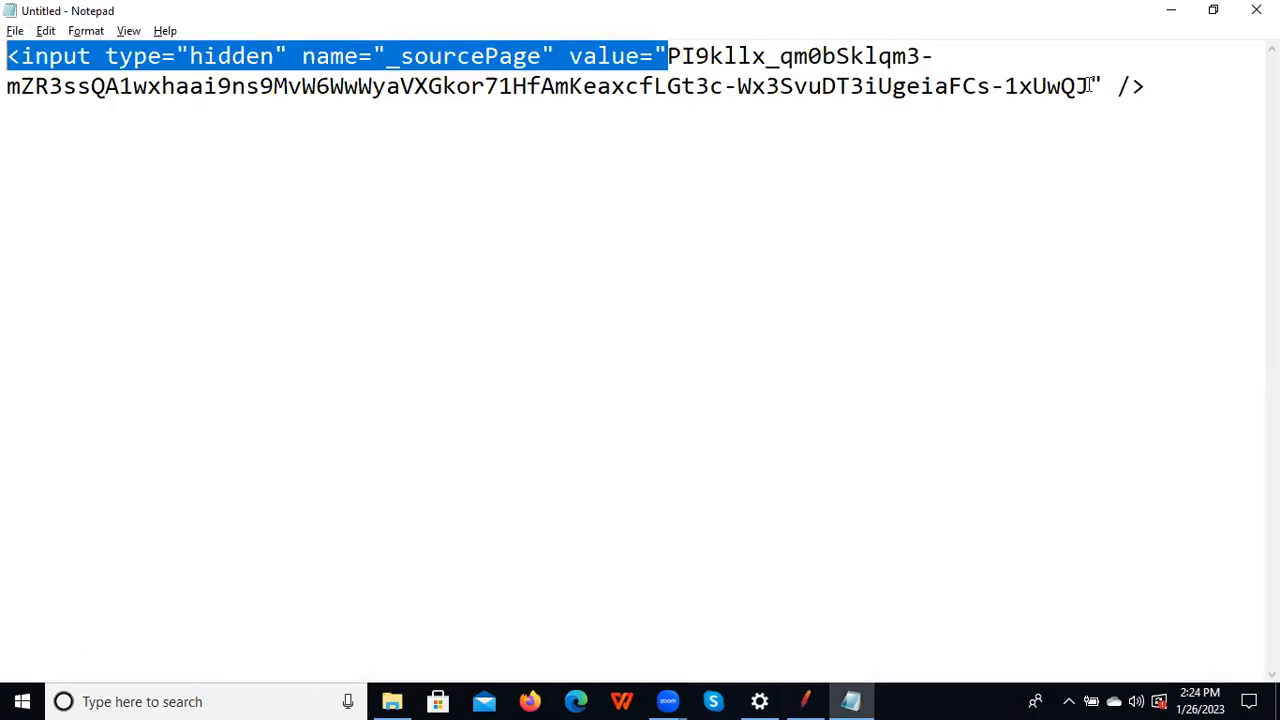
pyautogui.moveTo(1090, 86); pyautogui.dragTo(1150, 87)
pyautogui.hotkey('ctrl', 'c')
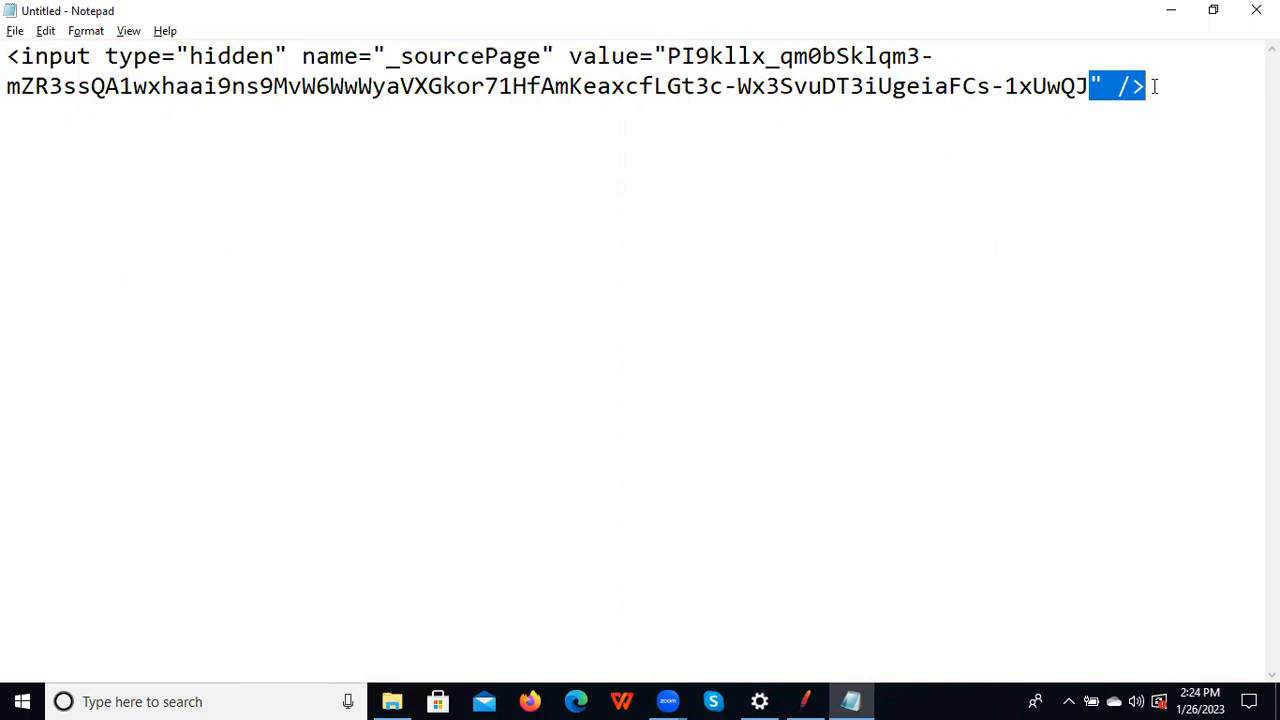
pyautogui.hotkey('alt', 'Tab')
pyautogui.click(487, 298)
pyautogui.hotkey('ctrl', 'v')
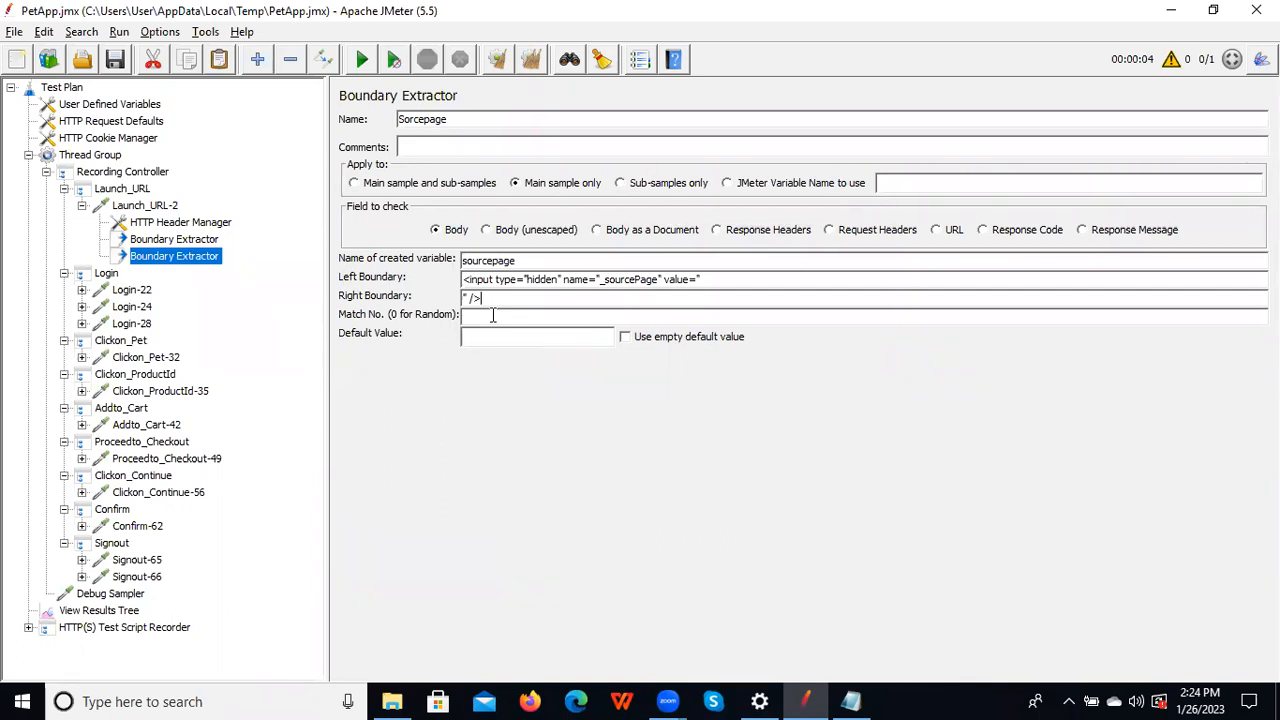
# Set the extractor's default value to NotFound and compare its settings with the existing Boundary Extractor under Launch_URL-2
pyautogui.click(489, 337)
pyautogui.write('No')
pyautogui.write('tFound')
pyautogui.click(175, 242)
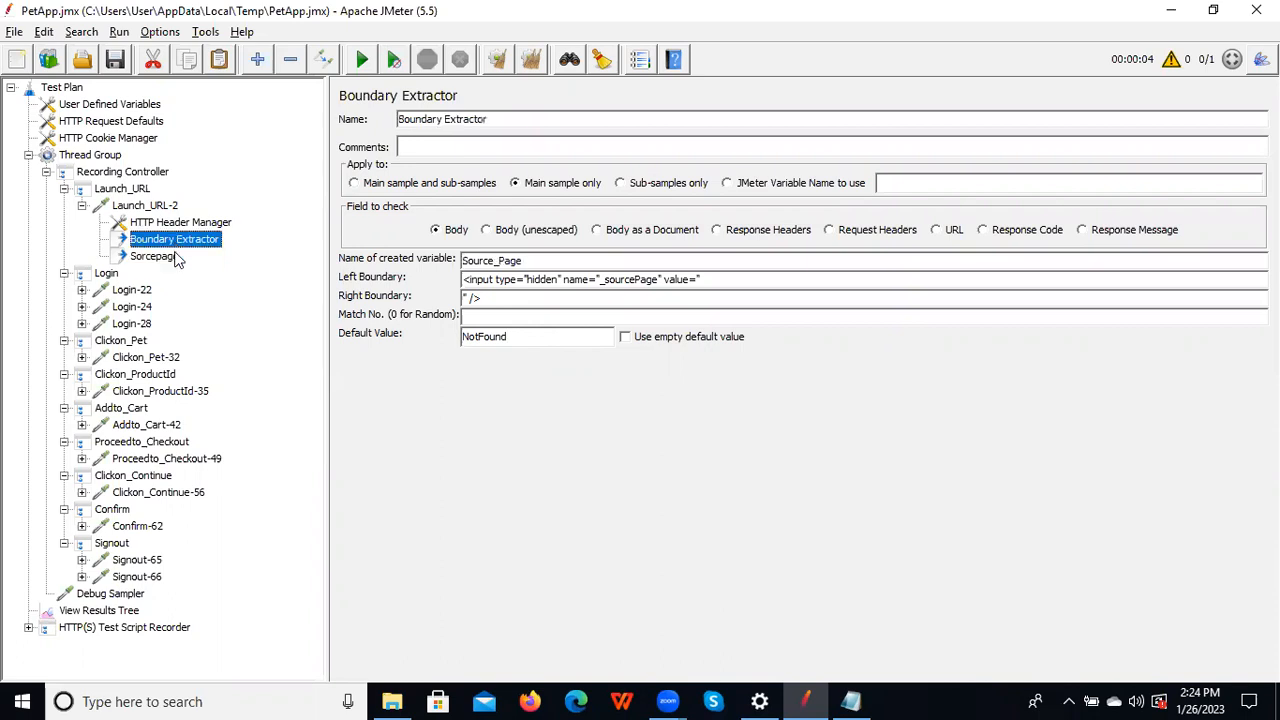
pyautogui.click(175, 258)
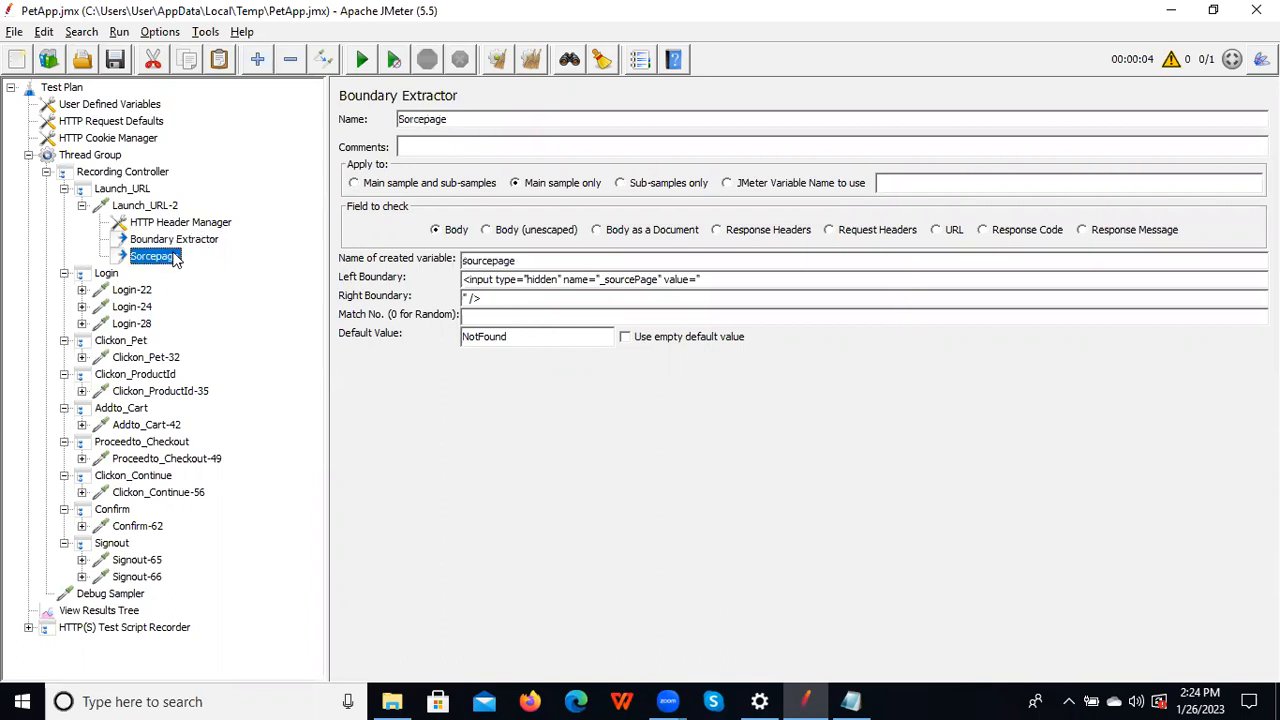
# Remove the older Boundary Extractor under Launch_URL-2 and set the Sorcepage extractor's created variable to sourcepage_Corr
pyautogui.click(195, 243)
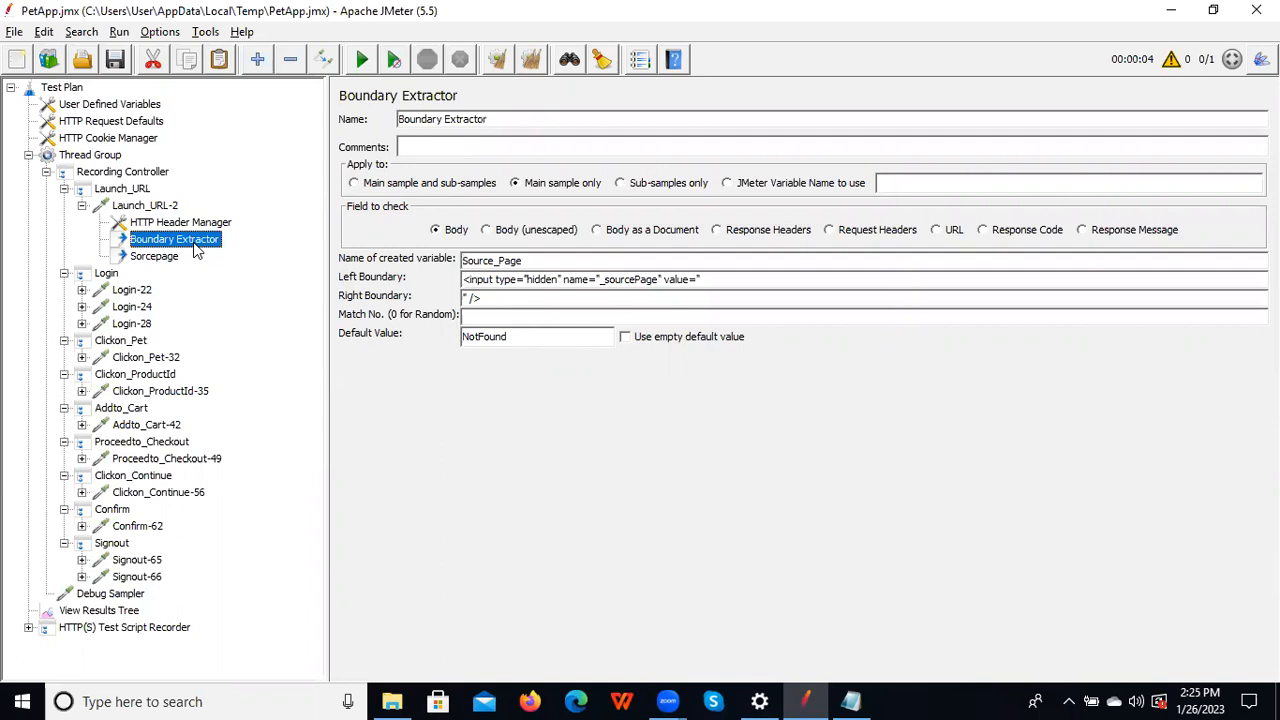
pyautogui.rightClick(197, 250)
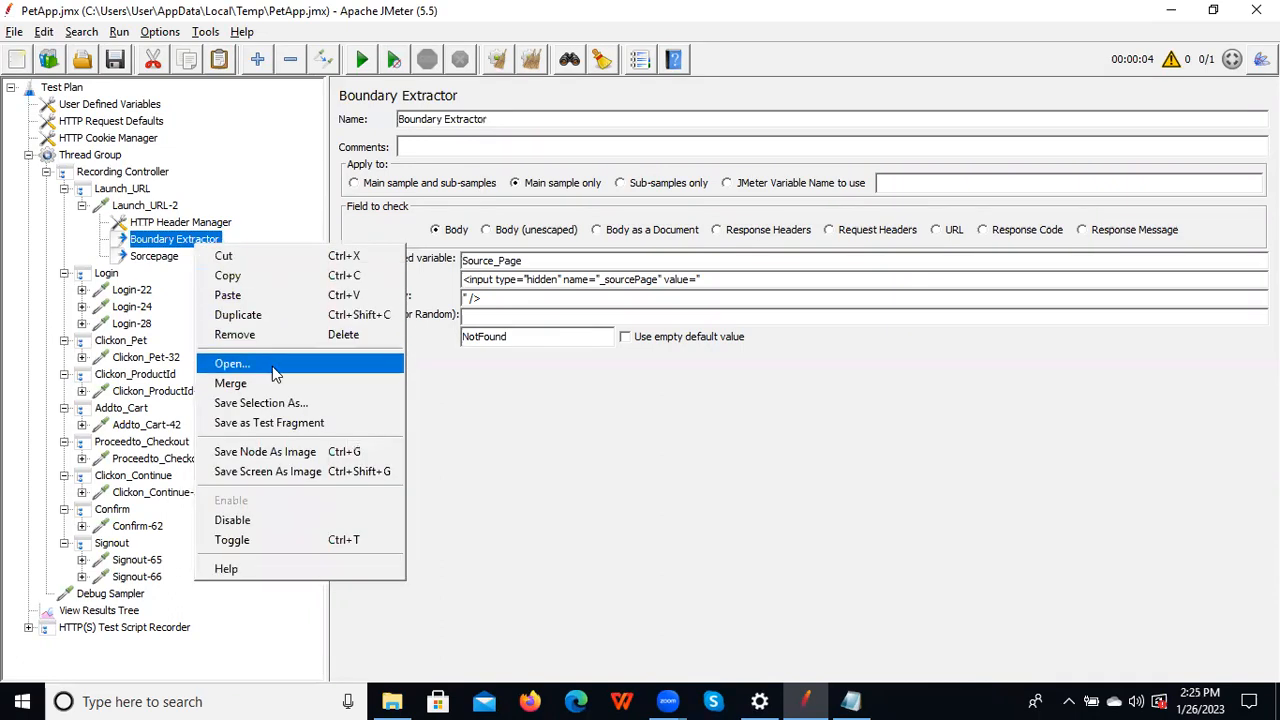
pyautogui.click(275, 336)
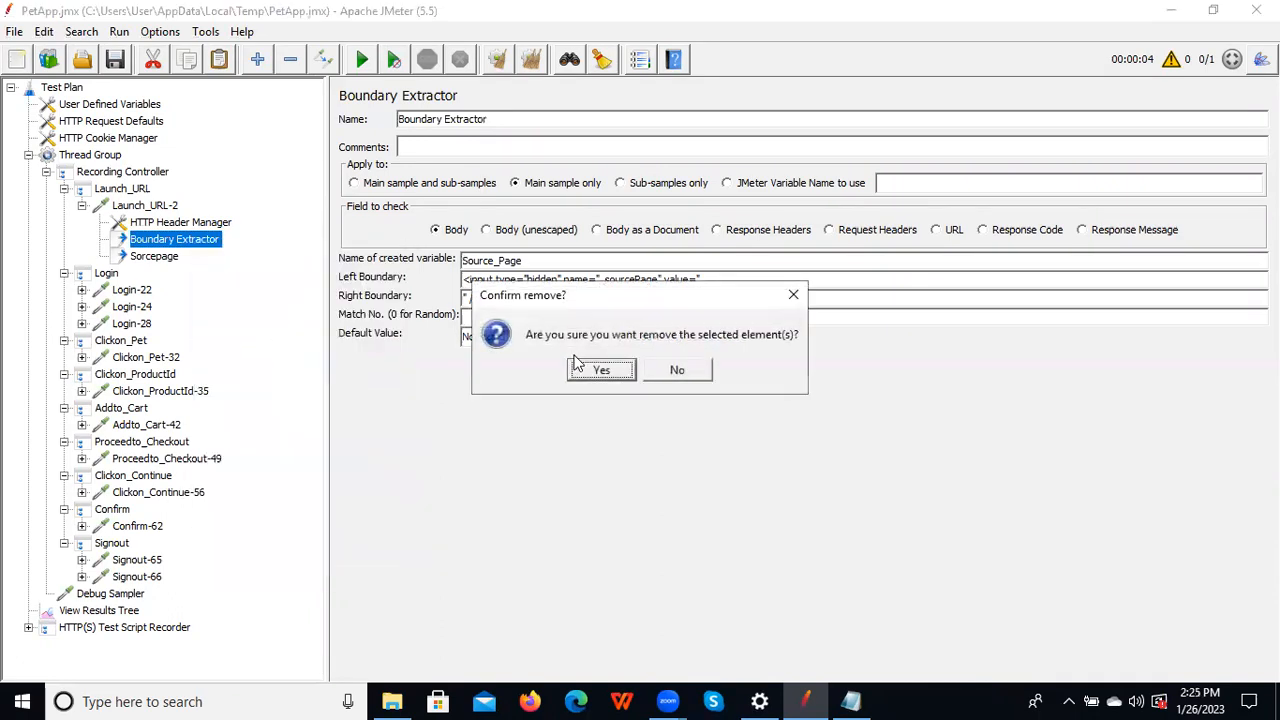
pyautogui.click(601, 370)
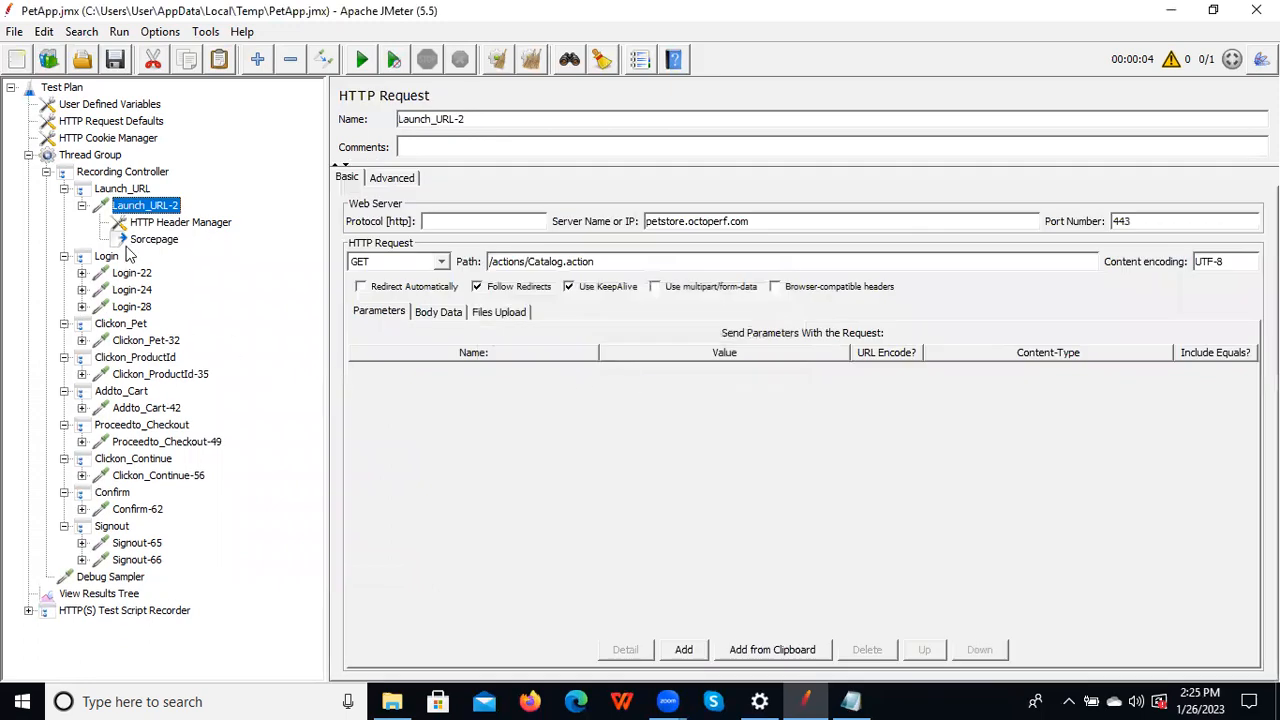
pyautogui.click(155, 241)
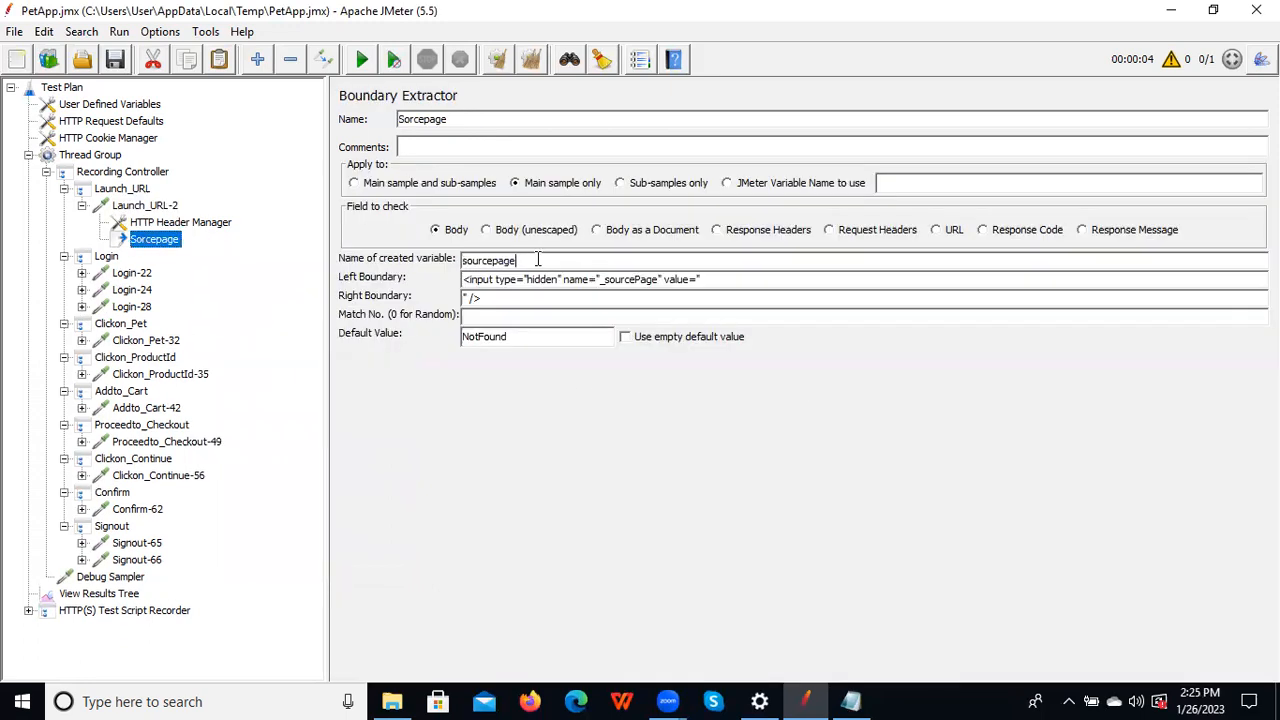
pyautogui.write('_Corr')
# Copy the full recorded _sourcePage value from the parameters of the Login-24 request
pyautogui.click(136, 290)
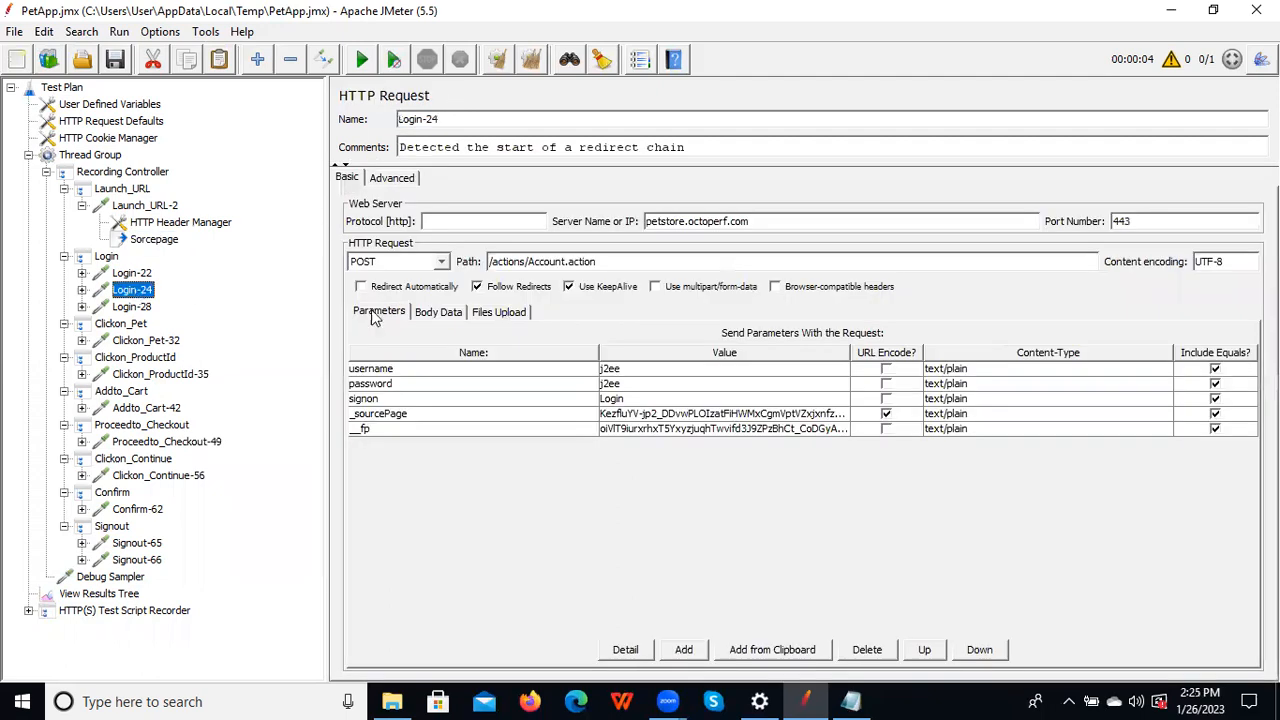
pyautogui.doubleClick(677, 415)
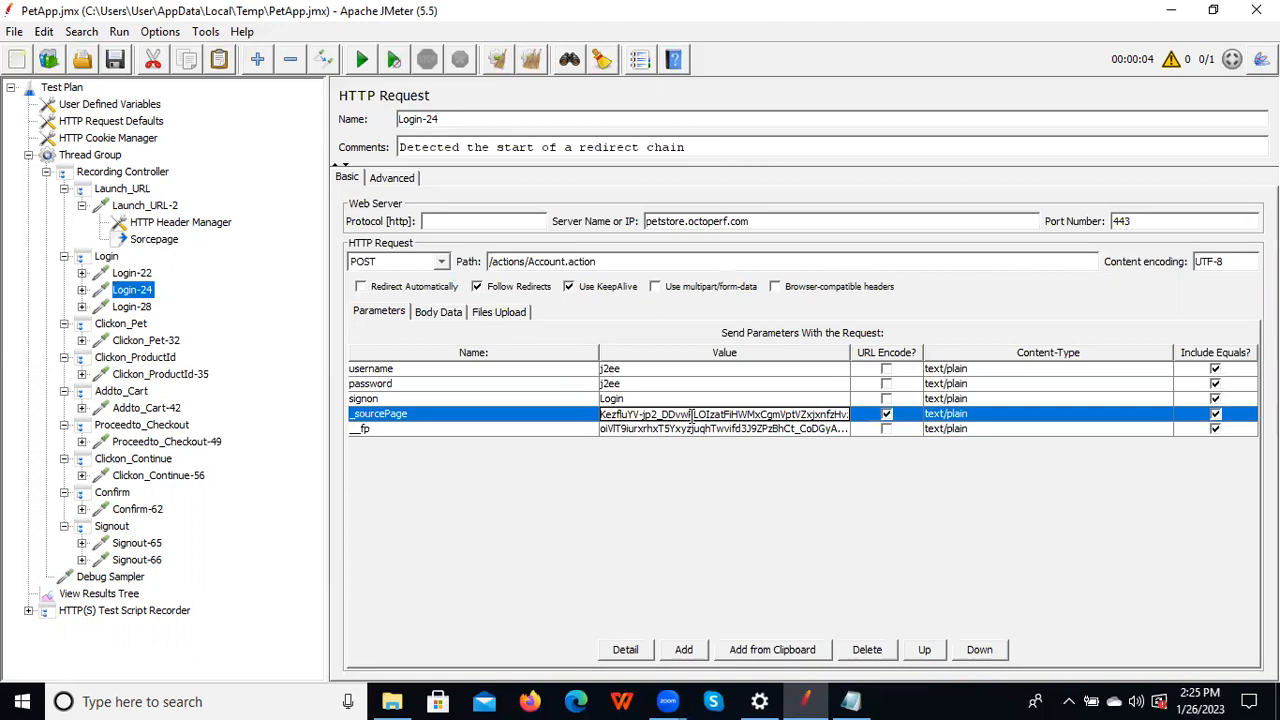
pyautogui.hotkey('ctrl', 'a')
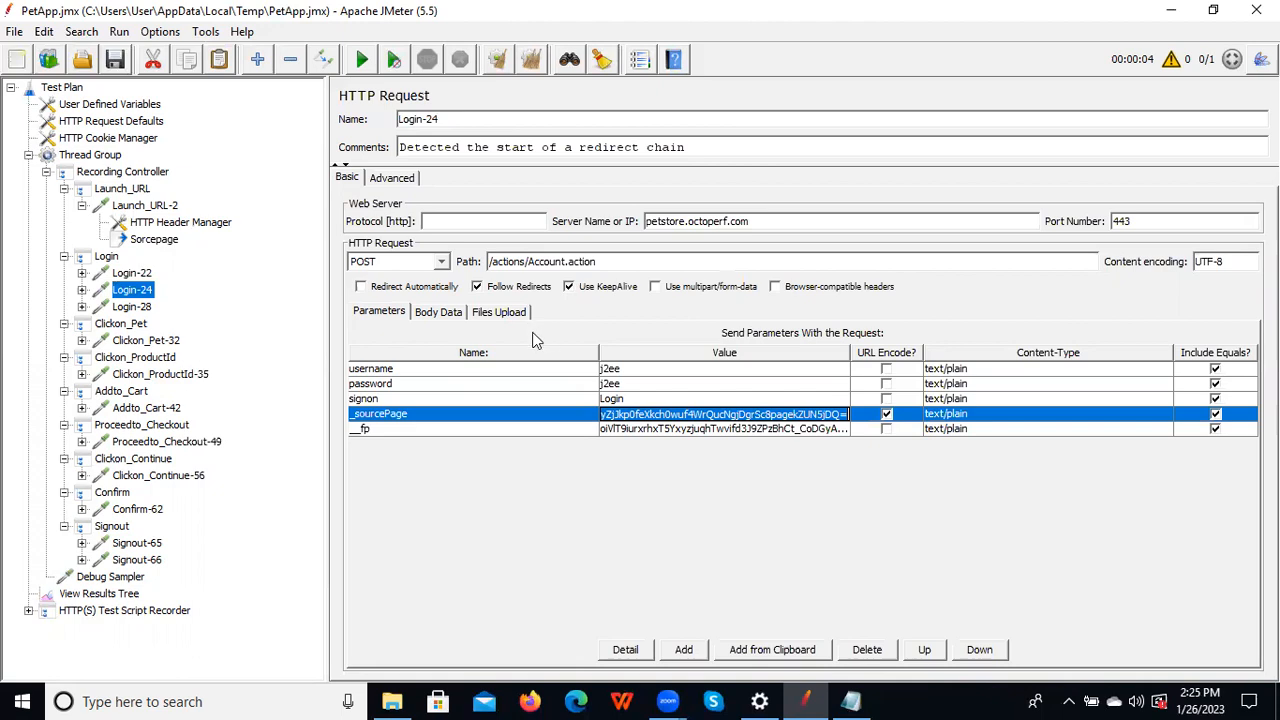
pyautogui.press('Delete')
pyautogui.hotkey('ctrl', 'v')
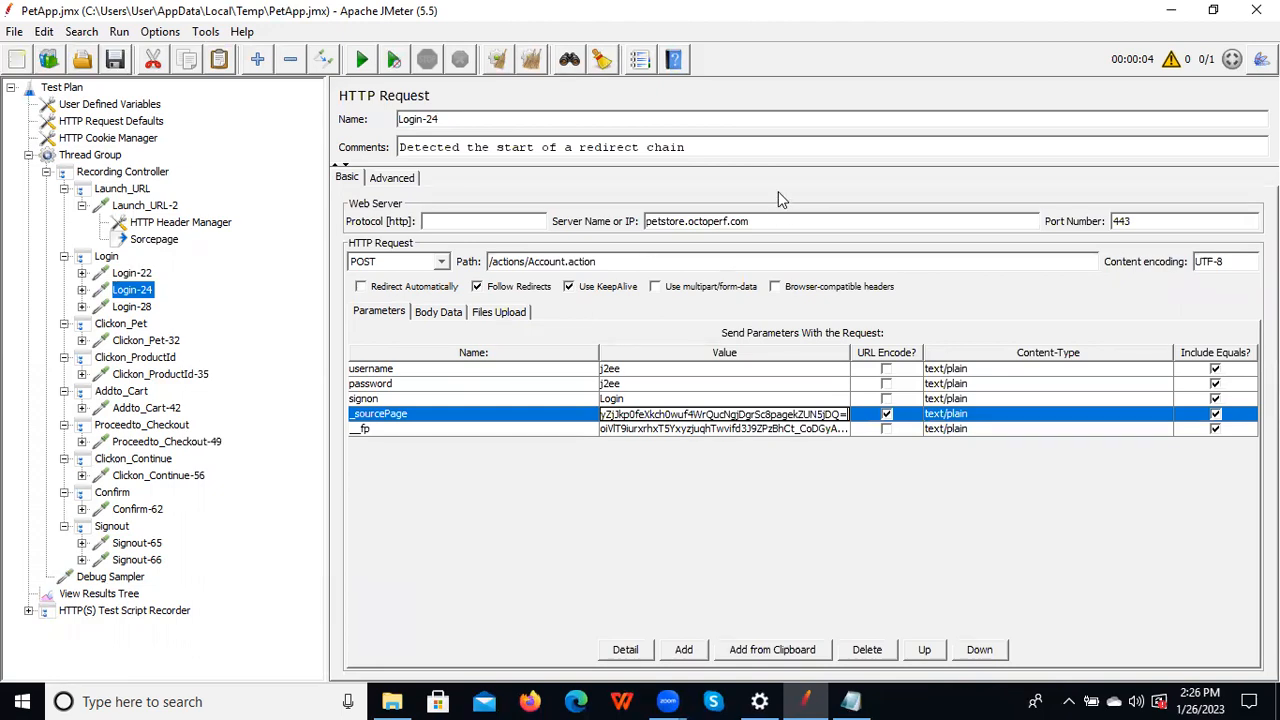
pyautogui.hotkey('ctrl', 'r')
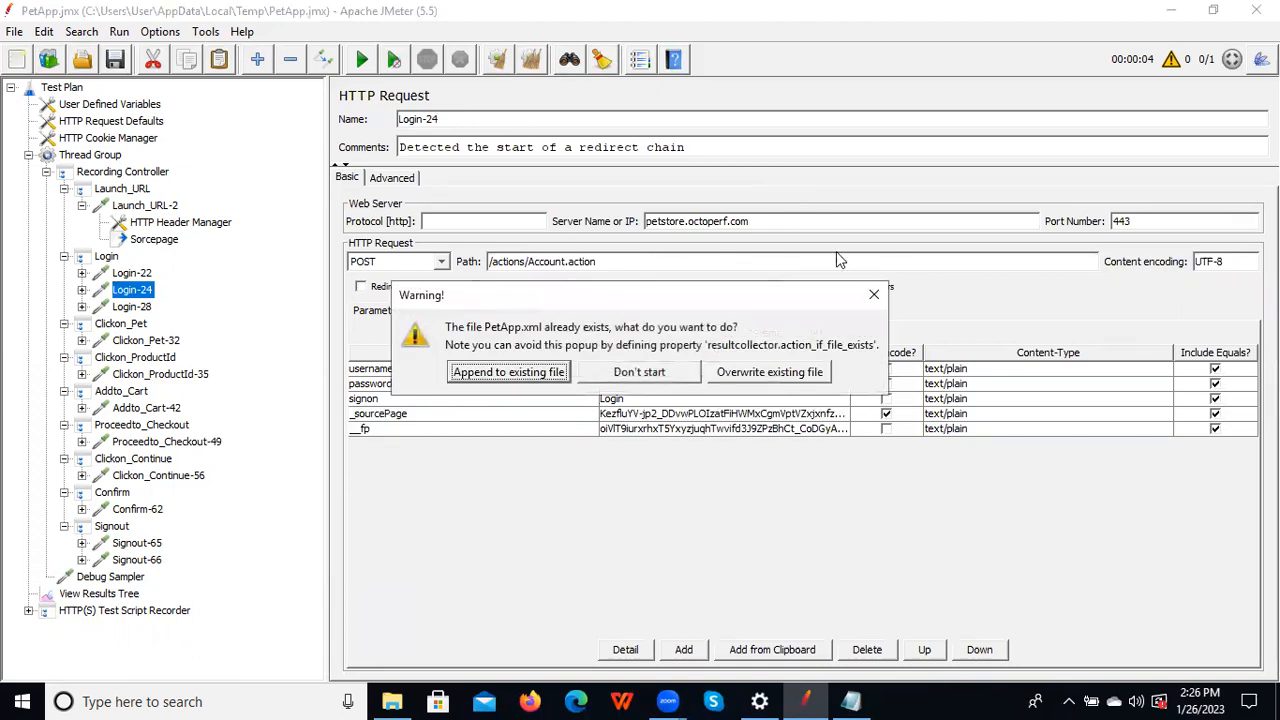
pyautogui.click(873, 295)
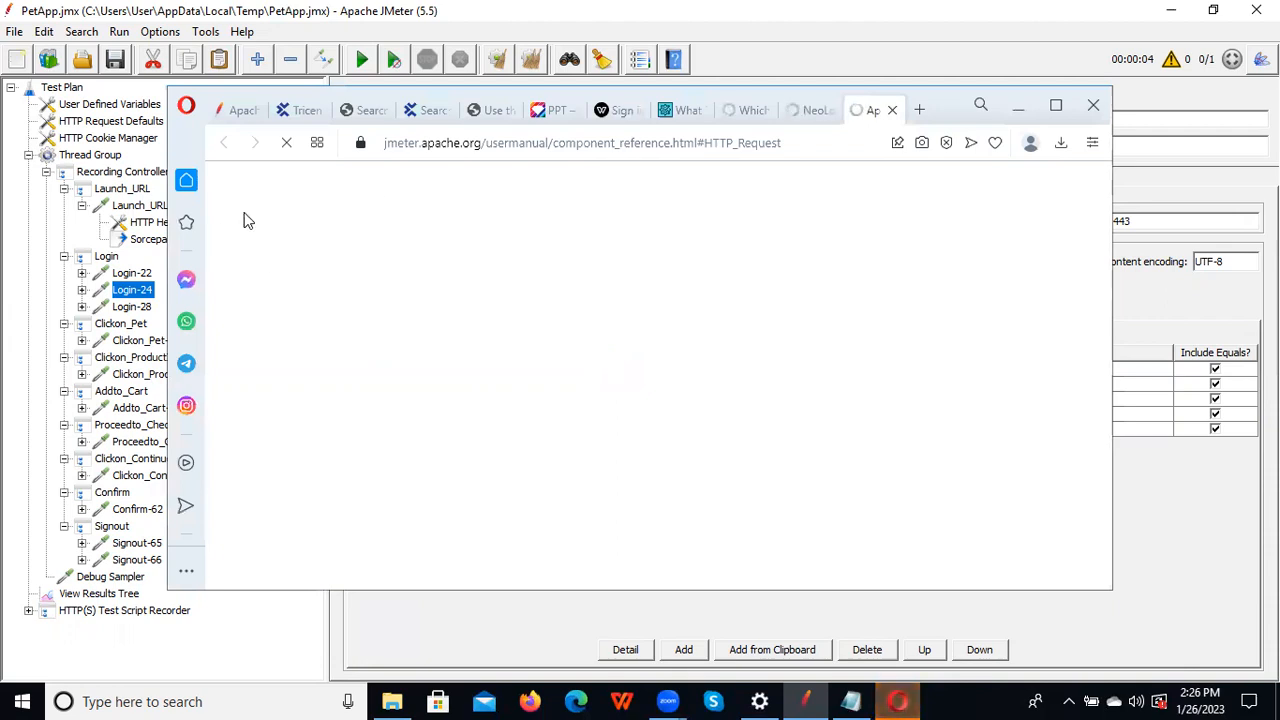
pyautogui.click(1017, 106)
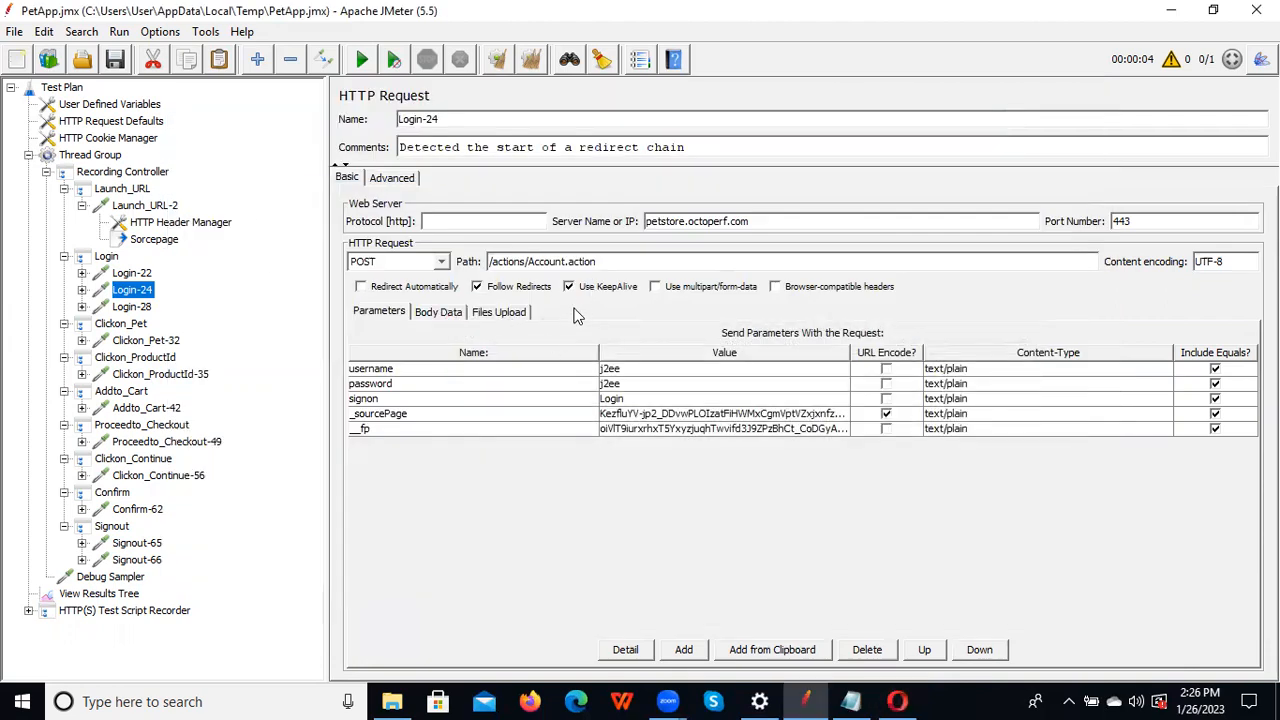
# Search the test plan tree for the copied _sourcePage value, leaving off its trailing equals sign
pyautogui.hotkey('ctrl', 'f')
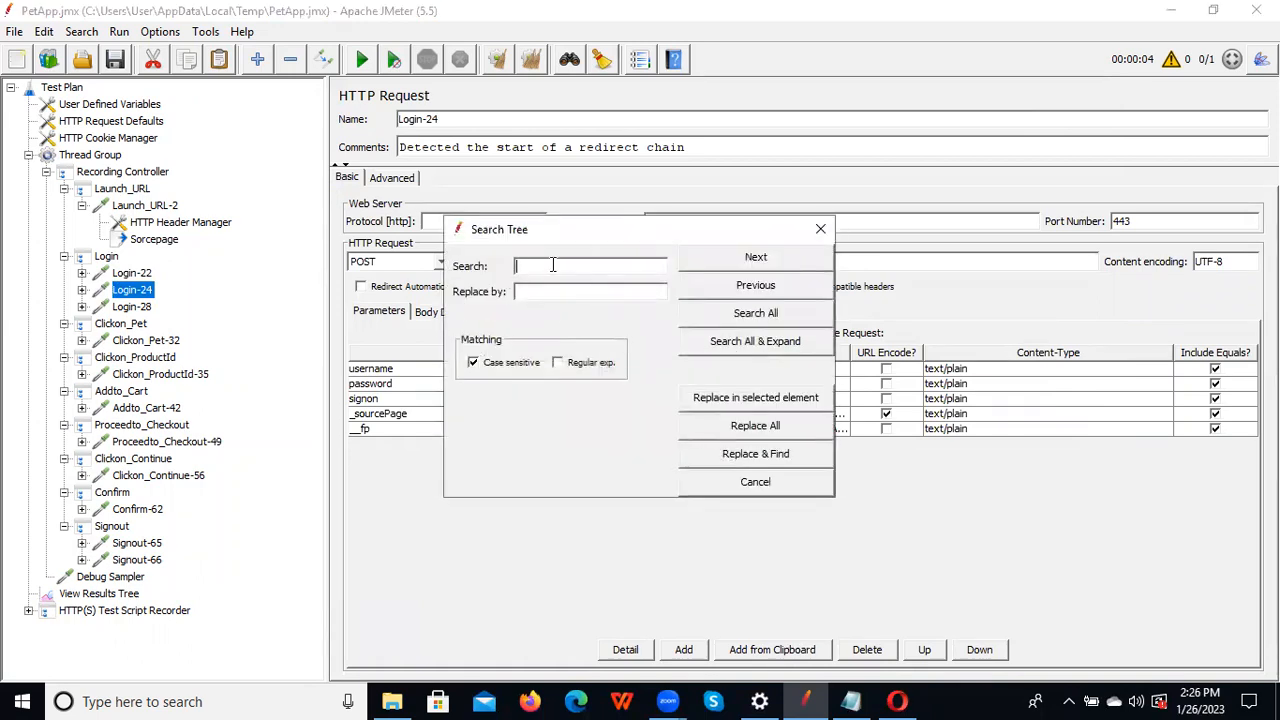
pyautogui.hotkey('ctrl', 'v')
pyautogui.press('BackSpace')
# Set the replacement text to ${sourcepage_Corr}, copying the variable name from the Sorcepage extractor
pyautogui.click(545, 290)
pyautogui.click(153, 242)
pyautogui.moveTo(570, 229); pyautogui.dragTo(592, 356)
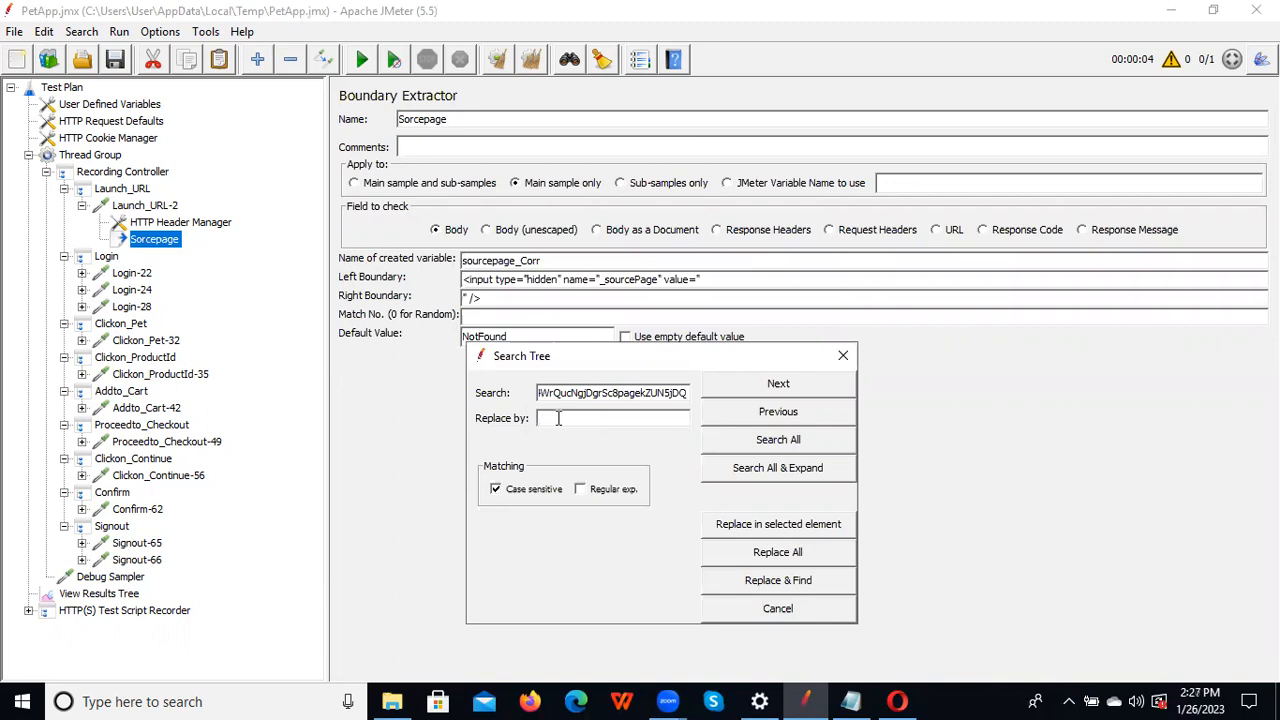
pyautogui.write('${')
pyautogui.click(560, 272)
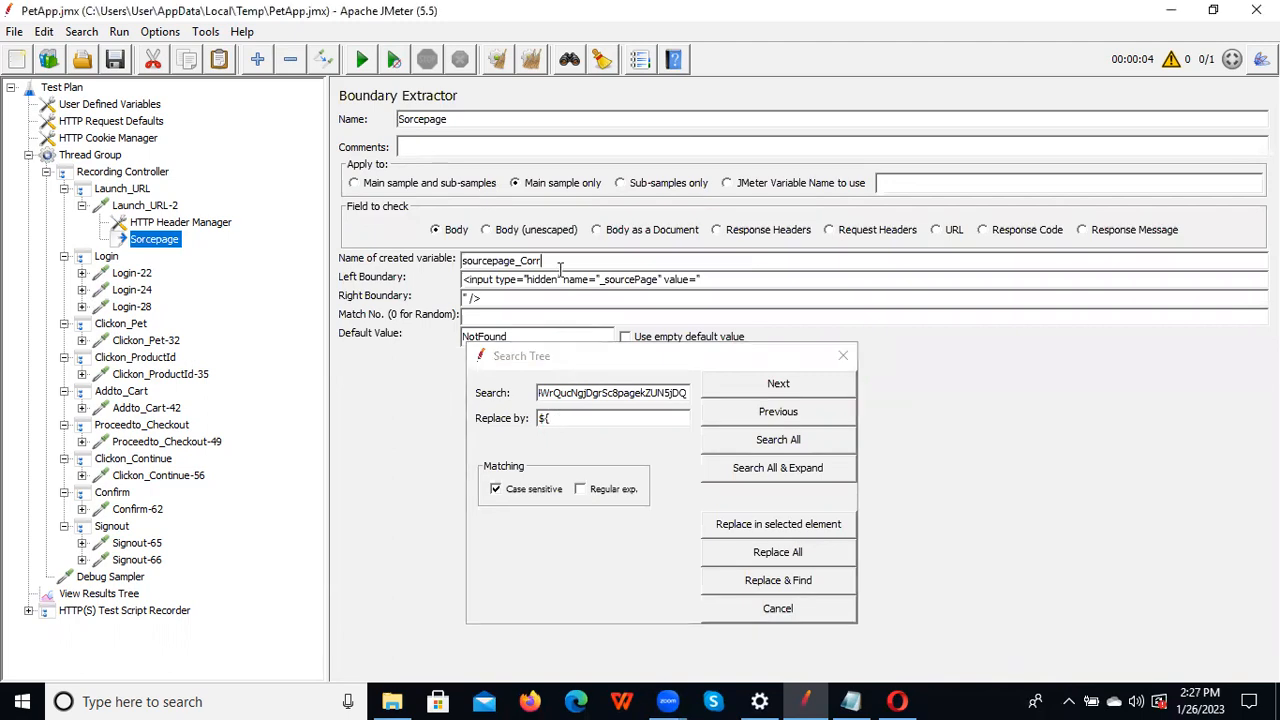
pyautogui.doubleClick(466, 266)
pyautogui.hotkey('ctrl', 'c')
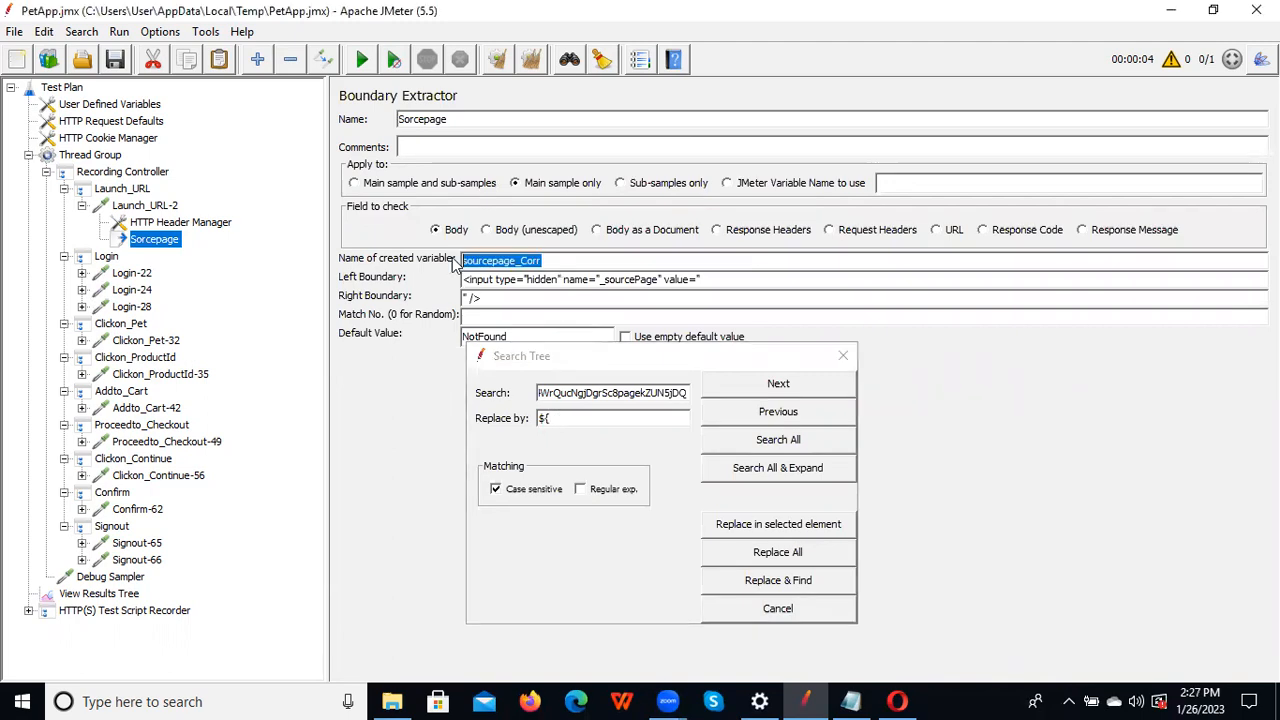
pyautogui.click(565, 418)
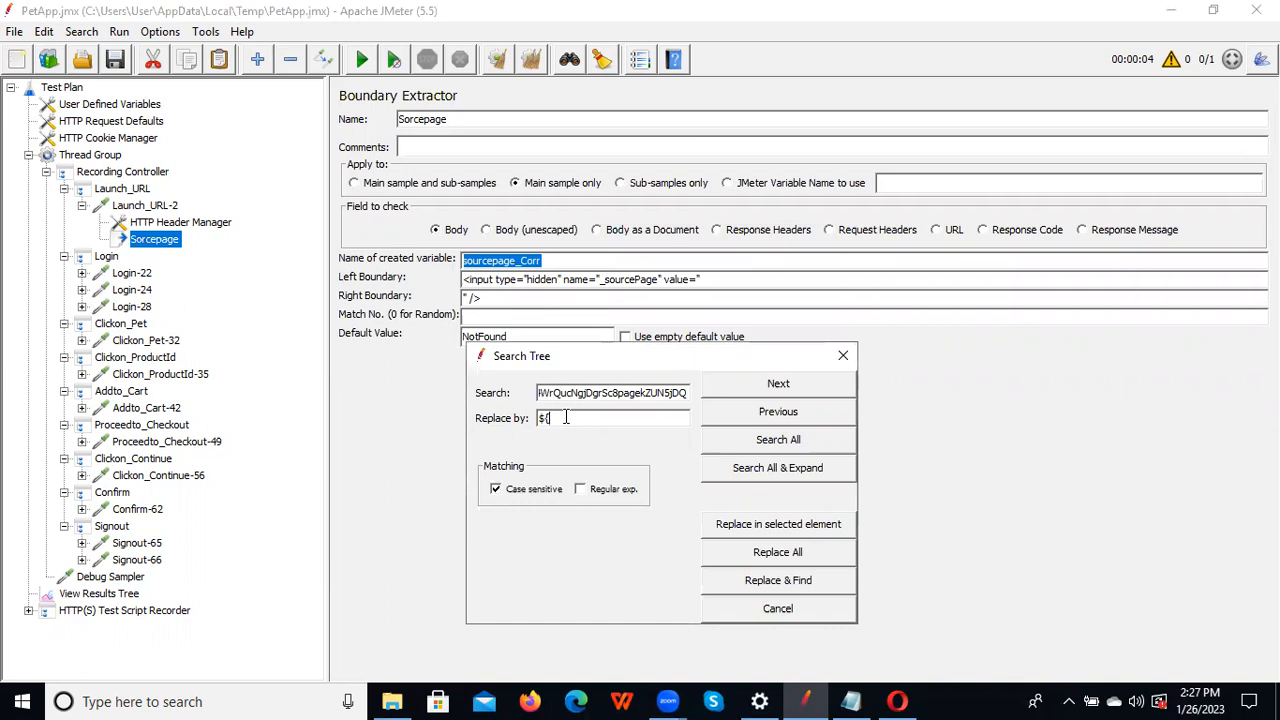
pyautogui.hotkey('ctrl', 'v')
pyautogui.write('}')
# Find the recorded value in Login-24, replace it with ${sourcepage_Corr}, check for further matches and close the search
pyautogui.moveTo(750, 362); pyautogui.dragTo(1036, 249)
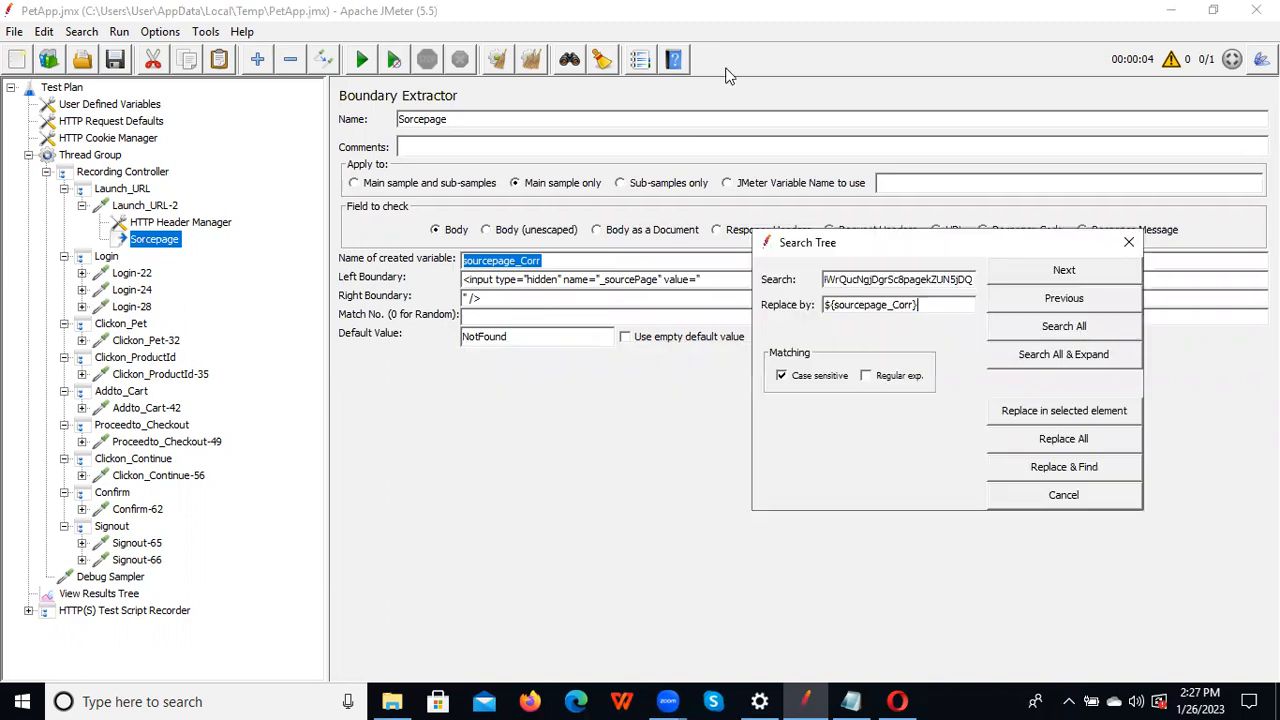
pyautogui.click(1063, 326)
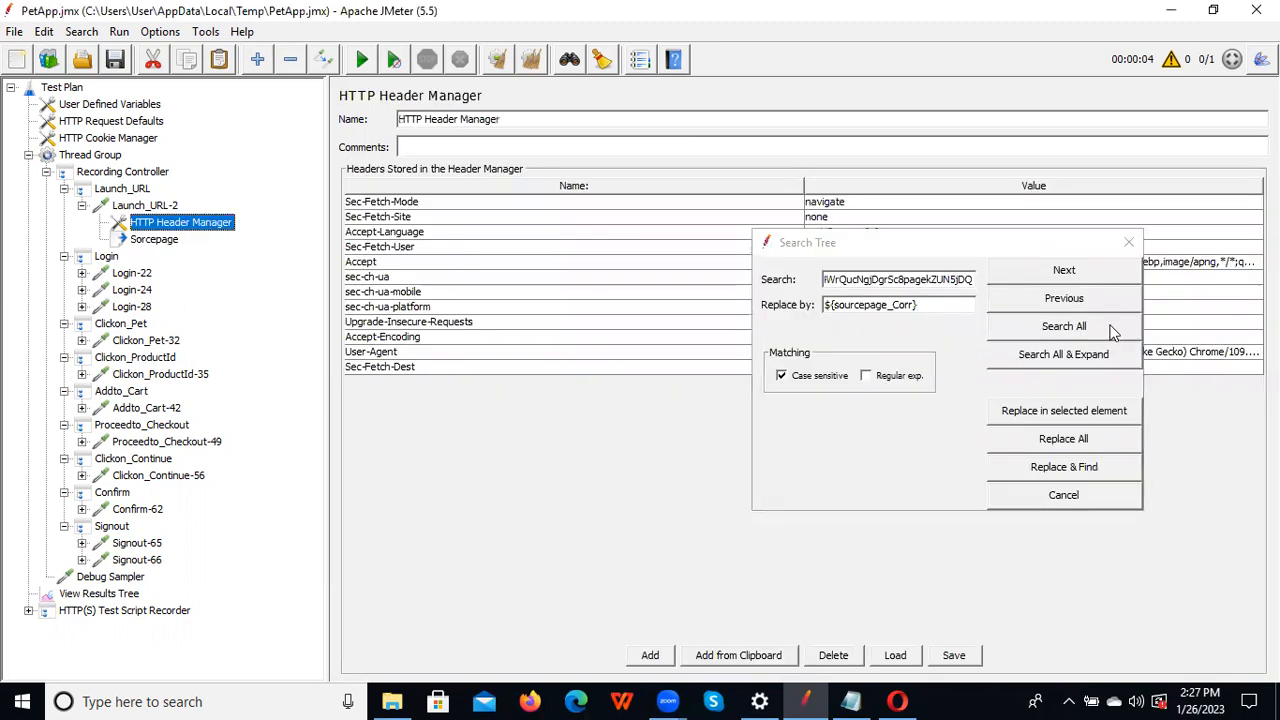
pyautogui.click(1070, 271)
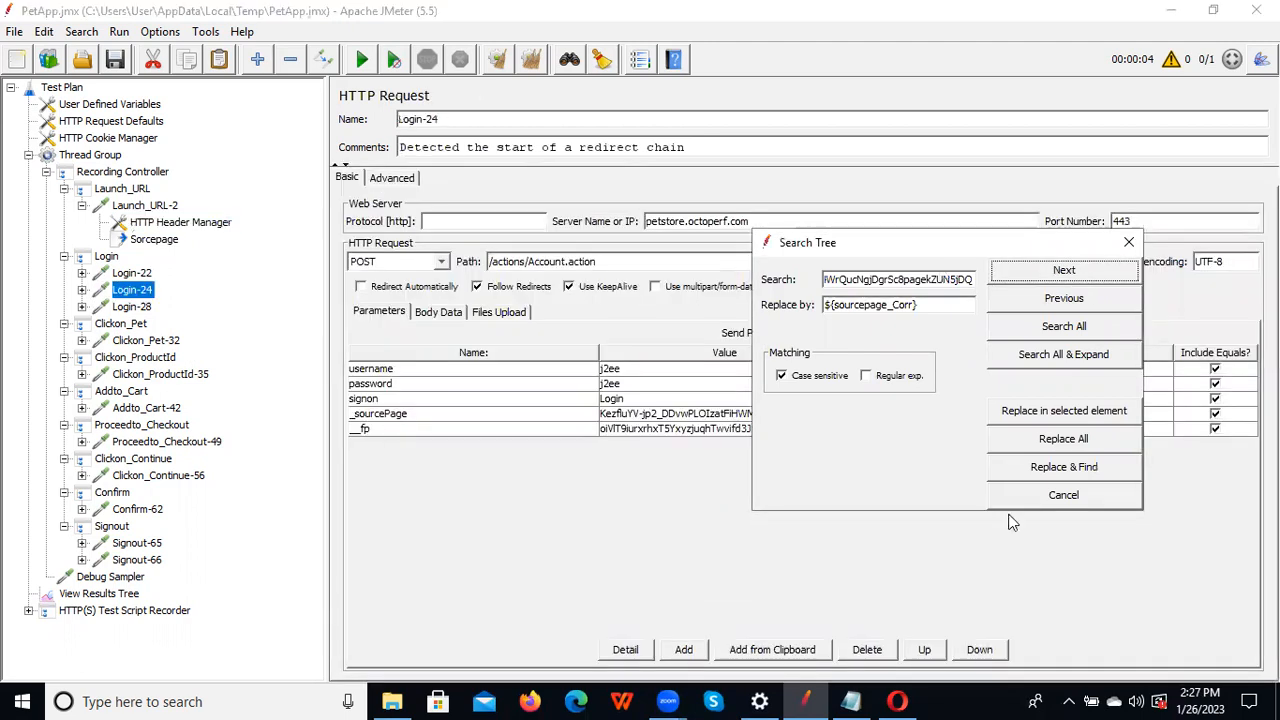
pyautogui.moveTo(937, 244); pyautogui.dragTo(891, 160)
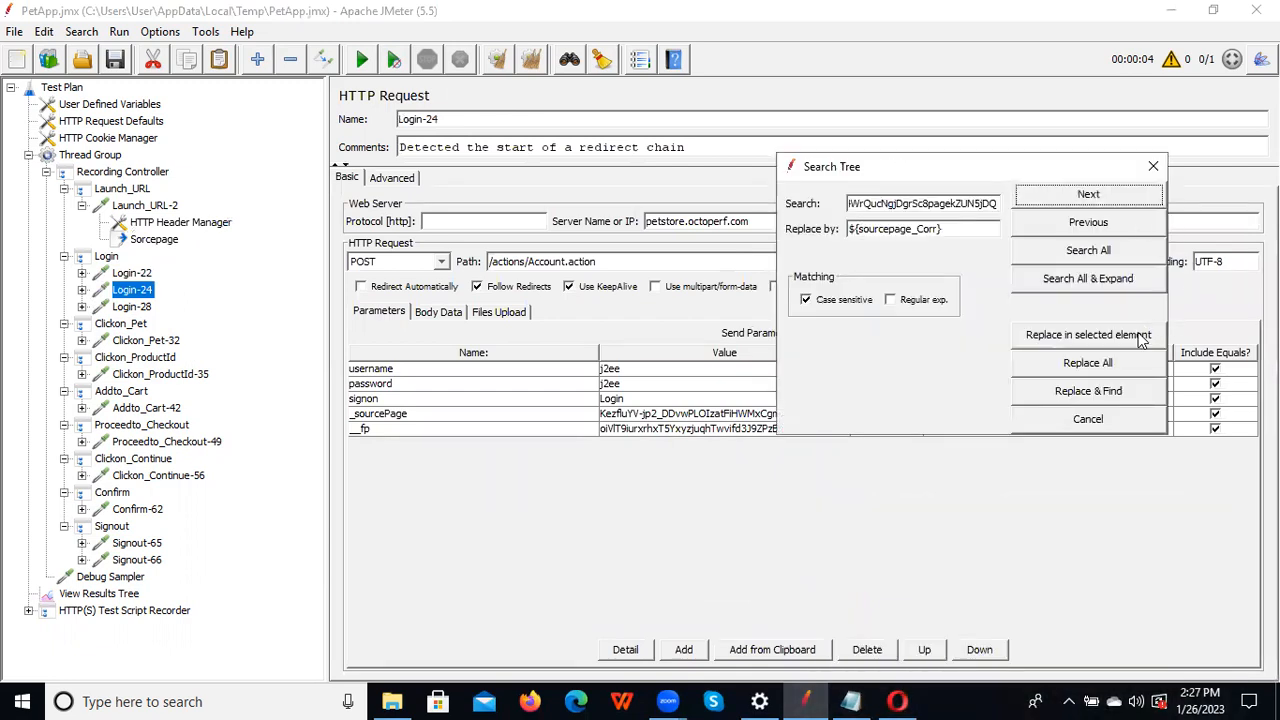
pyautogui.click(1087, 392)
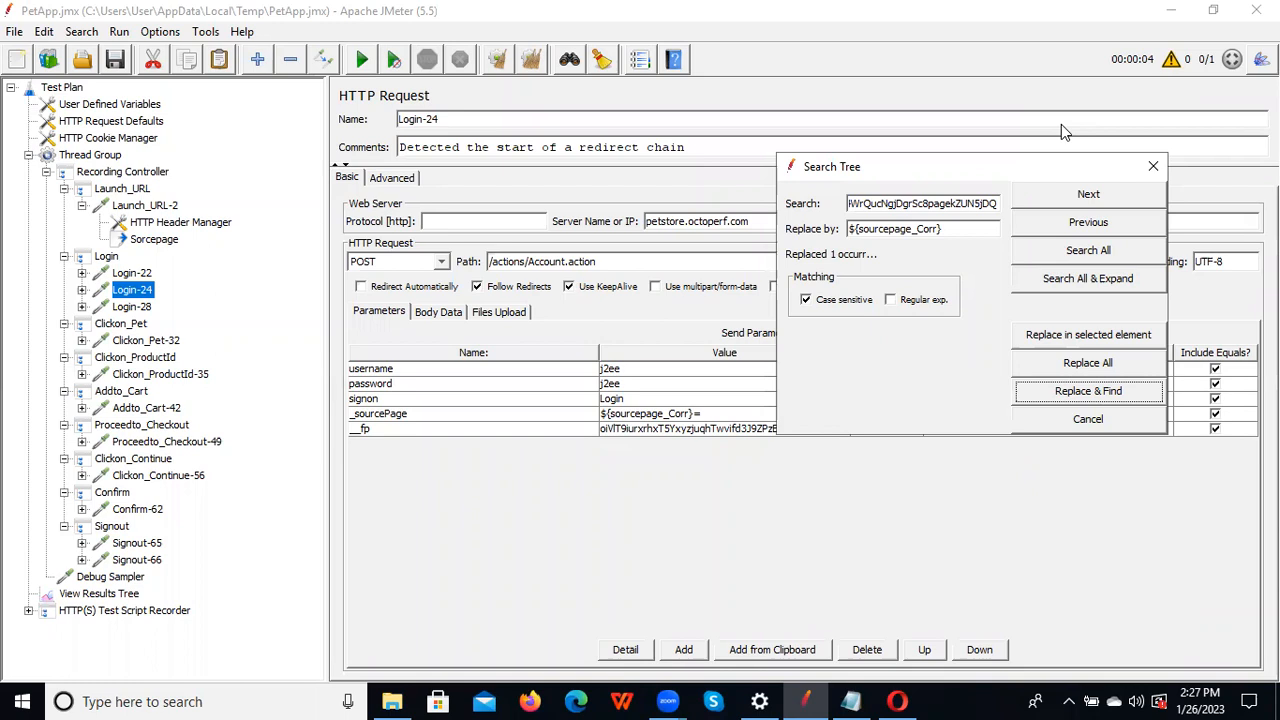
pyautogui.click(1094, 200)
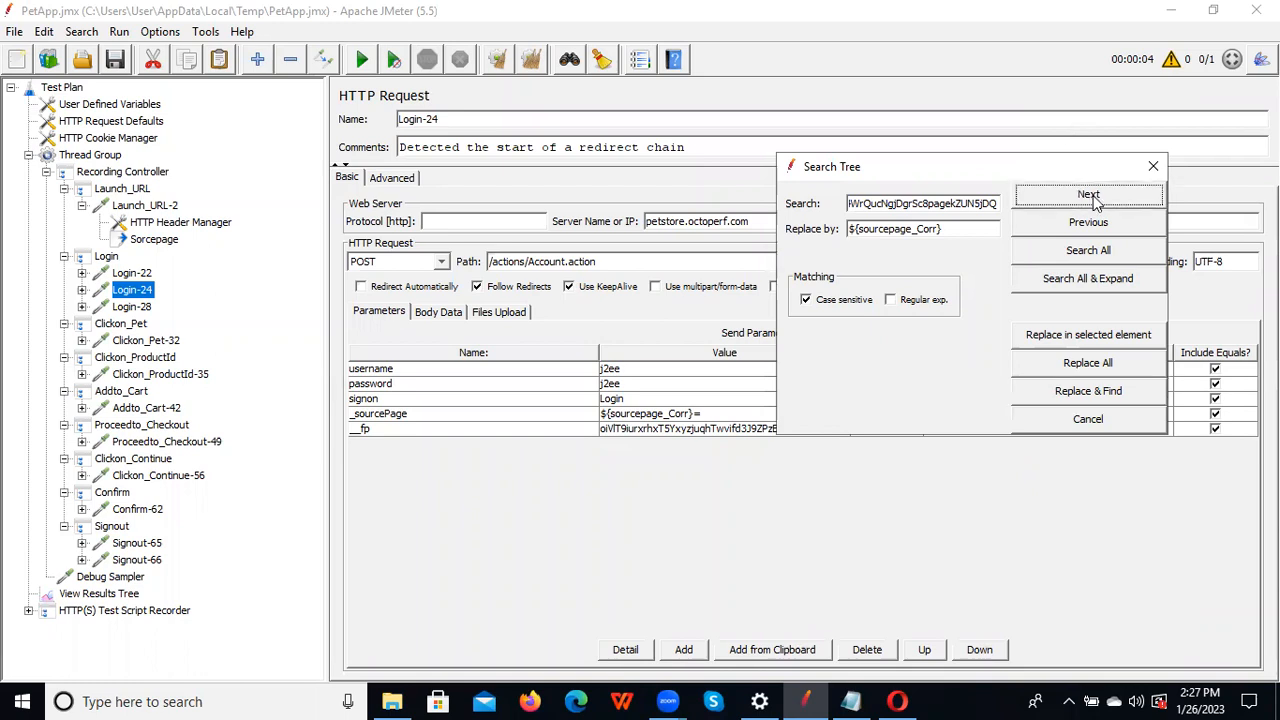
pyautogui.moveTo(952, 176); pyautogui.dragTo(770, 176)
pyautogui.click(970, 166)
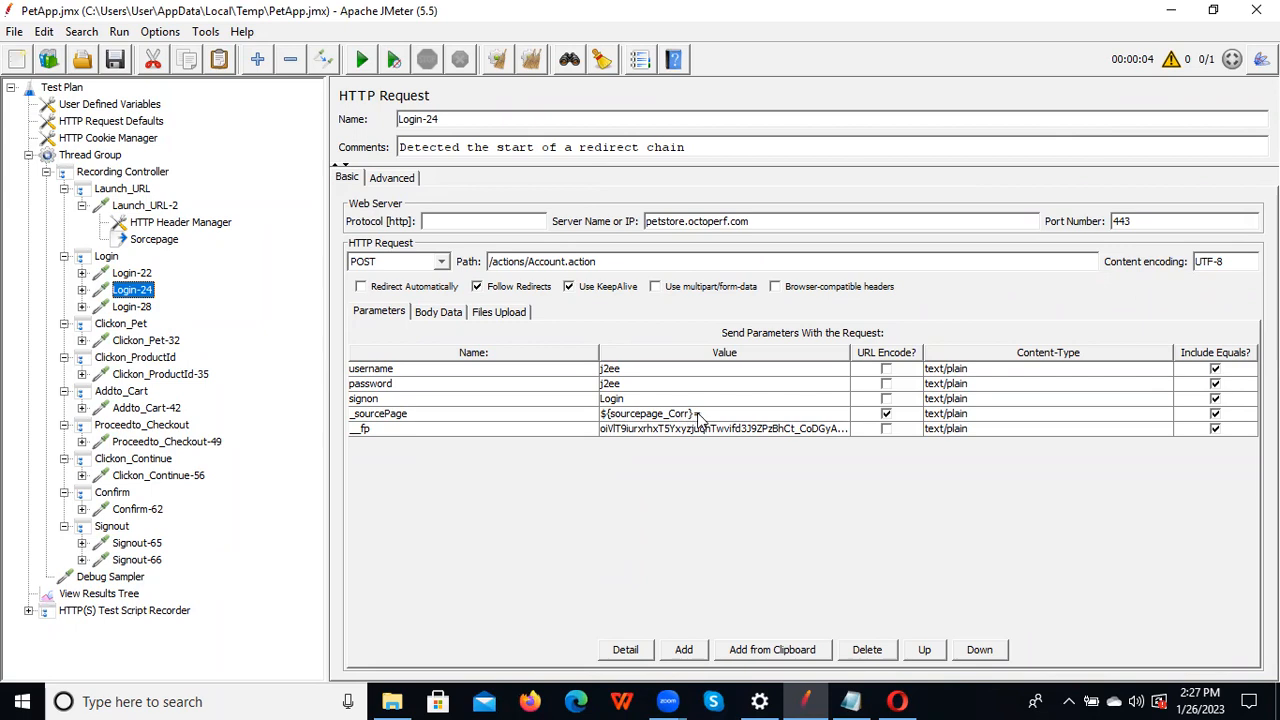
# Save the test plan and disable the Debug Sampler
pyautogui.click(114, 62)
pyautogui.rightClick(116, 582)
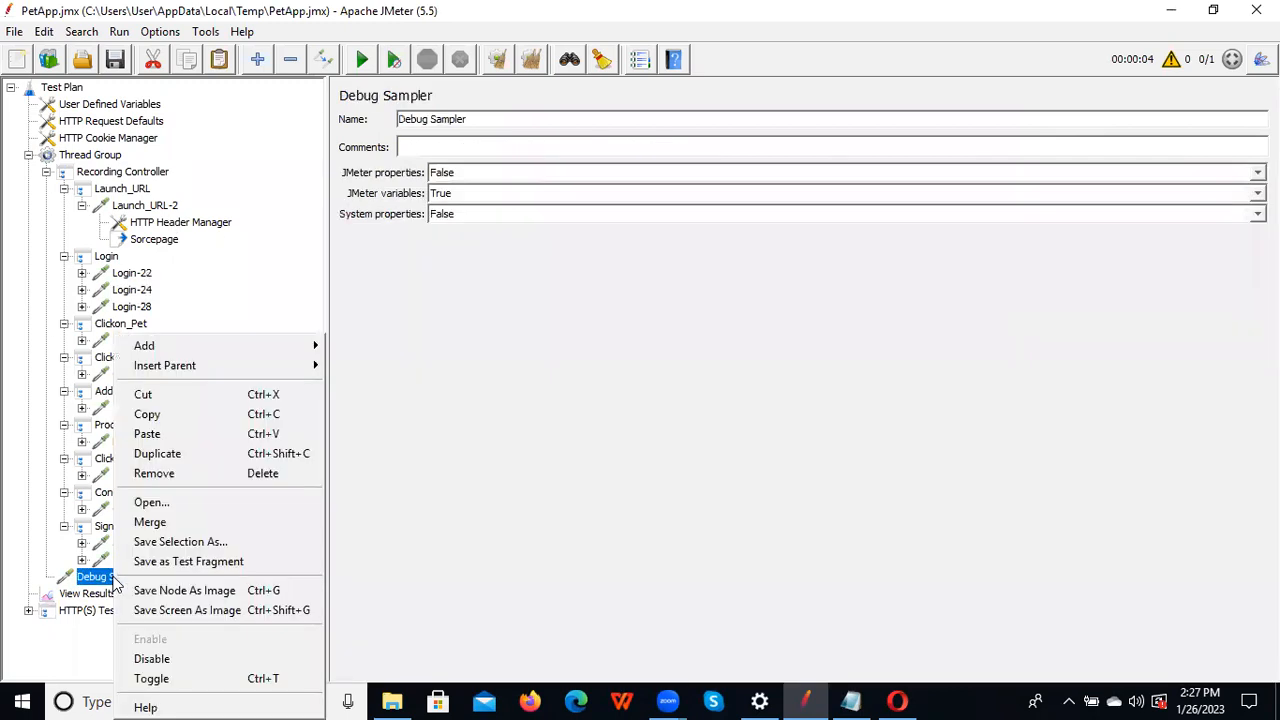
pyautogui.click(208, 659)
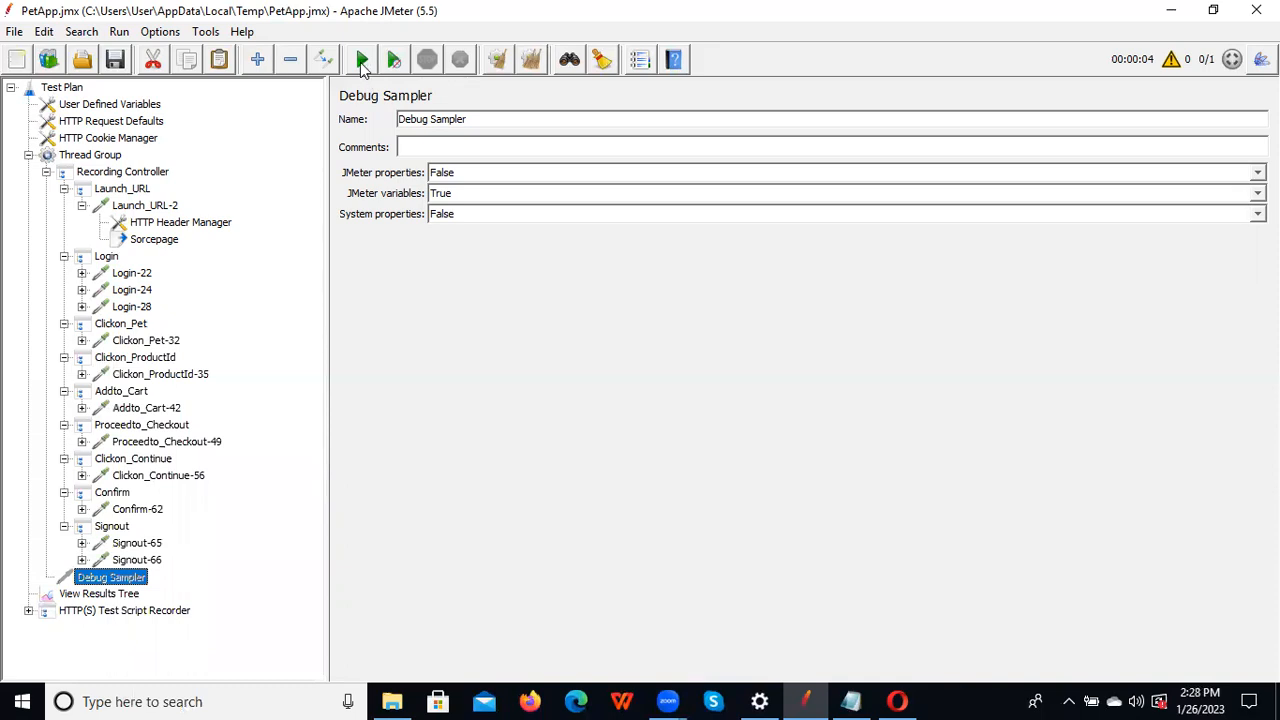
# Clear the old results in View Results Tree and run the test, overwriting the existing PetApp.xml file
pyautogui.click(112, 595)
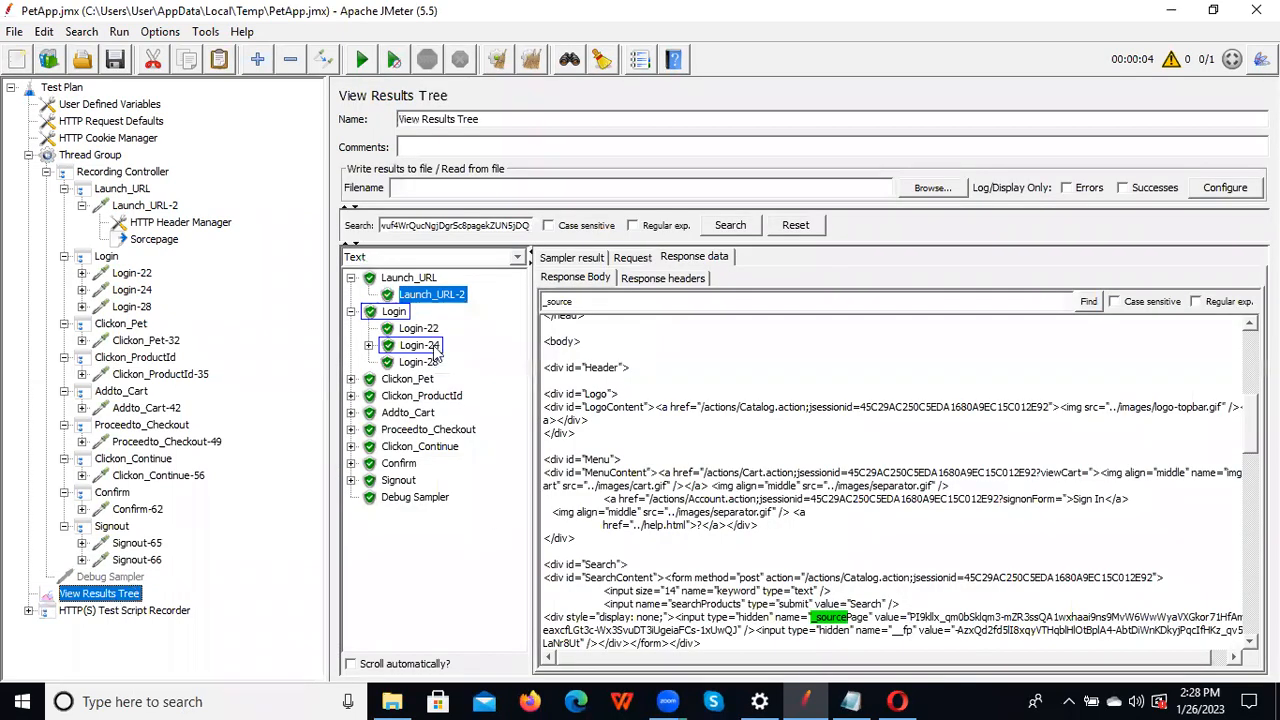
pyautogui.click(497, 62)
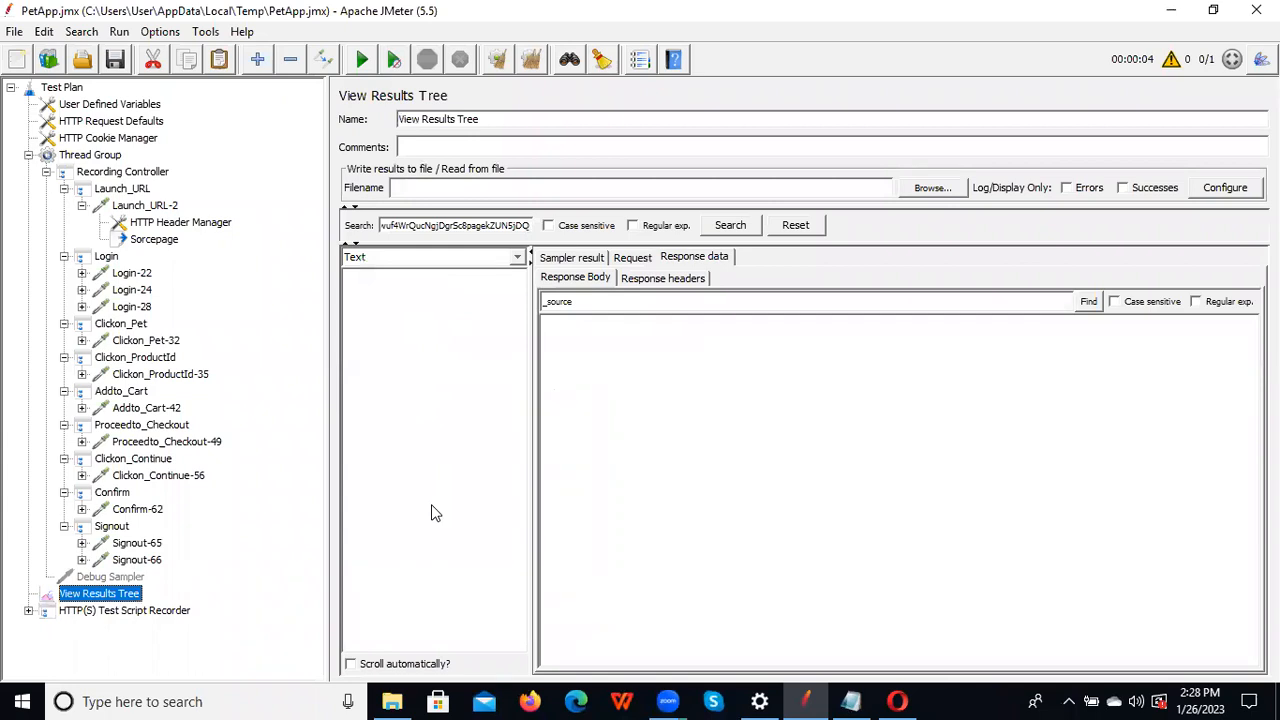
pyautogui.click(362, 62)
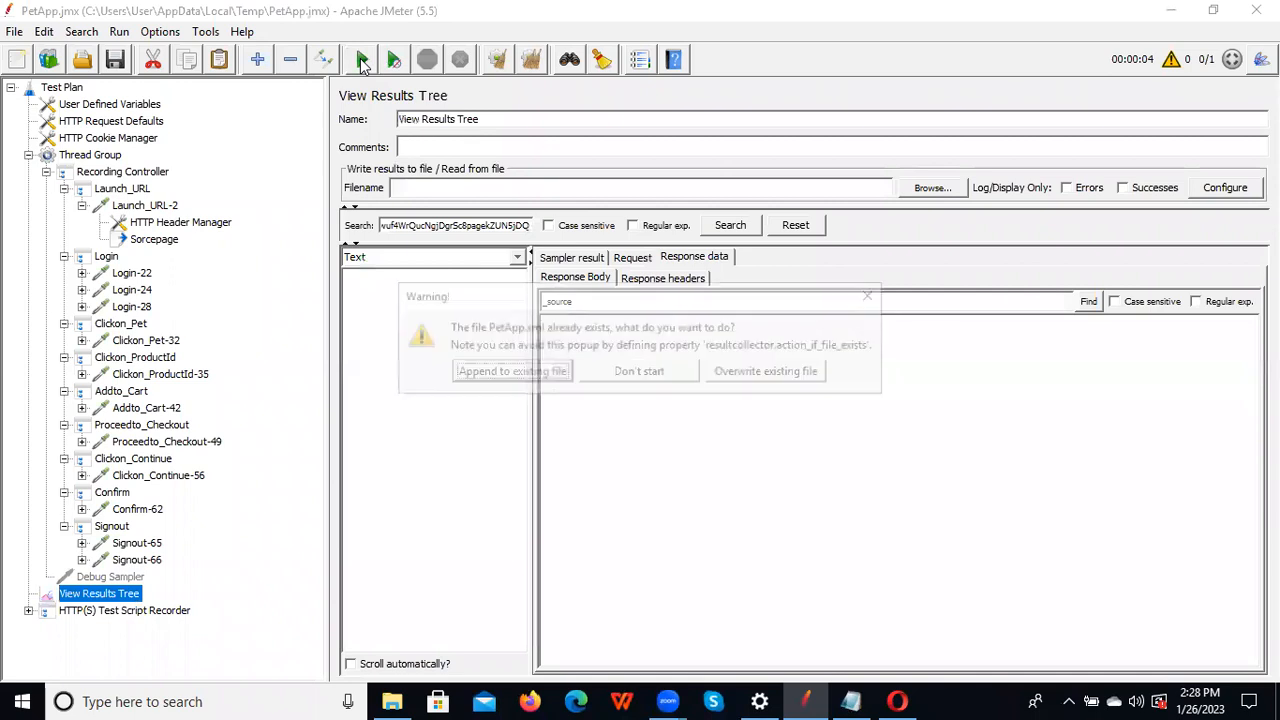
pyautogui.click(776, 373)
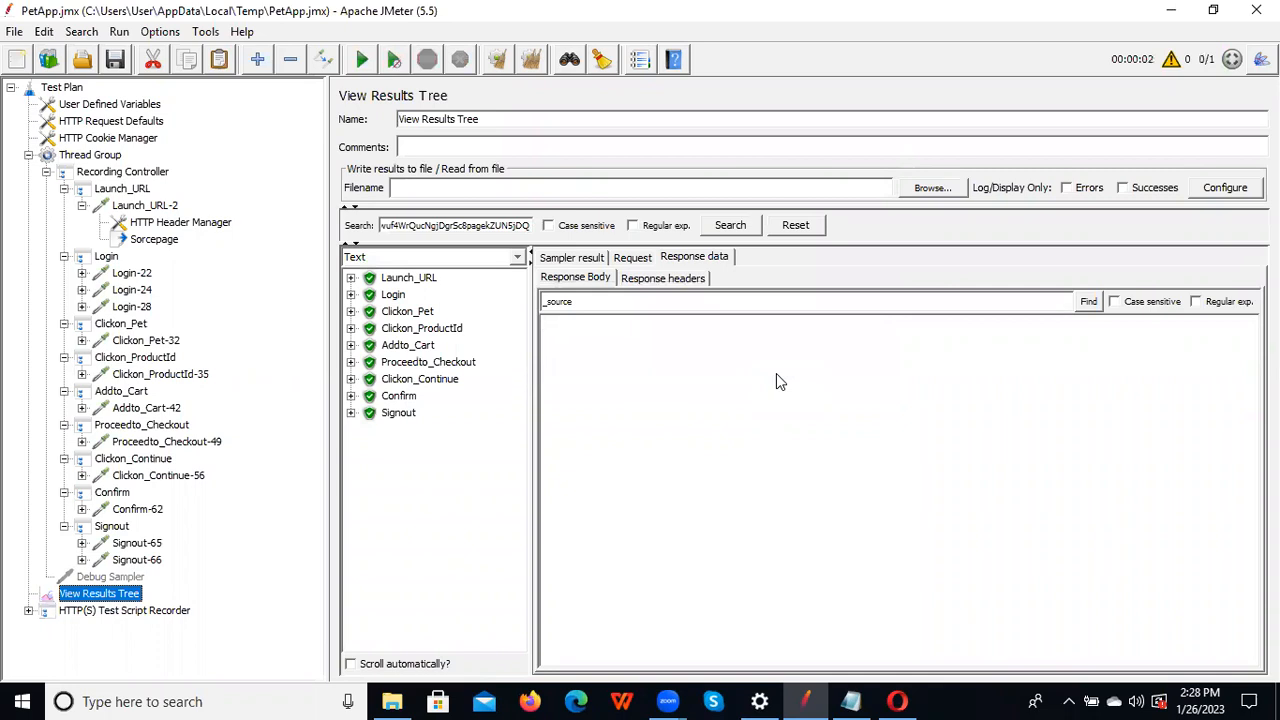
# Examine the response bodies of Launch_URL-2 and Login-24 in the new test results
pyautogui.click(350, 278)
pyautogui.click(421, 298)
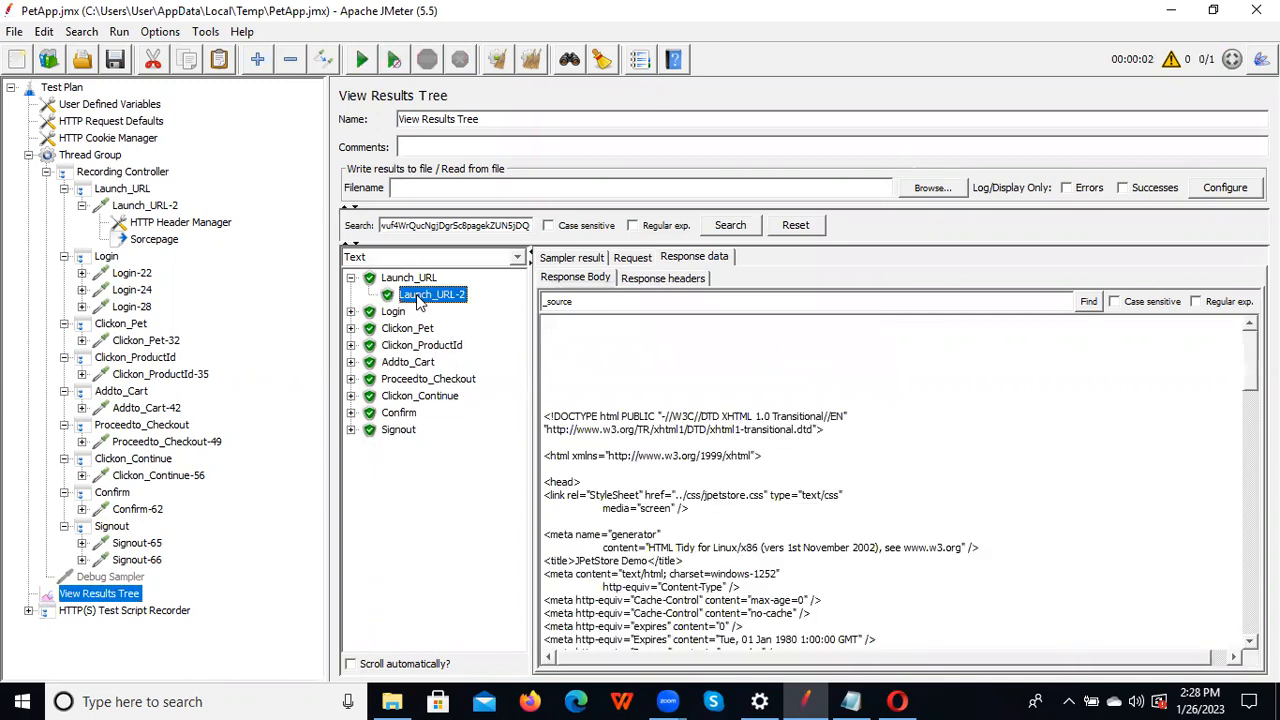
pyautogui.click(350, 312)
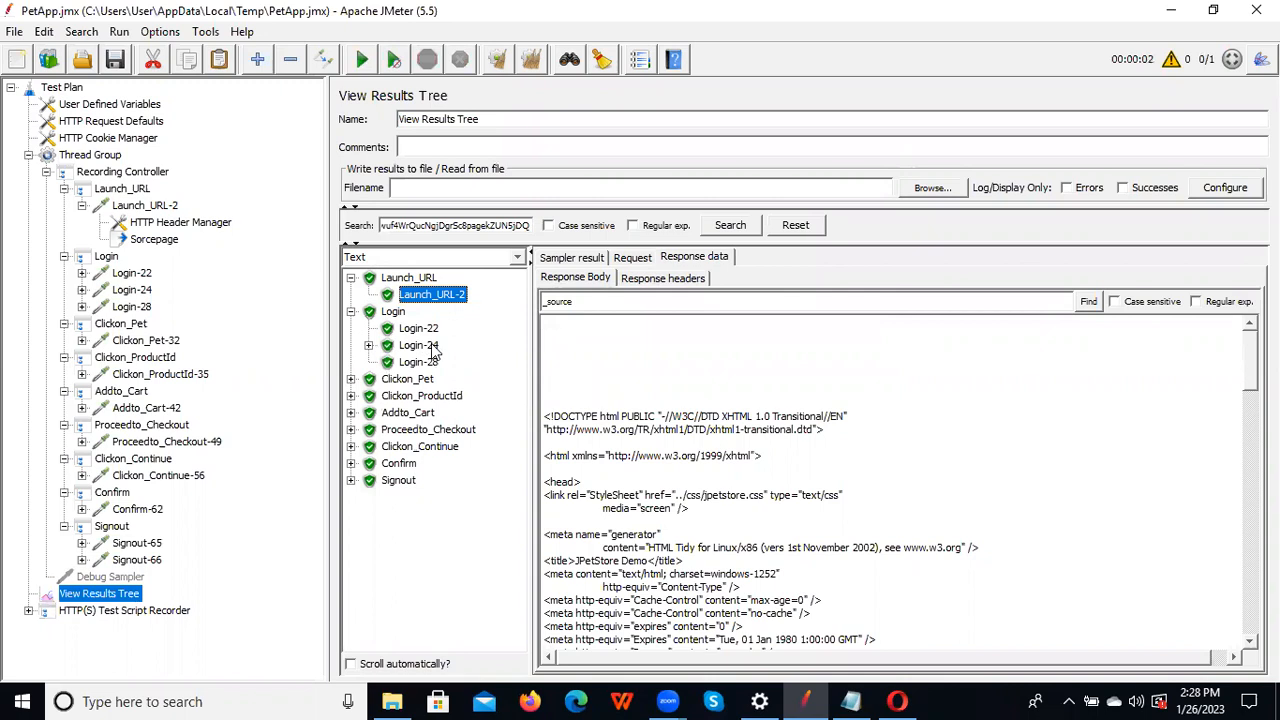
pyautogui.click(416, 345)
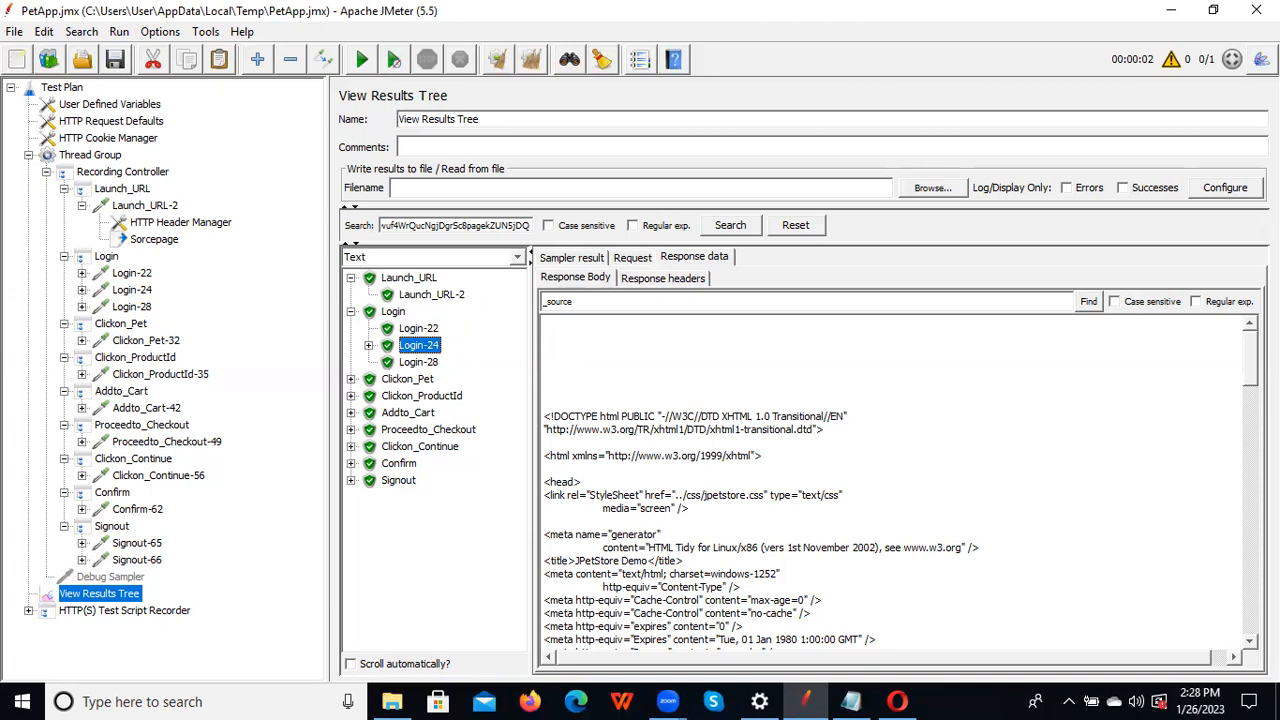
pyautogui.scroll(-5, 895, 485)
pyautogui.scroll(5, 895, 485)
# Add a new Debug Sampler to the Recording Controller
pyautogui.click(138, 174)
pyautogui.rightClick(138, 174)
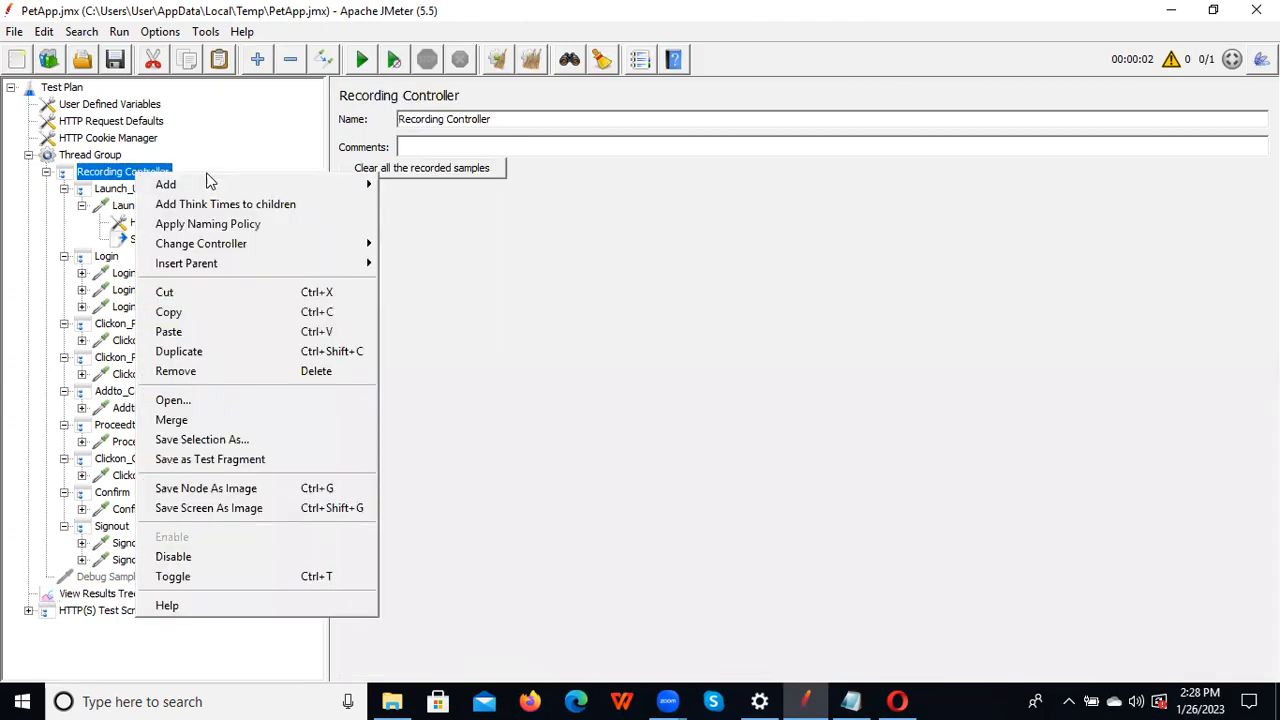
pyautogui.moveTo(315, 188)
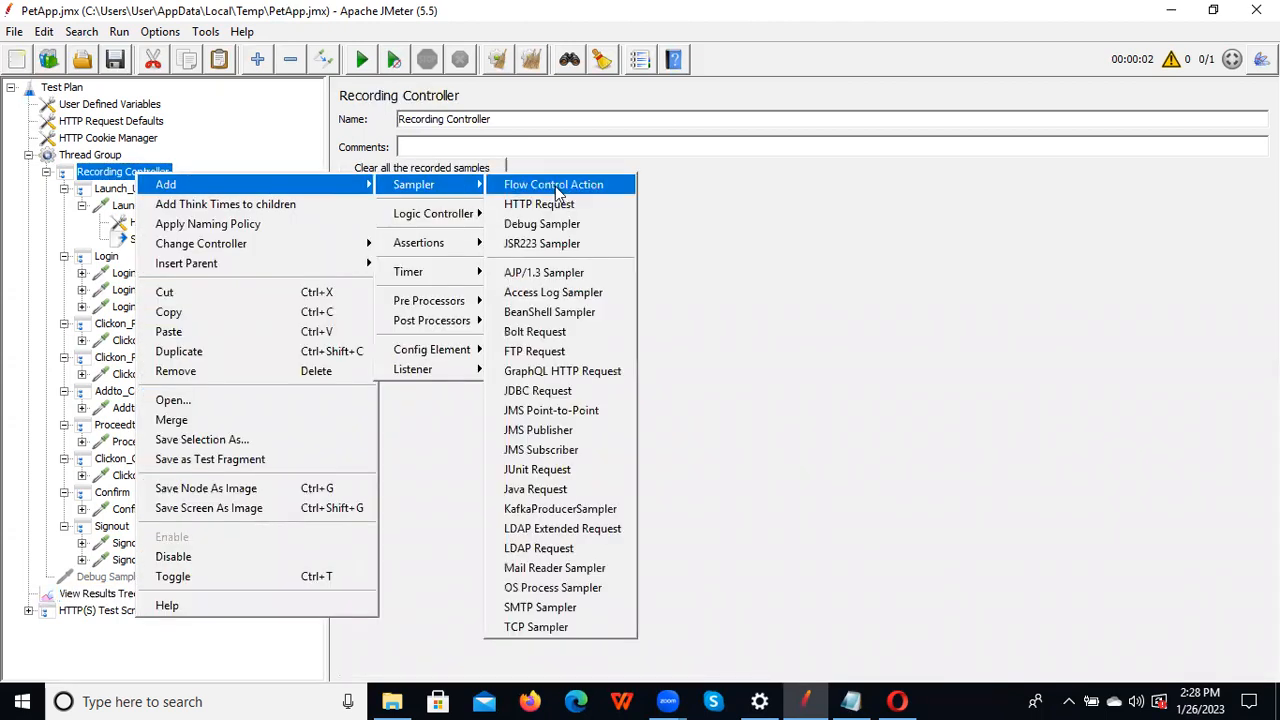
pyautogui.moveTo(472, 188)
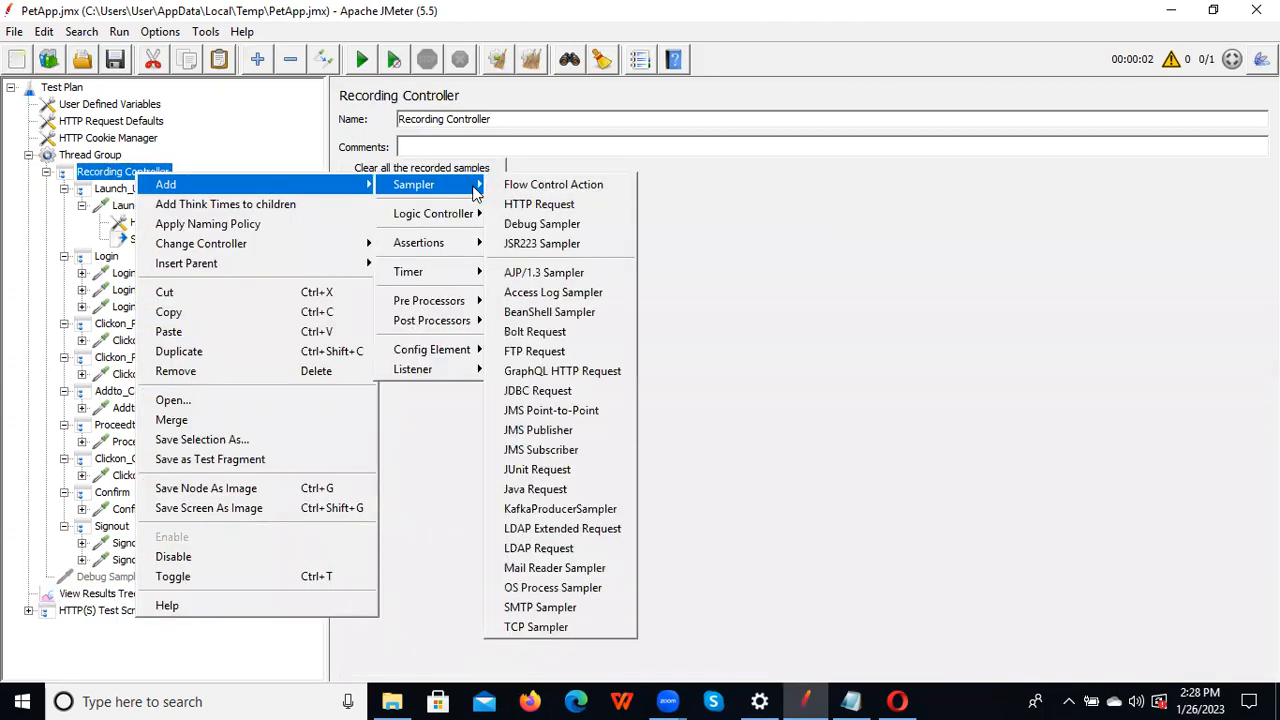
pyautogui.click(578, 234)
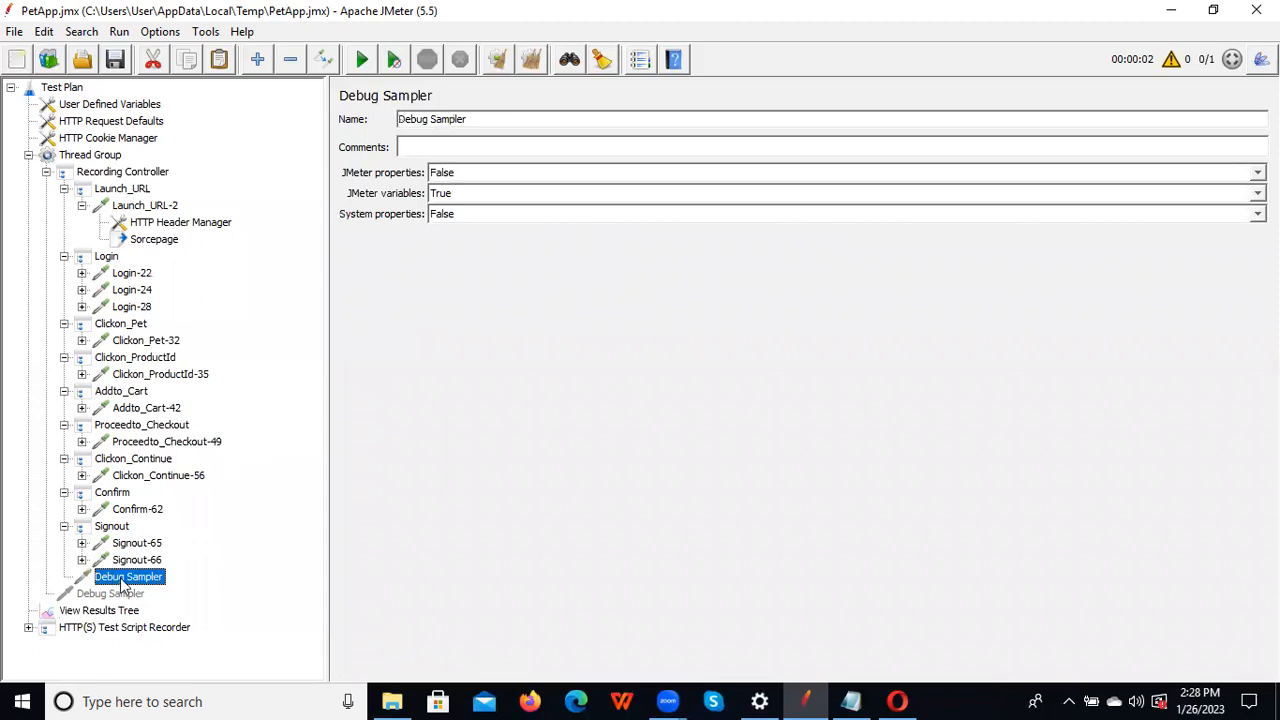
# Clear the old results in View Results Tree and rerun the test, overwriting the existing PetApp.xml file
pyautogui.moveTo(122, 585); pyautogui.dragTo(106, 611)
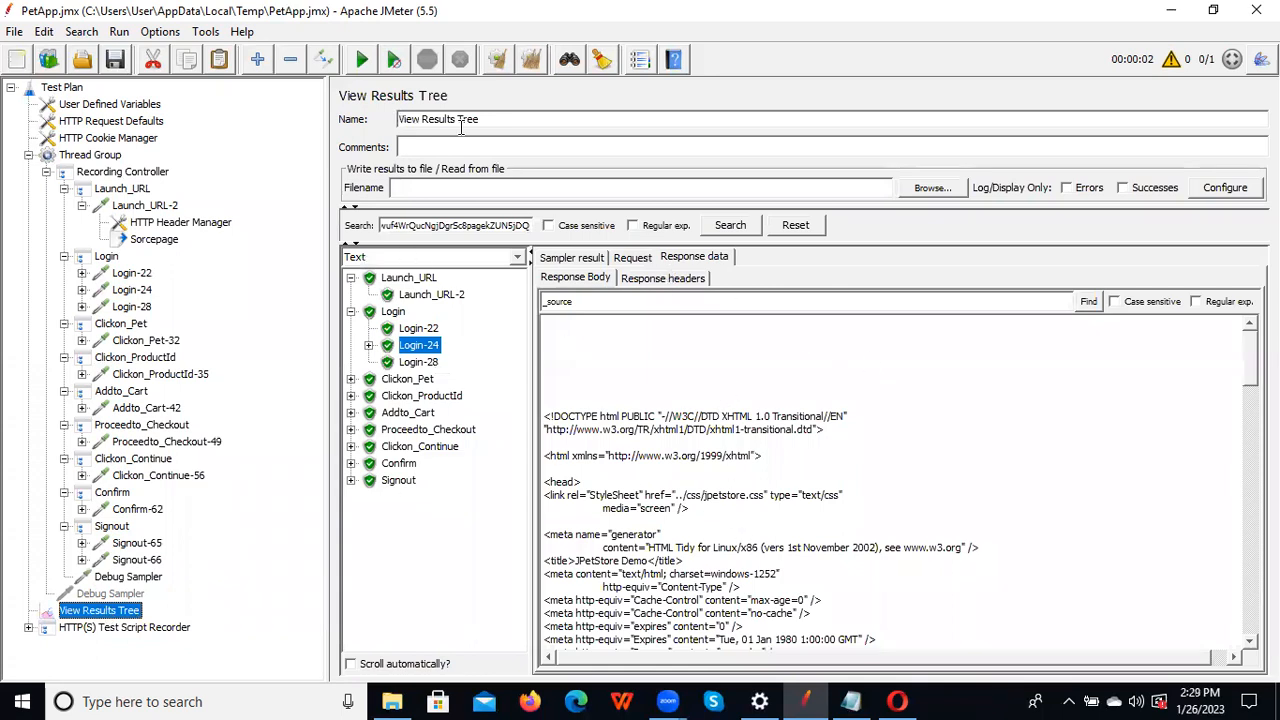
pyautogui.click(500, 64)
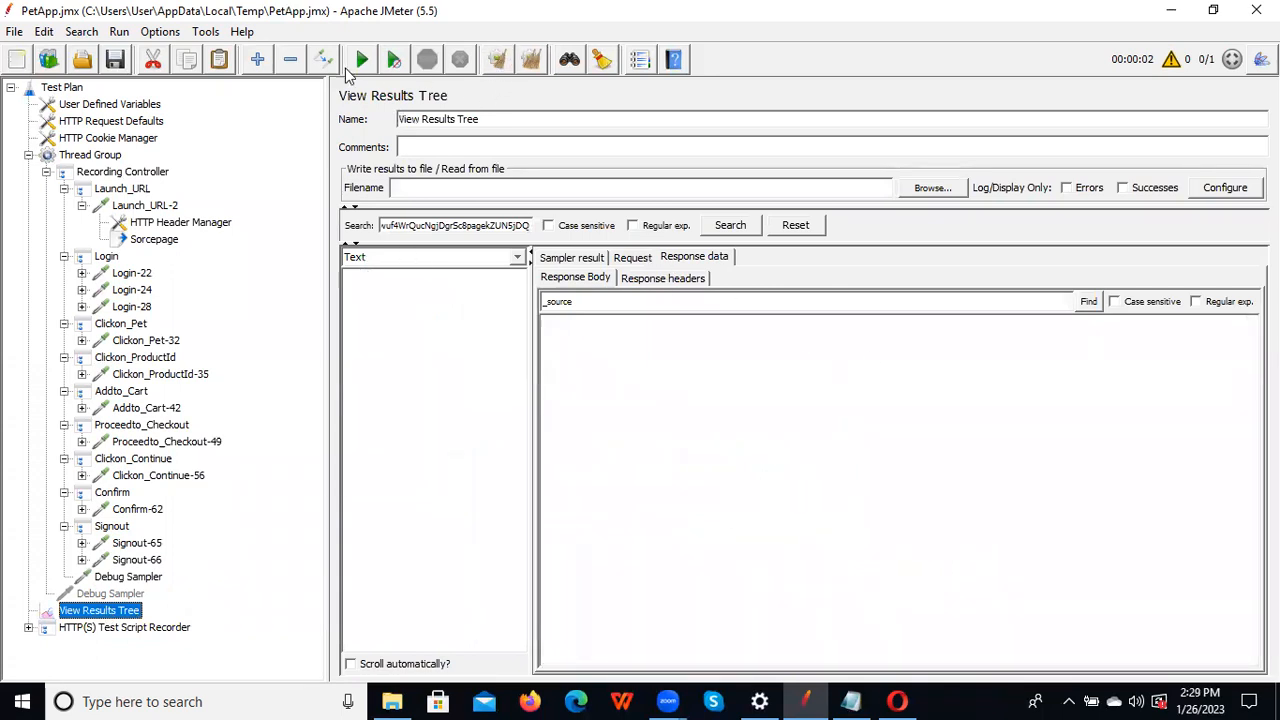
pyautogui.click(363, 62)
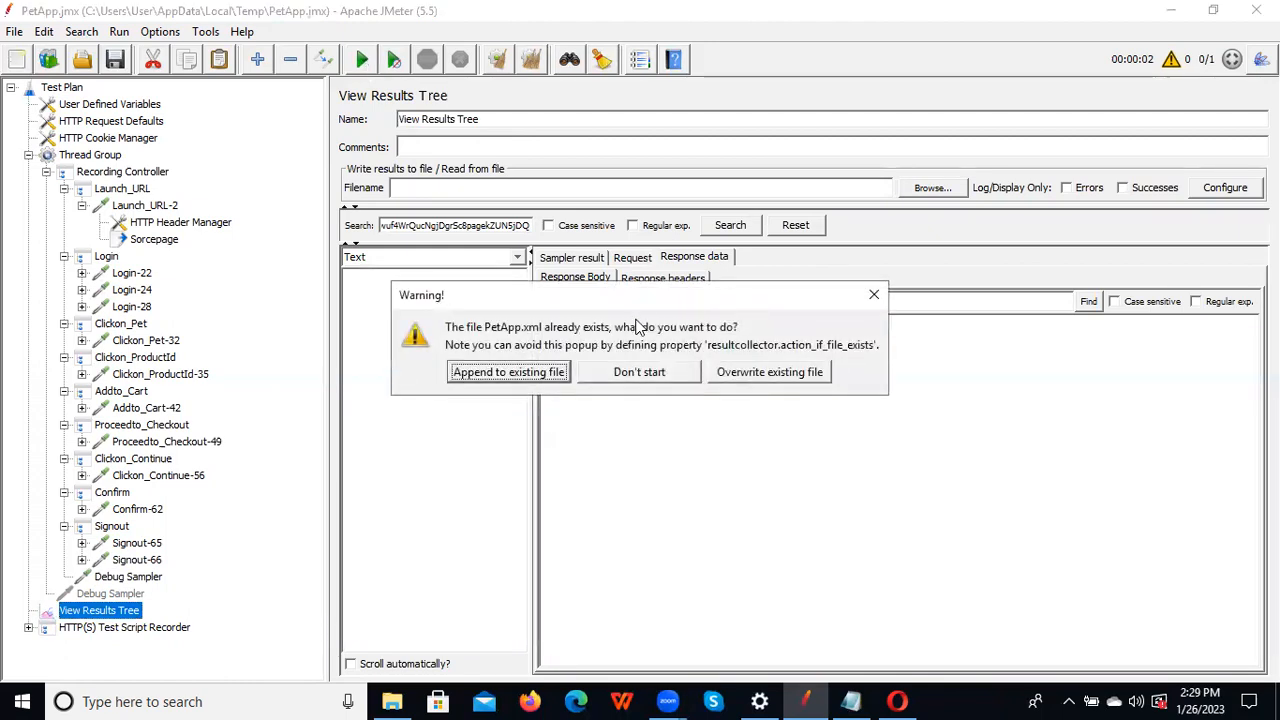
pyautogui.click(778, 376)
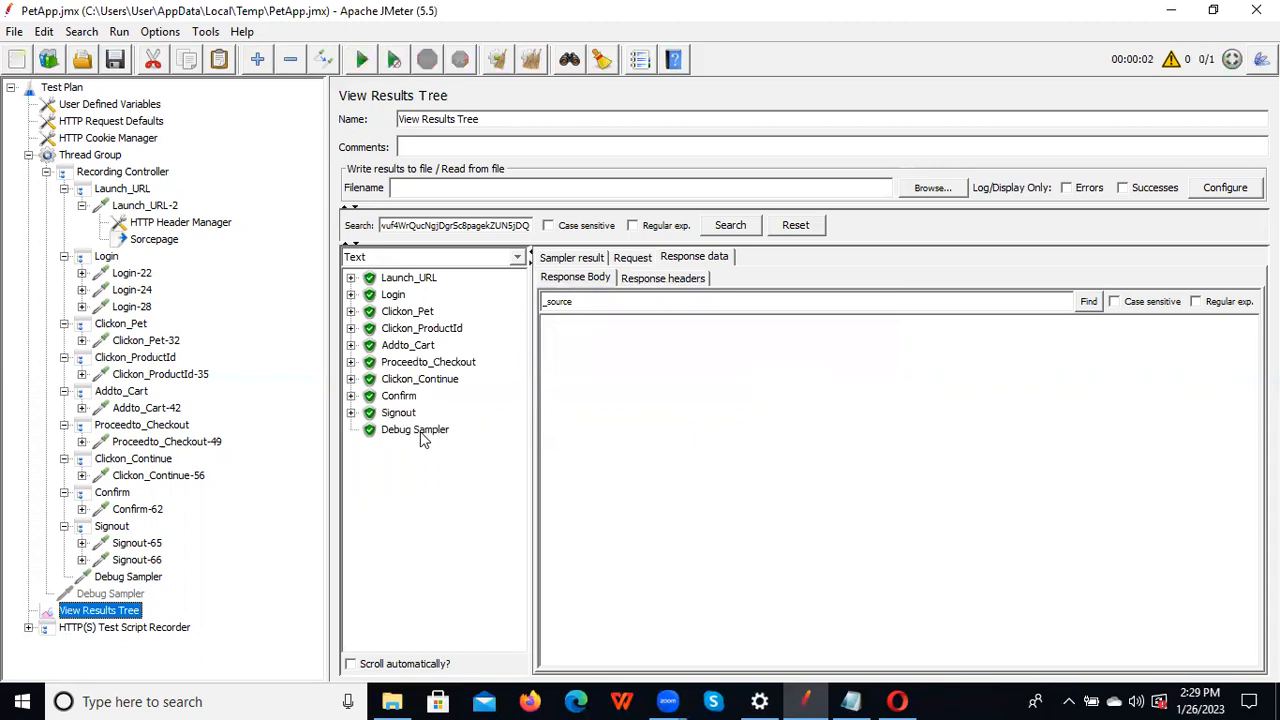
# Copy the sourcepage_Corr value from the Debug Sampler's response body into the Notepad notes below the _sourcePage line, then return to JMeter
pyautogui.click(415, 431)
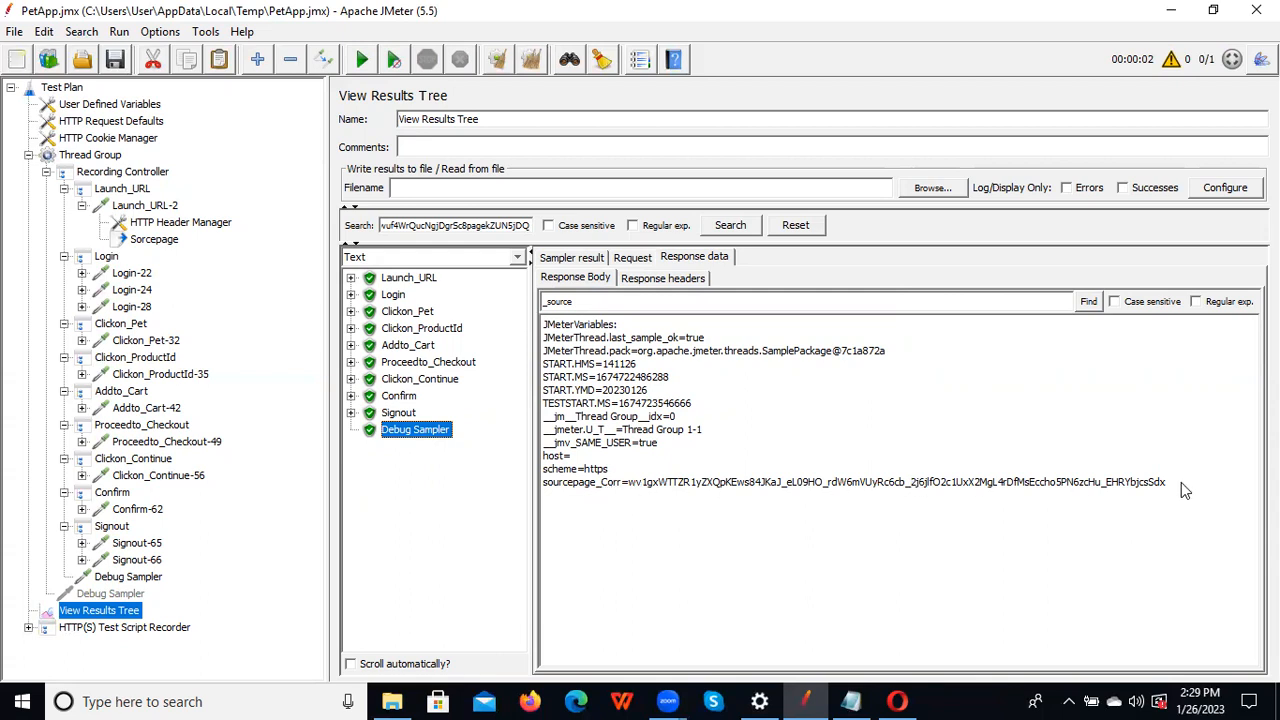
pyautogui.moveTo(630, 483); pyautogui.dragTo(1163, 483)
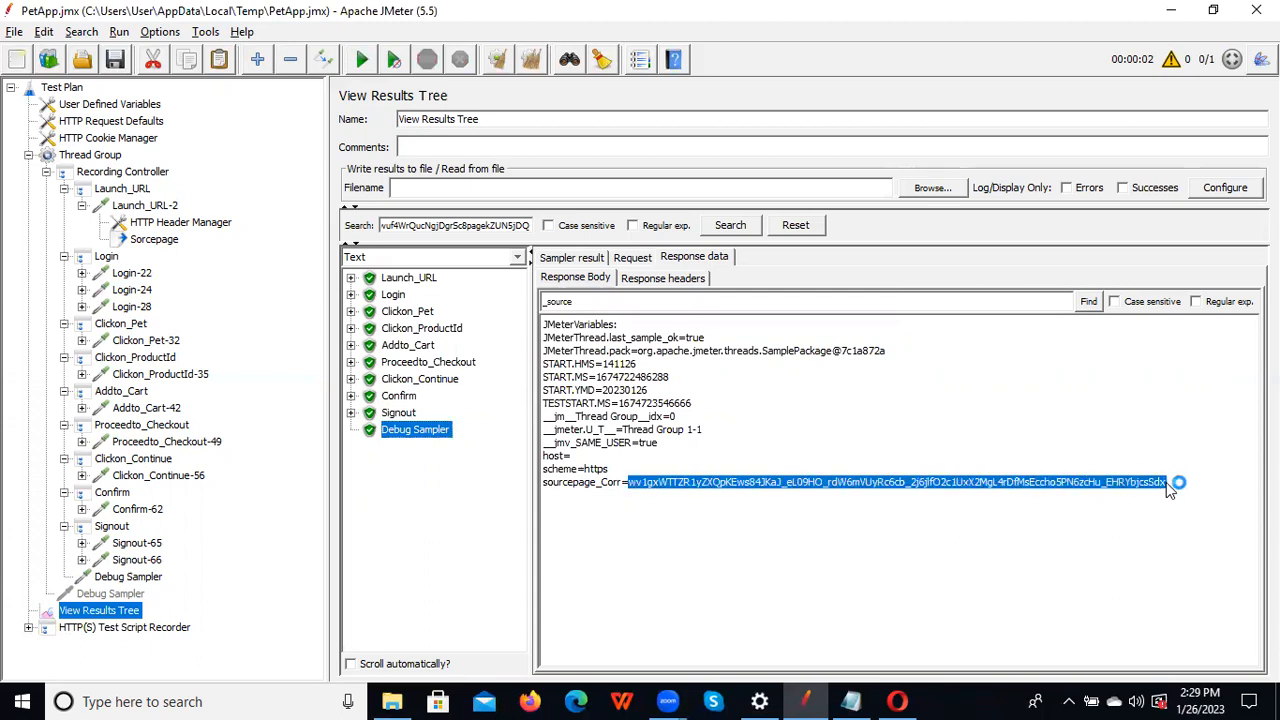
pyautogui.hotkey('alt', 'Tab')
pyautogui.hotkey('alt', 'Tab')
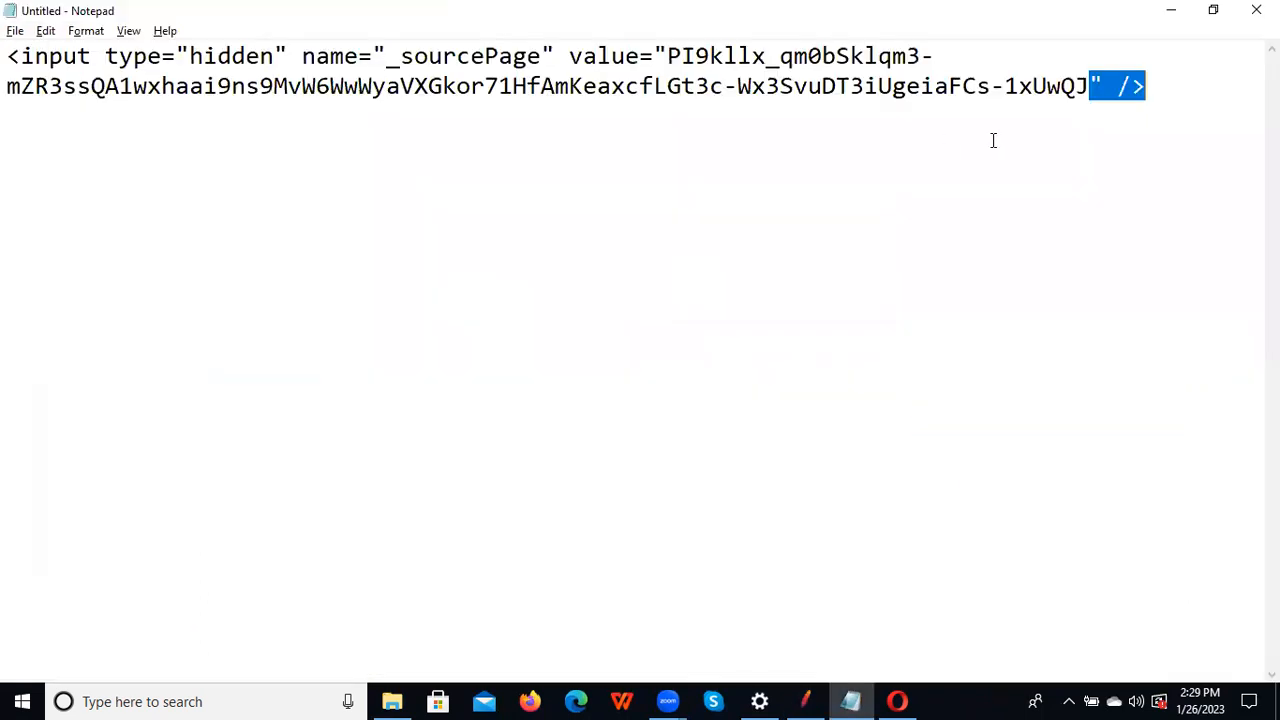
pyautogui.hotkey('ctrl', 'End')
pyautogui.press('Return')
pyautogui.hotkey('ctrl', 'v')
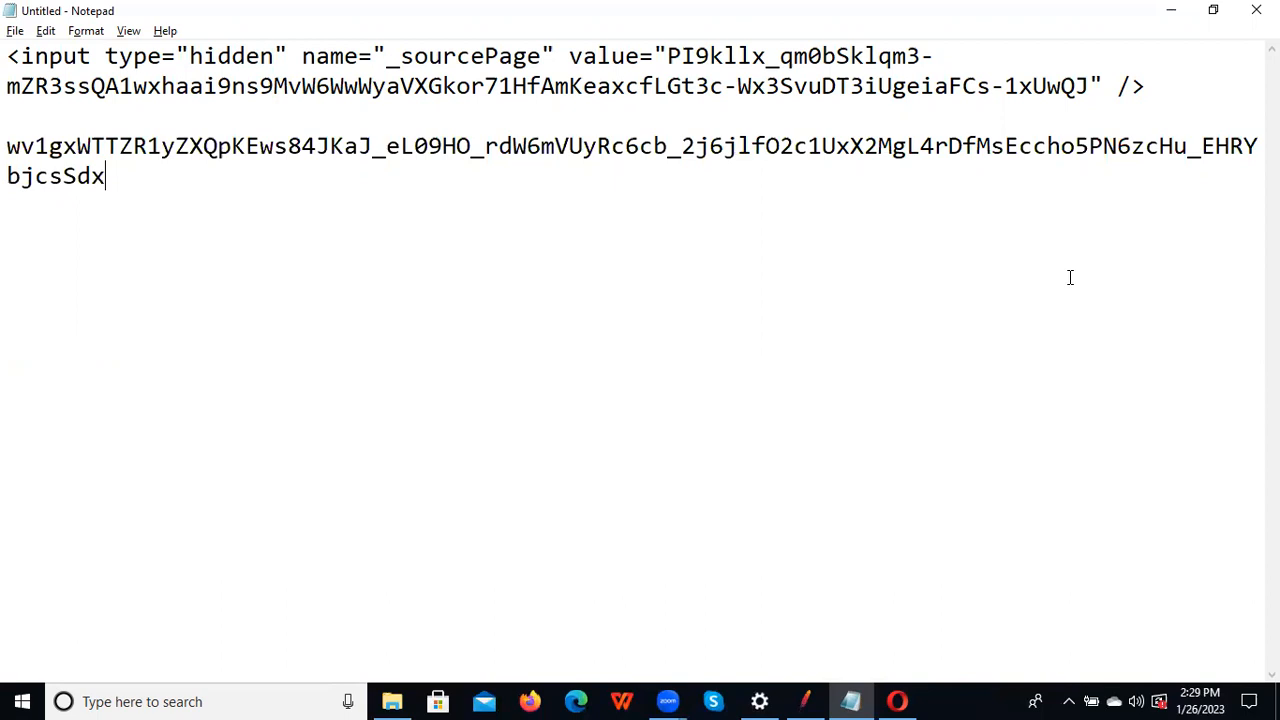
pyautogui.click(1171, 10)
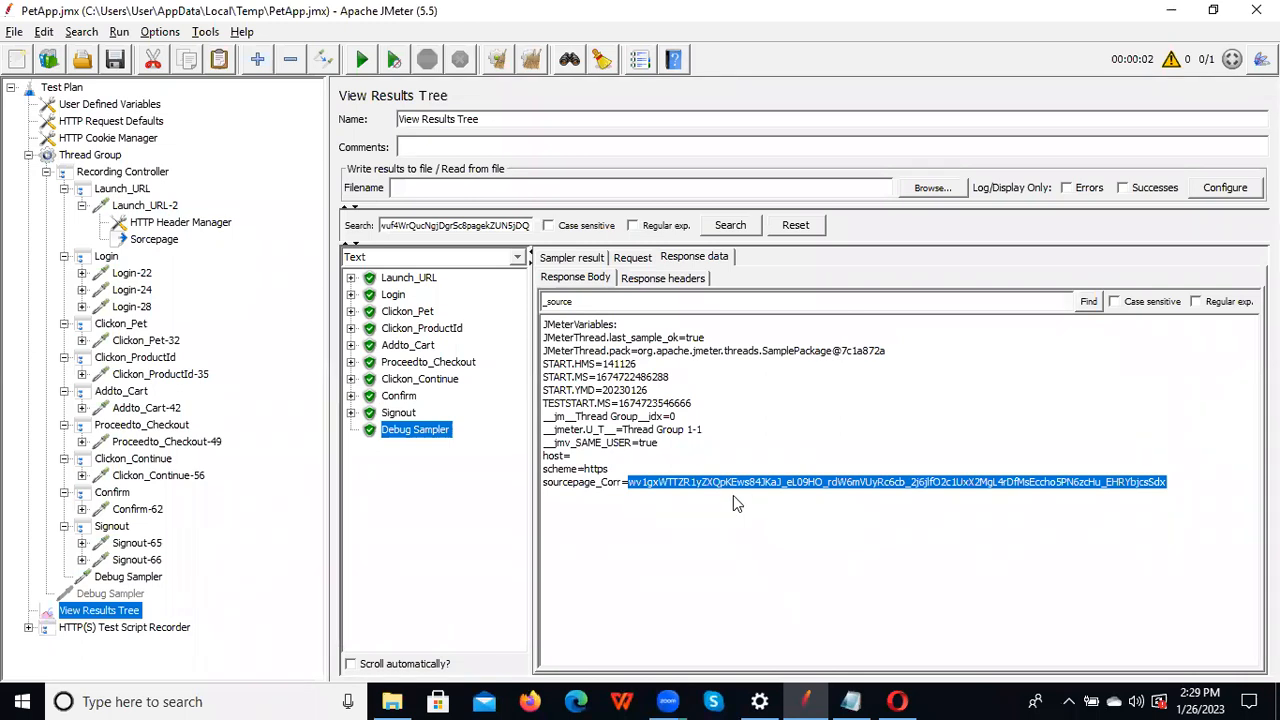
# Open the Login-24 request and copy the full value of its __fp parameter
pyautogui.click(128, 275)
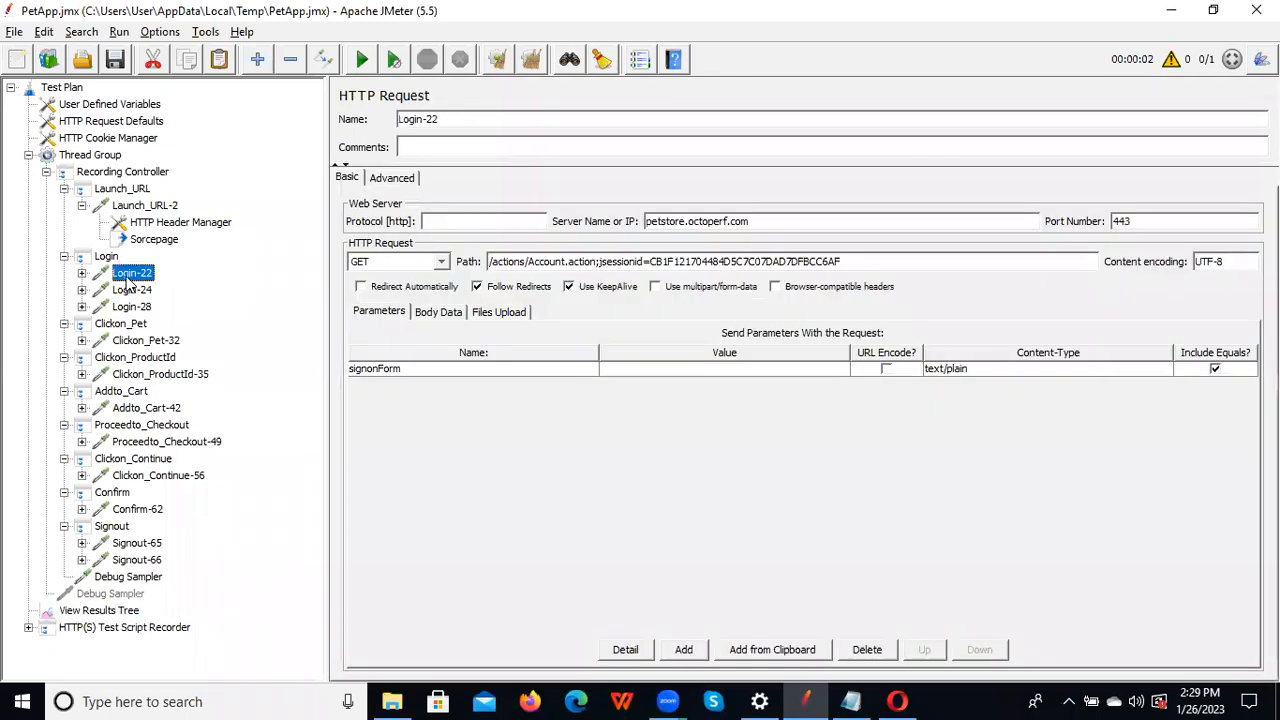
pyautogui.click(134, 290)
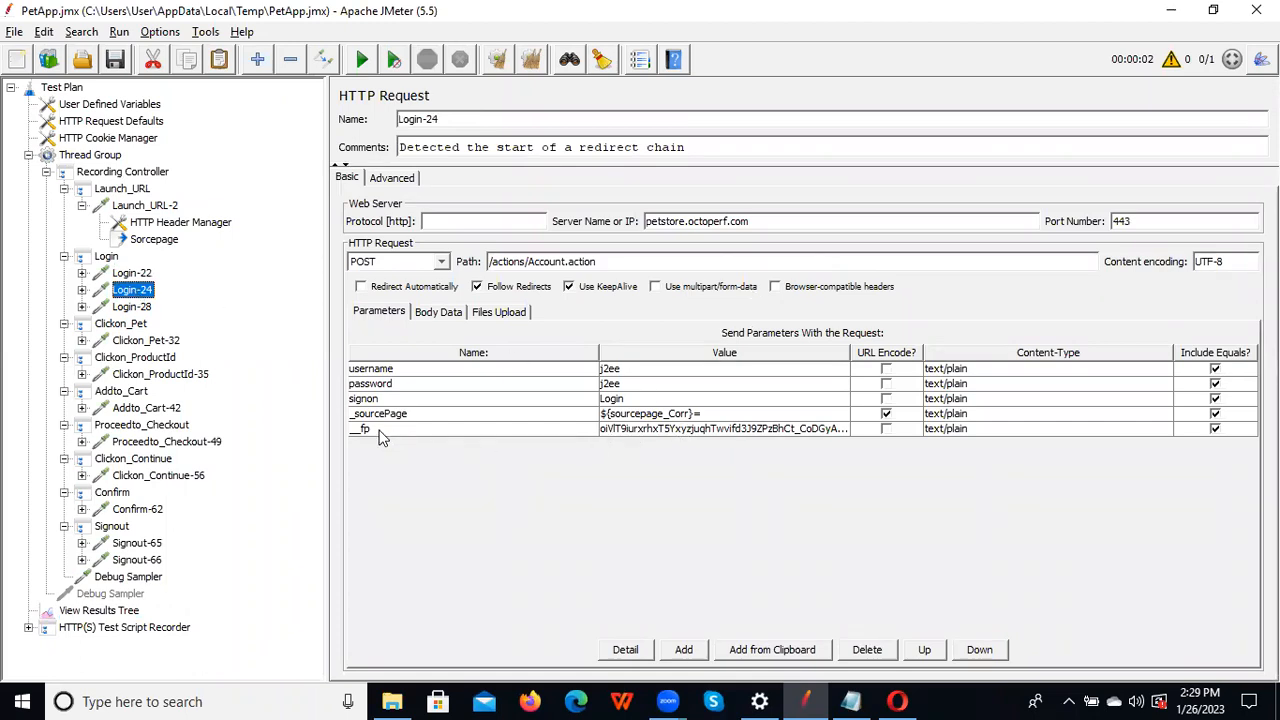
pyautogui.doubleClick(678, 430)
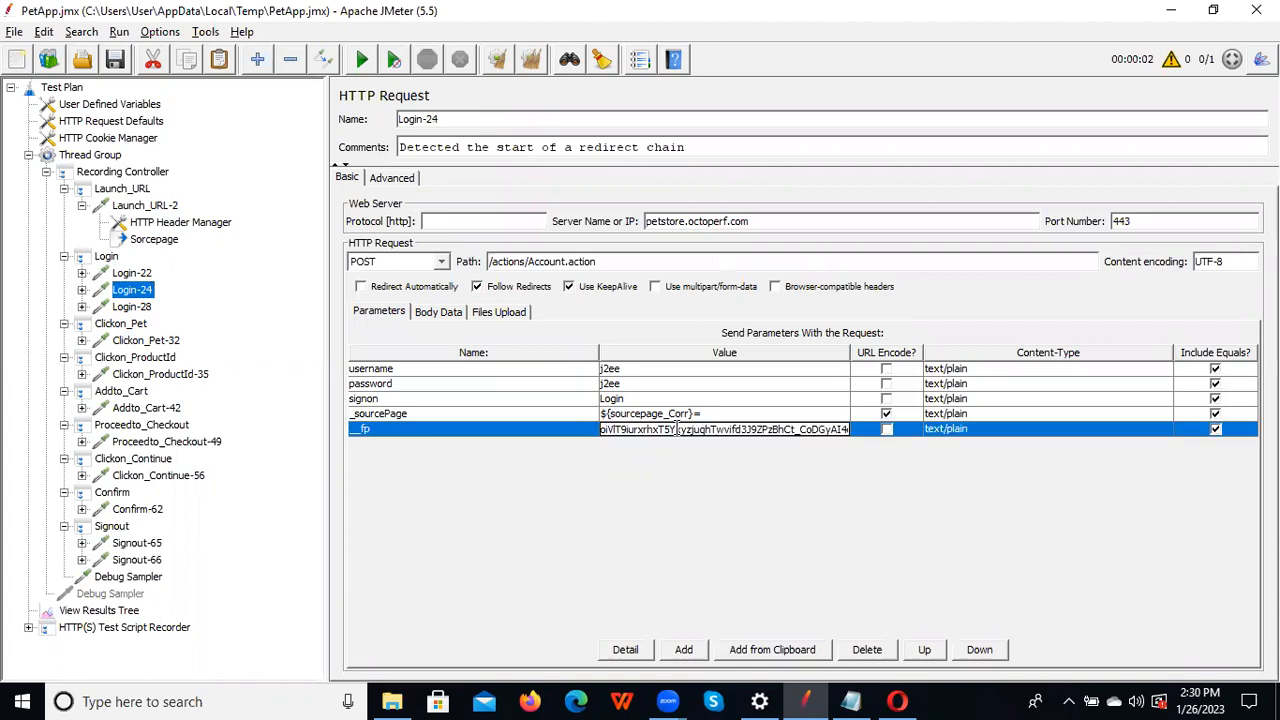
pyautogui.press('Right')
pyautogui.press('Right')
pyautogui.press('Right')
pyautogui.press('Right')
pyautogui.press('Right')
pyautogui.press('Right')
pyautogui.press('Right')
pyautogui.press('Right')
pyautogui.press('Right')
pyautogui.press('Right')
pyautogui.press('Right')
pyautogui.press('Right')
pyautogui.press('Right')
pyautogui.press('Right')
pyautogui.press('Right')
pyautogui.press('Right')
pyautogui.press('Right')
pyautogui.press('Right')
pyautogui.press('Right')
pyautogui.press('Right')
pyautogui.press('Right')
pyautogui.press('Right')
pyautogui.press('Right')
pyautogui.press('Right')
pyautogui.press('Right')
pyautogui.press('Right')
pyautogui.press('Right')
pyautogui.press('Right')
pyautogui.press('Right')
pyautogui.press('Right')
pyautogui.press('Right')
pyautogui.press('Right')
pyautogui.press('Right')
pyautogui.press('Right')
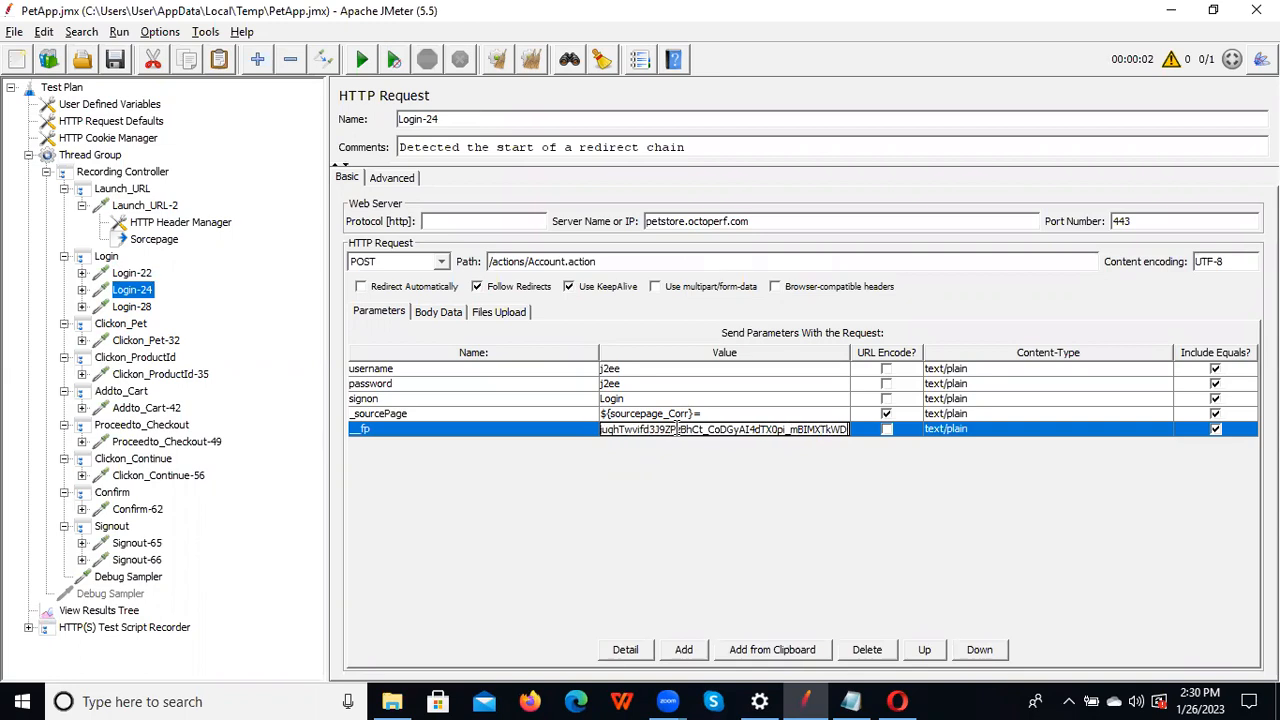
pyautogui.hotkey('ctrl', 'a')
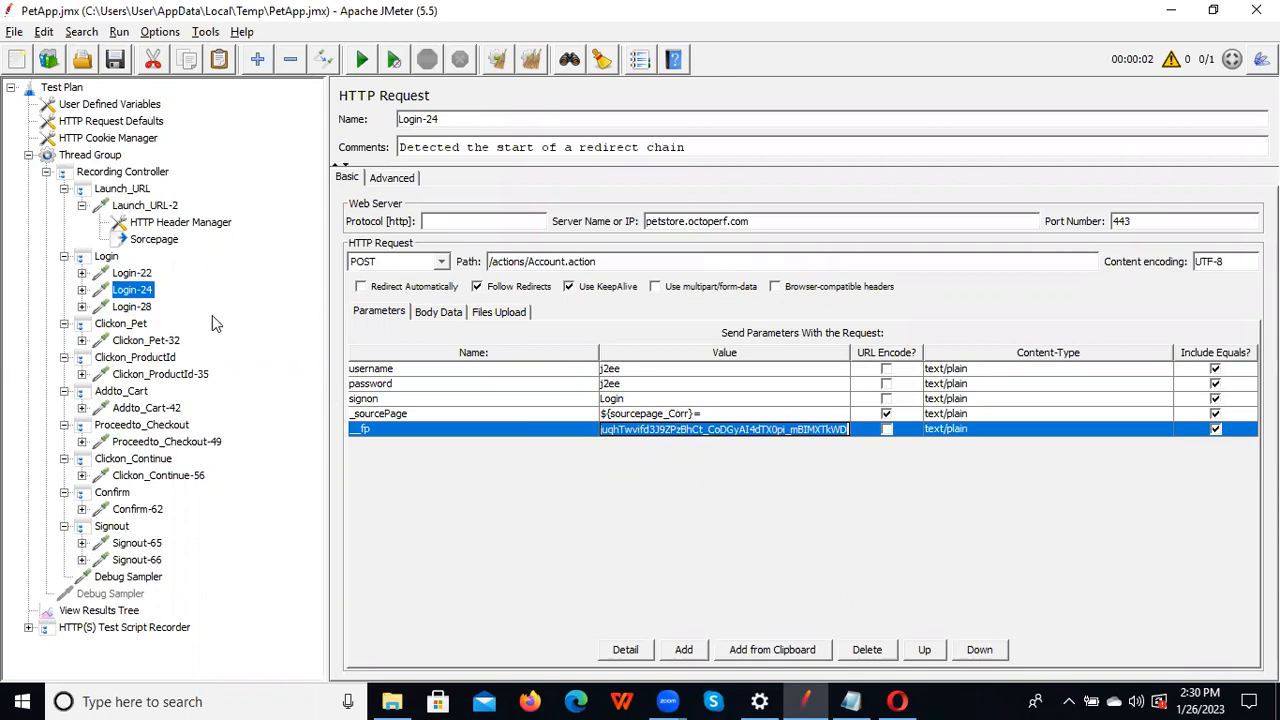
# Search the View Results Tree results for the copied __fp value, replacing the previous search text
pyautogui.click(100, 611)
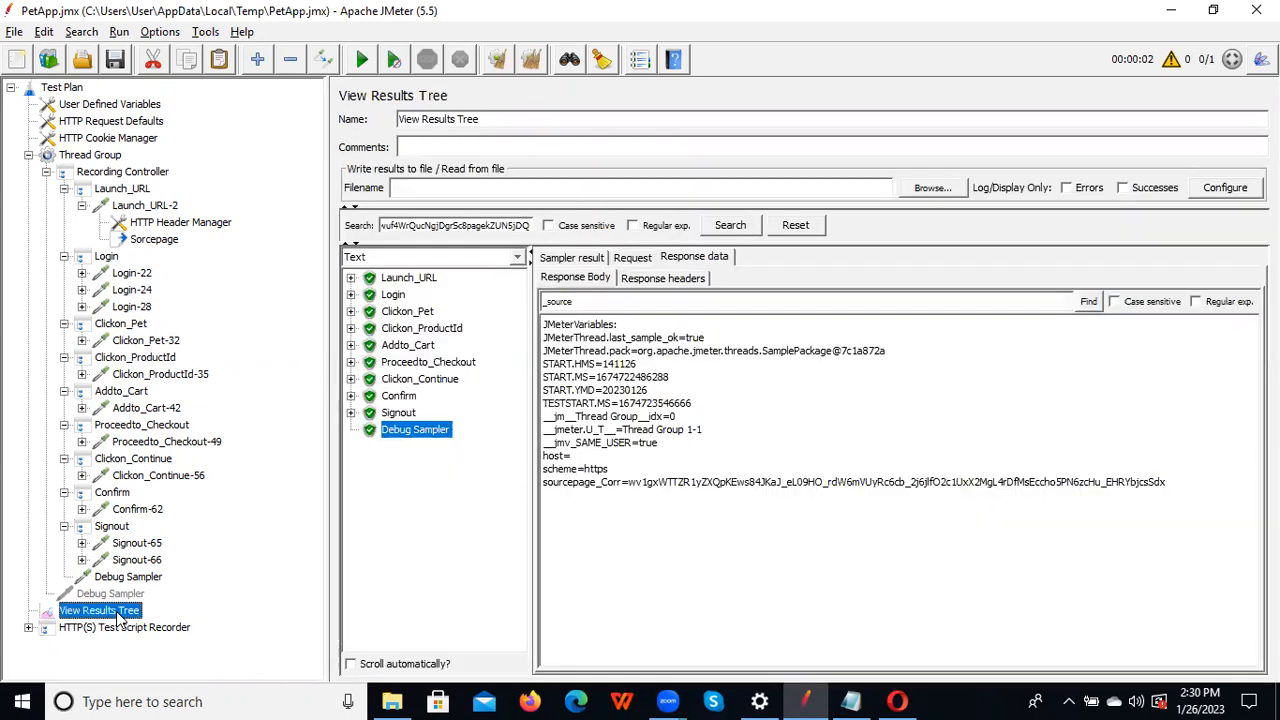
pyautogui.doubleClick(428, 225)
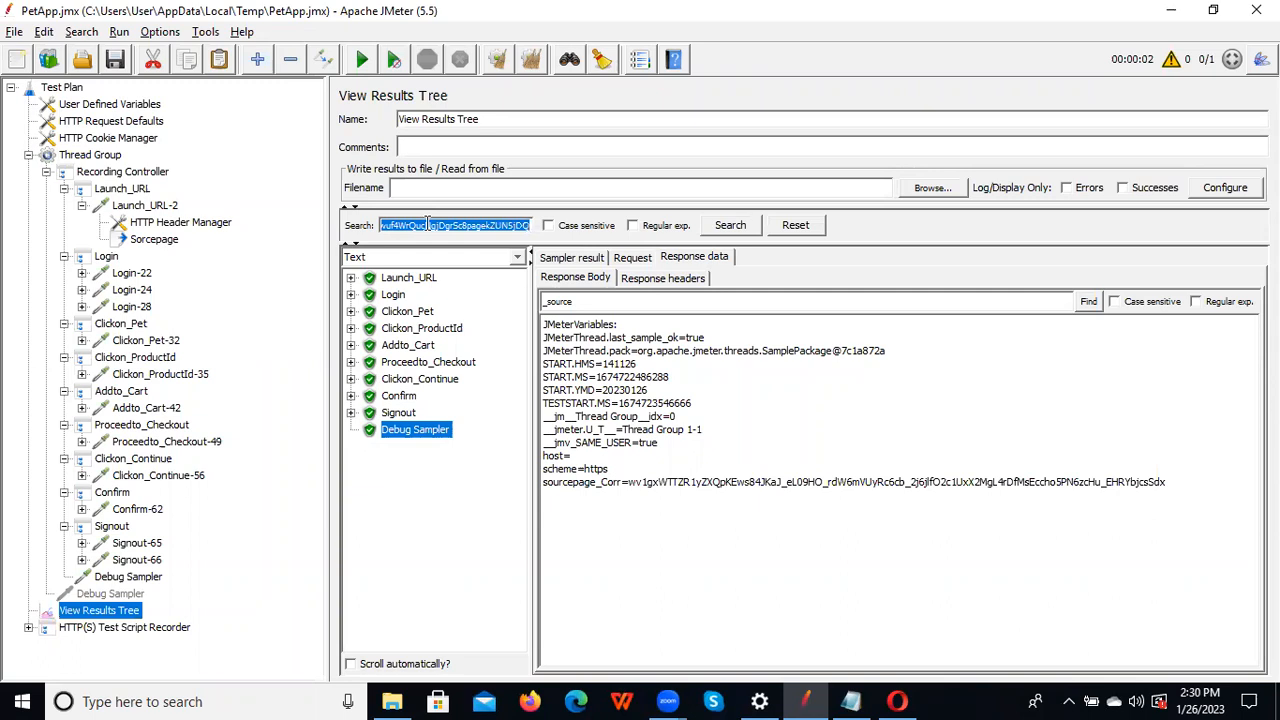
pyautogui.press('BackSpace')
pyautogui.hotkey('ctrl', 'v')
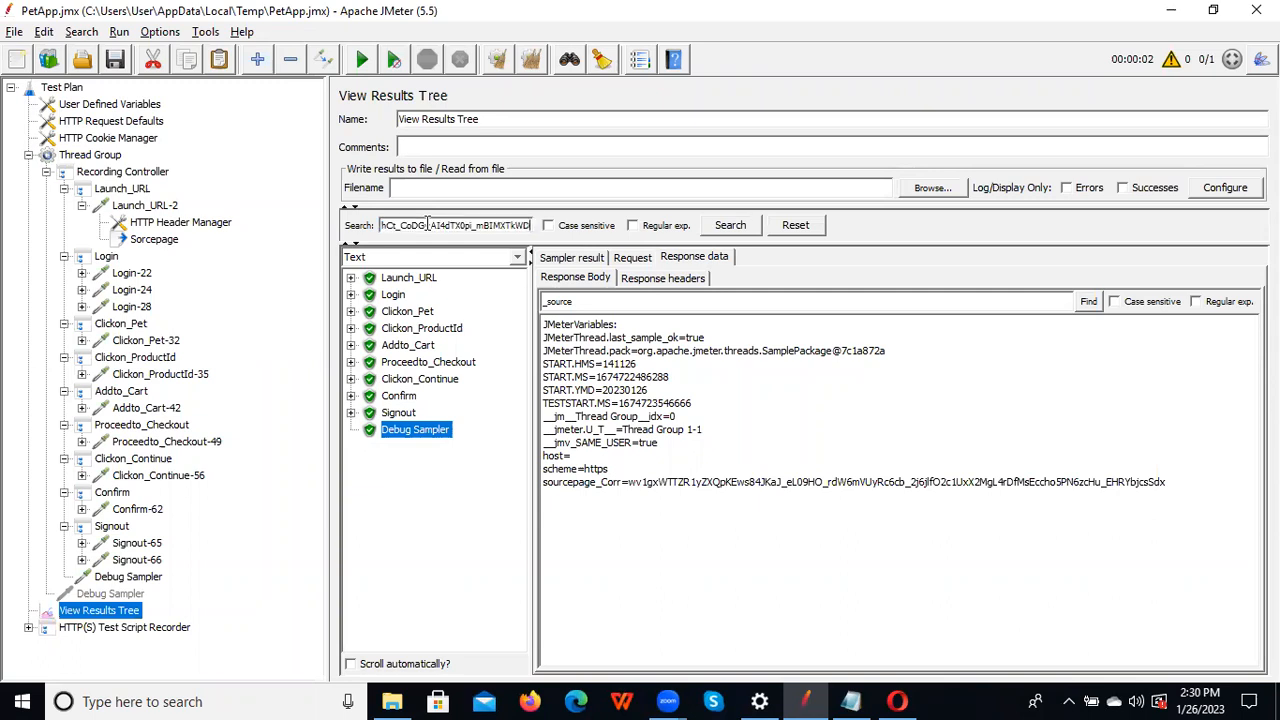
pyautogui.click(731, 226)
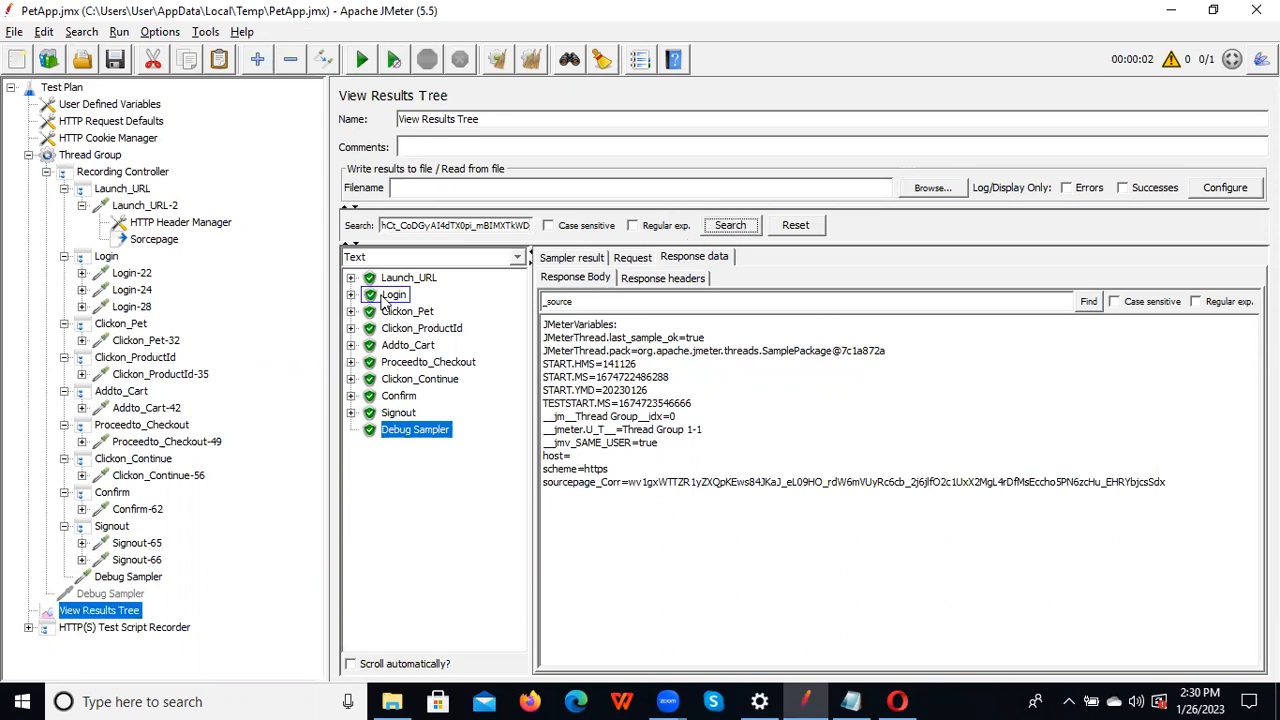
# Expand the Login and Launch_URL results and find _fp in the response body of Launch_URL-2
pyautogui.click(351, 295)
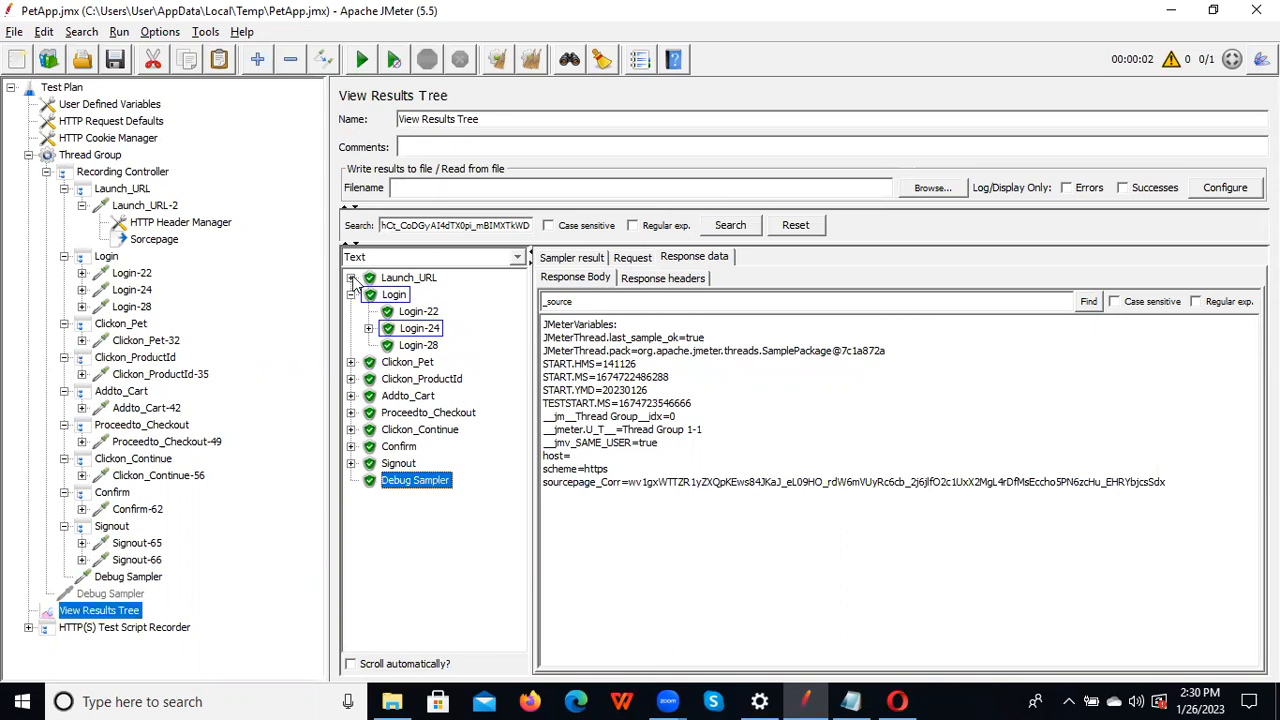
pyautogui.click(351, 278)
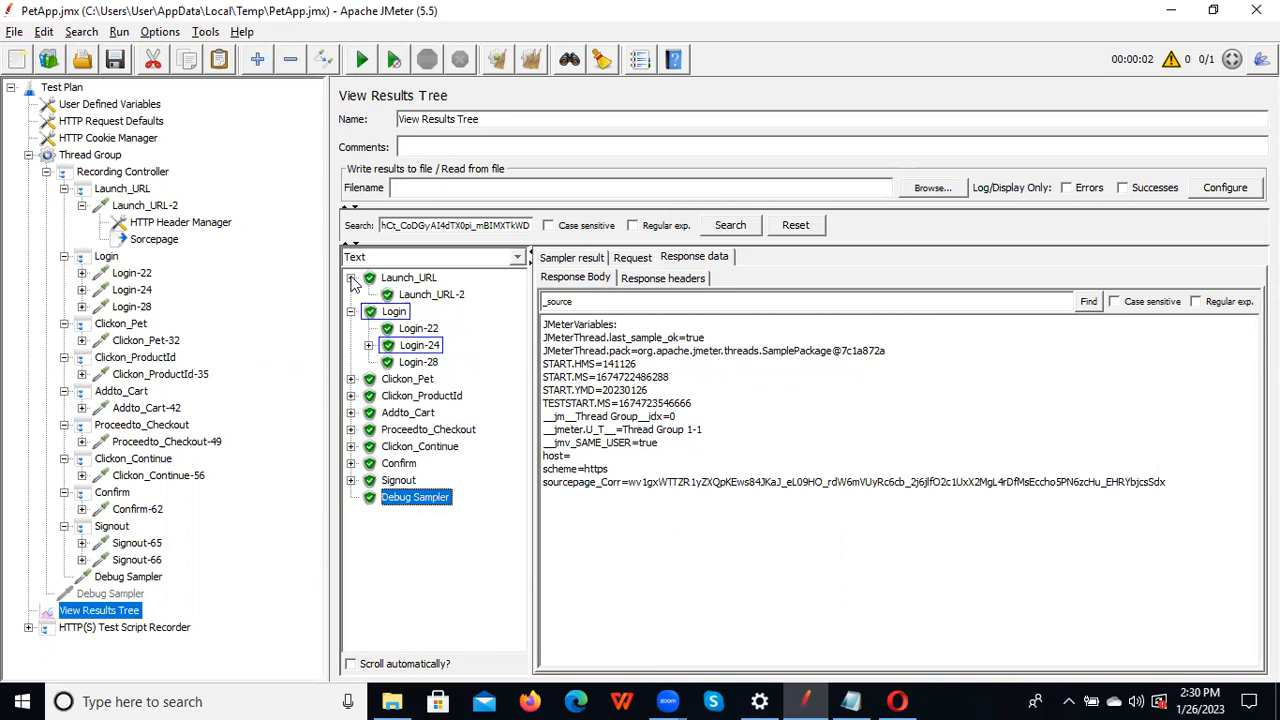
pyautogui.click(427, 295)
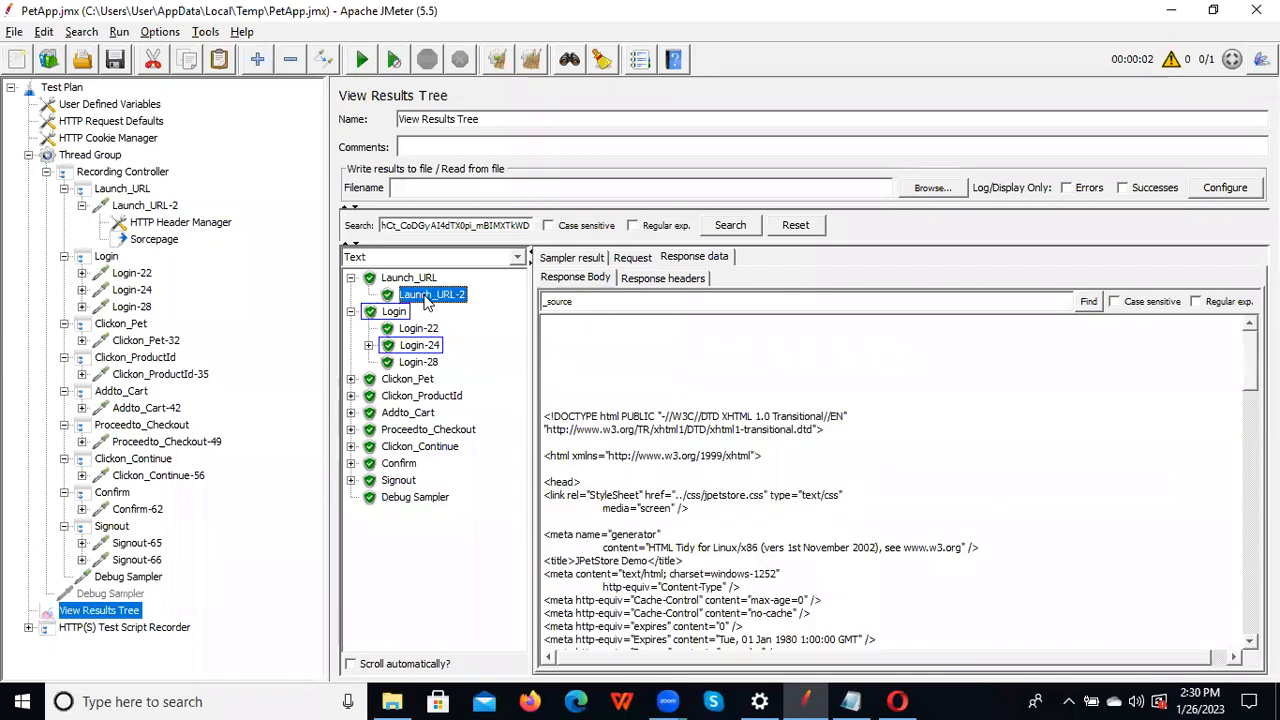
pyautogui.click(595, 300)
pyautogui.press('BackSpace')
pyautogui.press('BackSpace')
pyautogui.press('BackSpace')
pyautogui.press('BackSpace')
pyautogui.press('BackSpace')
pyautogui.press('BackSpace')
pyautogui.press('BackSpace')
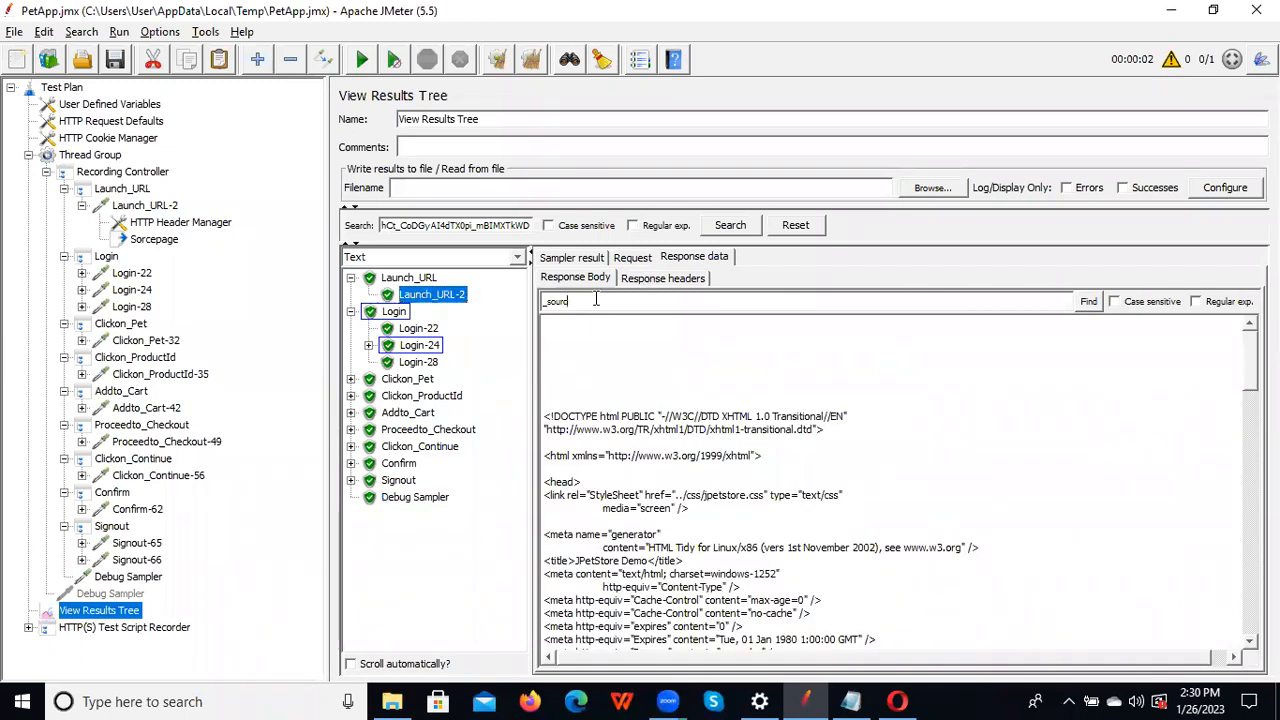
pyautogui.write('Jfp')
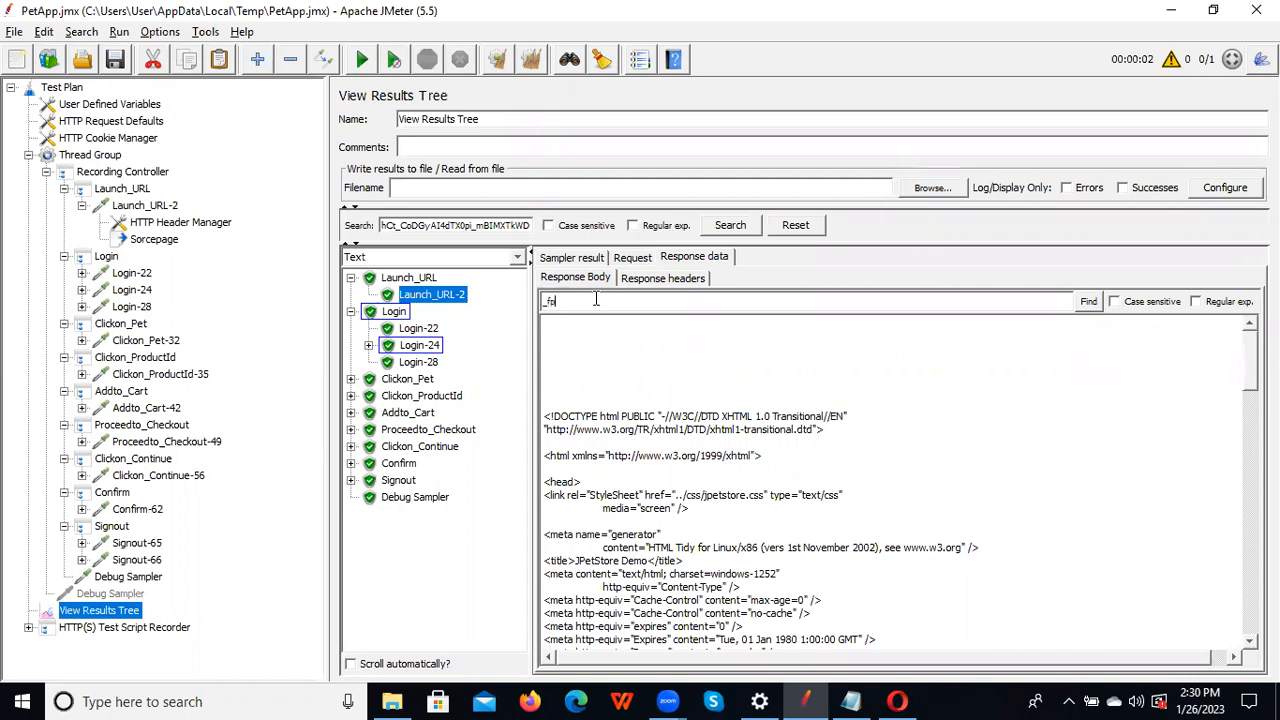
pyautogui.press('Return')
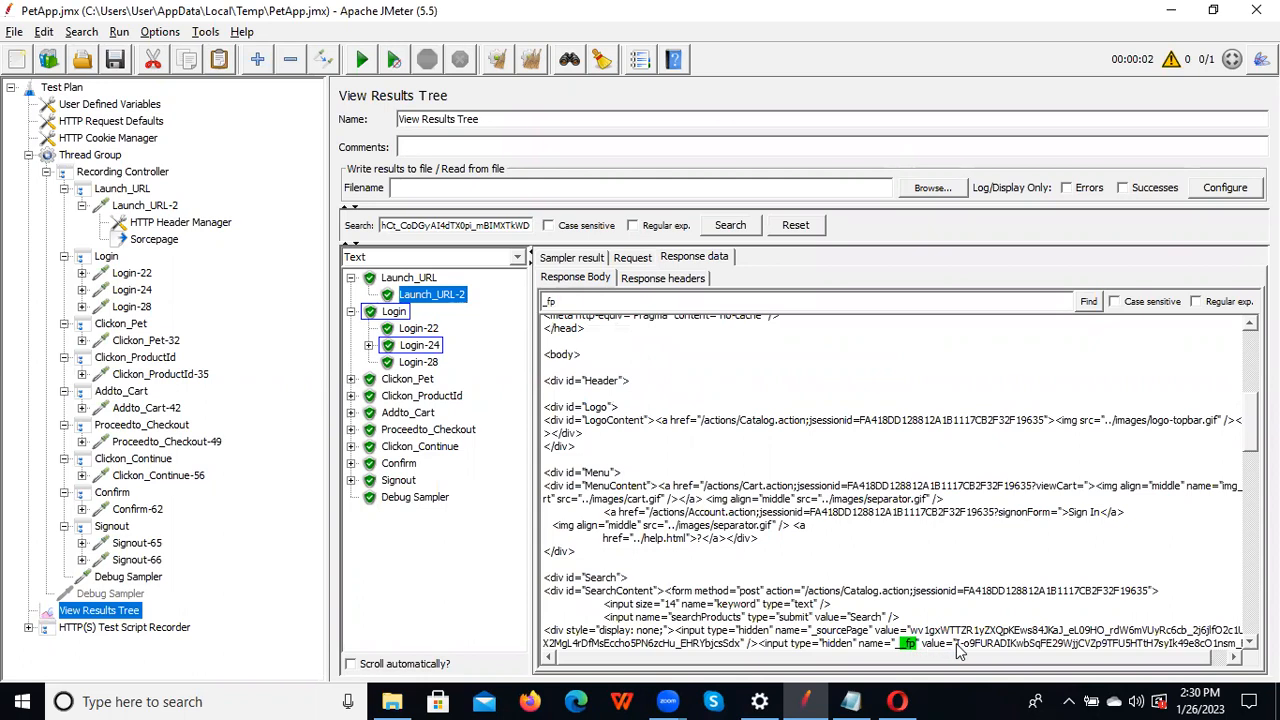
# Copy the complete hidden __fp input tag from the Launch_URL-2 response into the Notepad notes, then return to JMeter
pyautogui.moveTo(759, 645); pyautogui.dragTo(1246, 646)
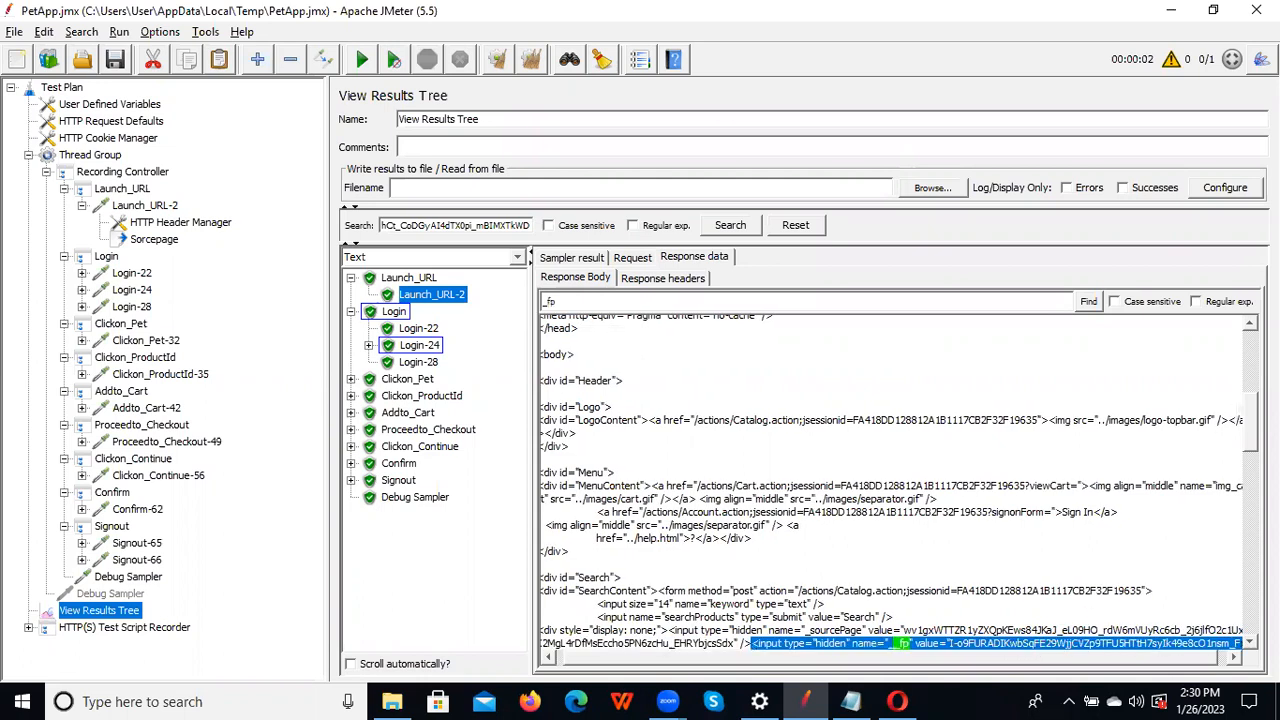
pyautogui.scroll(-2, 1246, 646)
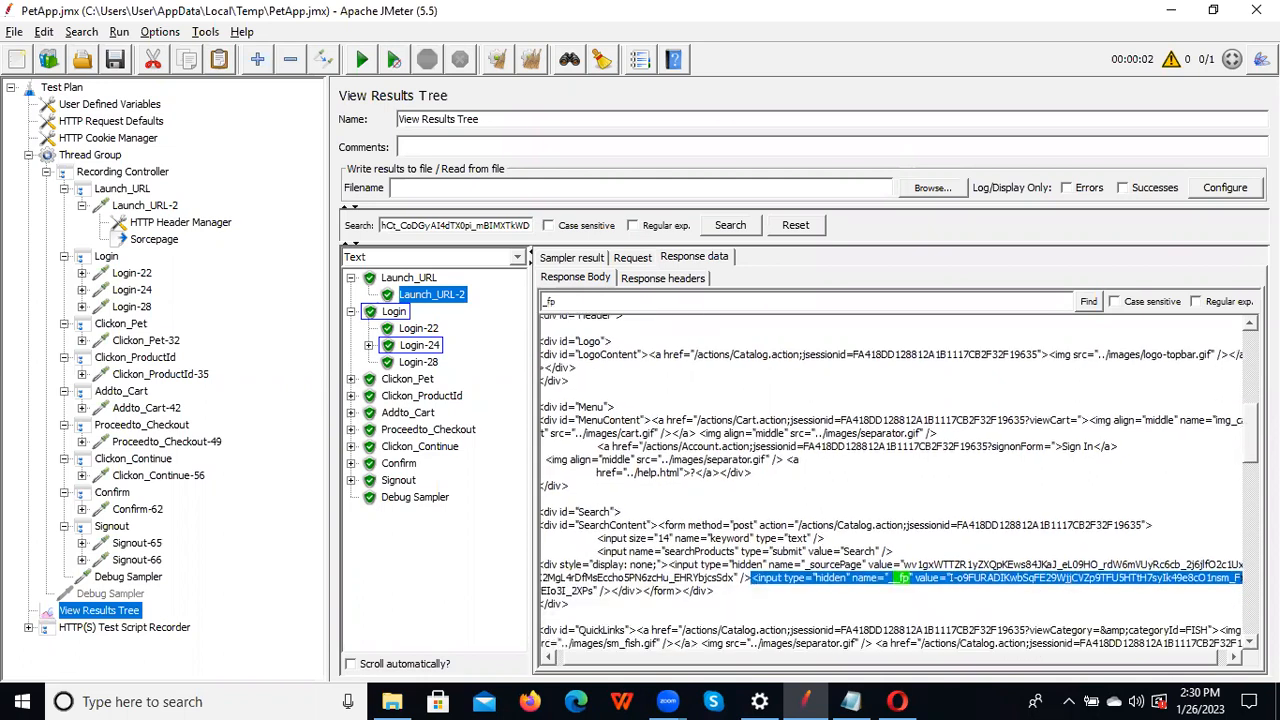
pyautogui.keyDown('shift'); pyautogui.click(607, 591); pyautogui.keyUp('shift')
pyautogui.keyDown('shift'); pyautogui.click(611, 591); pyautogui.keyUp('shift')
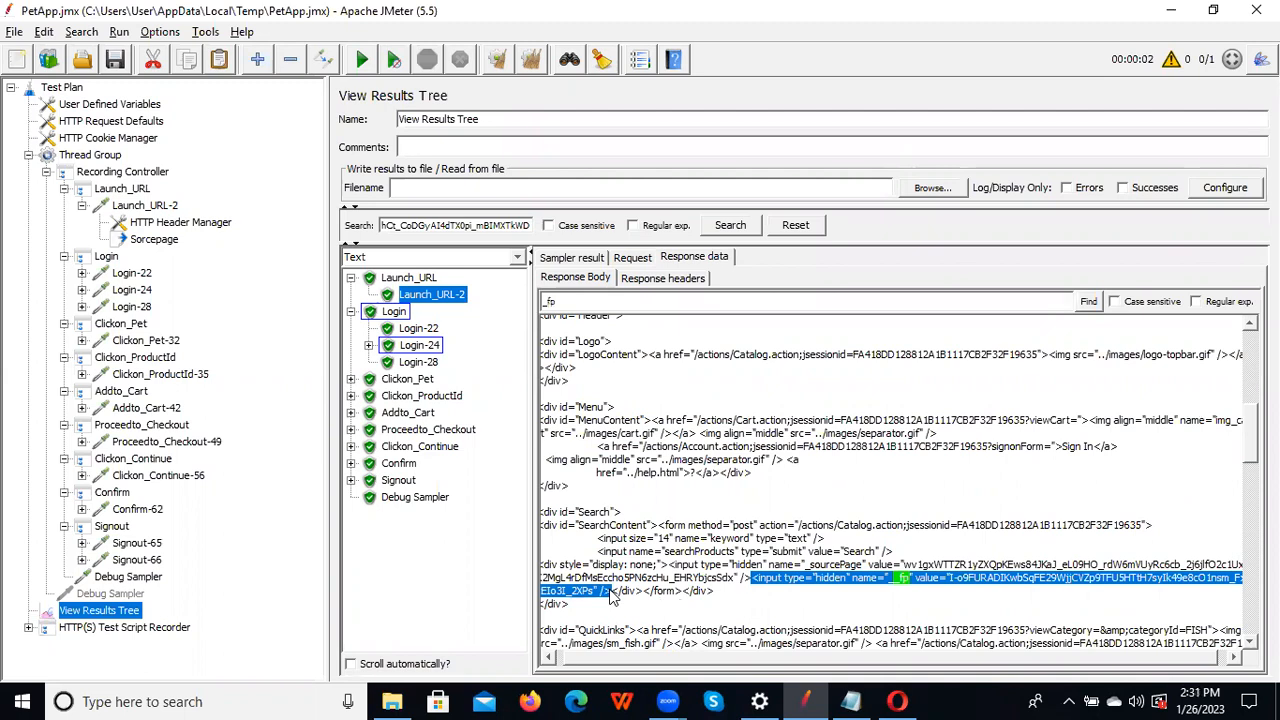
pyautogui.hotkey('alt', 'Tab')
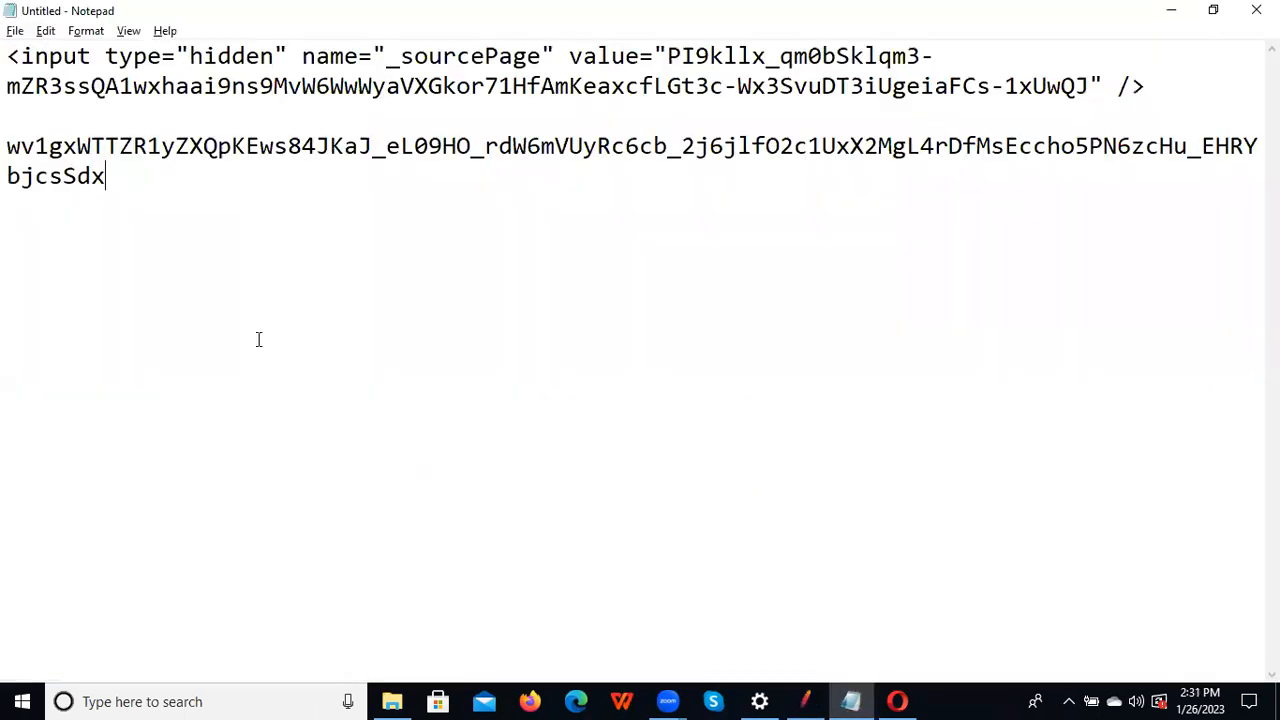
pyautogui.press('Return')
pyautogui.press('Return')
pyautogui.write('<input type="hidden" name="__fp" value="I-o9FURADIKwbSqFE29WjjCVZp9TFU5HTtH7syIk49e8cO1nsm_FxzEIo3I_2XPs" />')
pyautogui.hotkey('alt', 'Tab')
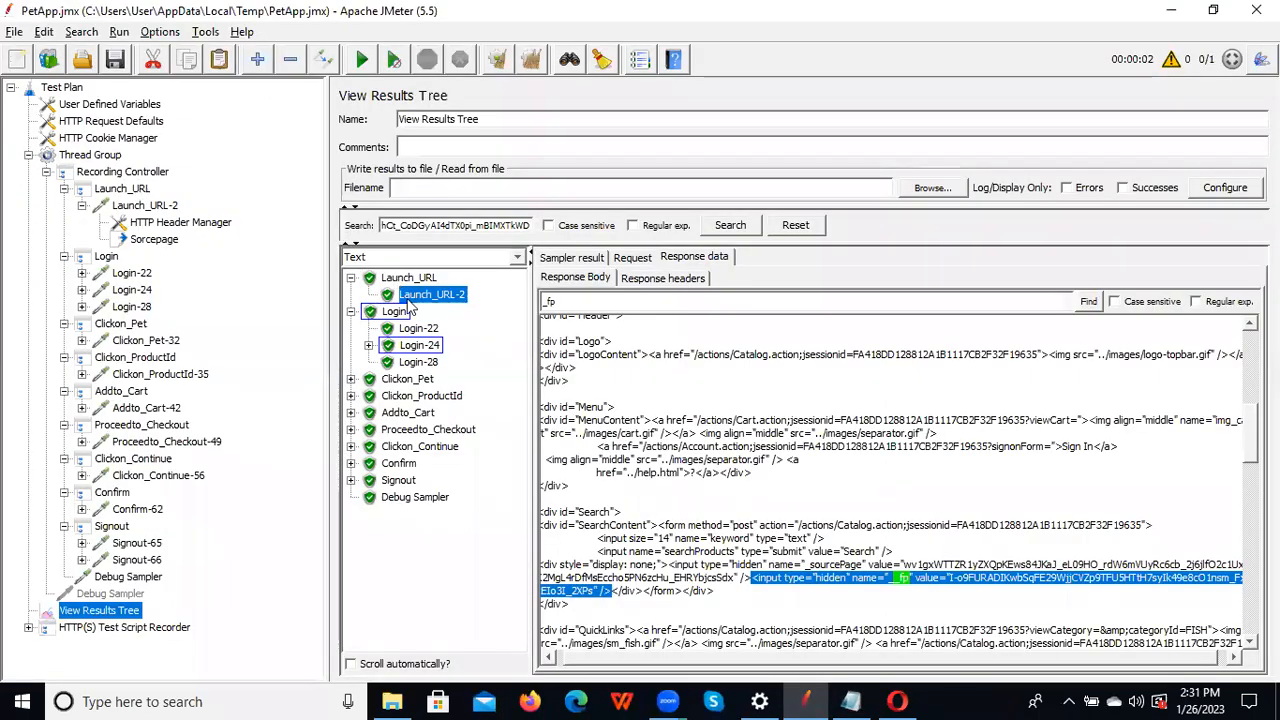
pyautogui.click(145, 206)
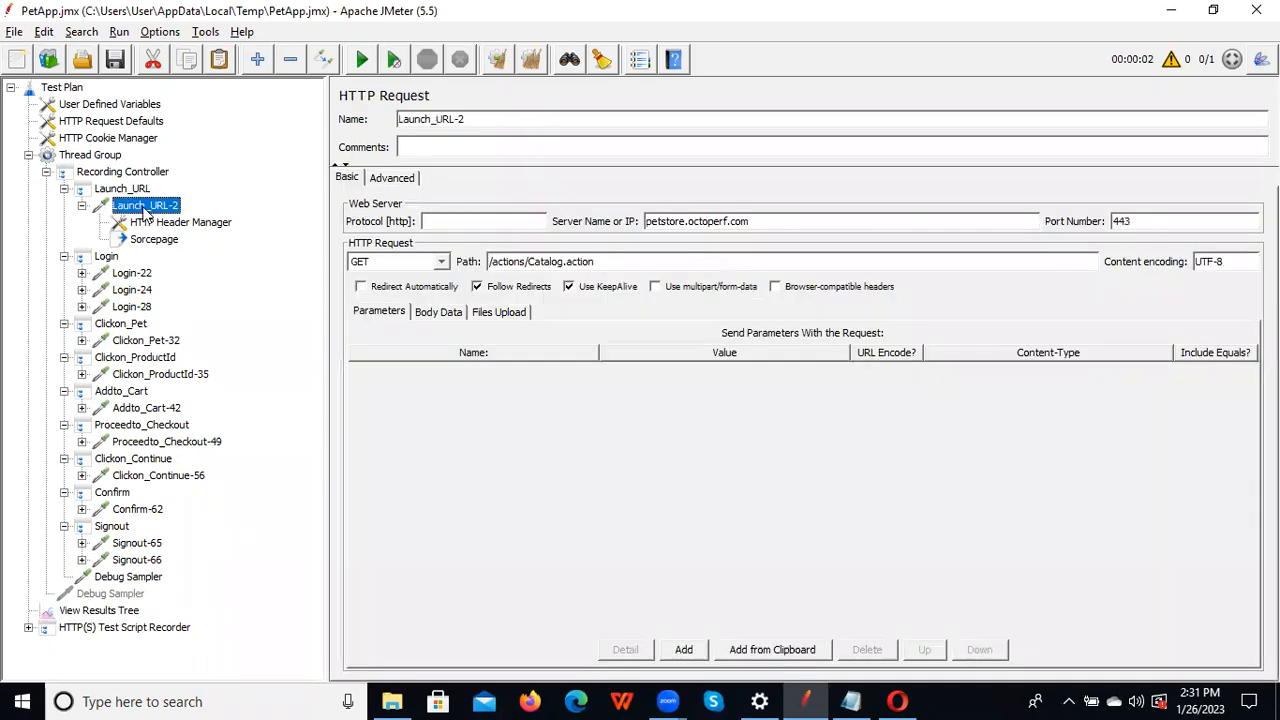
pyautogui.rightClick(146, 210)
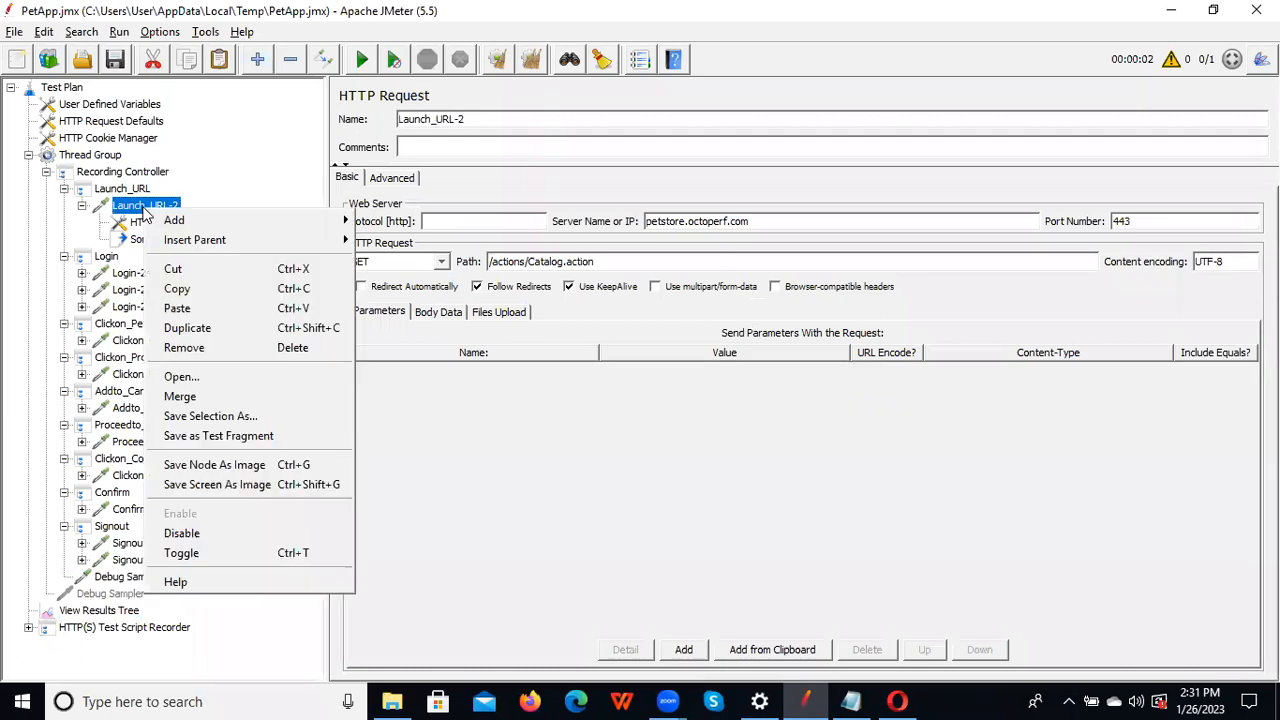
pyautogui.moveTo(245, 225)
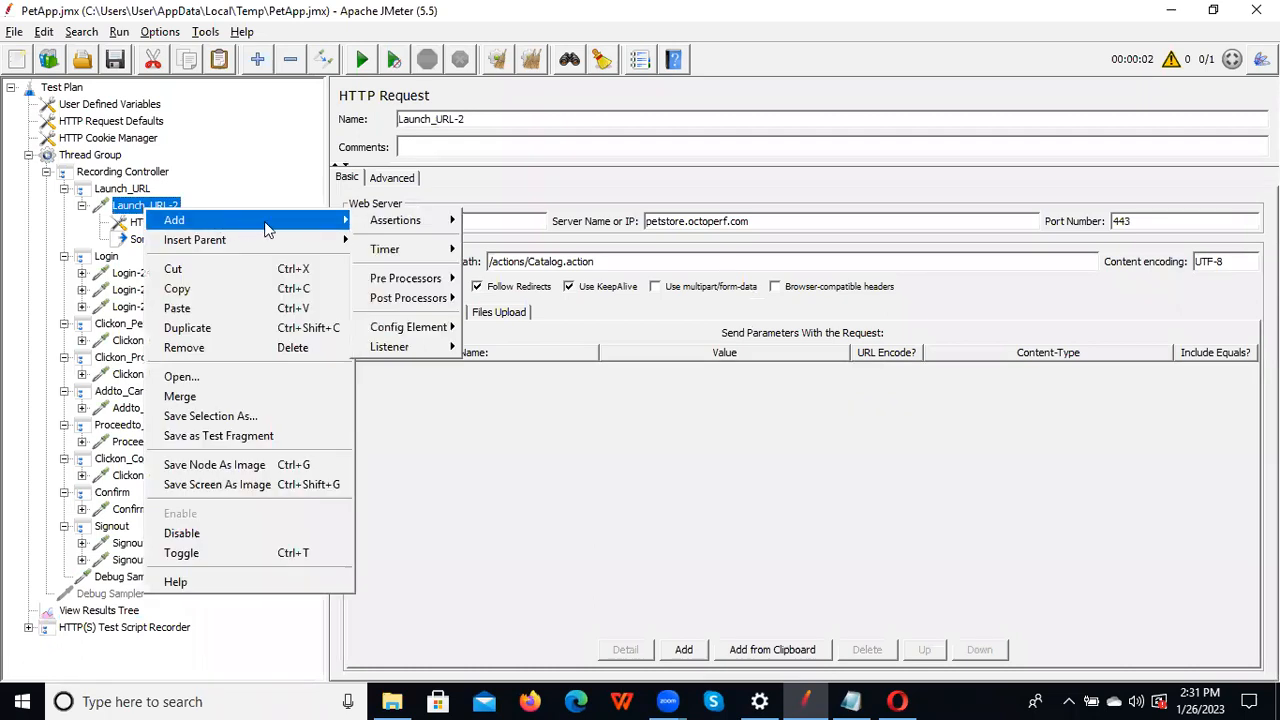
pyautogui.moveTo(400, 307)
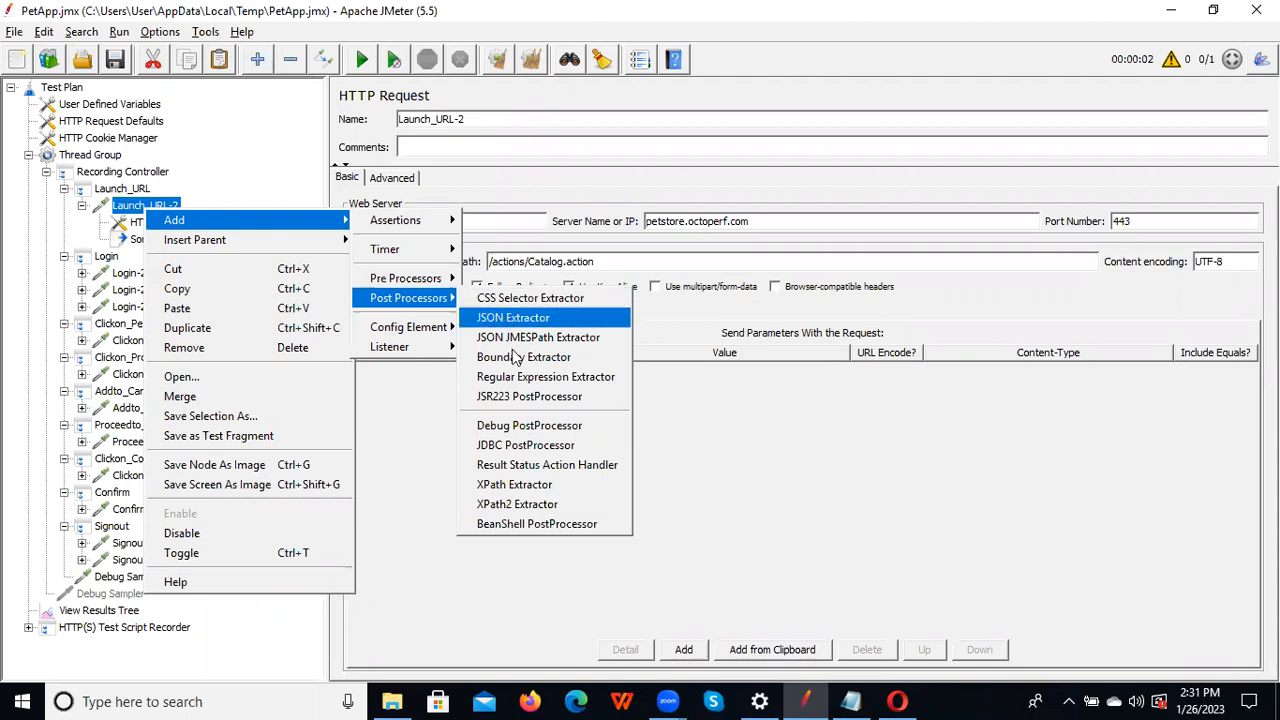
pyautogui.click(663, 463)
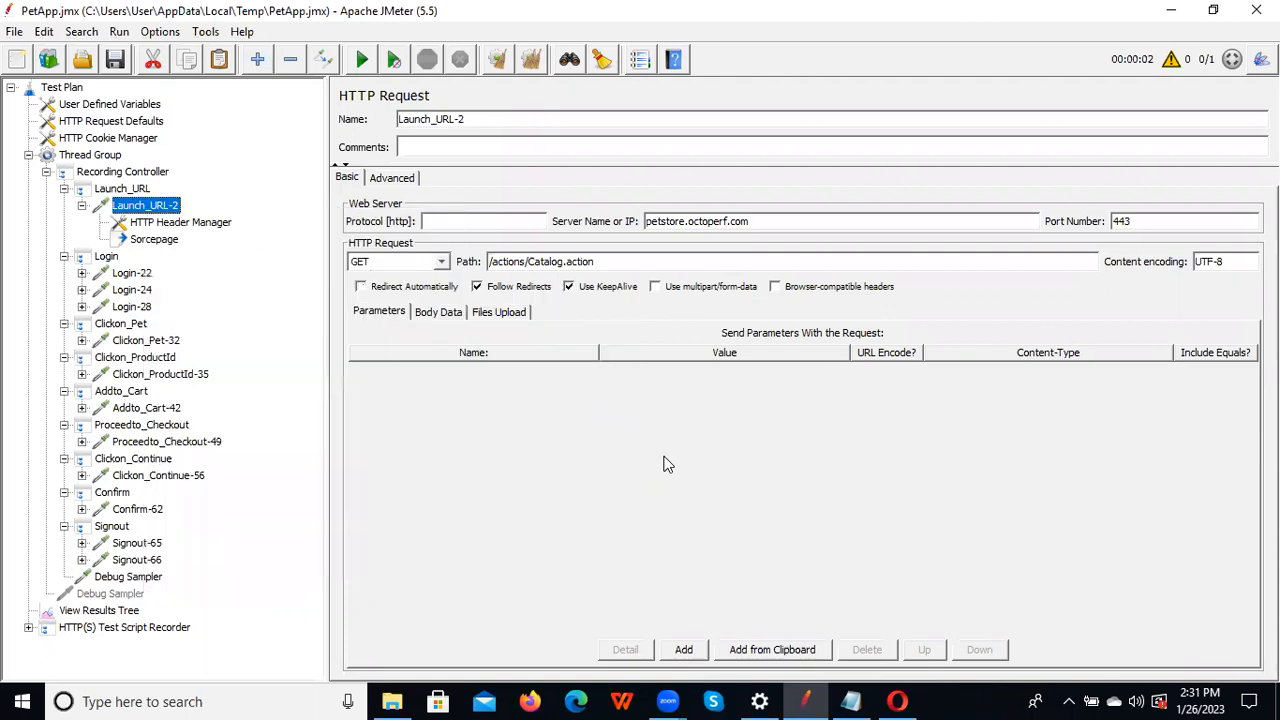
pyautogui.hotkey('alt', 'Tab')
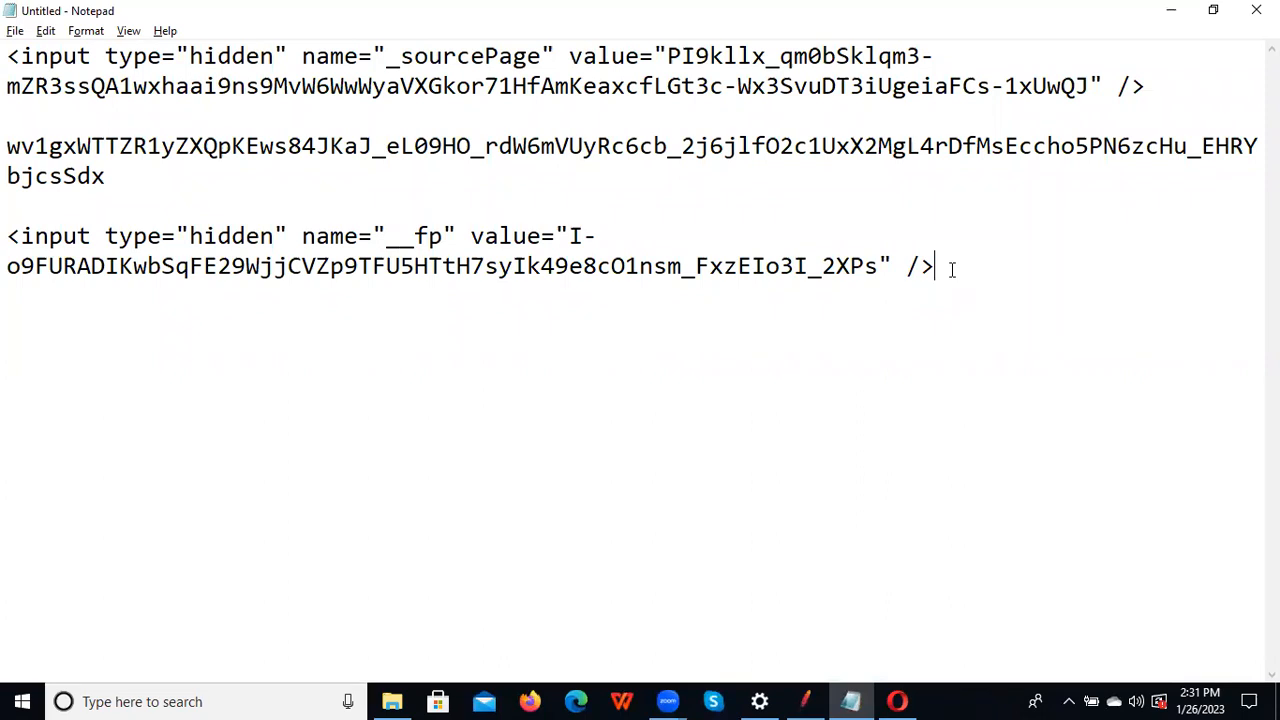
pyautogui.hotkey('alt', 'Tab')
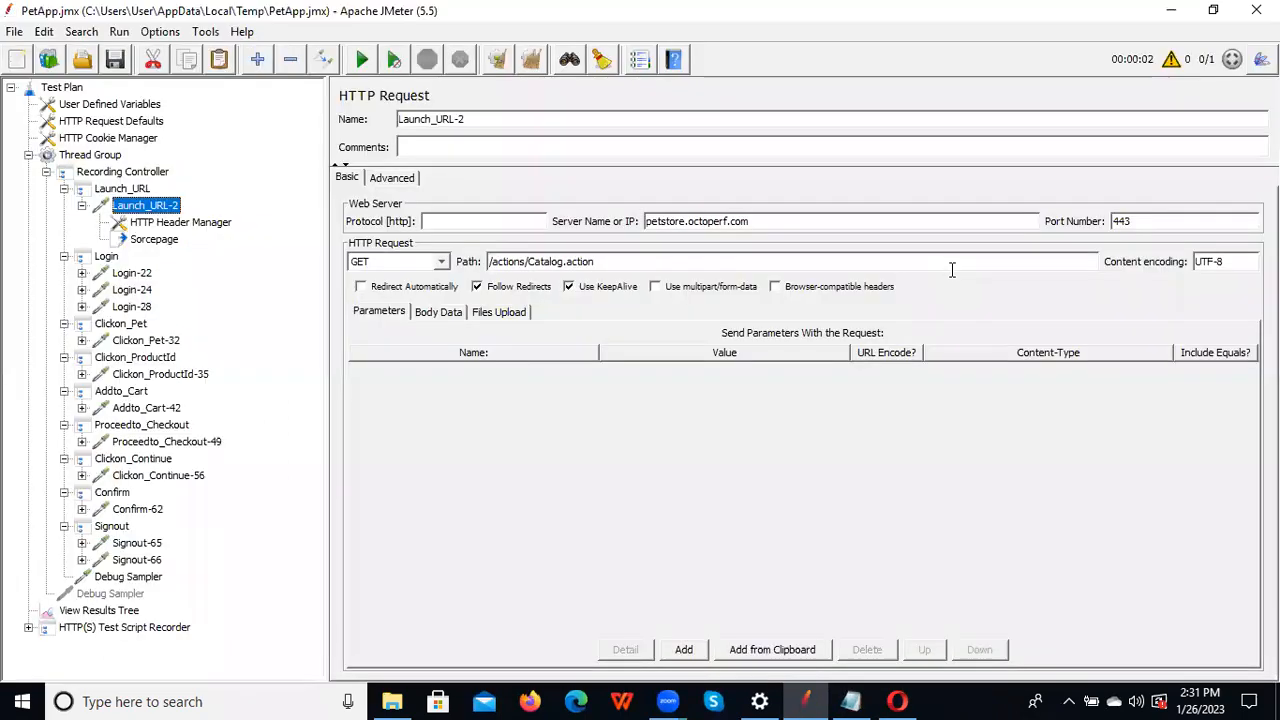
# Add a Boundary Extractor post-processor under the Launch_URL transaction controller
pyautogui.click(122, 190)
pyautogui.rightClick(124, 193)
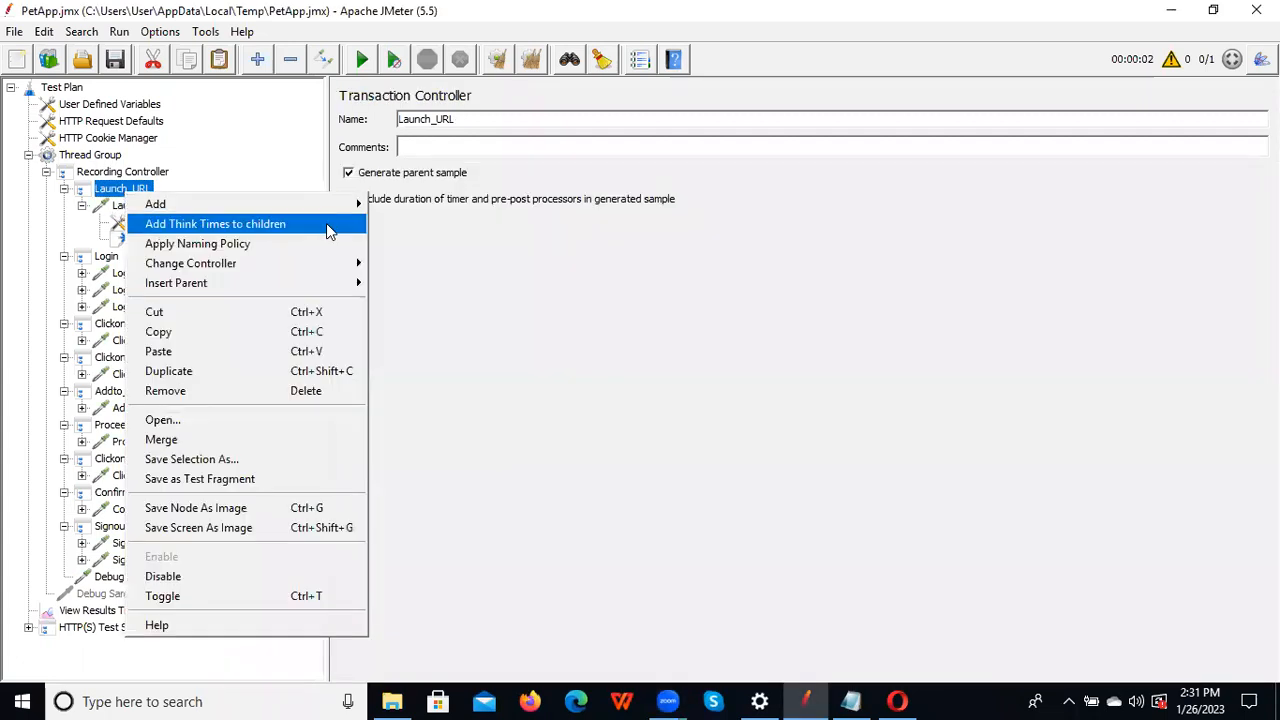
pyautogui.moveTo(335, 205)
pyautogui.moveTo(463, 206)
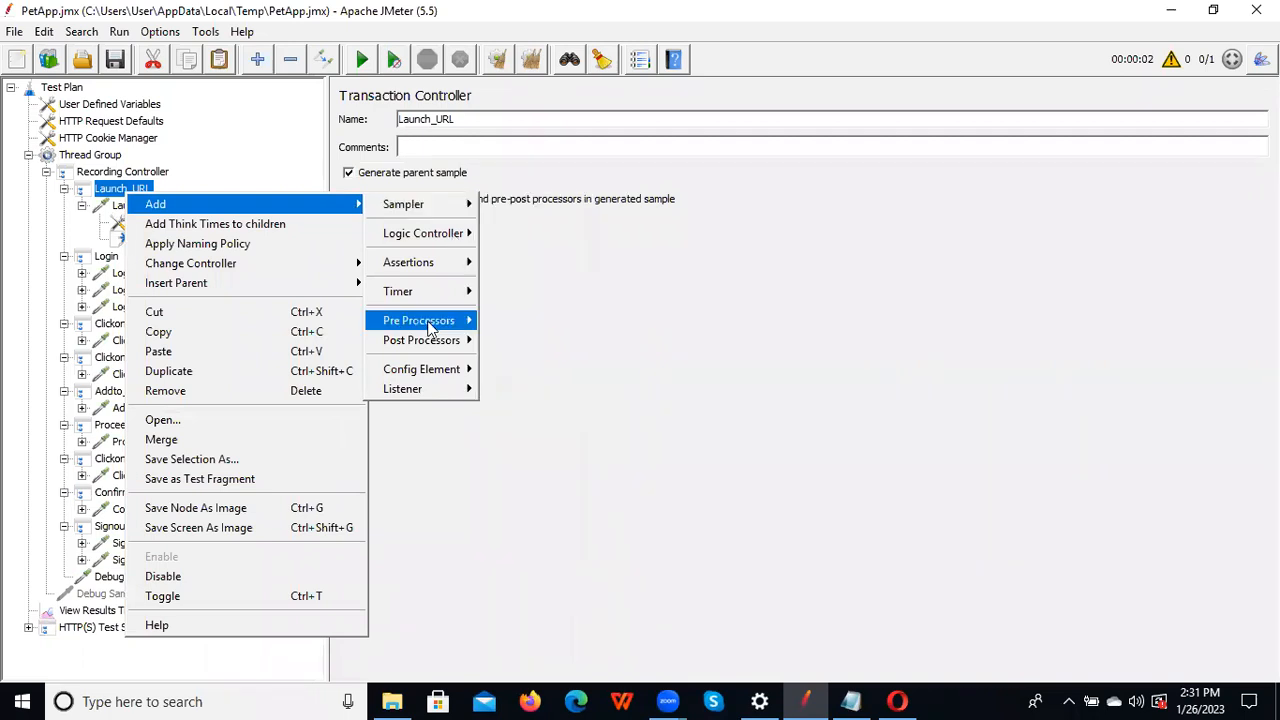
pyautogui.moveTo(430, 343)
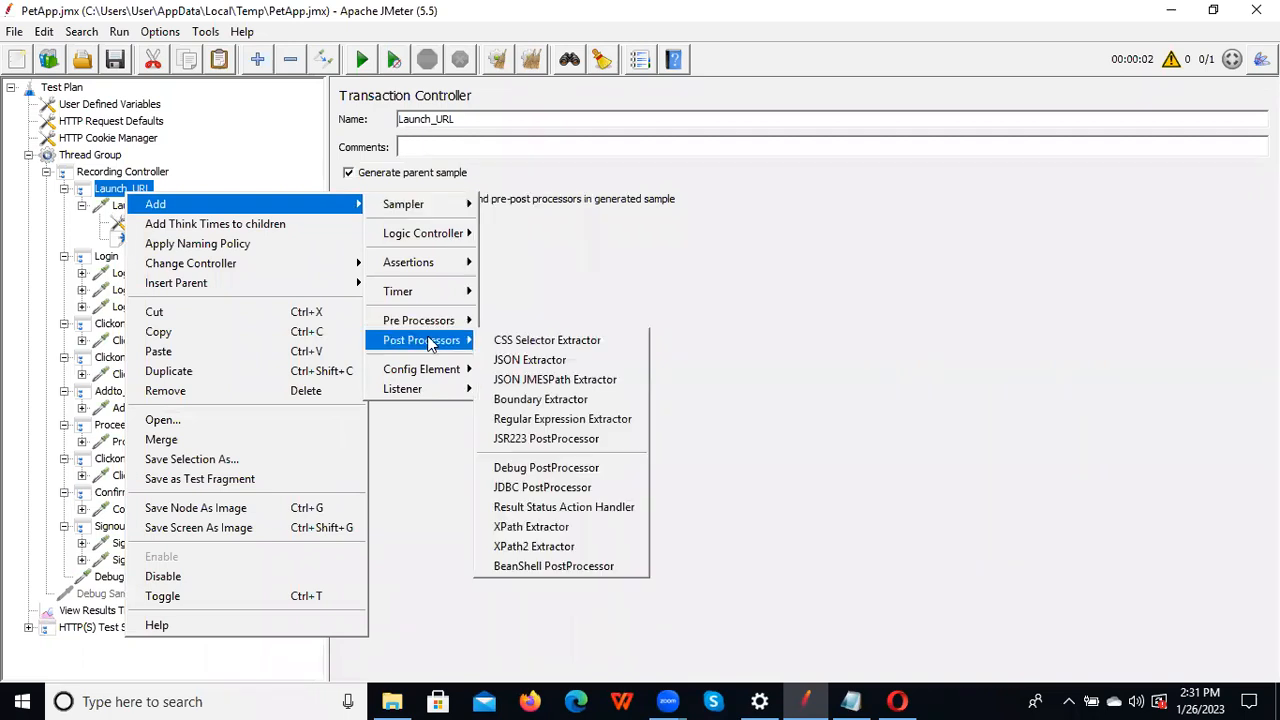
pyautogui.click(560, 410)
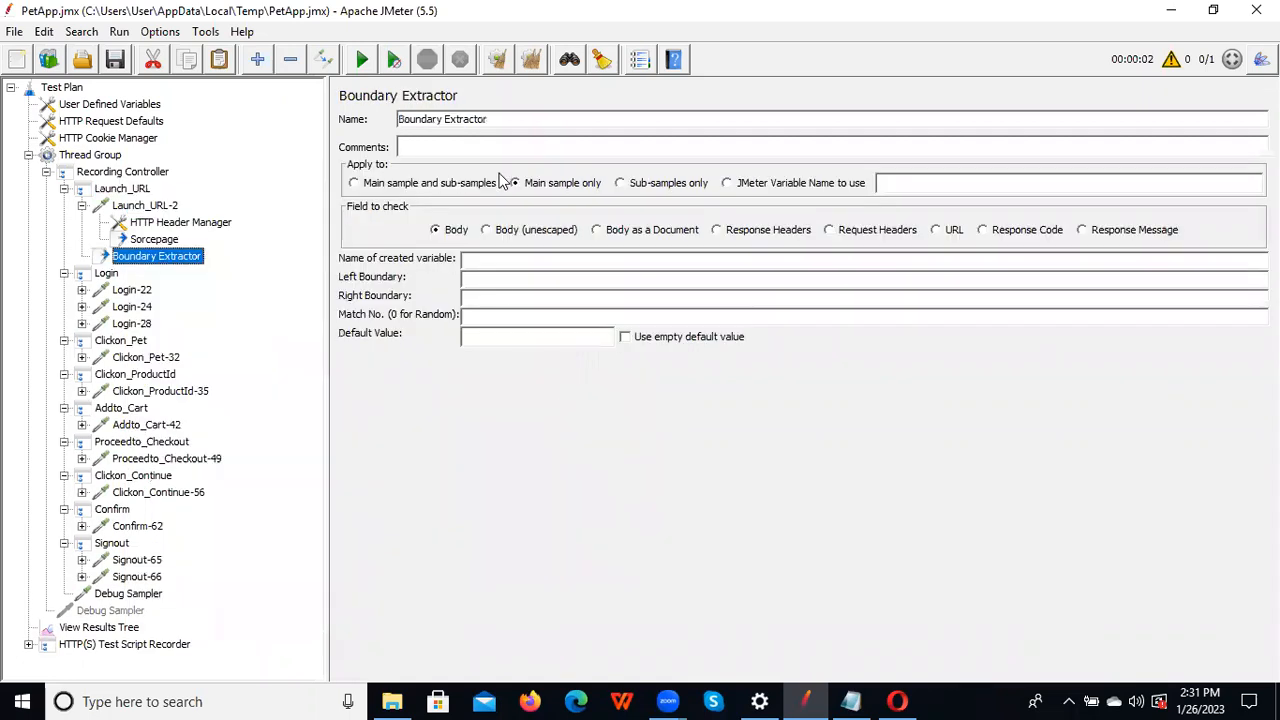
# Rename the new Boundary Extractor to fp and set its created variable name to fp_Corr
pyautogui.click(502, 121)
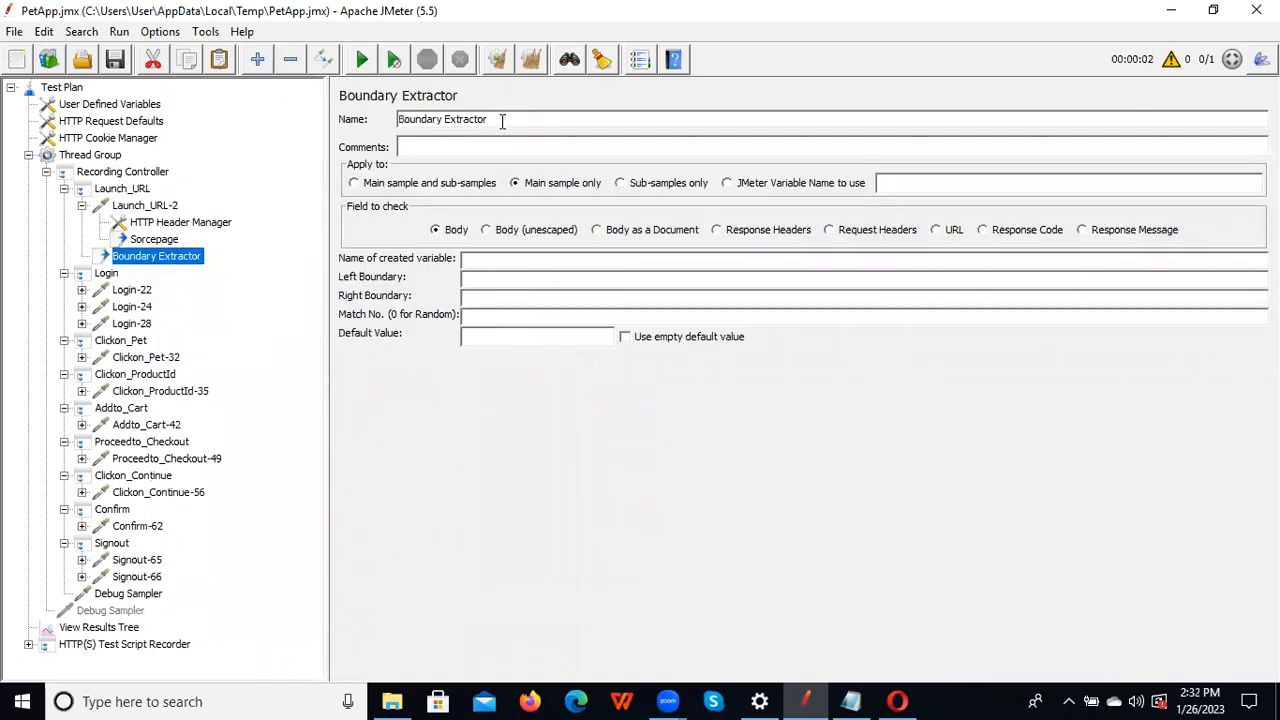
pyautogui.press('BackSpace')
pyautogui.press('BackSpace')
pyautogui.press('BackSpace')
pyautogui.press('BackSpace')
pyautogui.press('BackSpace')
pyautogui.press('BackSpace')
pyautogui.press('BackSpace')
pyautogui.press('BackSpace')
pyautogui.press('BackSpace')
pyautogui.press('BackSpace')
pyautogui.press('BackSpace')
pyautogui.press('BackSpace')
pyautogui.press('BackSpace')
pyautogui.press('BackSpace')
pyautogui.press('BackSpace')
pyautogui.press('BackSpace')
pyautogui.press('BackSpace')
pyautogui.press('BackSpace')
pyautogui.write('f')
pyautogui.write('o')
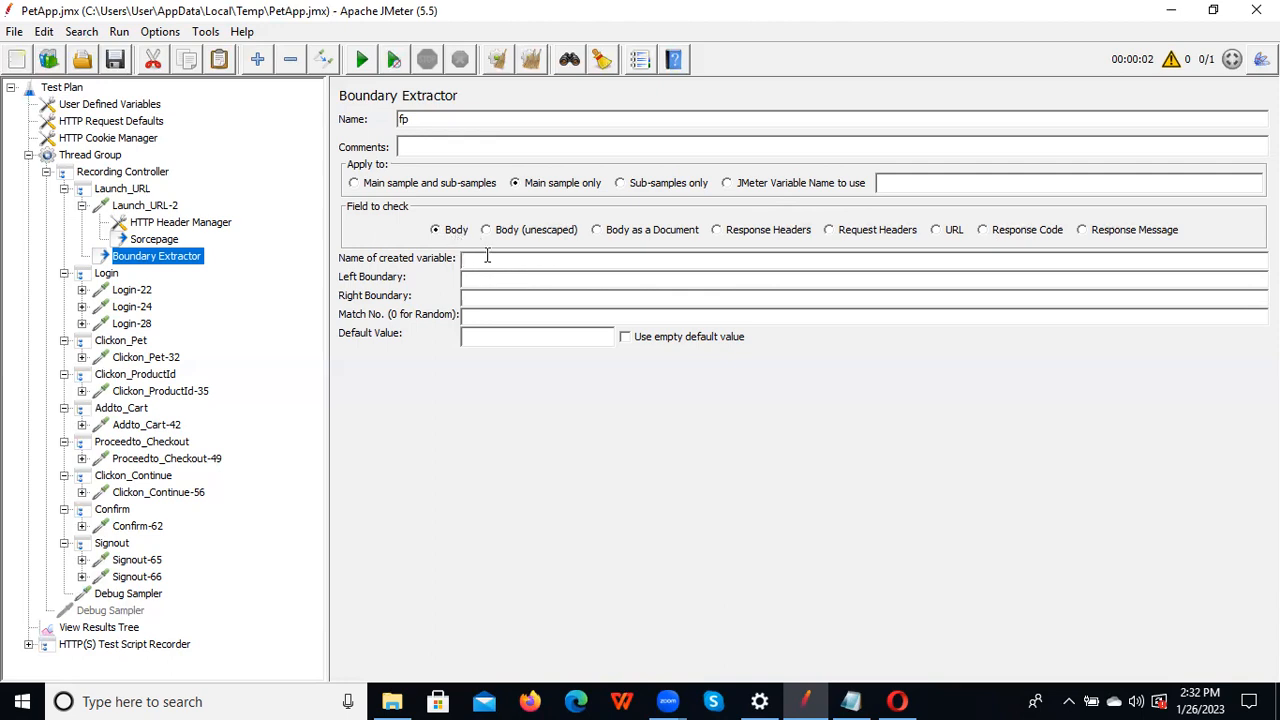
pyautogui.write('f')
pyautogui.write('p')
pyautogui.write('_')
pyautogui.write('c')
pyautogui.write('arr')
# Set the extractor's left boundary to <input type="hidden" name="__fp" value=" copied from the Notepad notes
pyautogui.hotkey('alt', 'Tab')
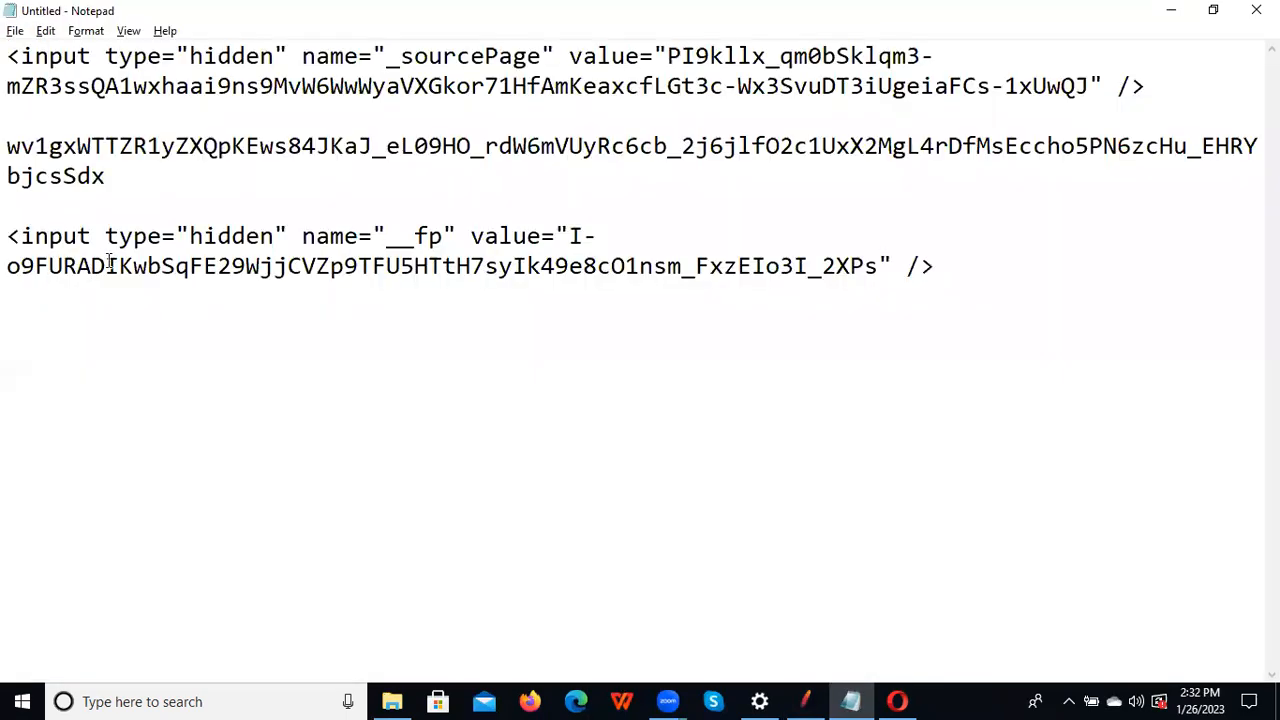
pyautogui.moveTo(8, 234); pyautogui.dragTo(572, 224)
pyautogui.hotkey('ctrl', 'c')
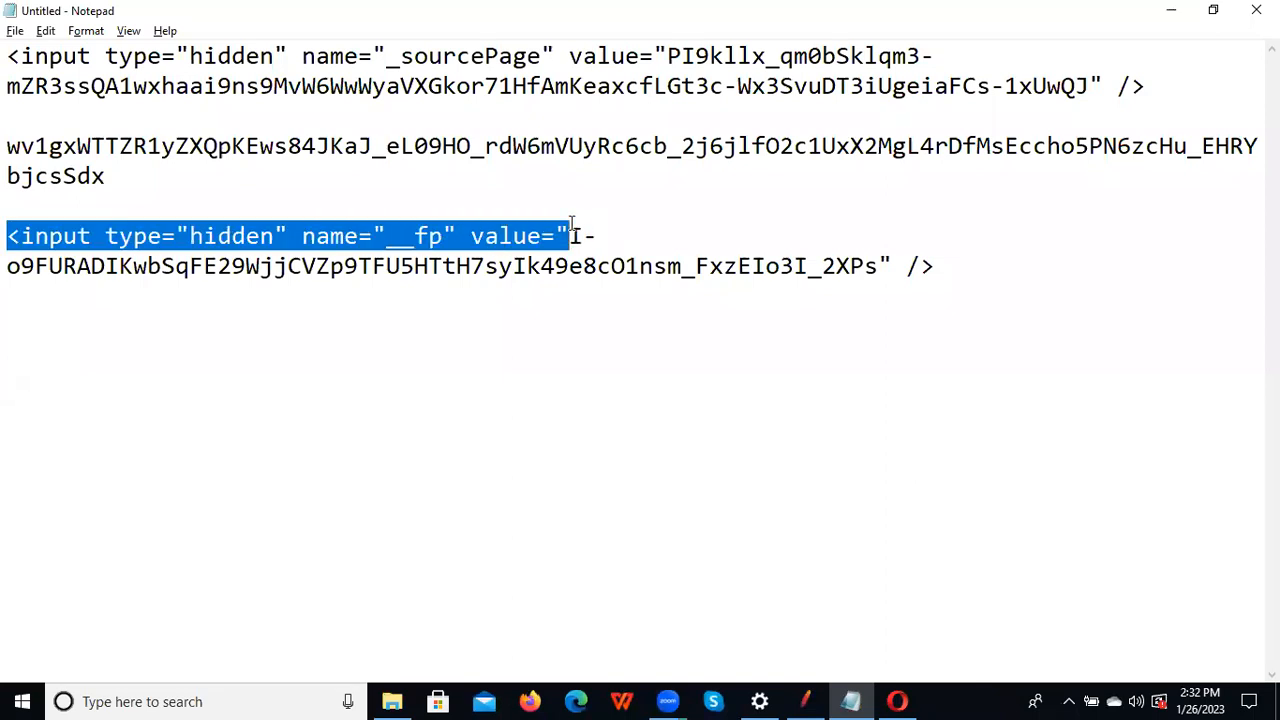
pyautogui.hotkey('alt', 'Tab')
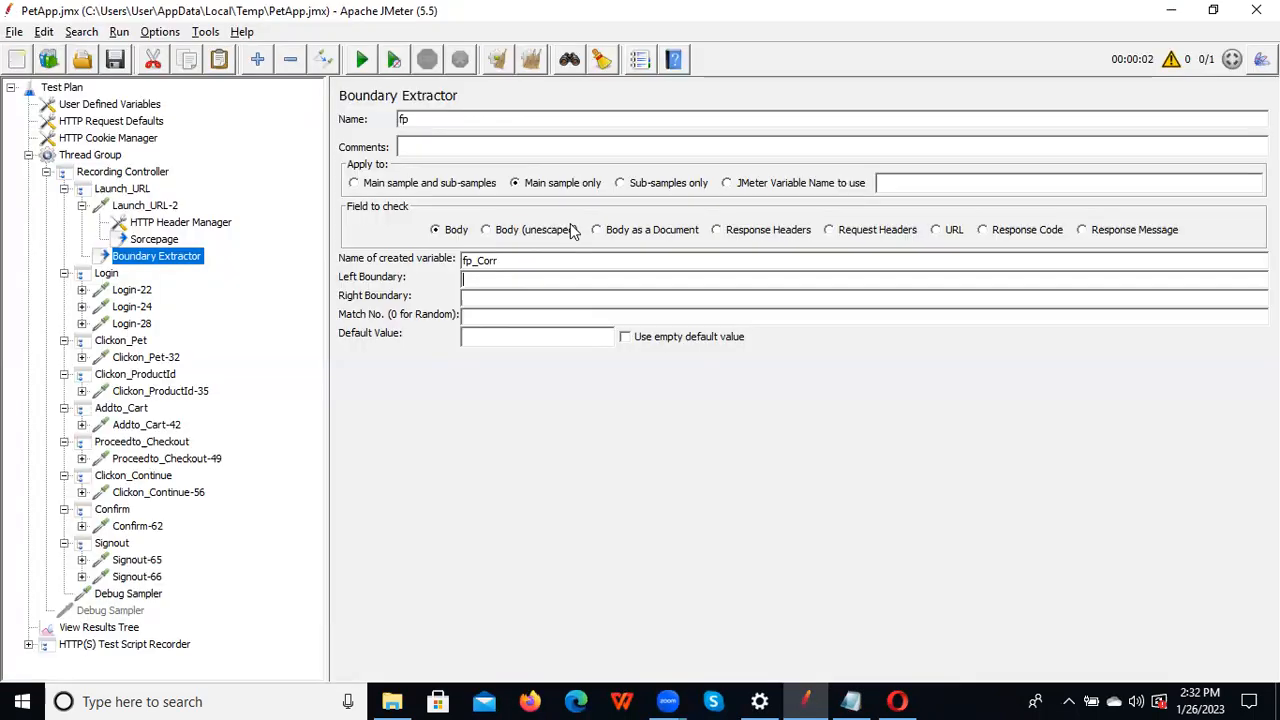
pyautogui.click(489, 277)
pyautogui.hotkey('ctrl', 'v')
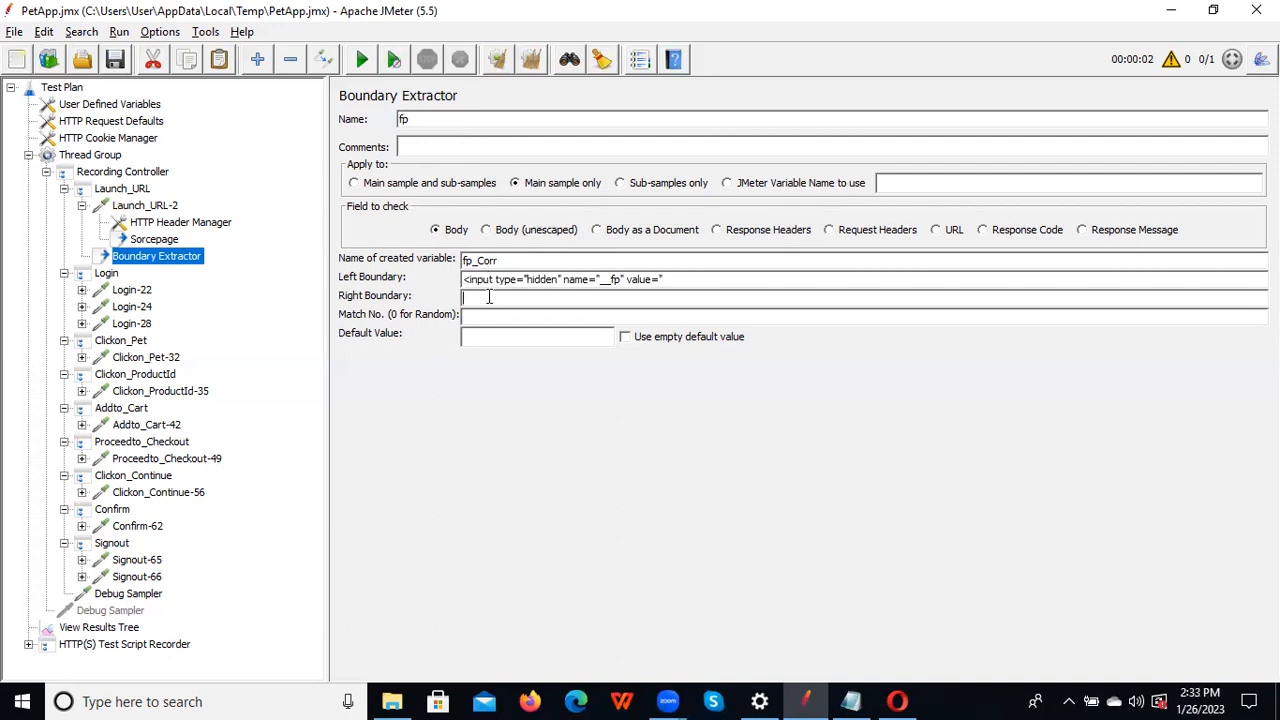
# Set the extractor's right boundary to " /> copied from the end of the __fp tag in the Notepad notes
pyautogui.hotkey('alt', 'Tab')
pyautogui.moveTo(884, 262); pyautogui.dragTo(938, 272)
pyautogui.hotkey('ctrl', 'c')
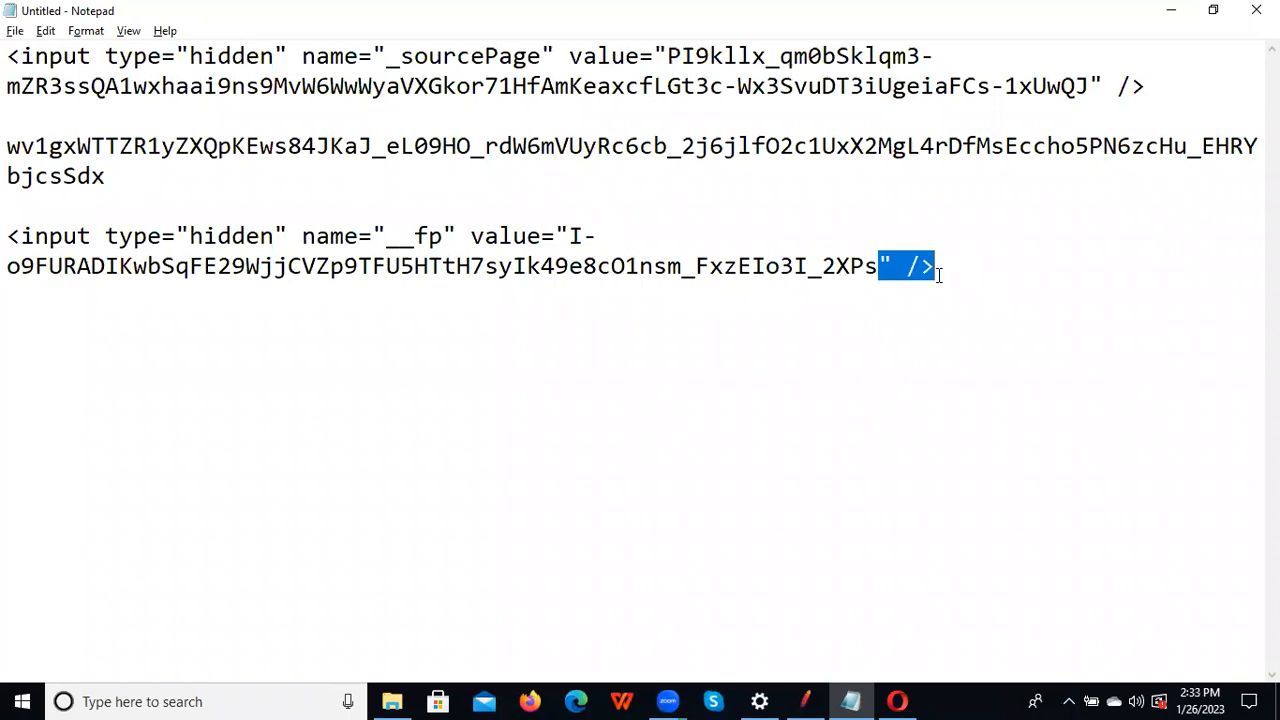
pyautogui.hotkey('alt', 'Tab')
pyautogui.click(515, 296)
pyautogui.hotkey('ctrl', 'v')
# Set the extractor's default value to NotFound
pyautogui.click(476, 333)
pyautogui.write('No')
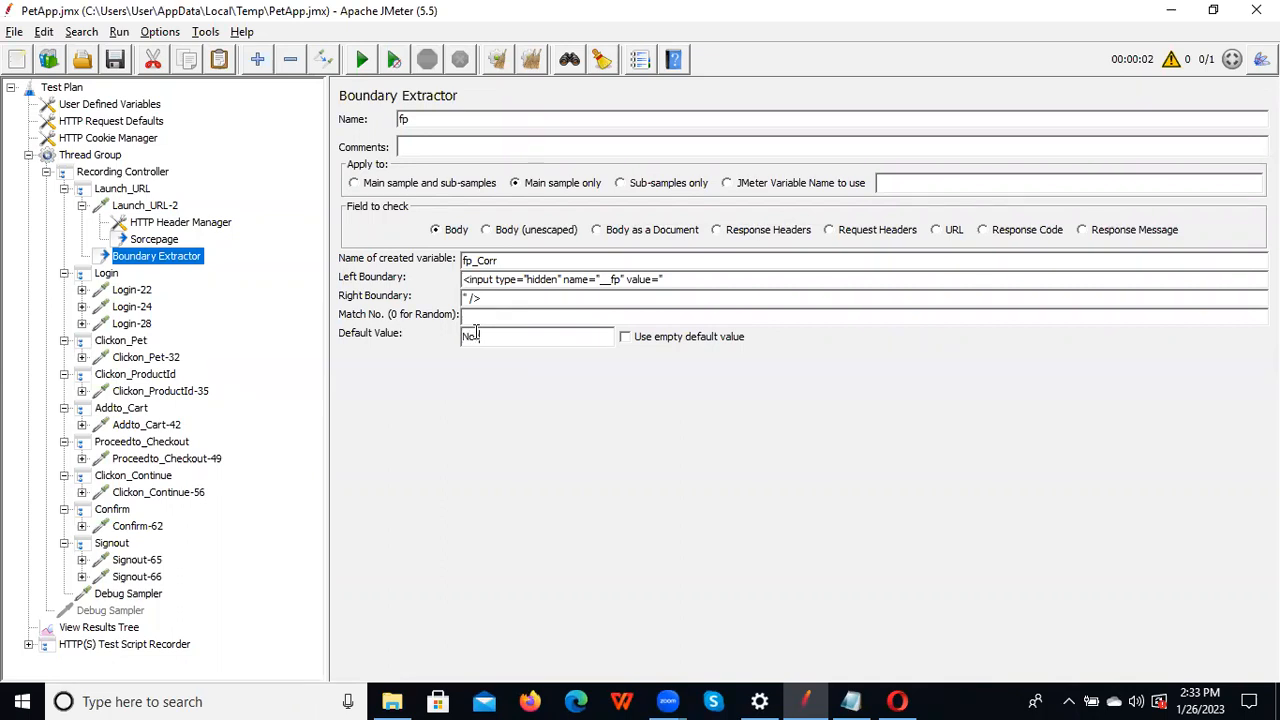
pyautogui.write('tFount')
pyautogui.press('BackSpace')
pyautogui.write('d')
# Append 676544 to the fp extractor's left boundary to break the match, and save the test plan
pyautogui.tripleClick(680, 279)
pyautogui.click(678, 279)
pyautogui.write('676544')
pyautogui.click(115, 62)
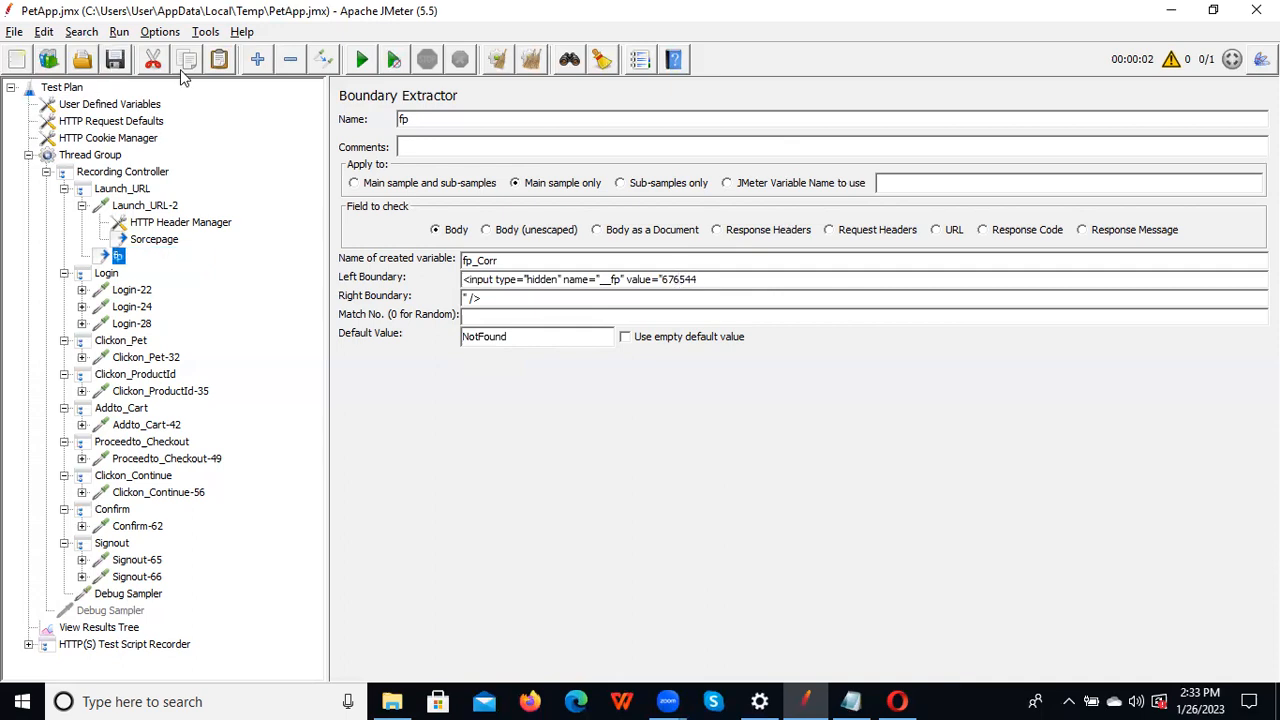
# Clear the old results, rerun the test overwriting the existing results file, and check fp_Corr in the Debug Sampler response
pyautogui.click(100, 627)
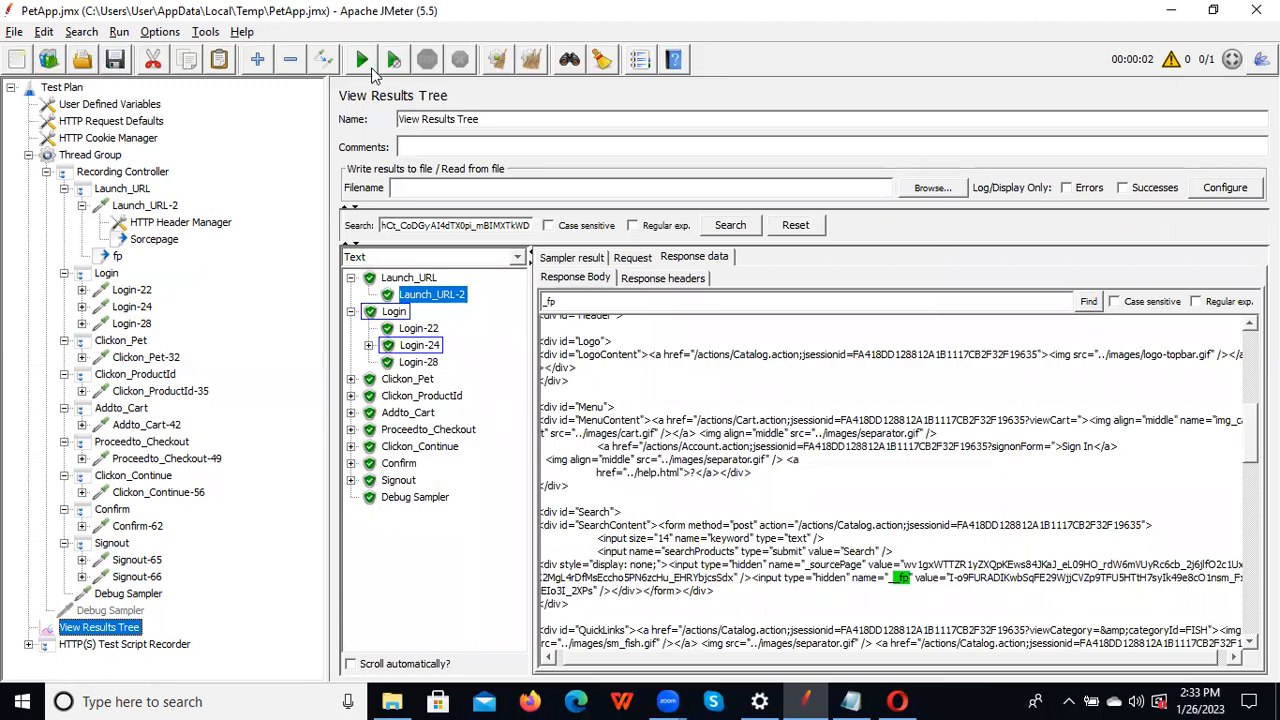
pyautogui.click(495, 64)
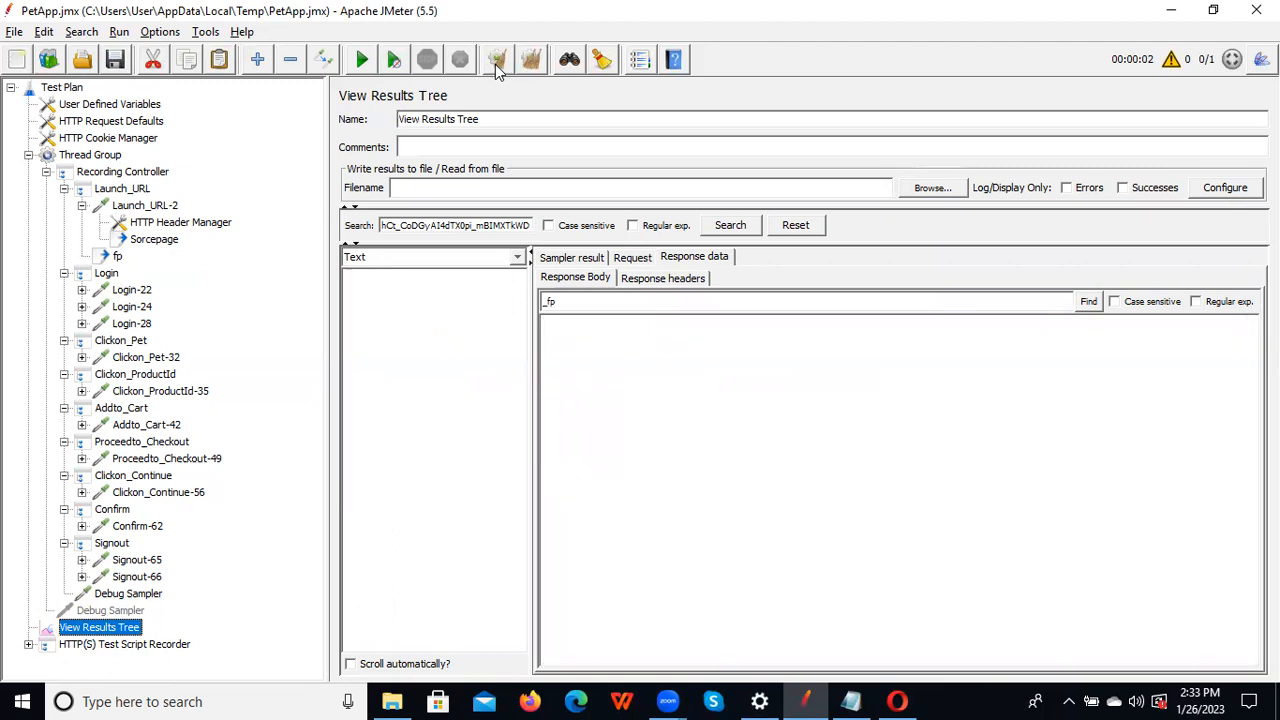
pyautogui.click(362, 62)
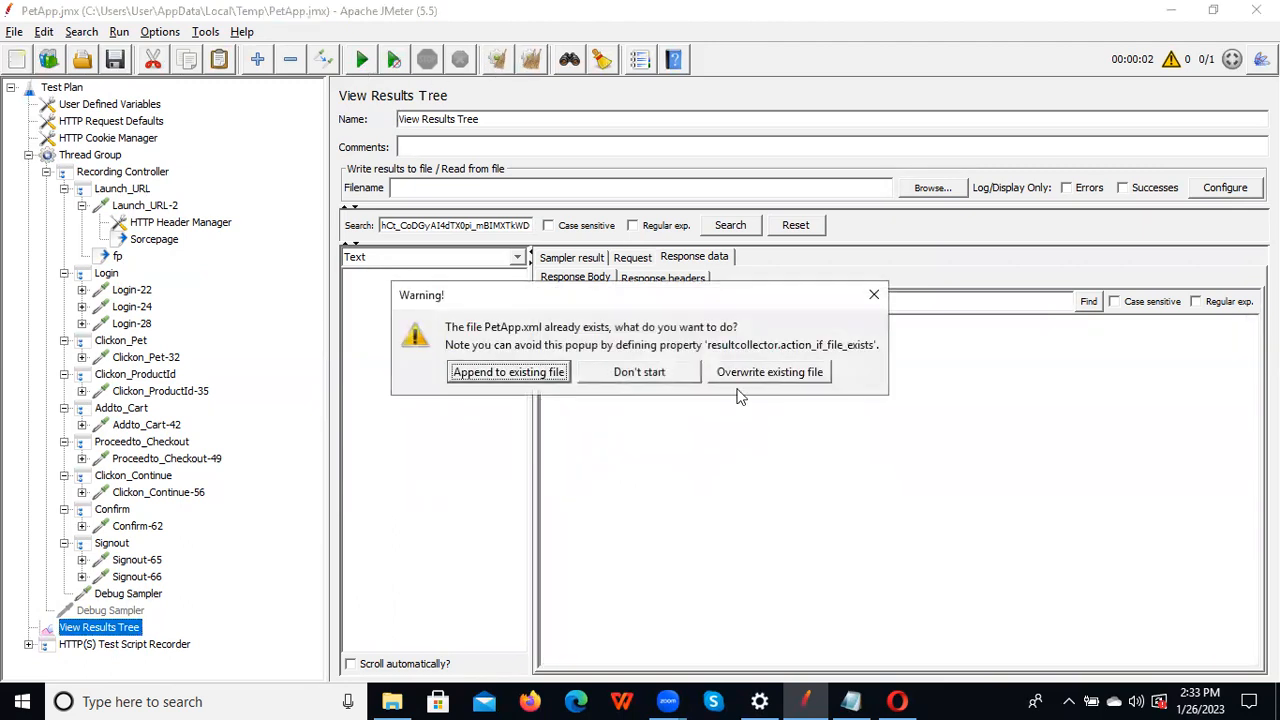
pyautogui.click(777, 371)
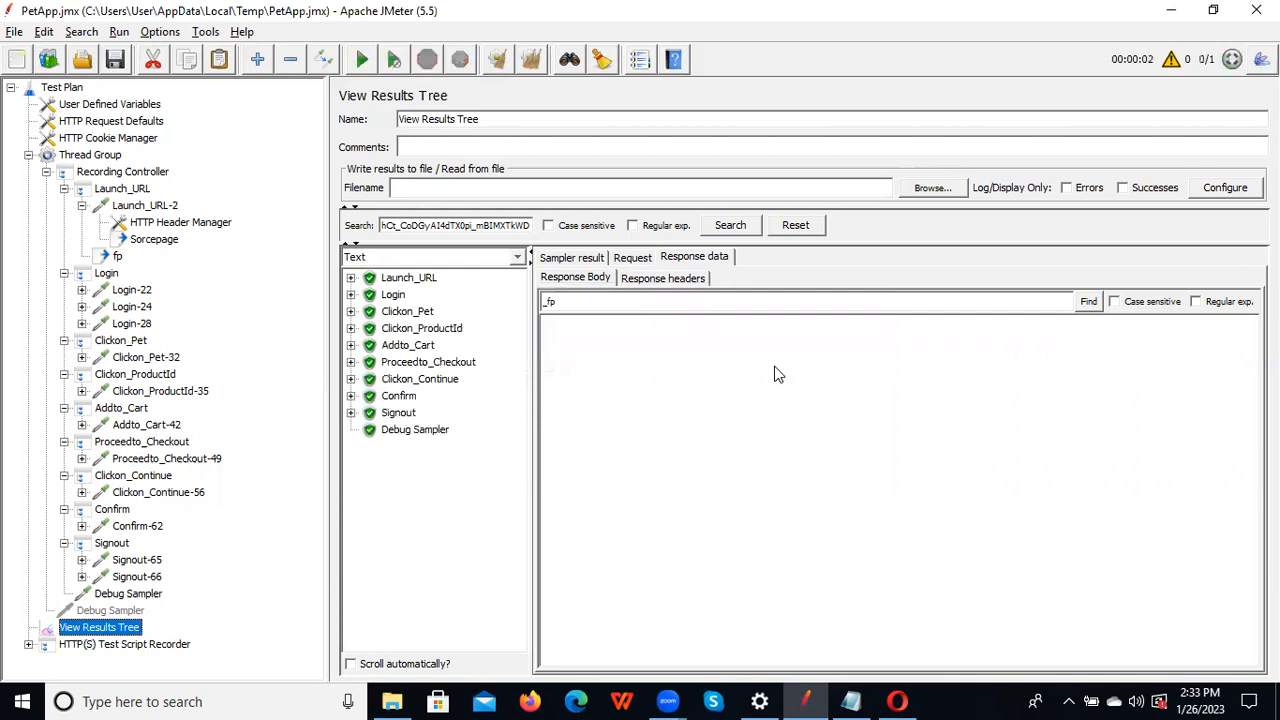
pyautogui.click(351, 295)
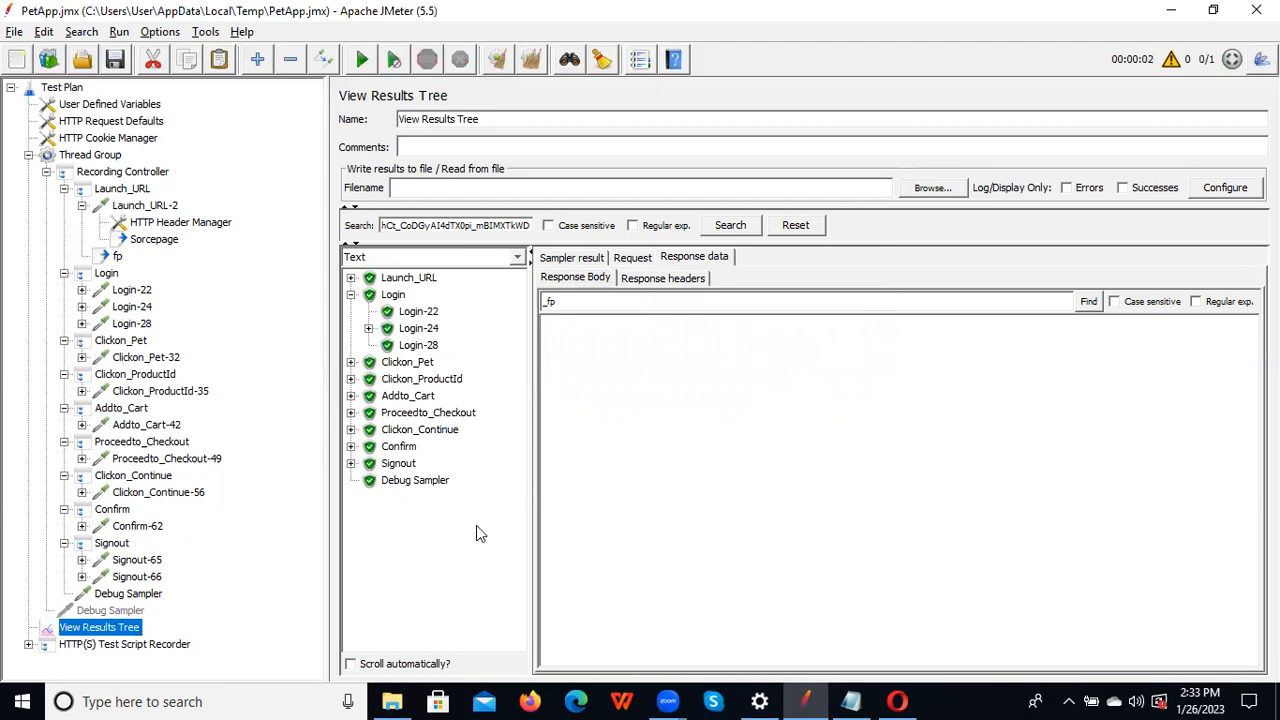
pyautogui.click(433, 483)
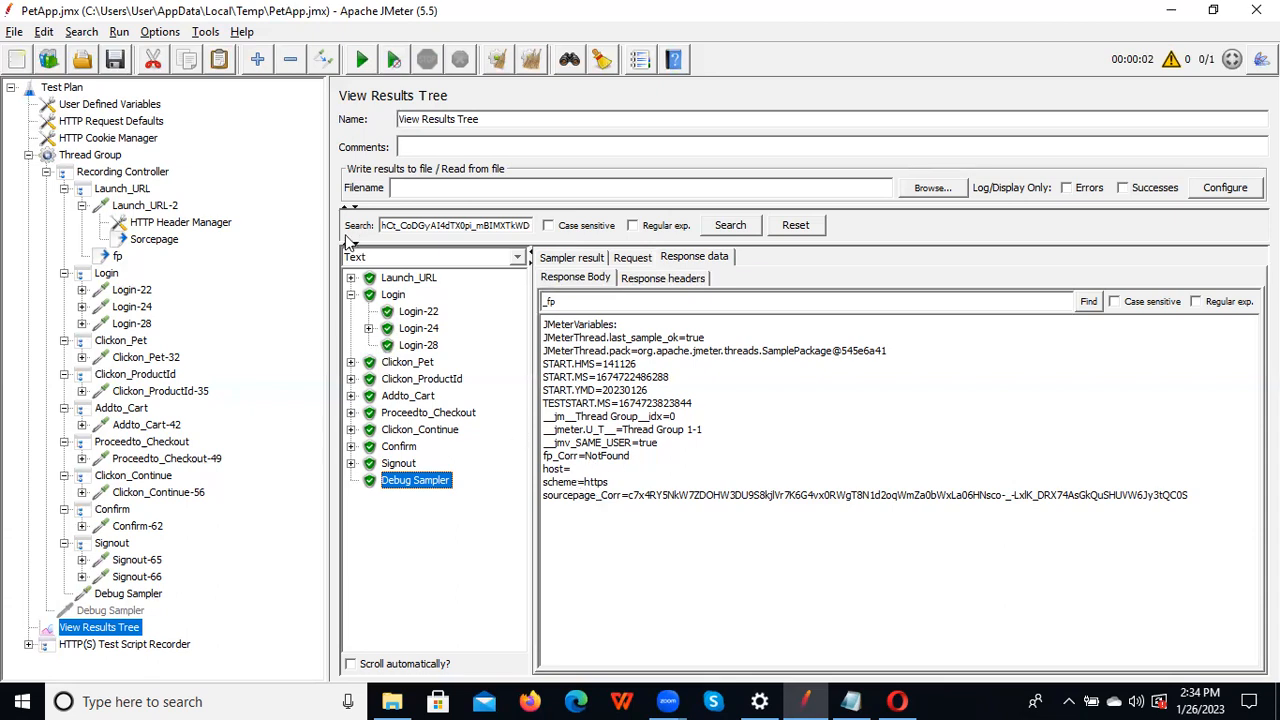
# Remove 676544 from the end of the fp extractor's left boundary and save the test plan
pyautogui.click(120, 257)
pyautogui.click(708, 279)
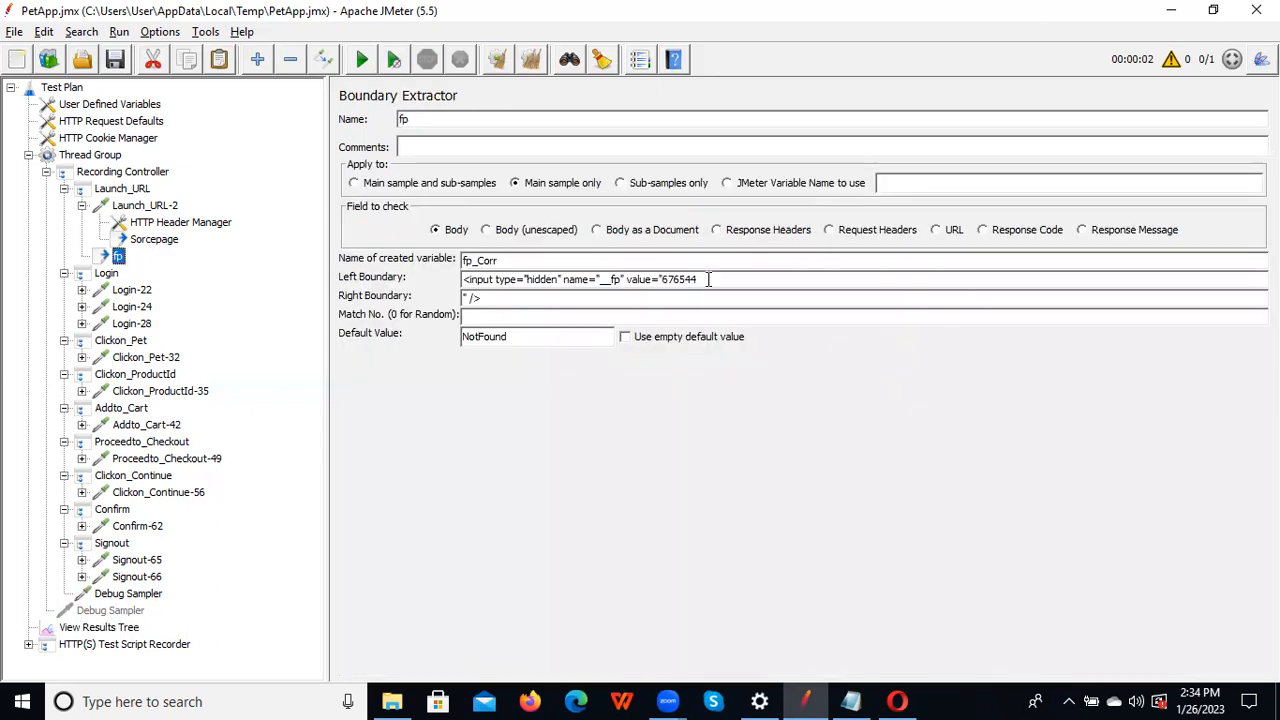
pyautogui.press('BackSpace')
pyautogui.press('BackSpace')
pyautogui.press('BackSpace')
pyautogui.press('BackSpace')
pyautogui.press('BackSpace')
pyautogui.press('BackSpace')
pyautogui.click(115, 62)
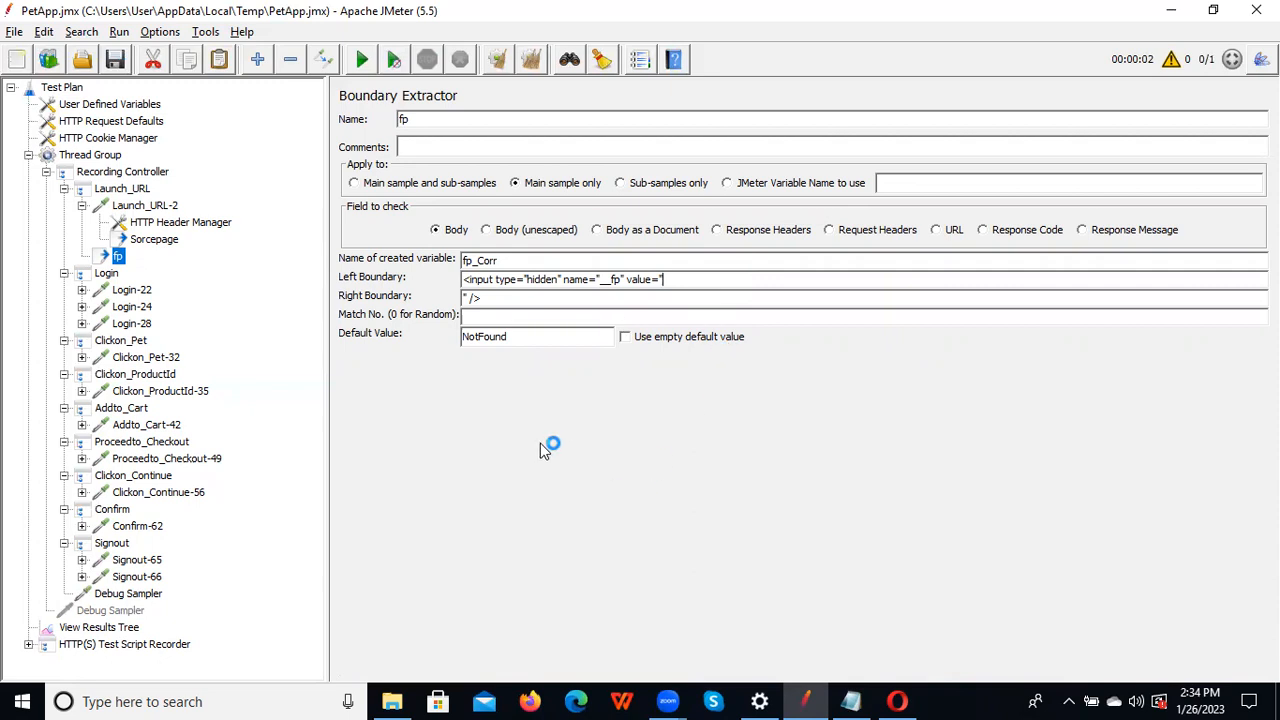
# Open the search-and-replace dialog for the test plan tree and clear the previous search text
pyautogui.hotkey('ctrl', 'f')
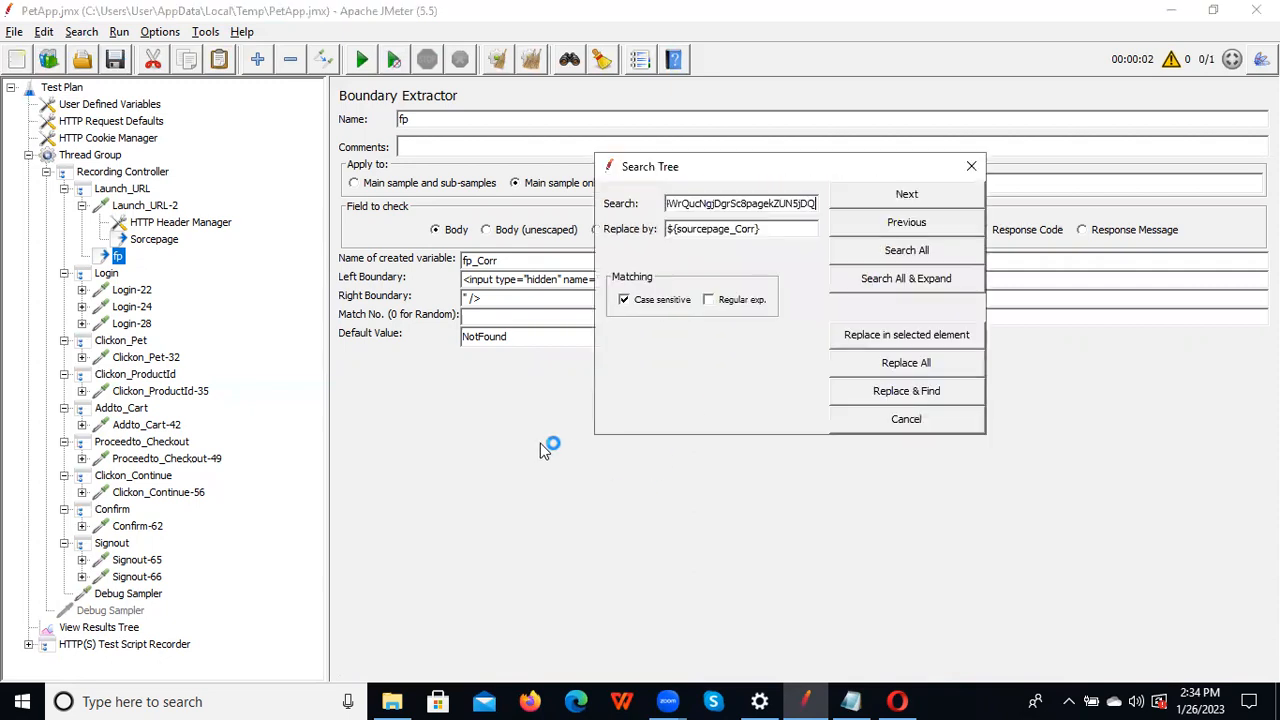
pyautogui.doubleClick(763, 202)
pyautogui.press('BackSpace')
pyautogui.write('" />')
pyautogui.press('BackSpace')
pyautogui.press('BackSpace')
pyautogui.press('BackSpace')
pyautogui.press('BackSpace')
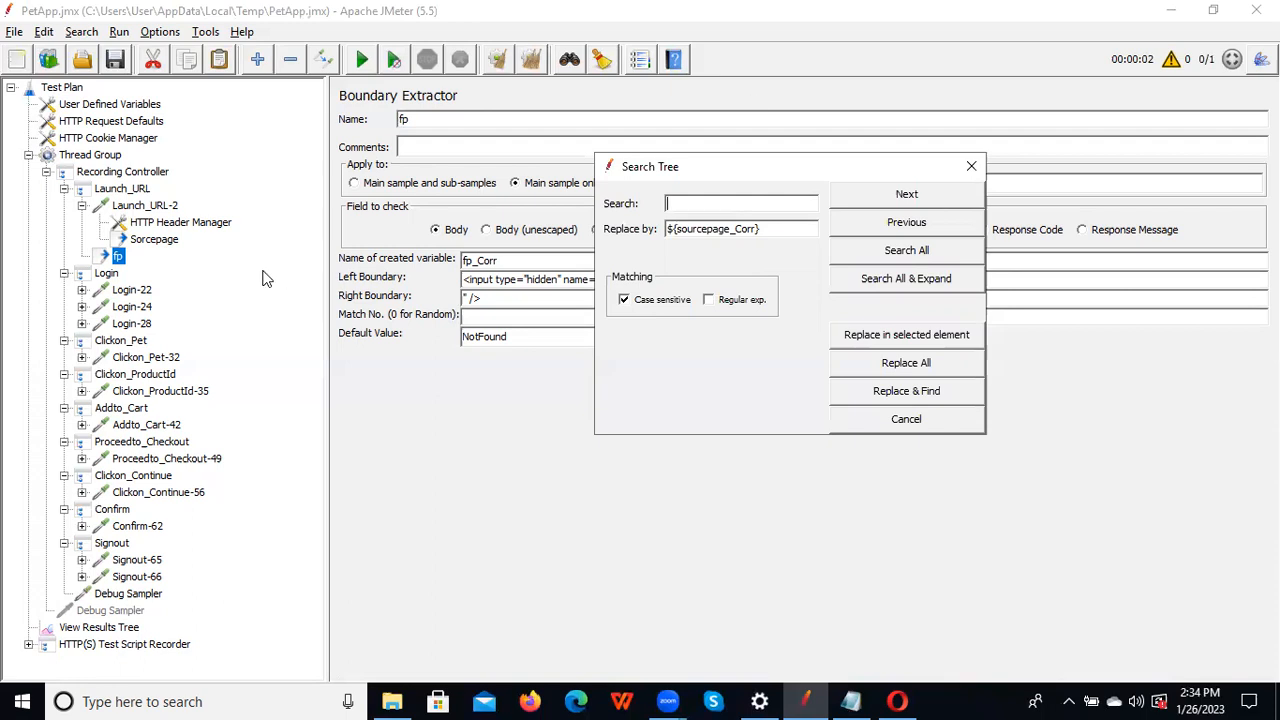
# Copy the __fp parameter value from the Login-24 request and enter it as the search text
pyautogui.click(127, 310)
pyautogui.moveTo(690, 173); pyautogui.dragTo(691, 76)
pyautogui.doubleClick(660, 428)
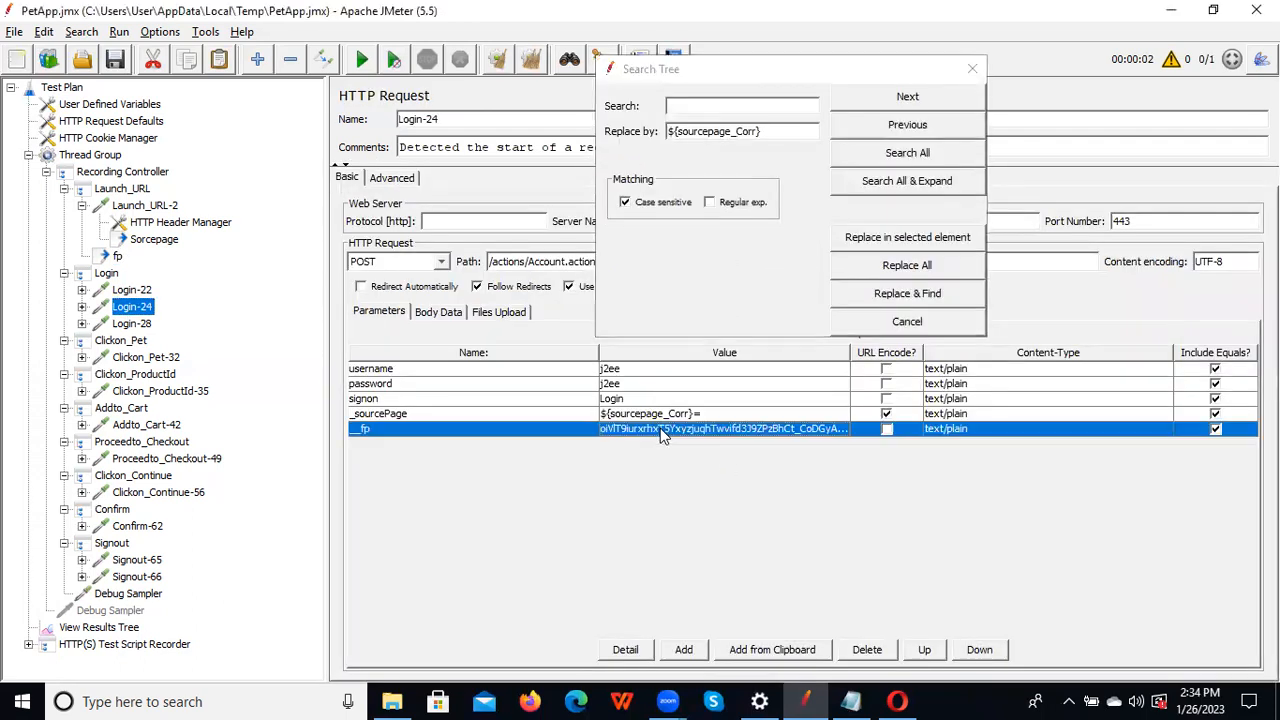
pyautogui.hotkey('ctrl', 'a')
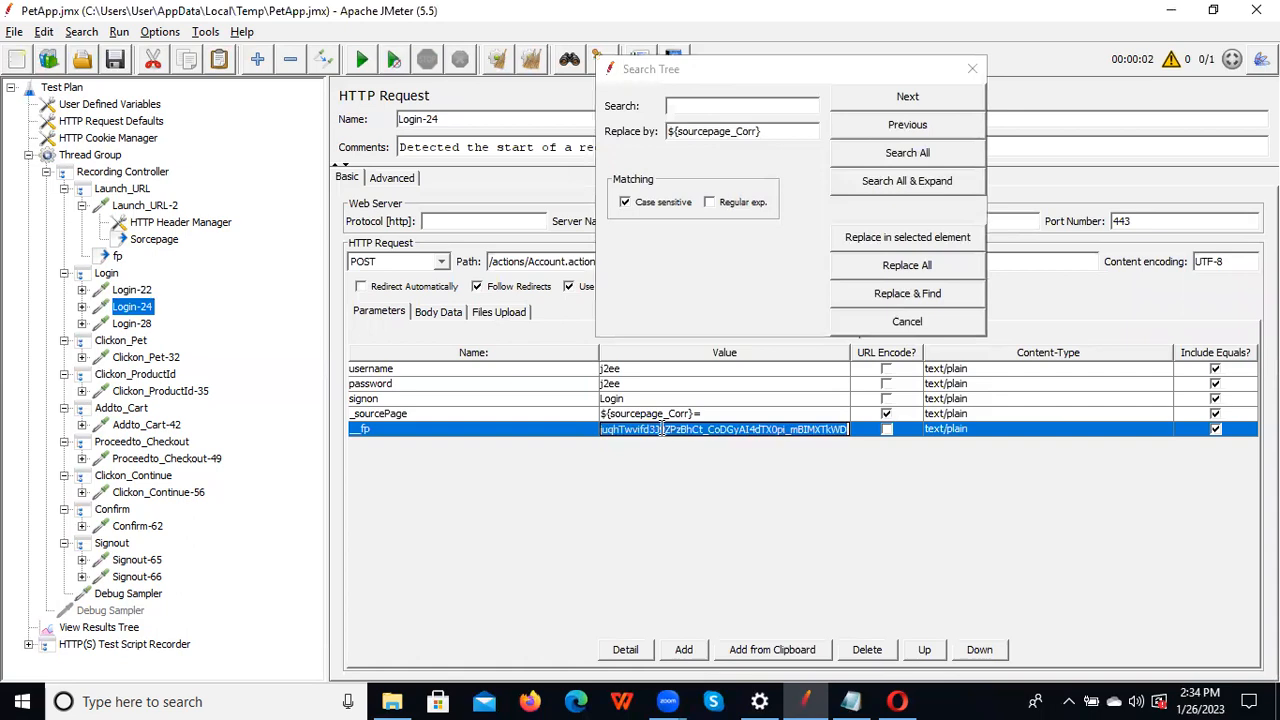
pyautogui.click(768, 104)
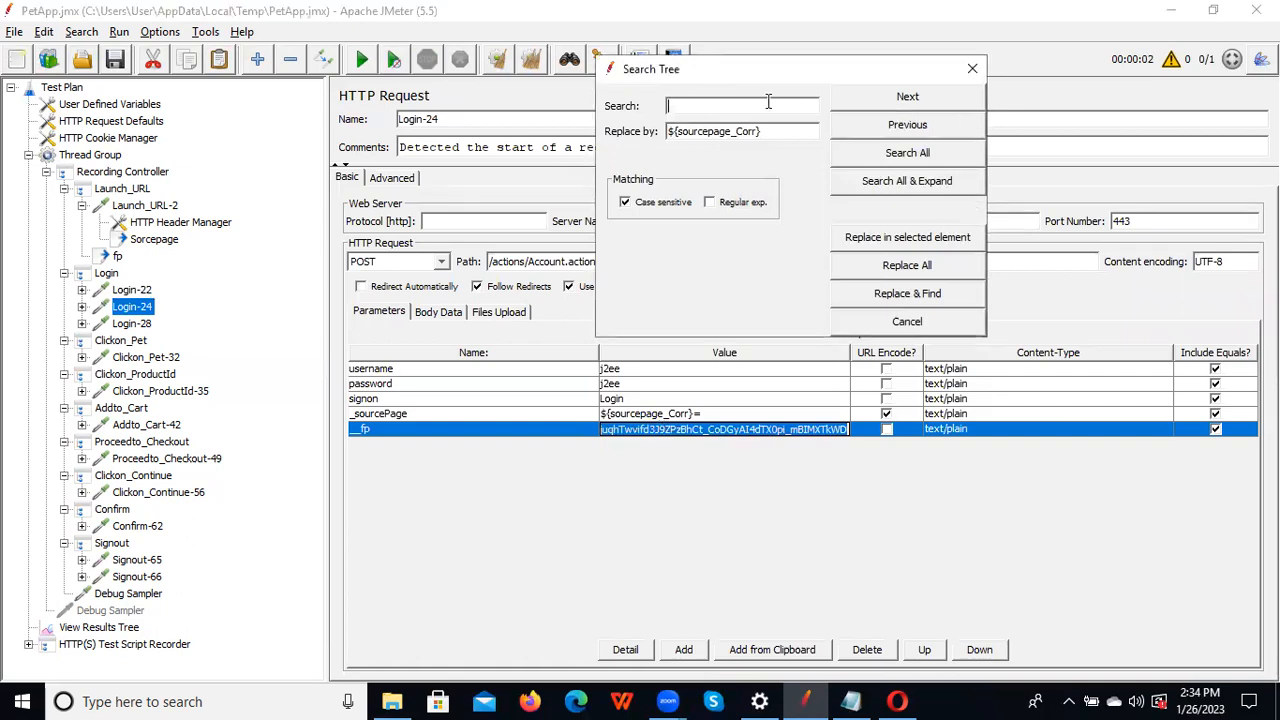
pyautogui.write('iuqhTwvifd3J9ZPzBhCt_CoDGyAI4dTX0pi_mBIMXTkWD')
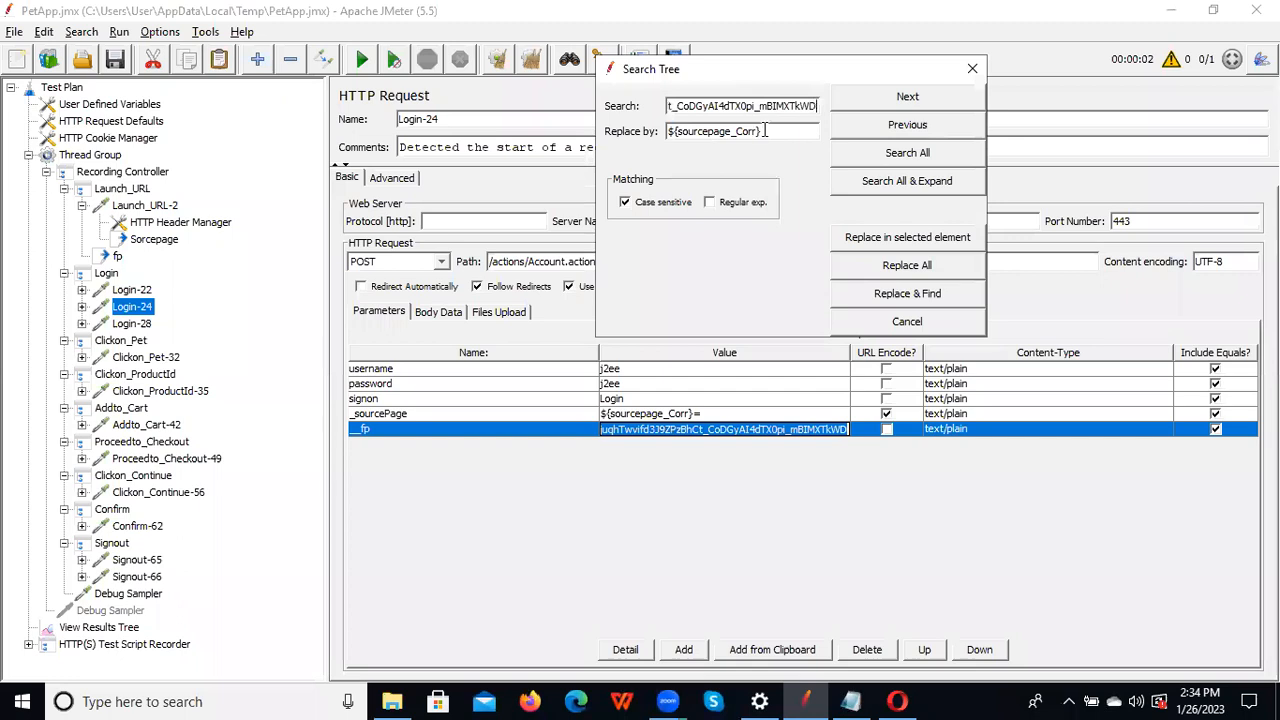
# Set the replacement text to ${fp_Corr}, copying the variable name from the fp Boundary Extractor
pyautogui.moveTo(768, 130); pyautogui.dragTo(465, 120)
pyautogui.press('BackSpace')
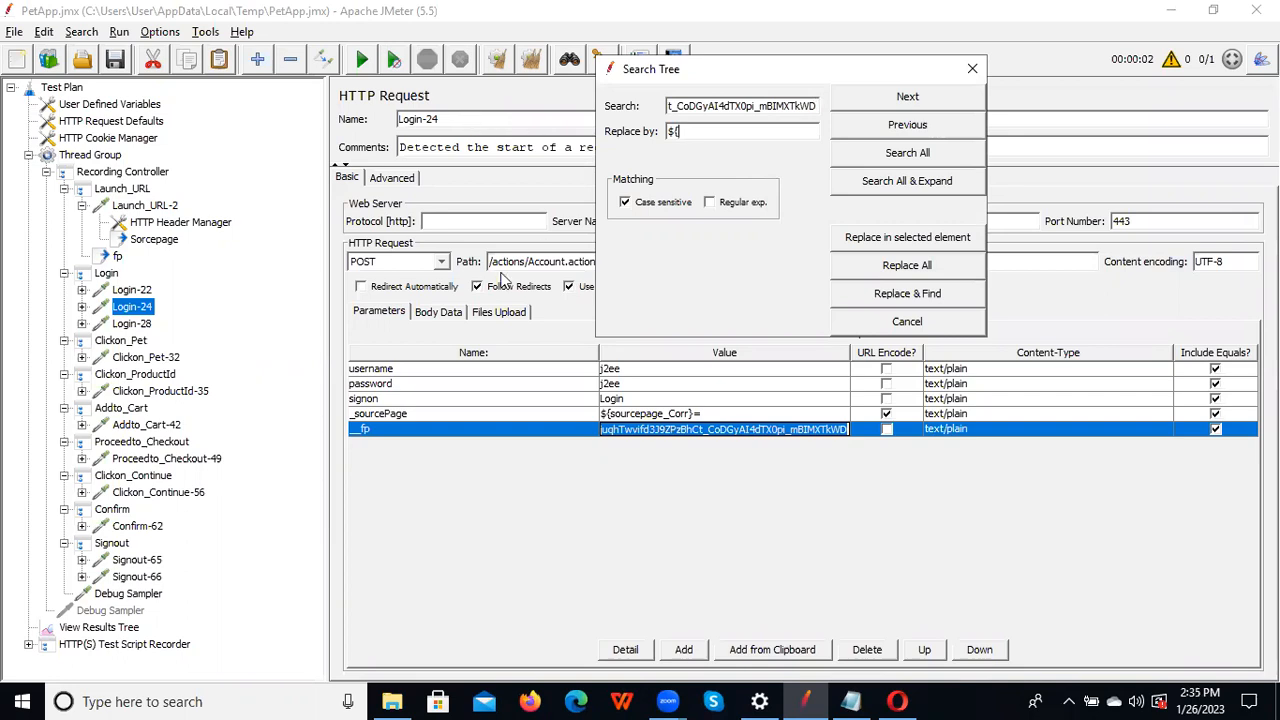
pyautogui.click(124, 258)
pyautogui.doubleClick(515, 264)
pyautogui.hotkey('ctrl', 'c')
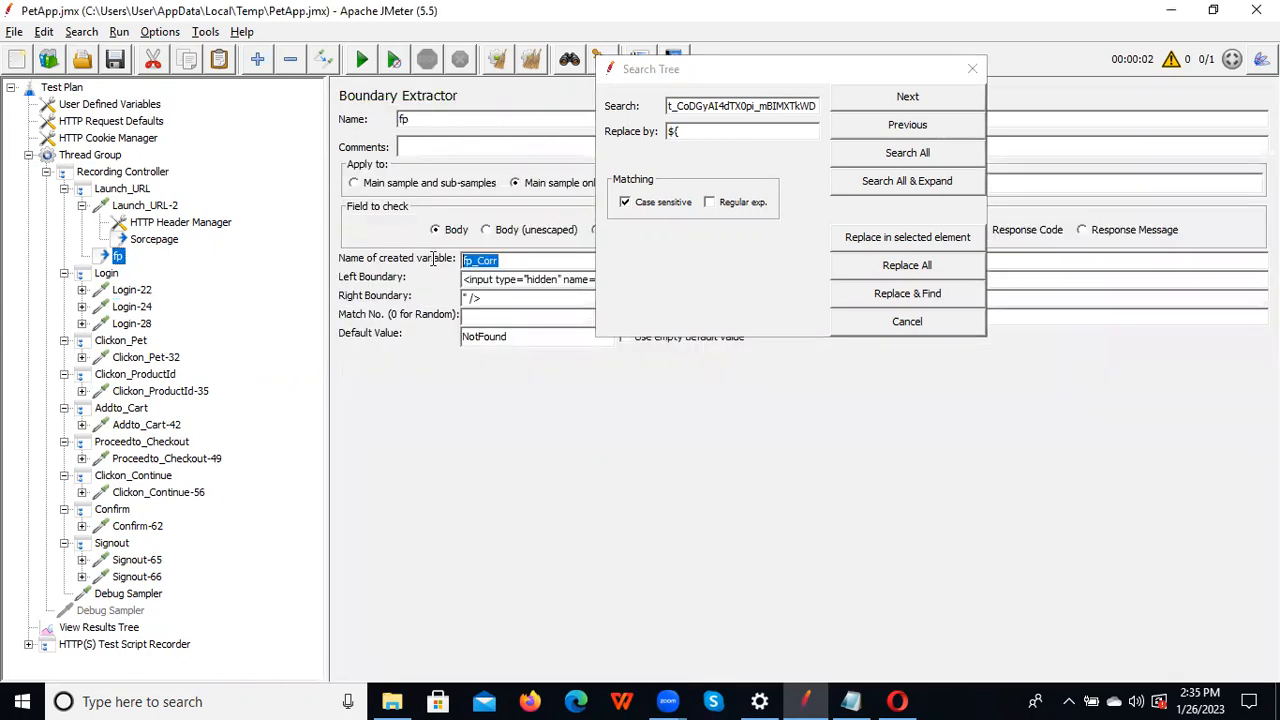
pyautogui.click(710, 136)
pyautogui.hotkey('ctrl', 'v')
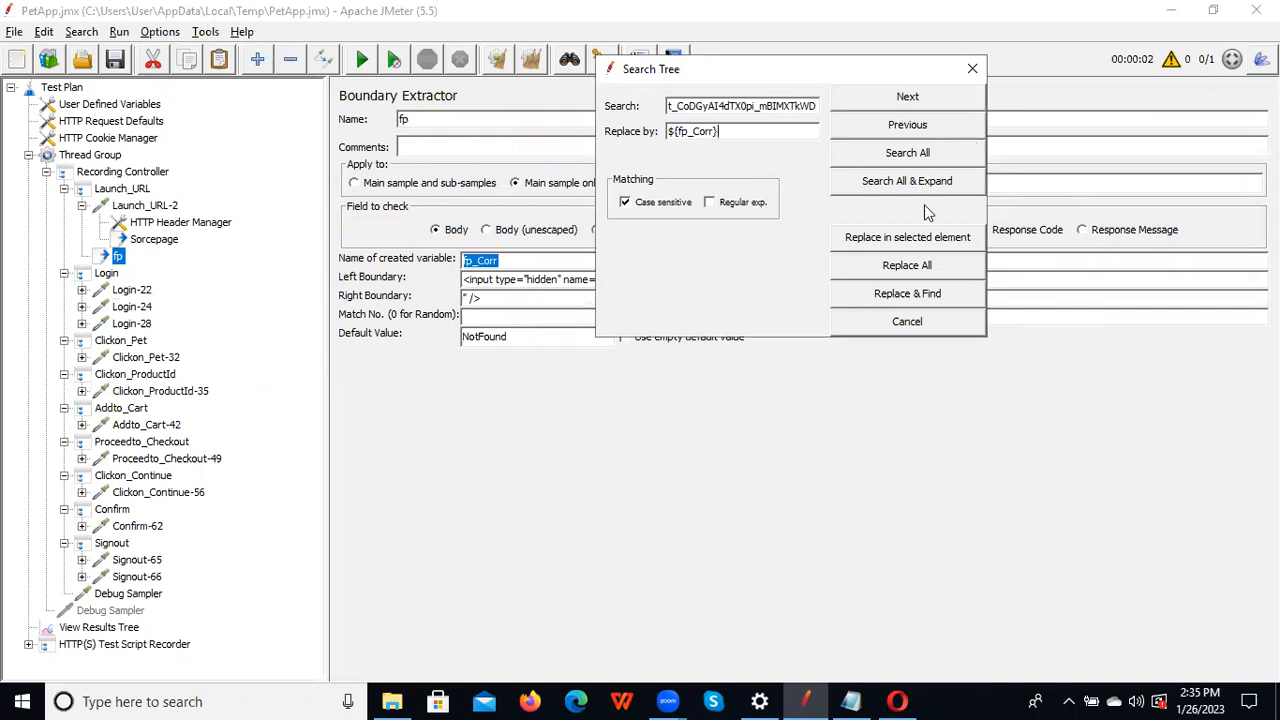
# Find the hard-coded __fp value in Login-24, replace it with ${fp_Corr}, and save the test plan
pyautogui.click(899, 96)
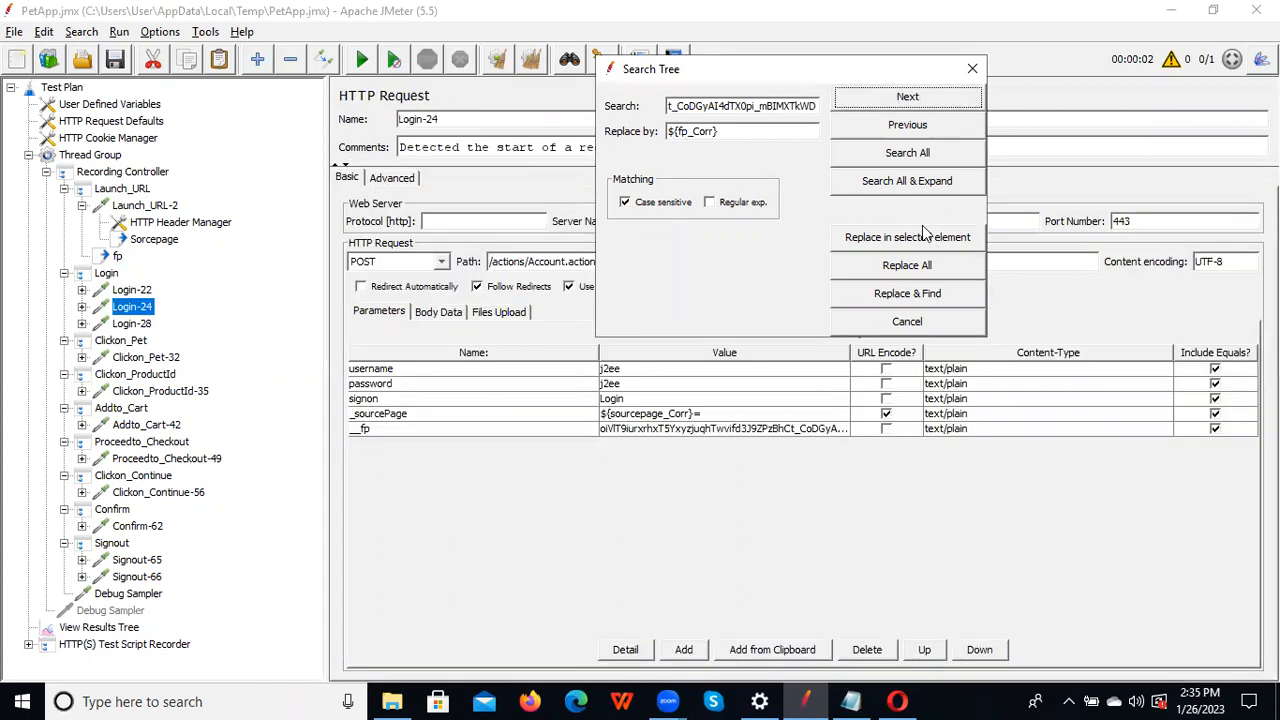
pyautogui.click(895, 301)
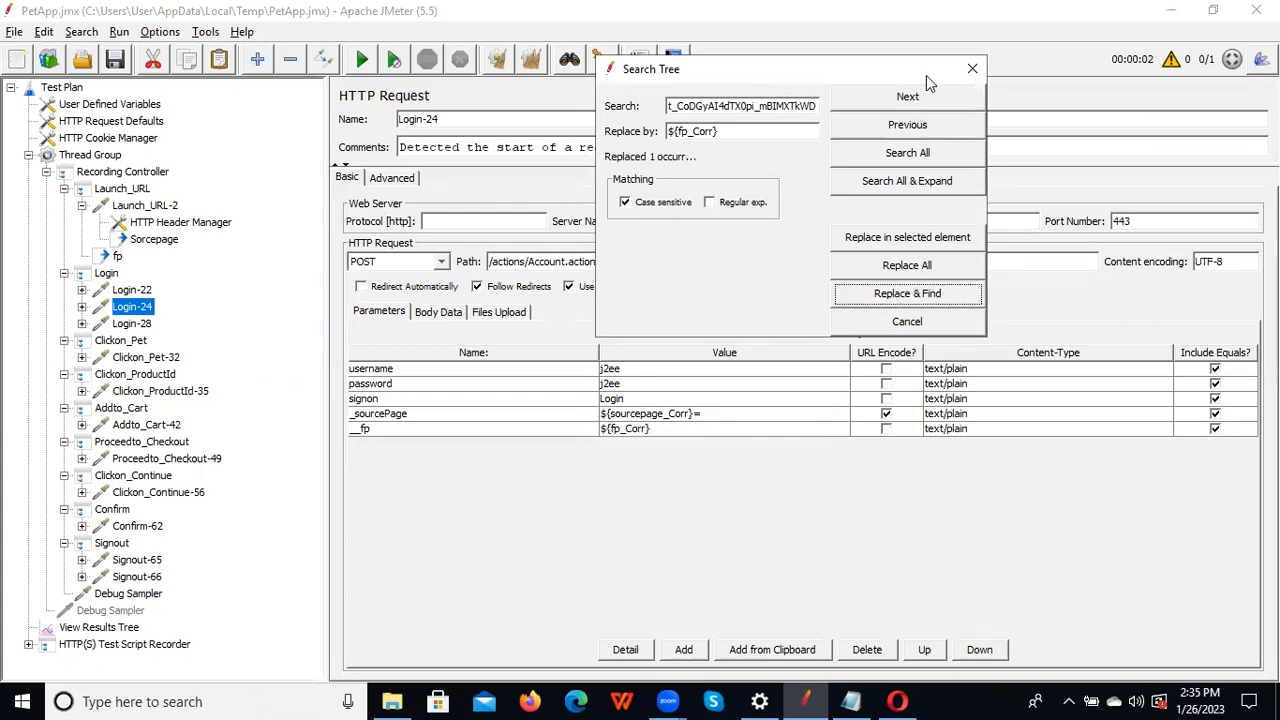
pyautogui.click(906, 102)
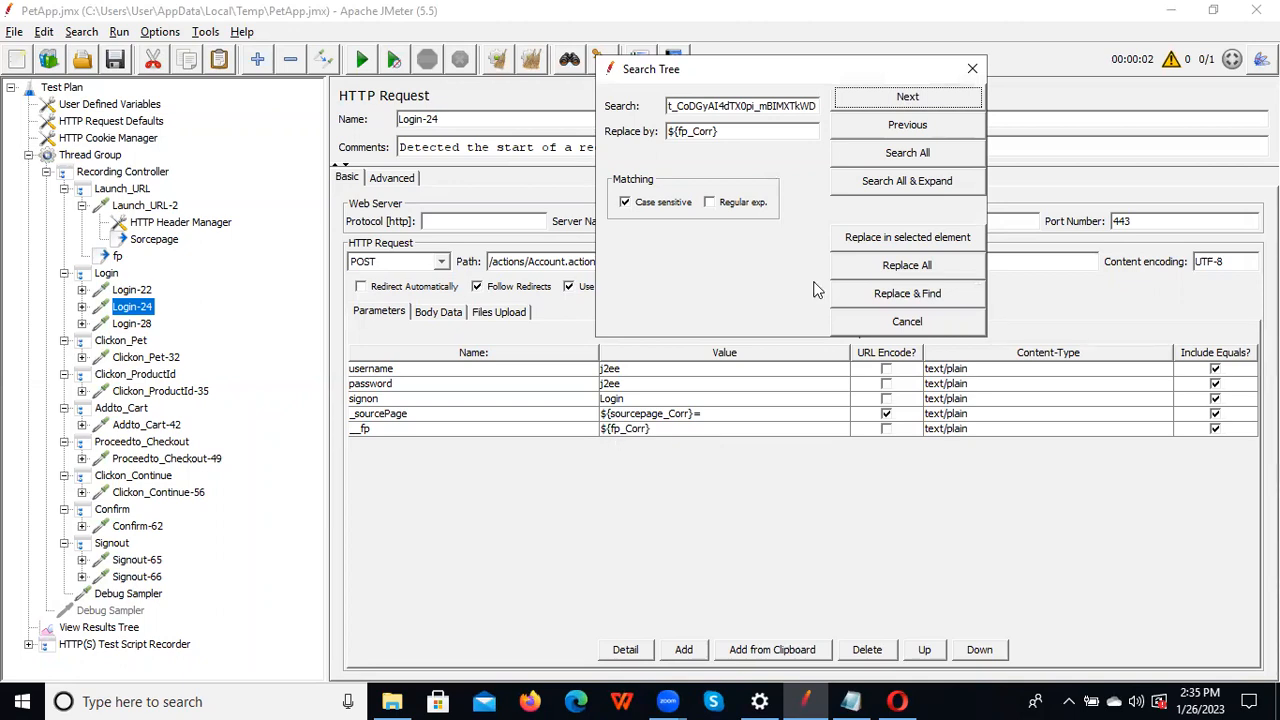
pyautogui.click(972, 68)
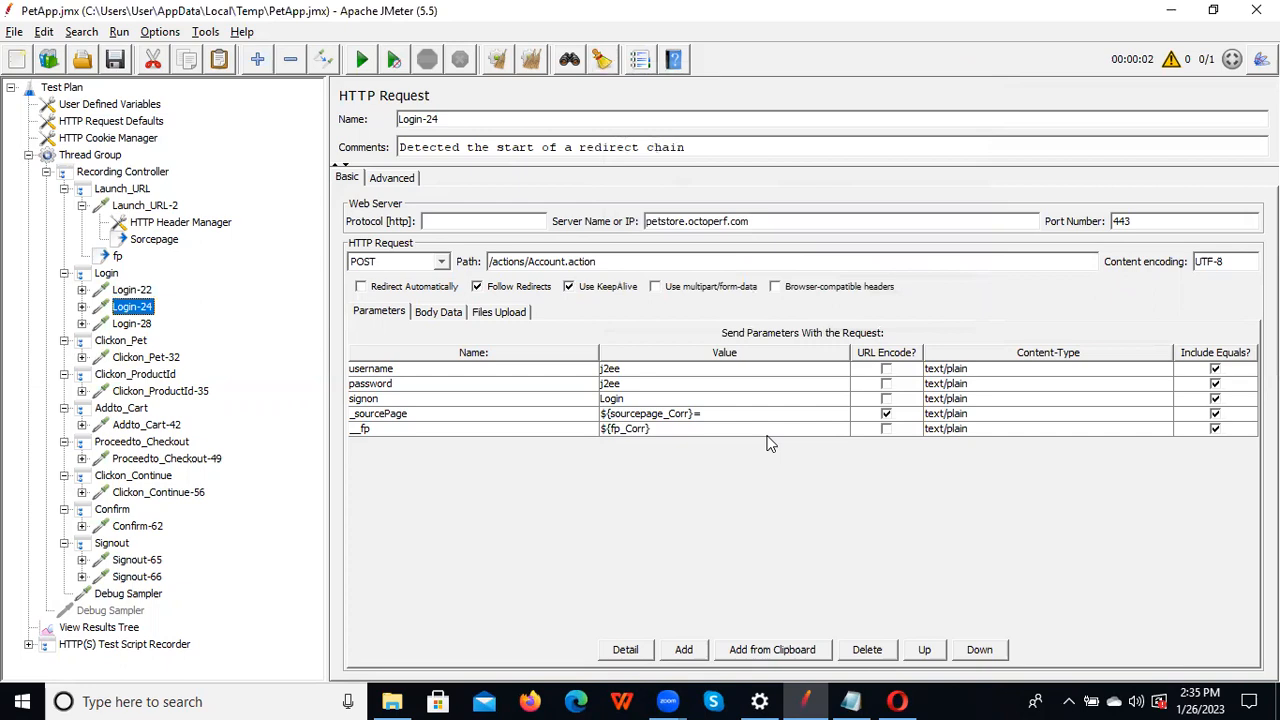
pyautogui.click(114, 63)
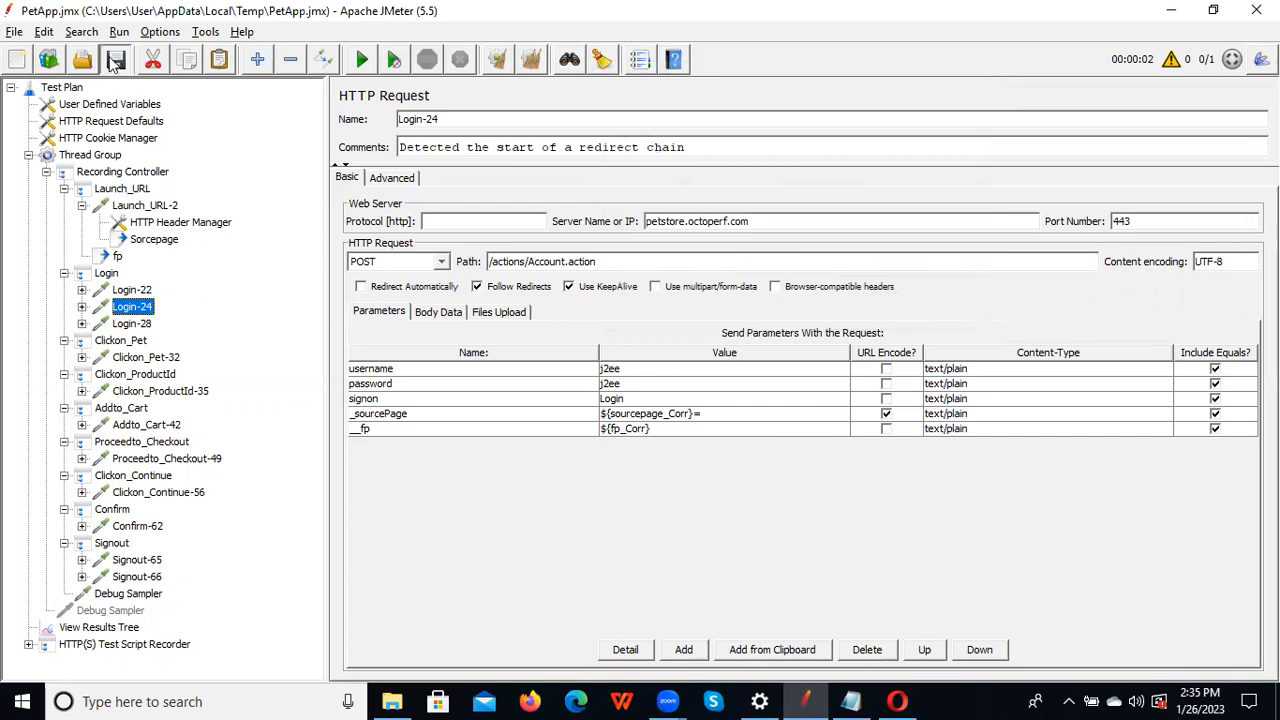
# Clear the previous results in View Results Tree, rerun the test, and view the Debug Sampler response for the extracted variables
pyautogui.click(100, 628)
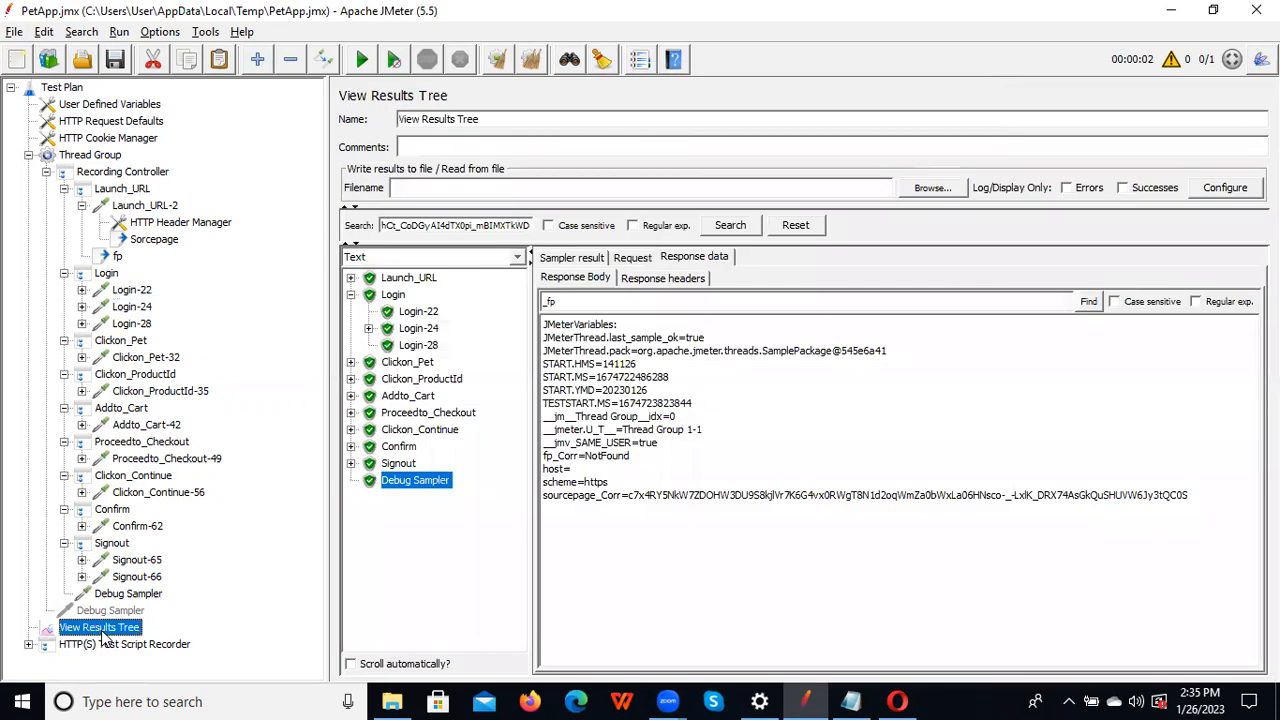
pyautogui.click(497, 66)
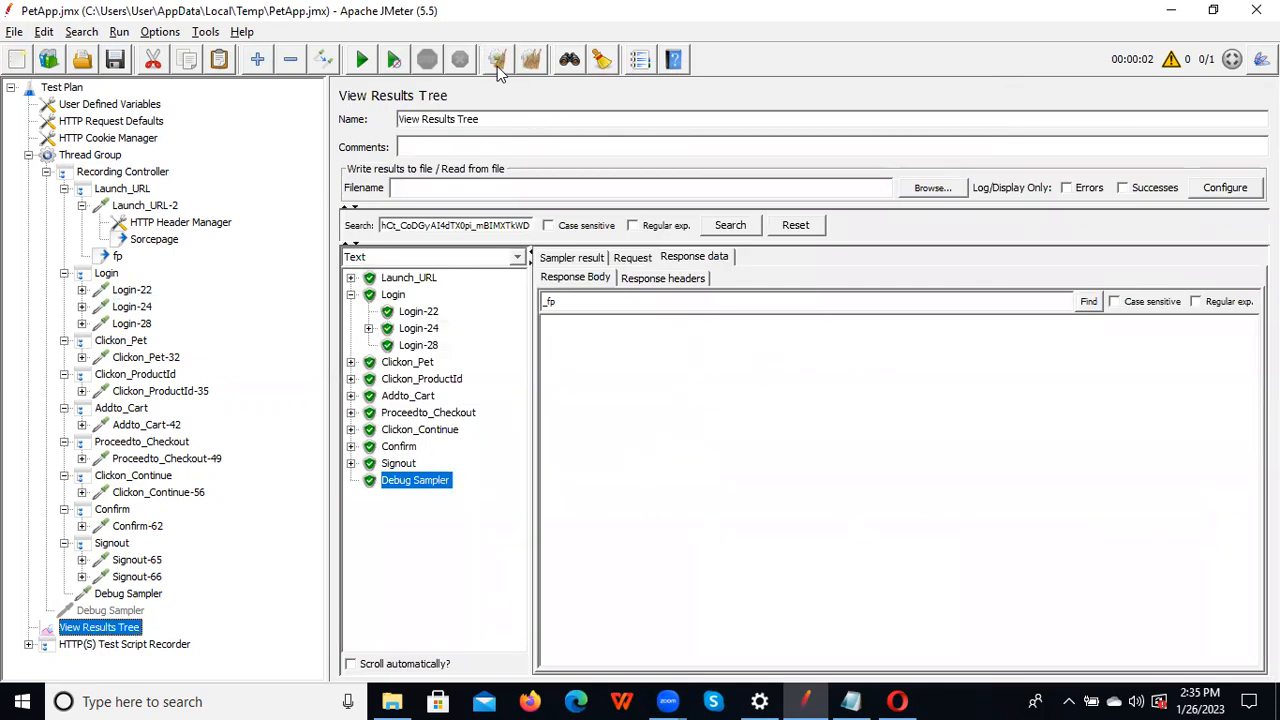
pyautogui.click(364, 66)
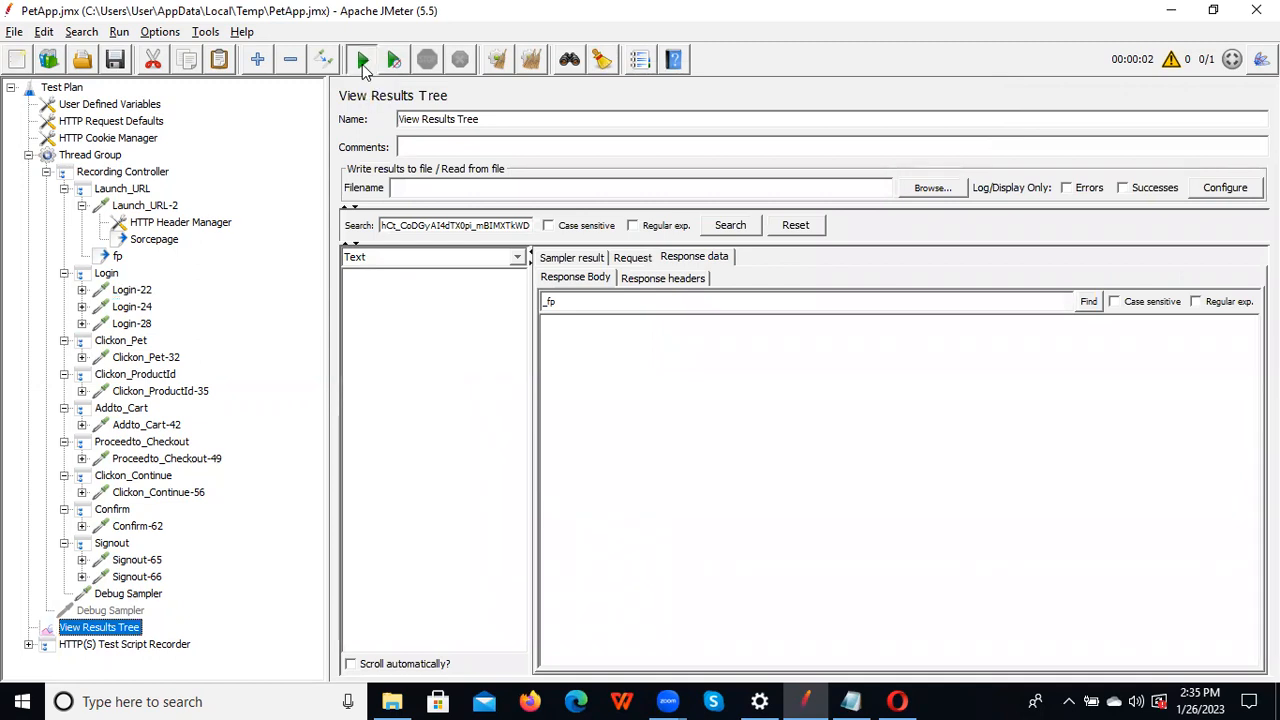
pyautogui.click(765, 372)
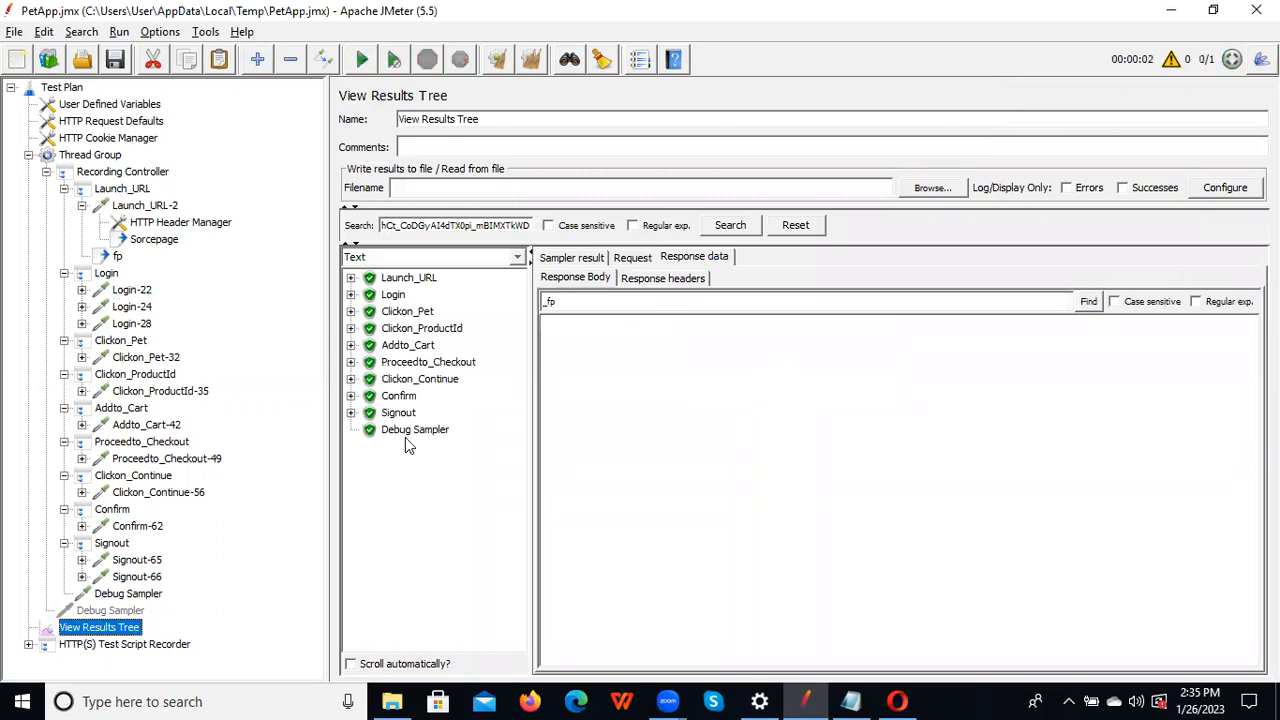
pyautogui.click(410, 435)
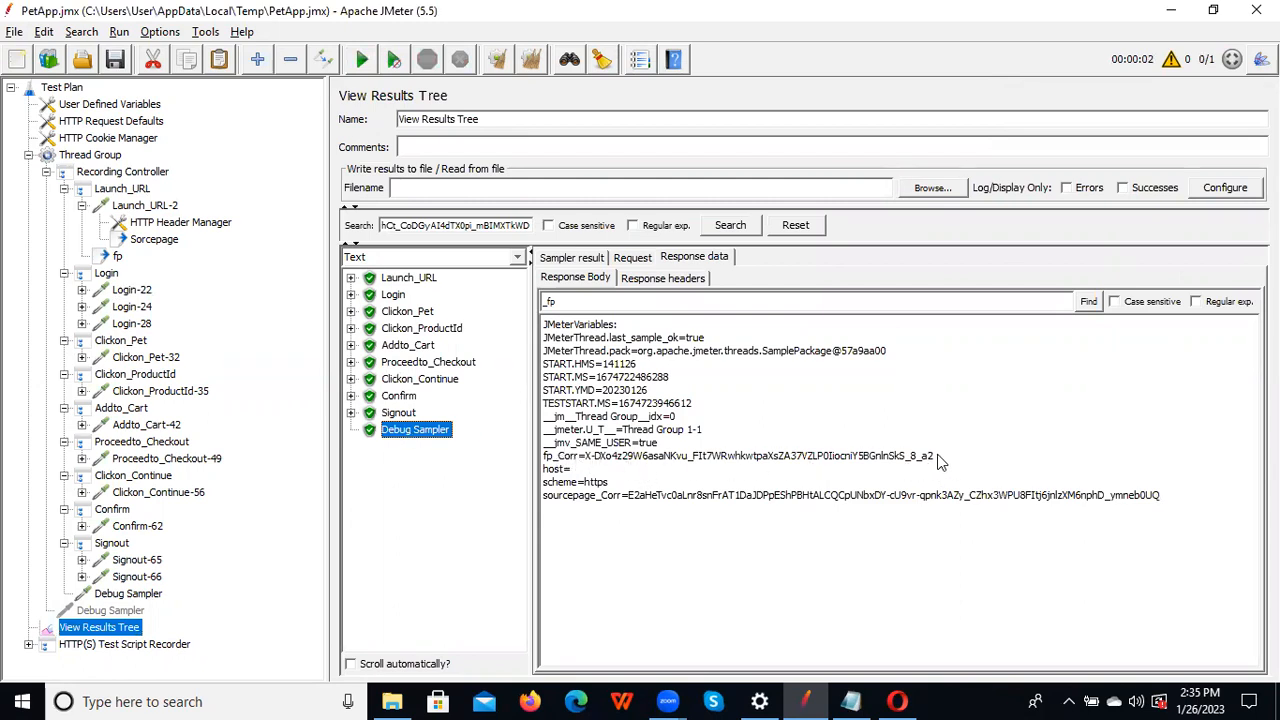
# Copy the fp_Corr value into the Notepad notes below the __fp input tag, and break that tag's line before its quoted value
pyautogui.moveTo(937, 458); pyautogui.dragTo(588, 459)
pyautogui.hotkey('ctrl', 'c')
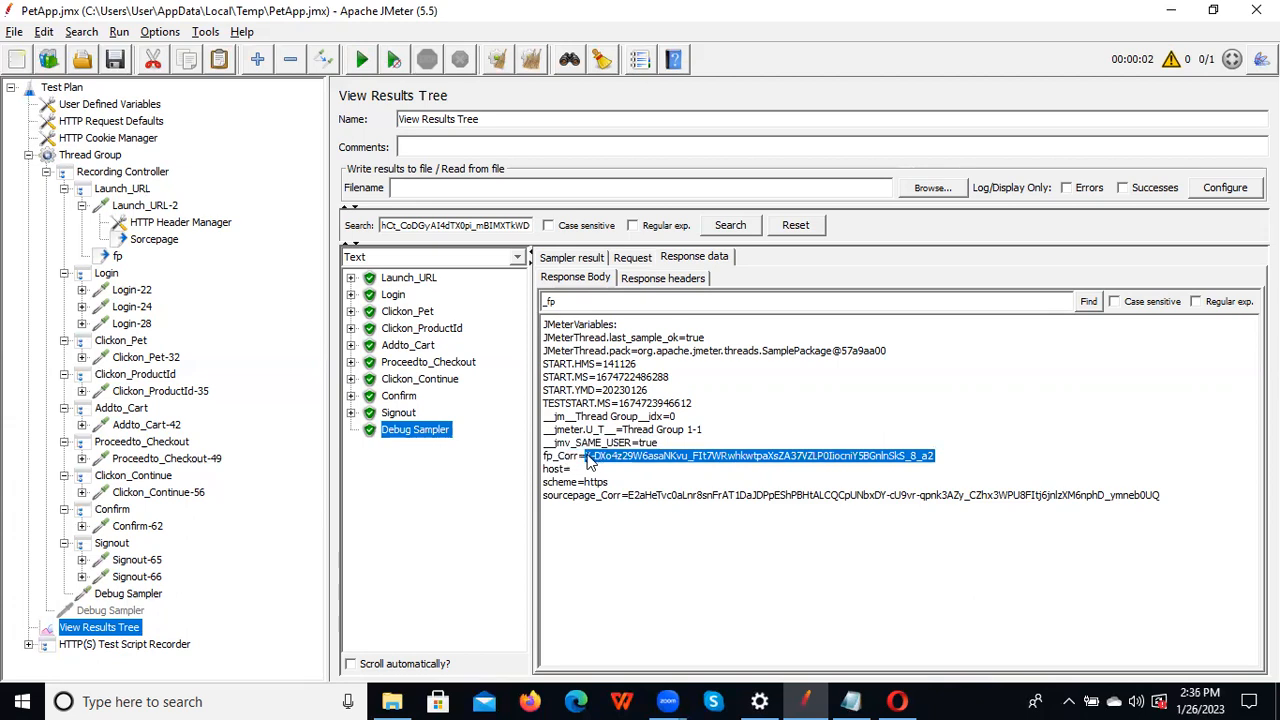
pyautogui.hotkey('alt', 'Tab')
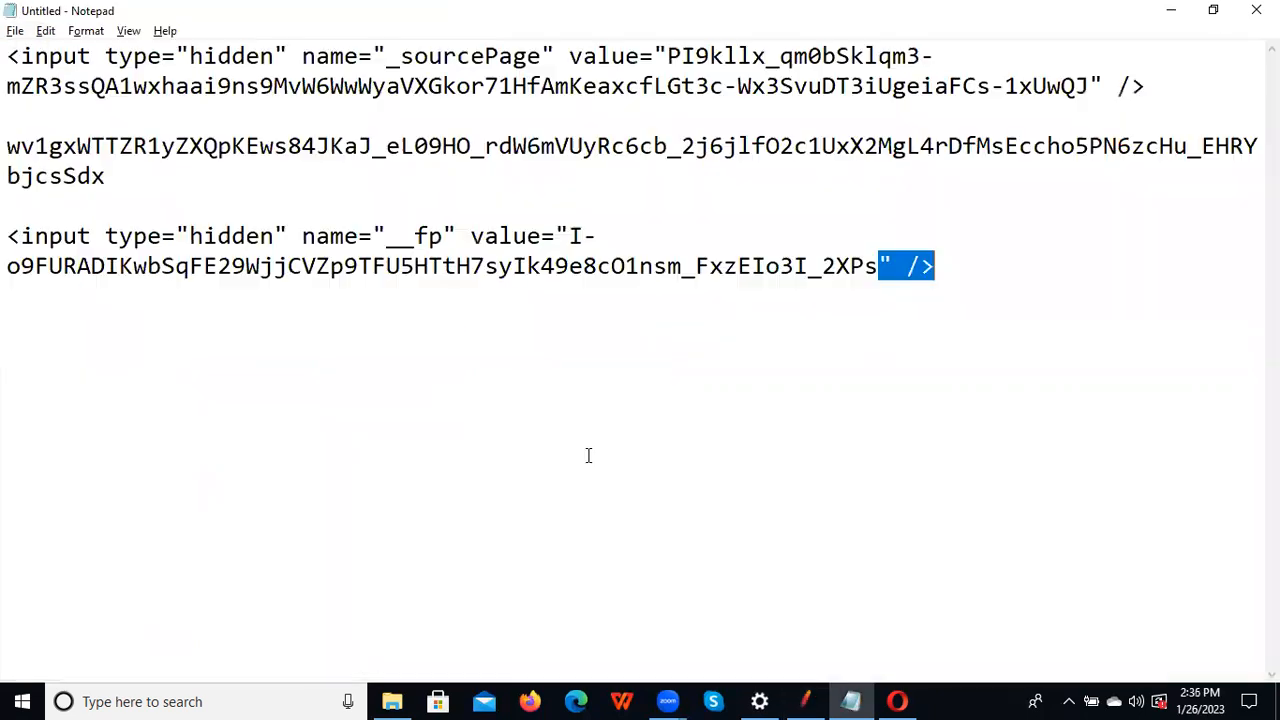
pyautogui.click(954, 263)
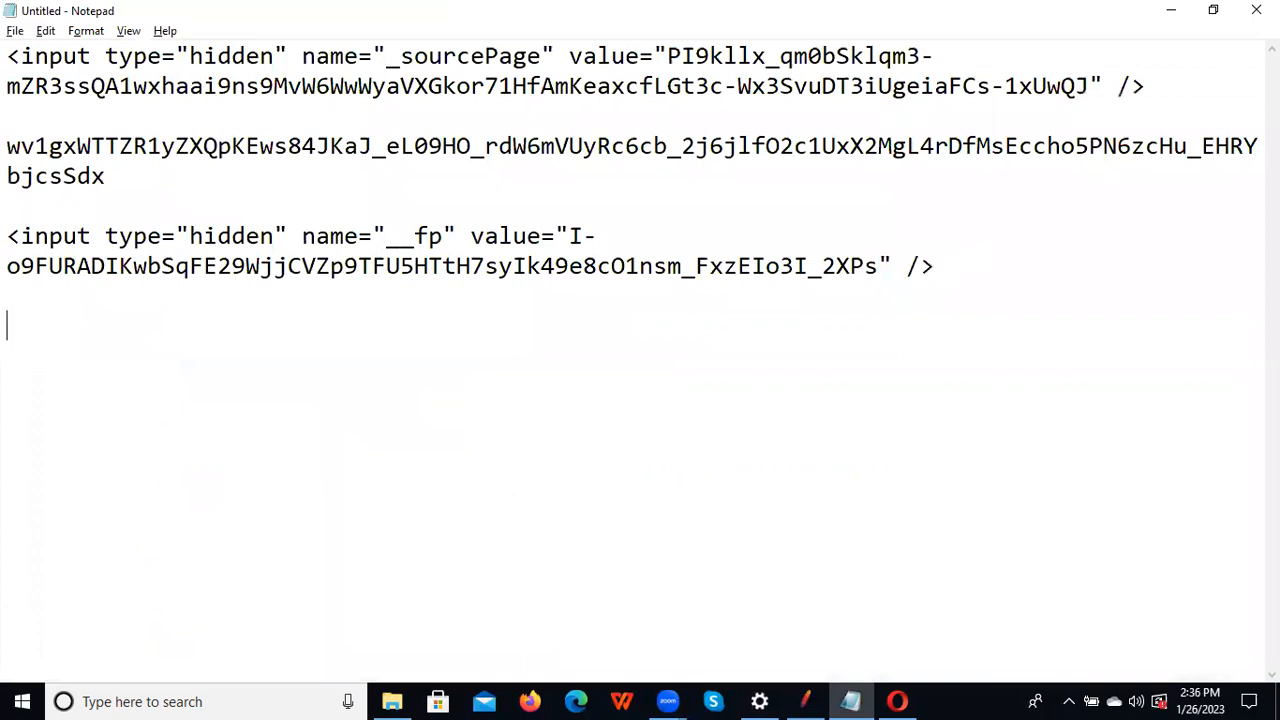
pyautogui.press('Return')
pyautogui.press('Return')
pyautogui.hotkey('ctrl', 'v')
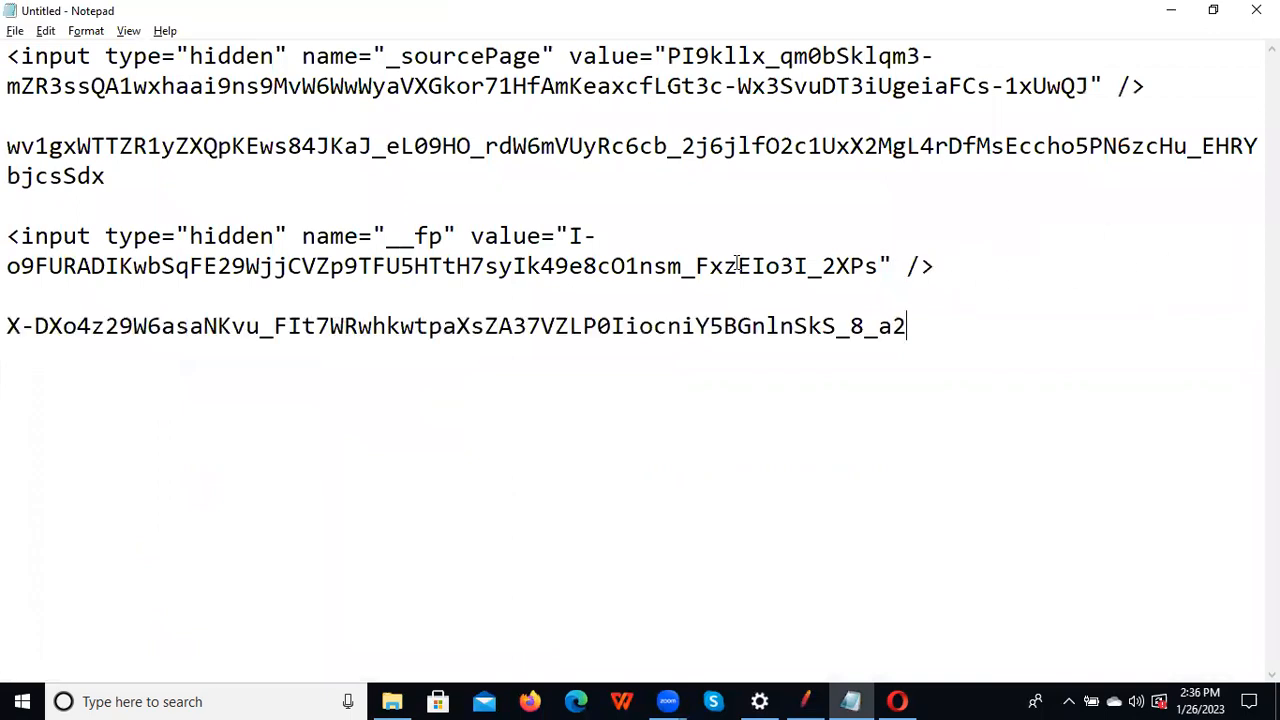
pyautogui.click(557, 236)
pyautogui.press('Return')
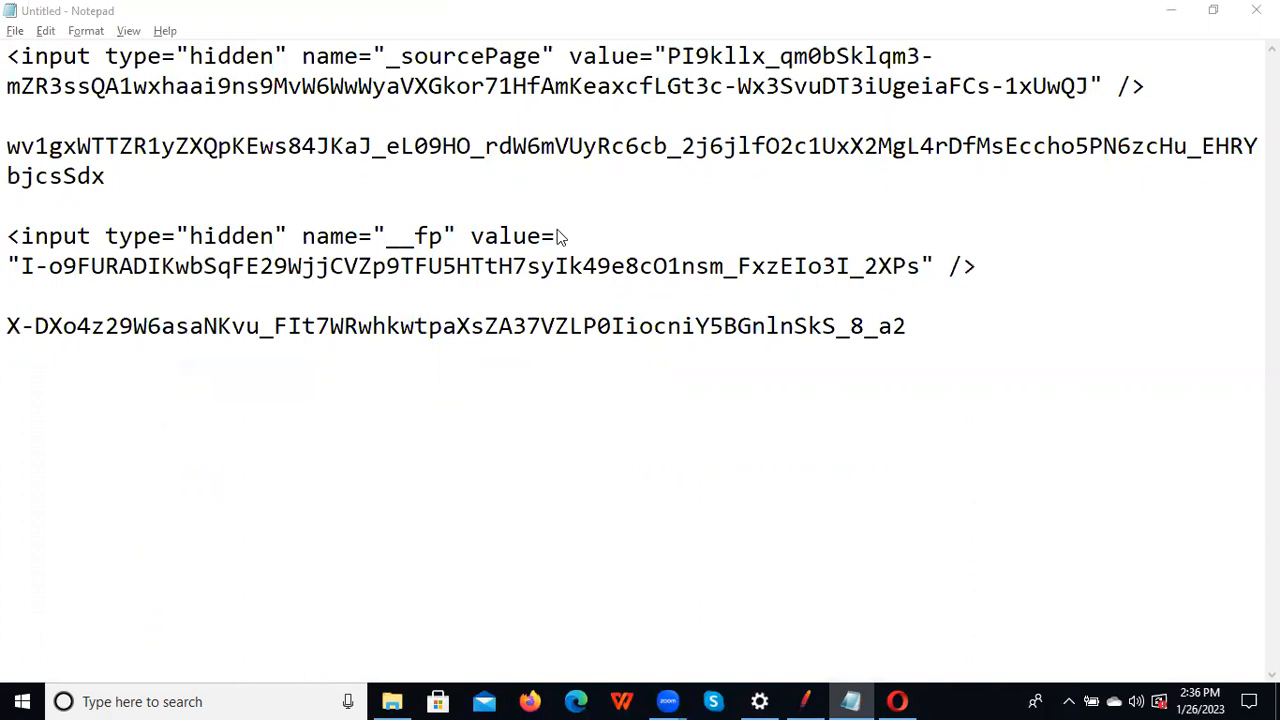
# Copy the sourcepage_Corr value from the Debug Sampler response into Notepad below the earlier _sourcePage value, and return to JMeter
pyautogui.hotkey('alt', 'Tab')
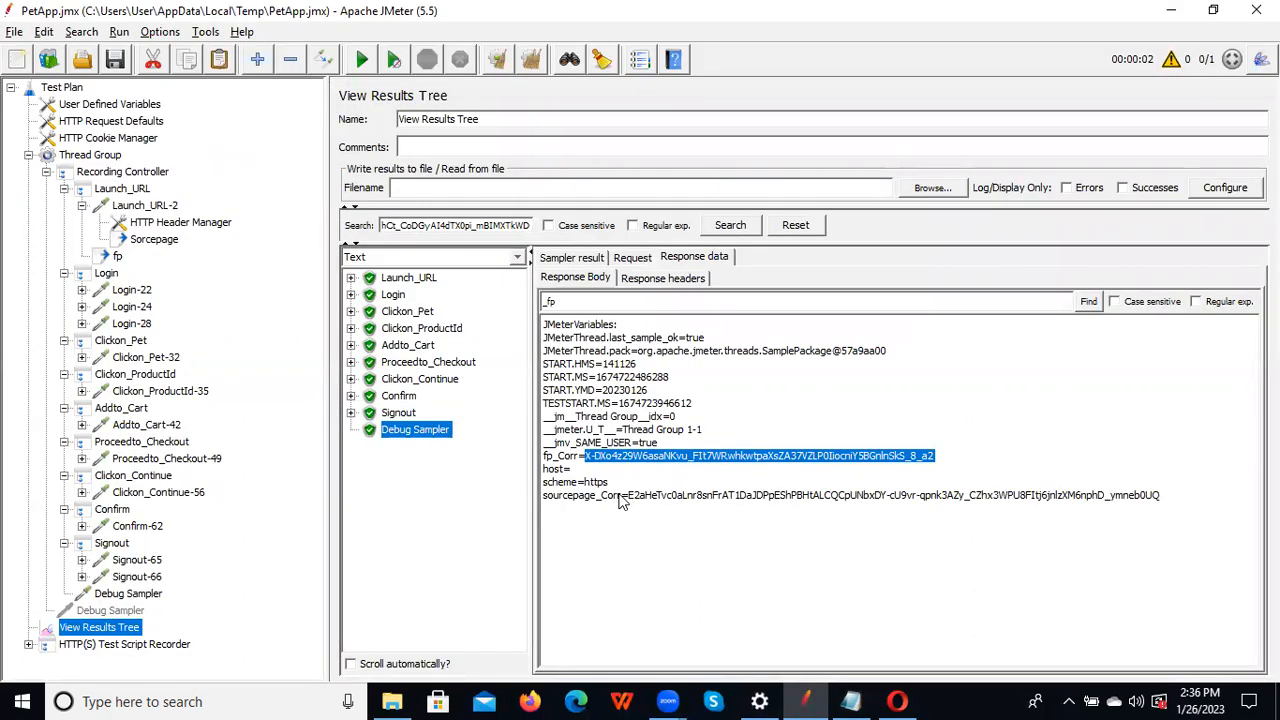
pyautogui.moveTo(621, 500); pyautogui.dragTo(1160, 505)
pyautogui.hotkey('ctrl', 'c')
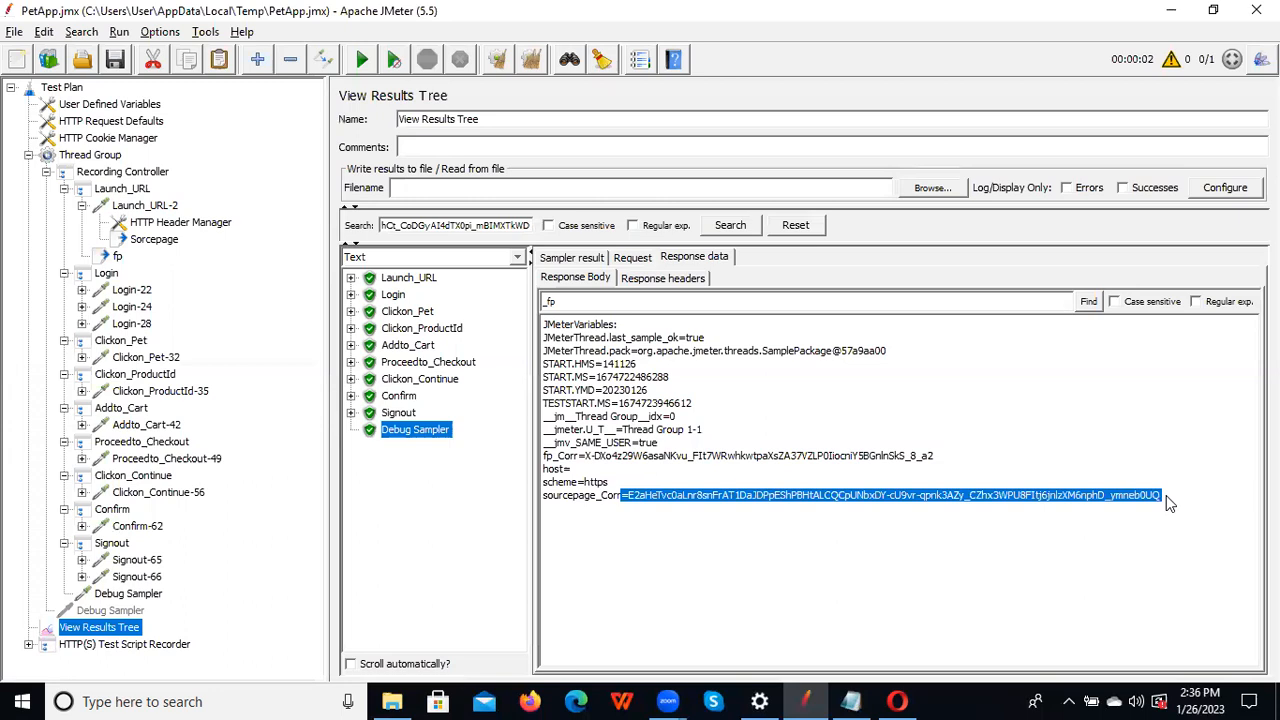
pyautogui.hotkey('alt', 'Tab')
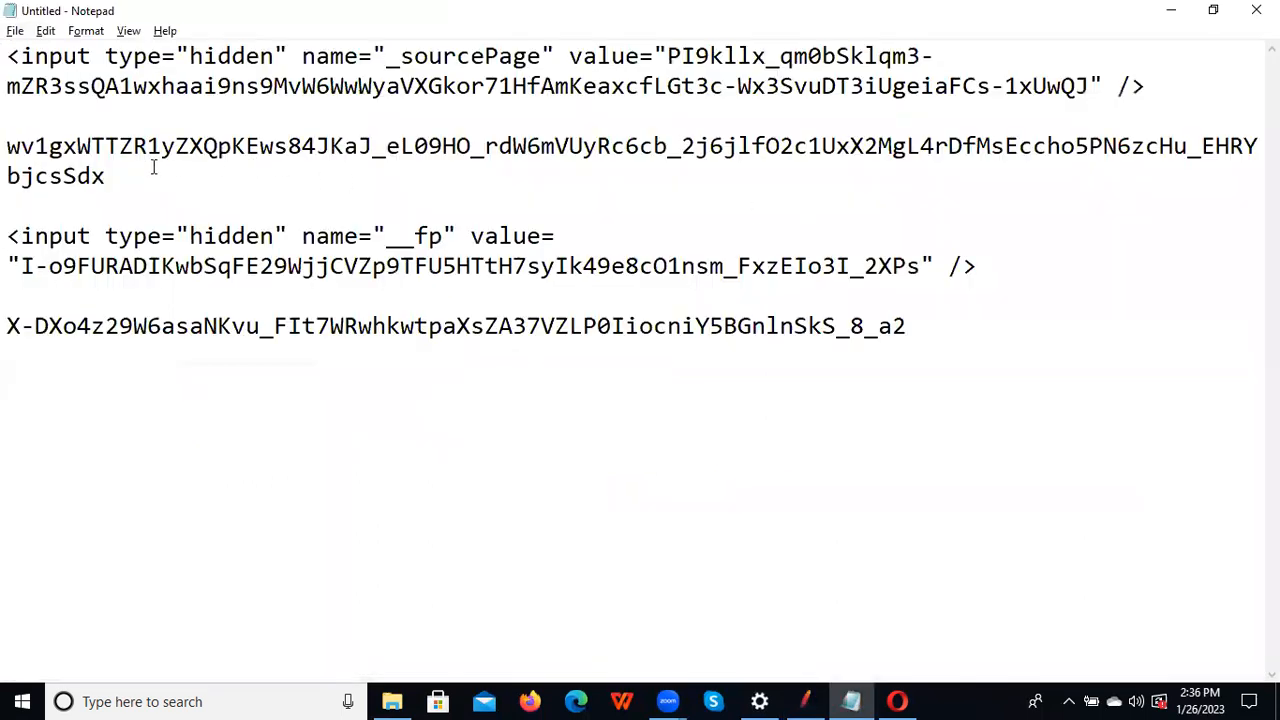
pyautogui.press('Return')
pyautogui.press('Return')
pyautogui.hotkey('ctrl', 'v')
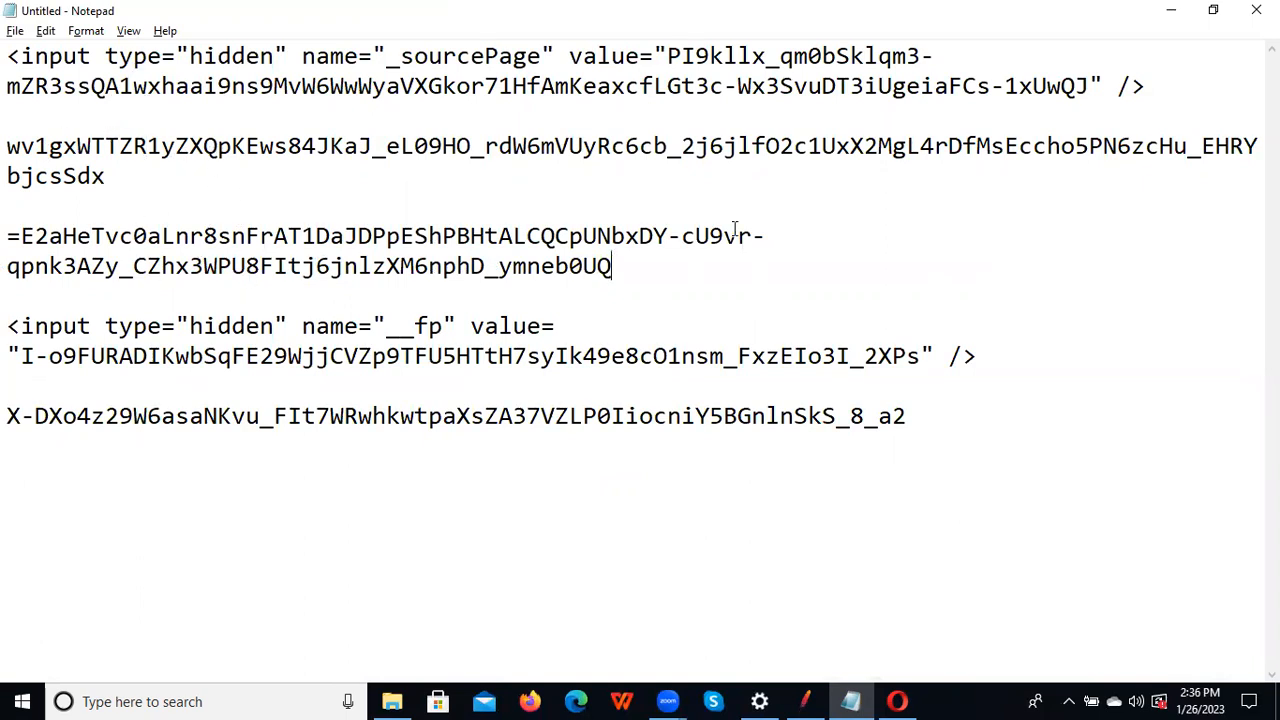
pyautogui.click(1170, 10)
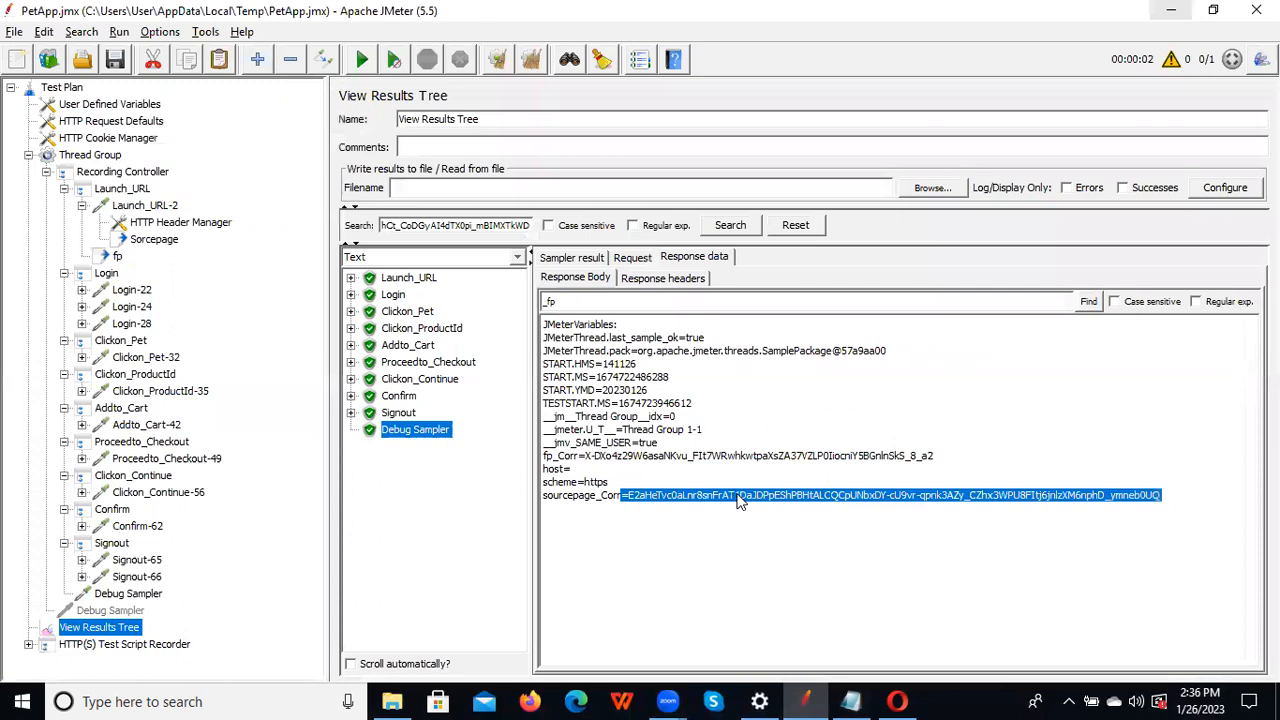
# Check the parameters of Login-28 and Clickon_Pet-32, and copy the categoryId value FISH
pyautogui.click(133, 324)
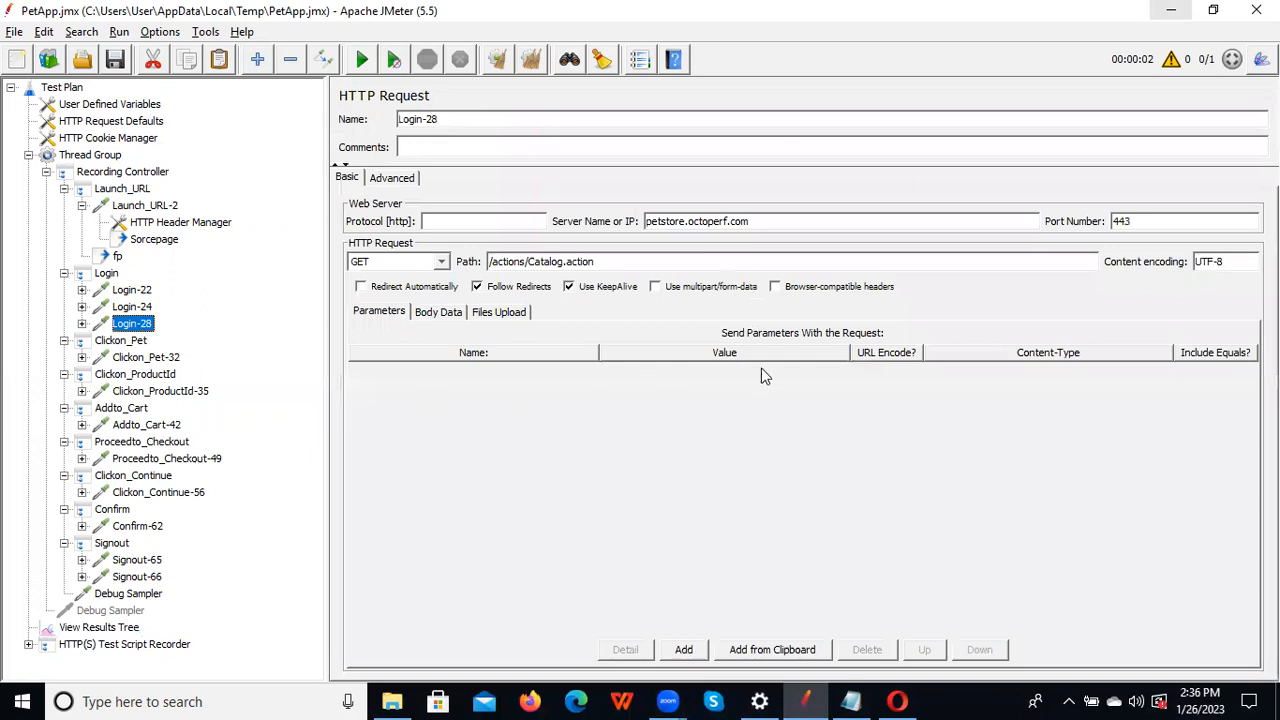
pyautogui.click(140, 357)
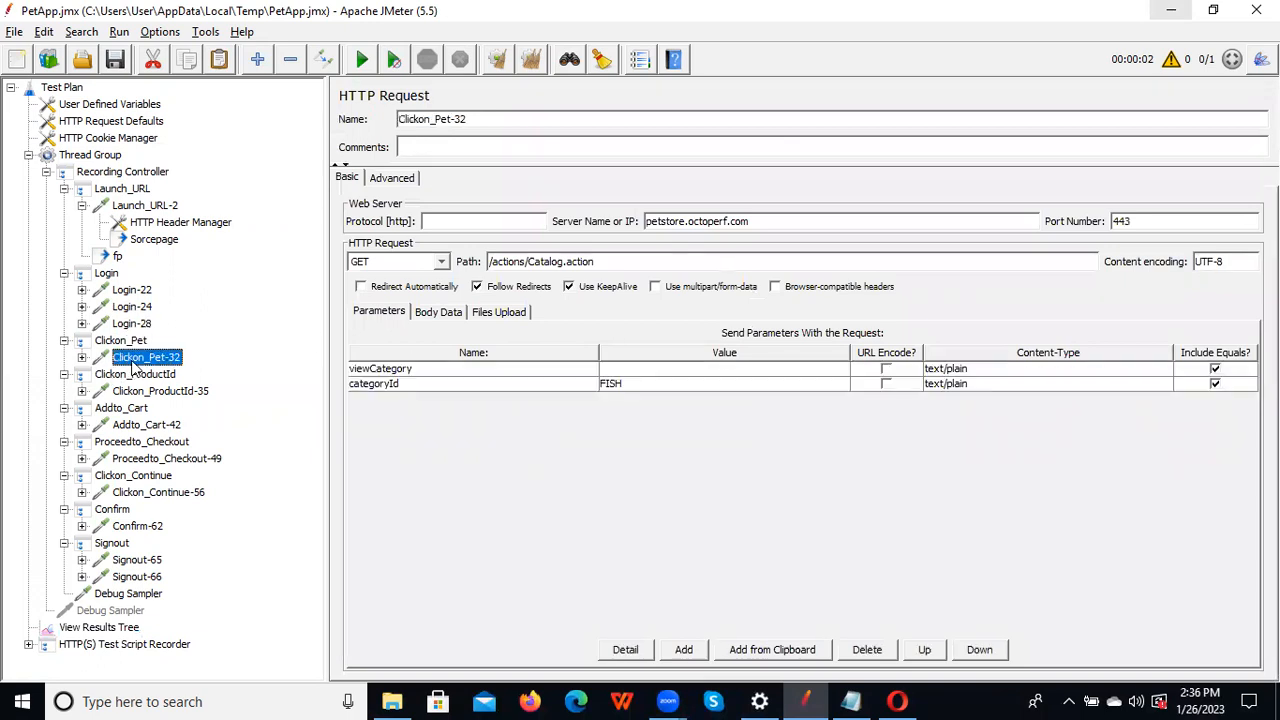
pyautogui.doubleClick(624, 385)
pyautogui.moveTo(625, 385); pyautogui.dragTo(598, 388)
pyautogui.hotkey('ctrl', 'c')
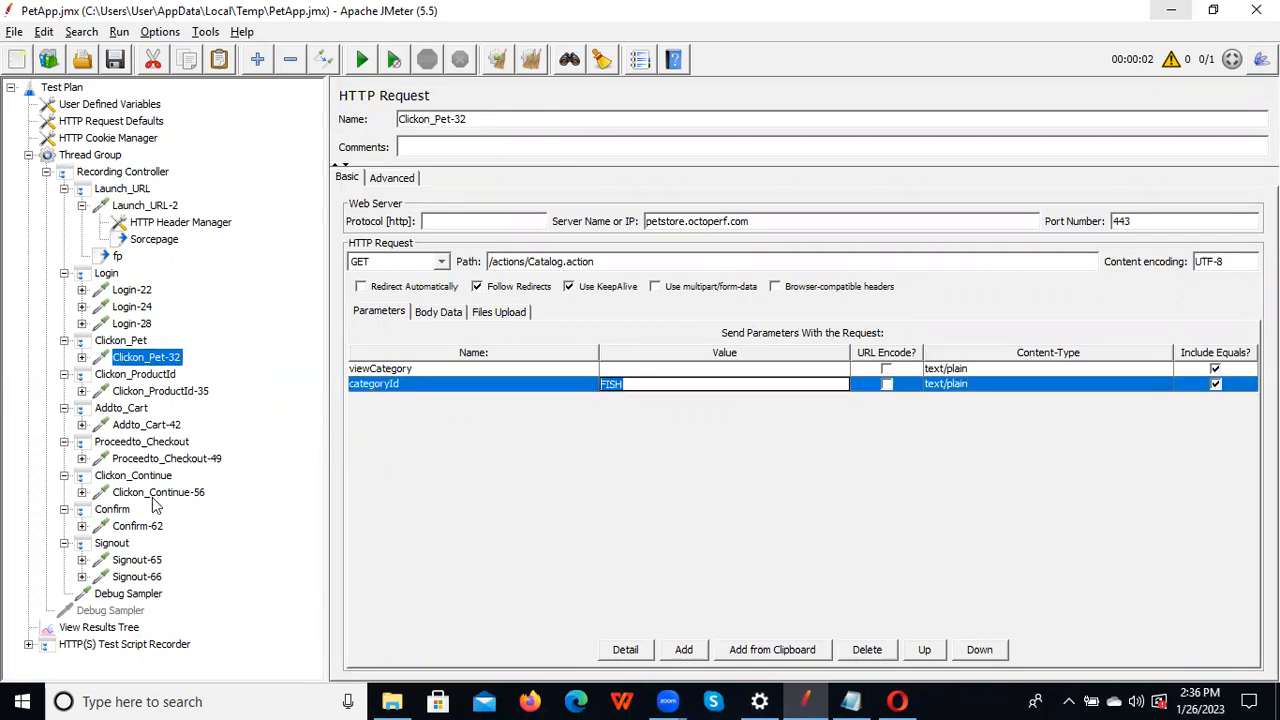
# Search the View Results Tree samples for FISH in place of the previous search text
pyautogui.click(126, 628)
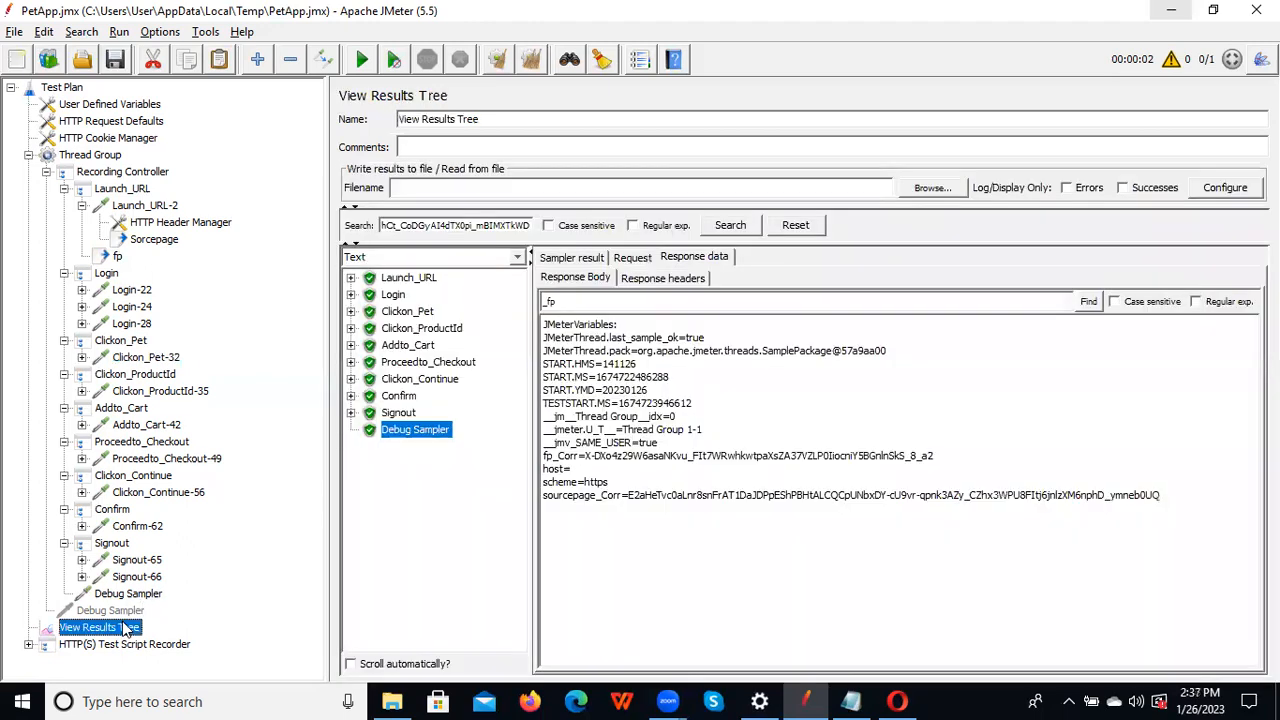
pyautogui.tripleClick(455, 227)
pyautogui.press('BackSpace')
pyautogui.hotkey('ctrl', 'v')
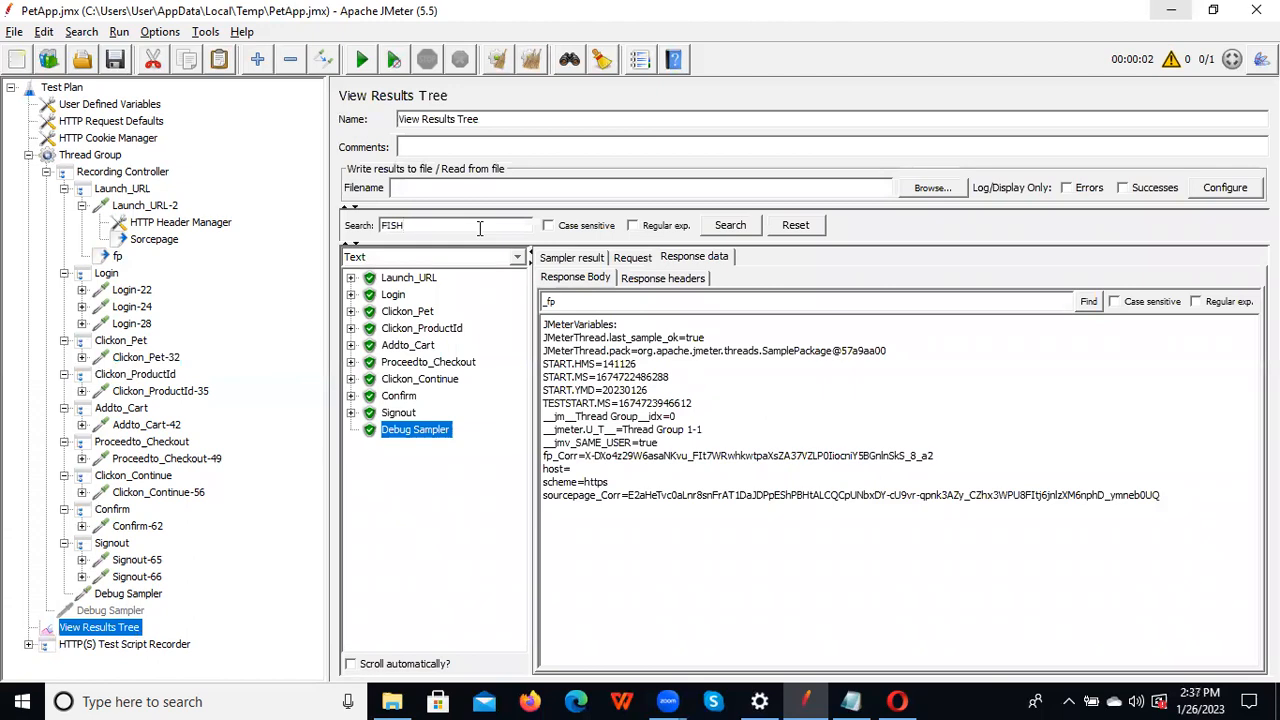
pyautogui.click(729, 226)
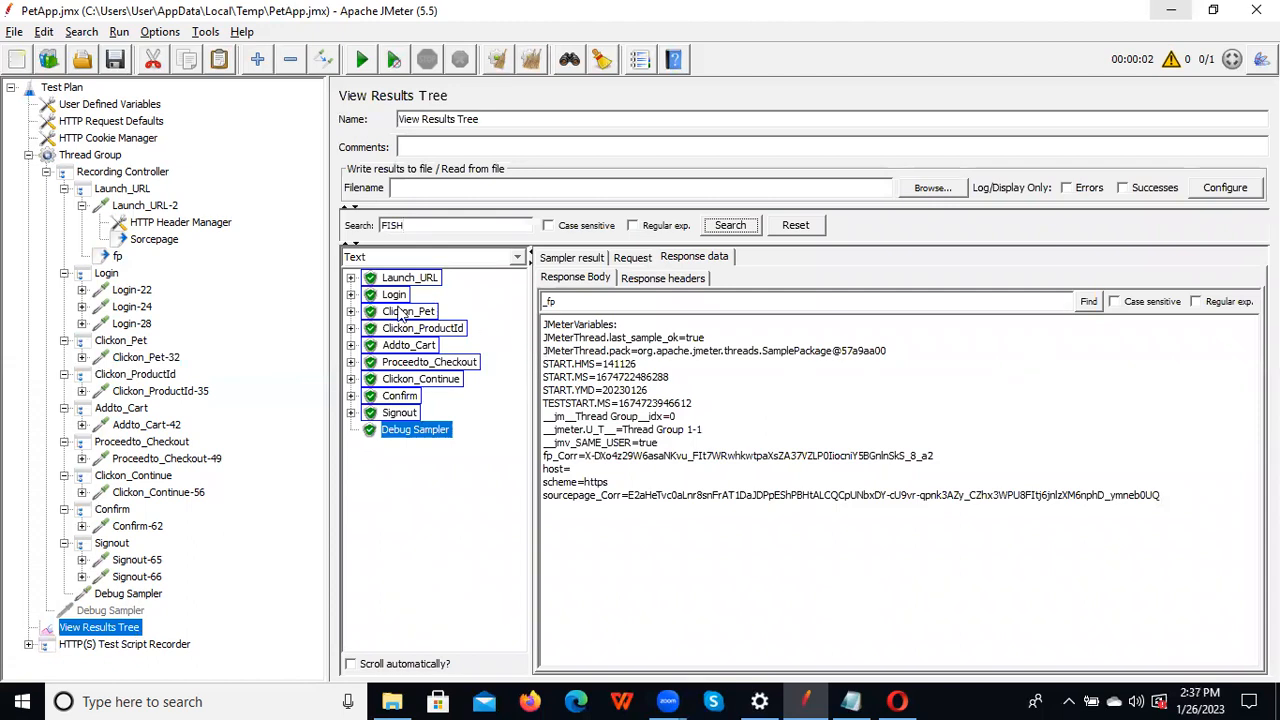
# Expand the sampled transactions from Launch_URL through Confirm and check which requests match the FISH search, opening Launch_URL-2's response
pyautogui.click(351, 278)
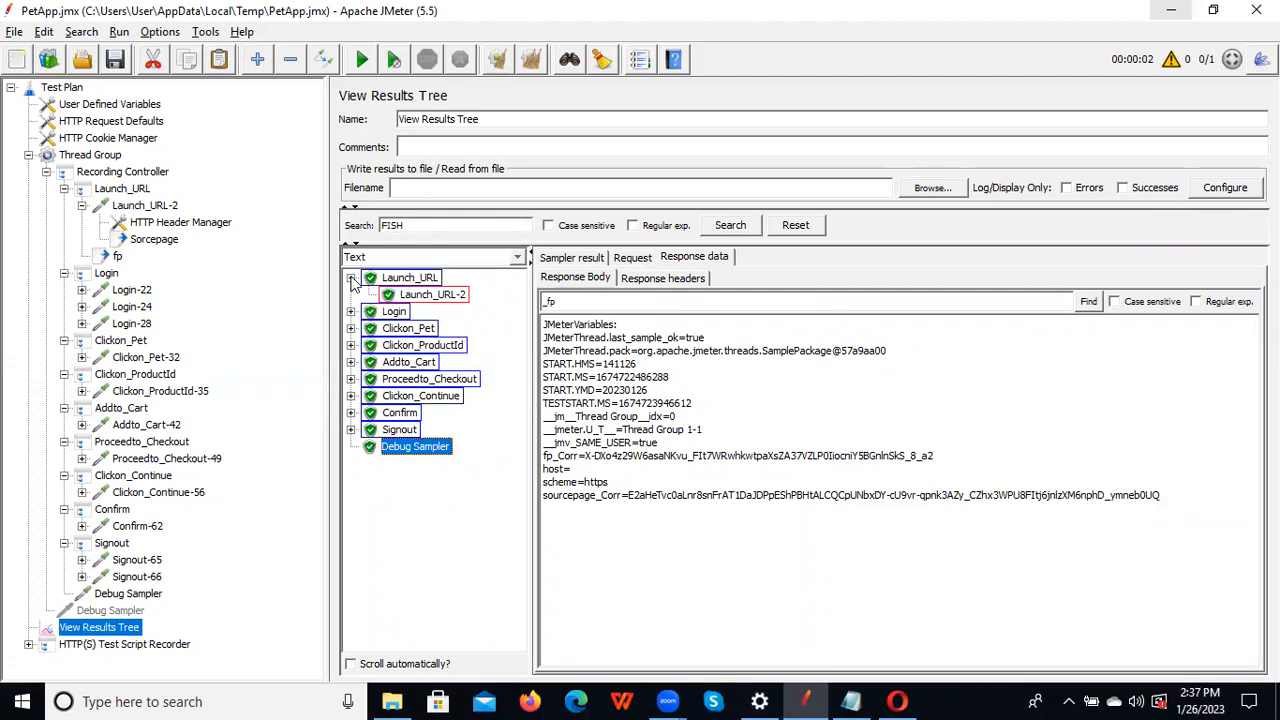
pyautogui.click(438, 298)
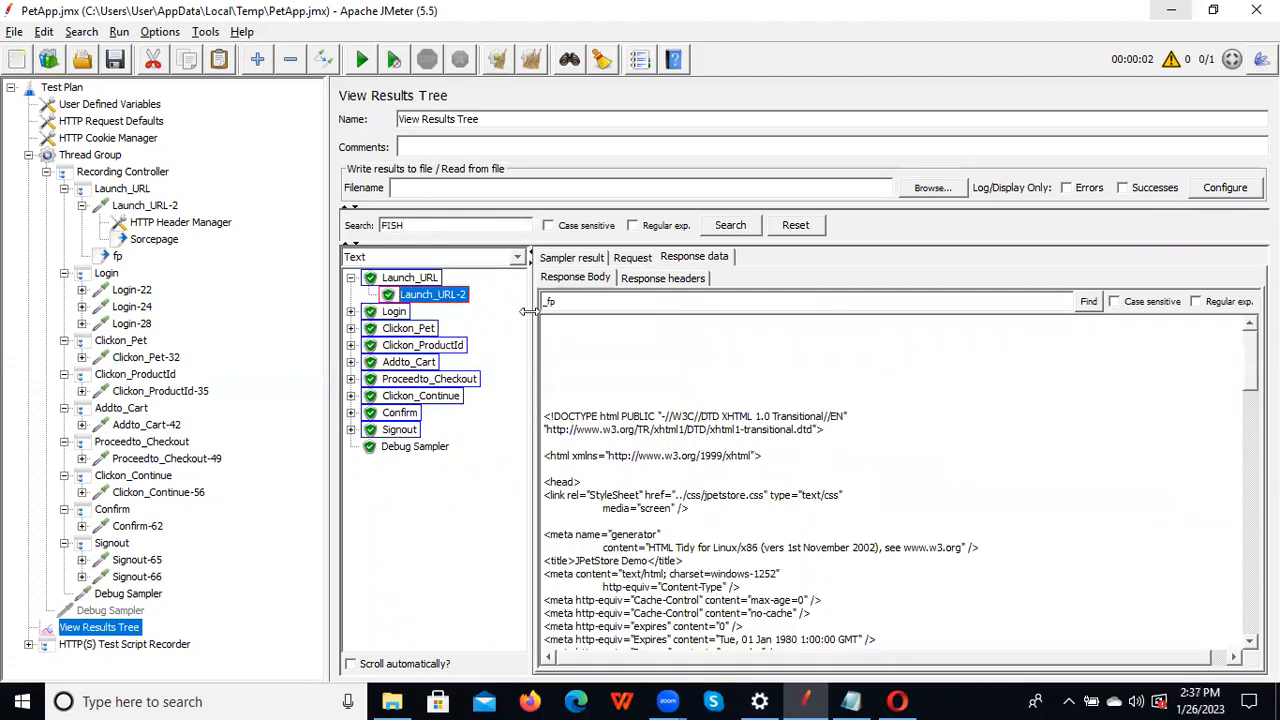
pyautogui.click(351, 312)
pyautogui.click(351, 379)
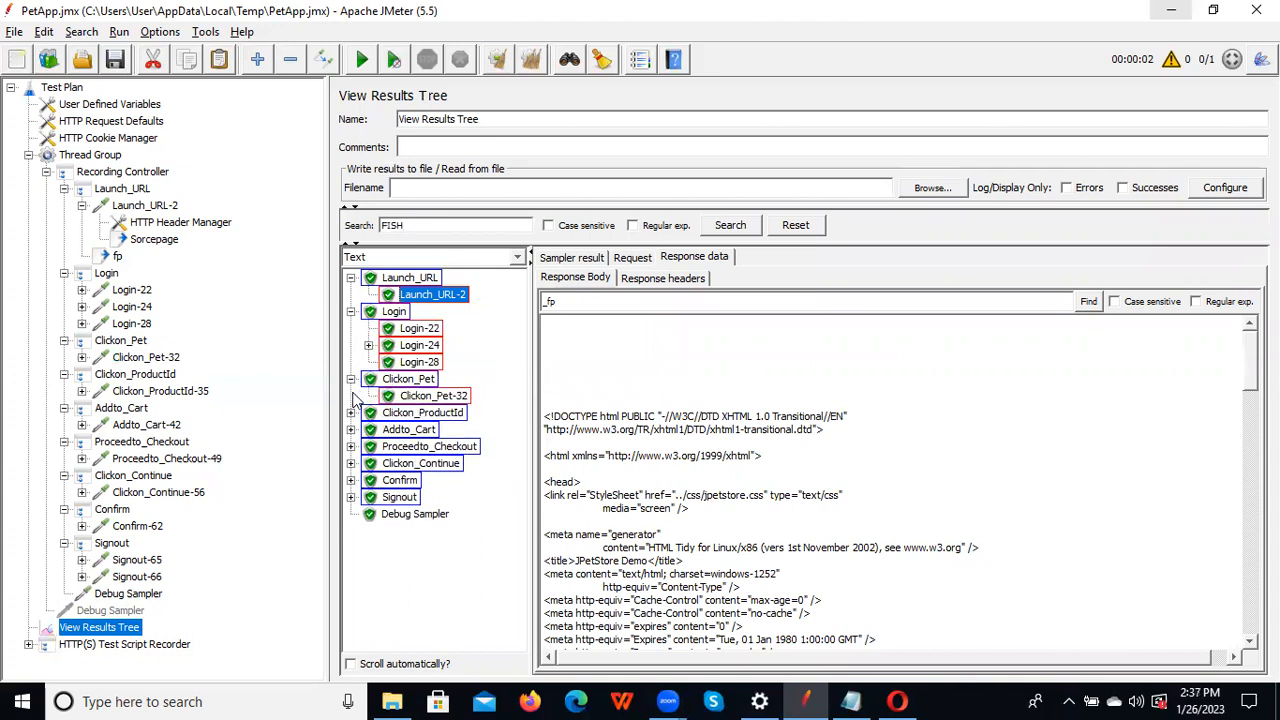
pyautogui.click(351, 413)
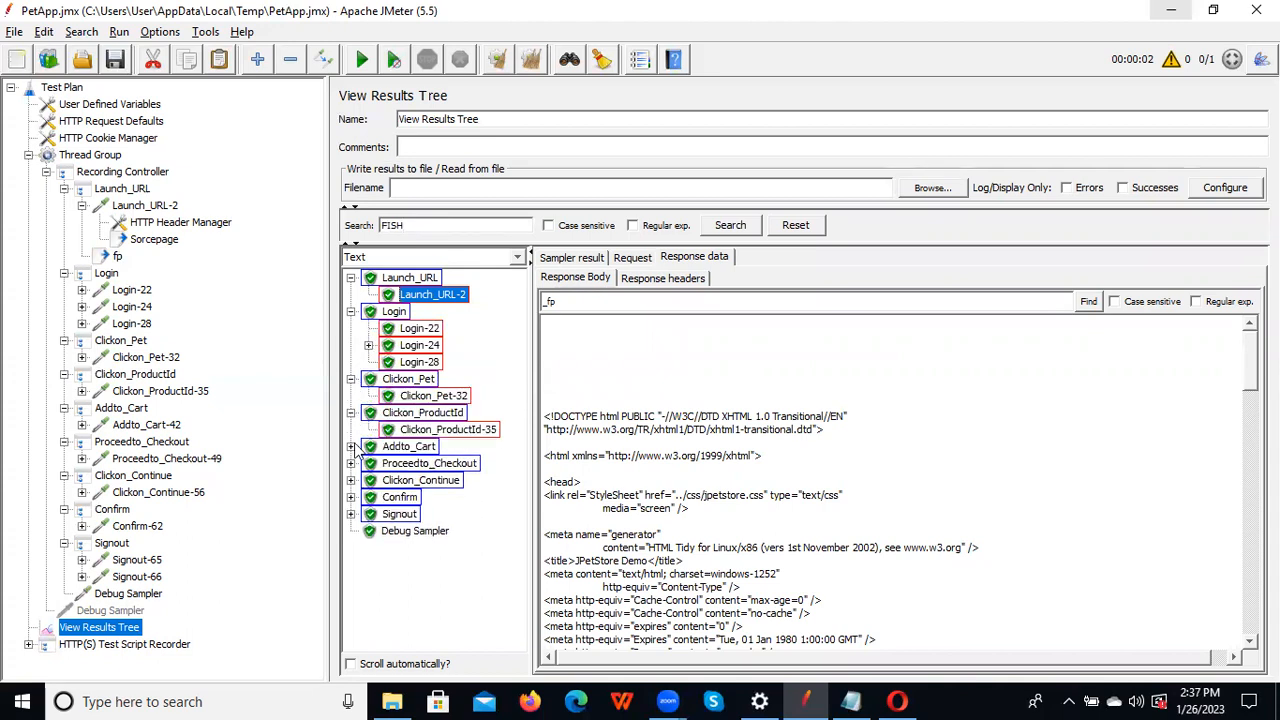
pyautogui.click(351, 446)
pyautogui.click(351, 480)
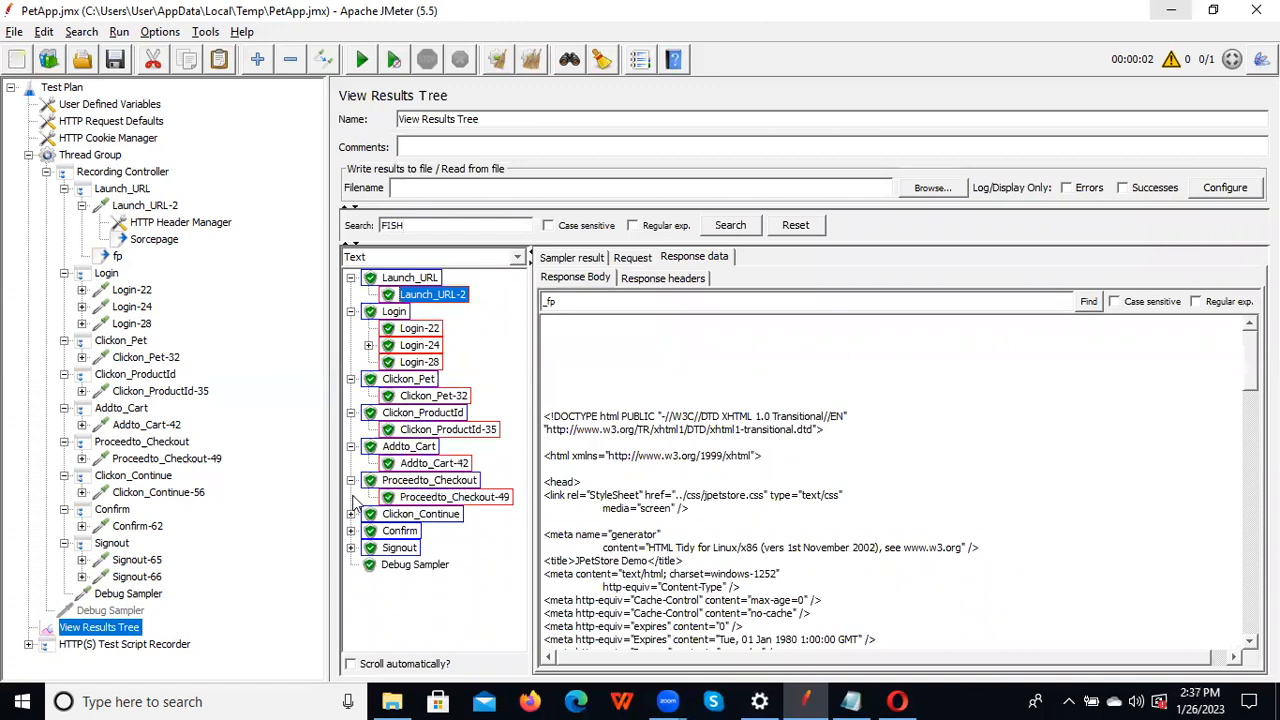
pyautogui.click(351, 514)
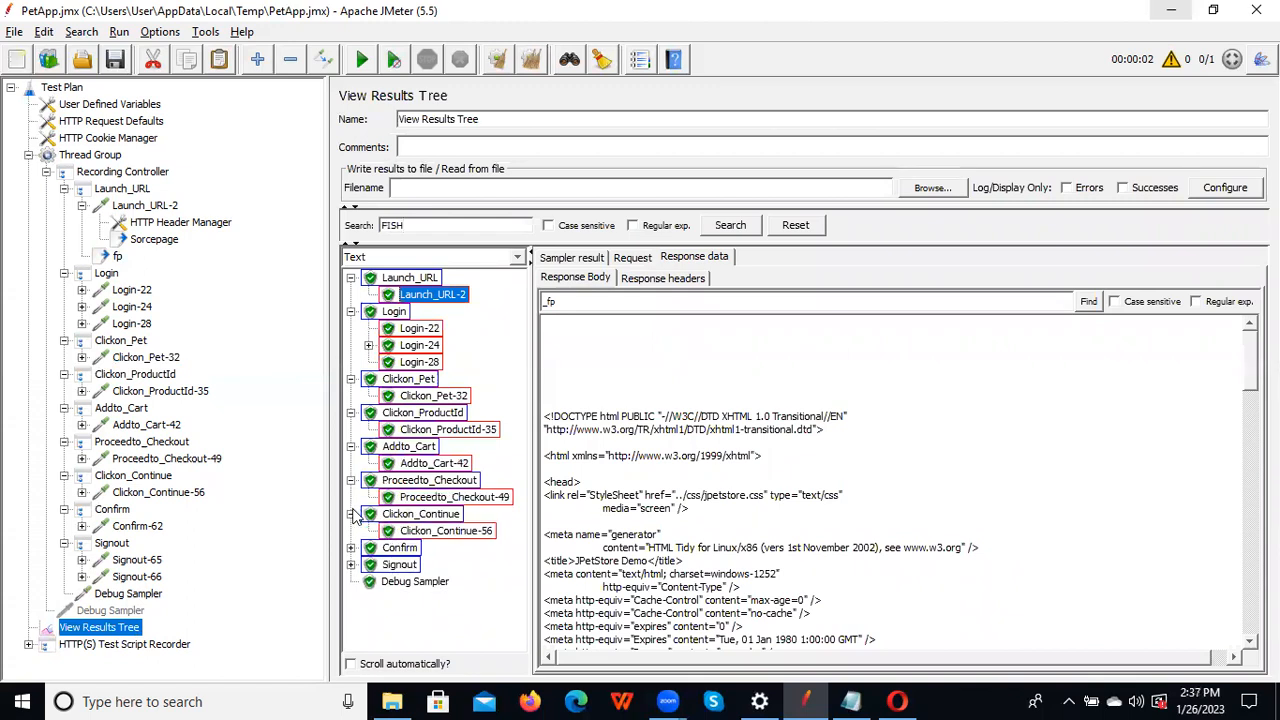
pyautogui.click(351, 548)
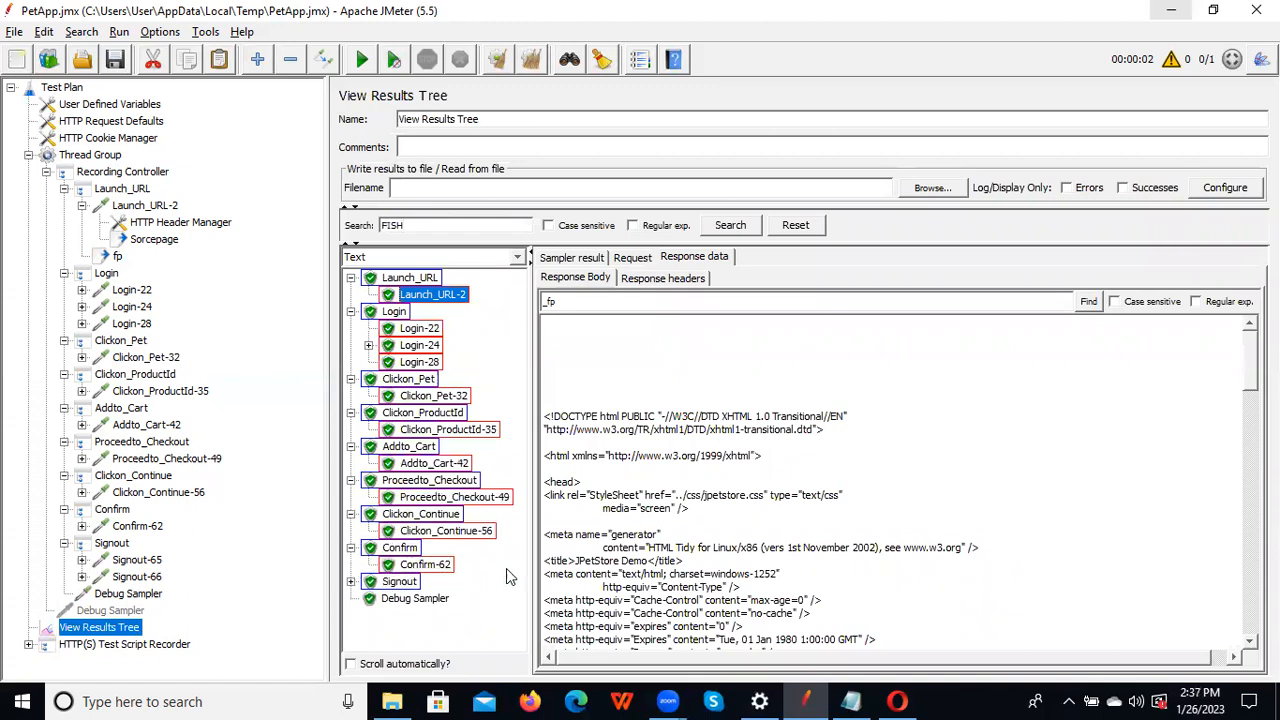
# Find FISH in the Launch_URL-2 response body and examine the categoryId links around the match
pyautogui.doubleClick(547, 302)
pyautogui.write('FISH')
pyautogui.click(1089, 302)
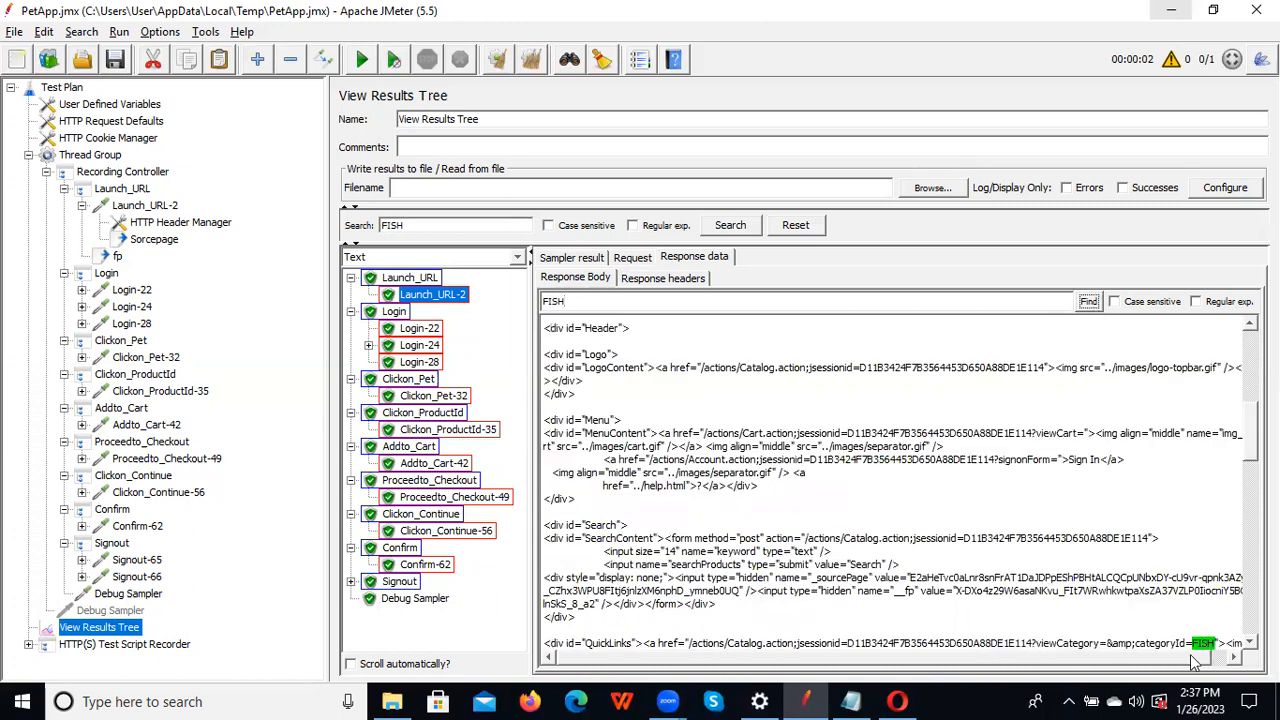
pyautogui.hscroll(1, 1193, 660)
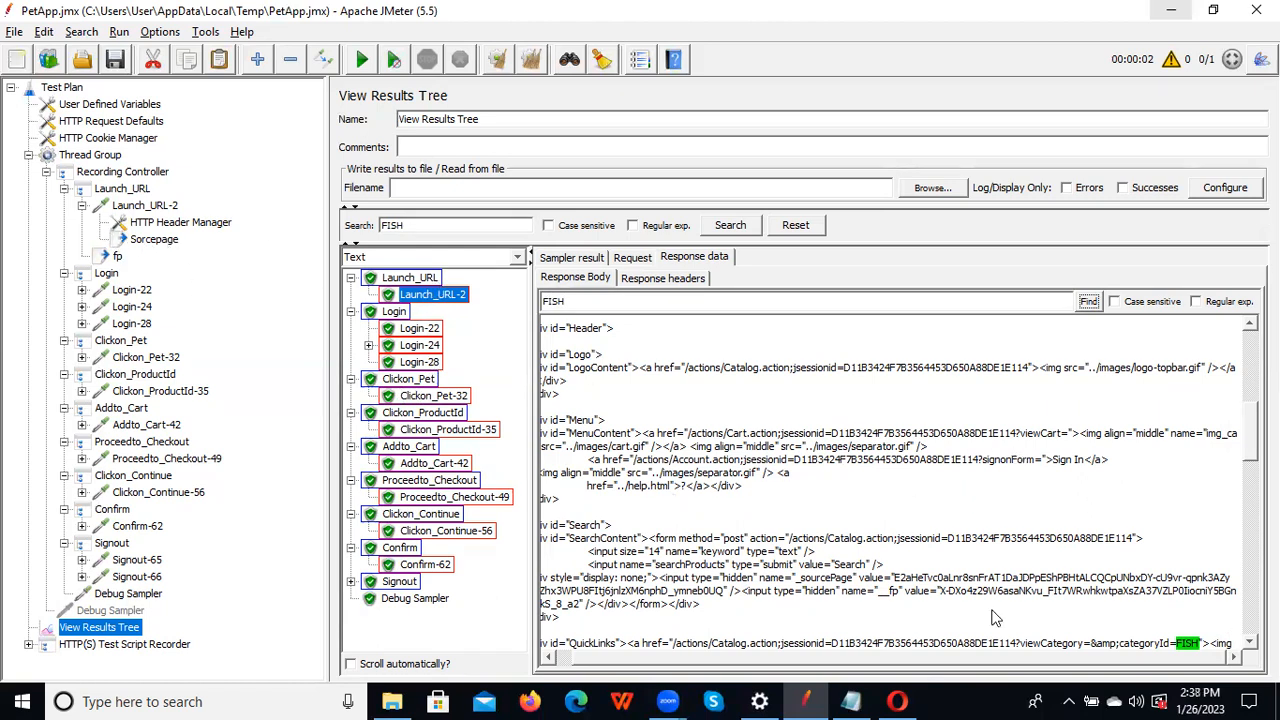
pyautogui.scroll(-4, 1240, 459)
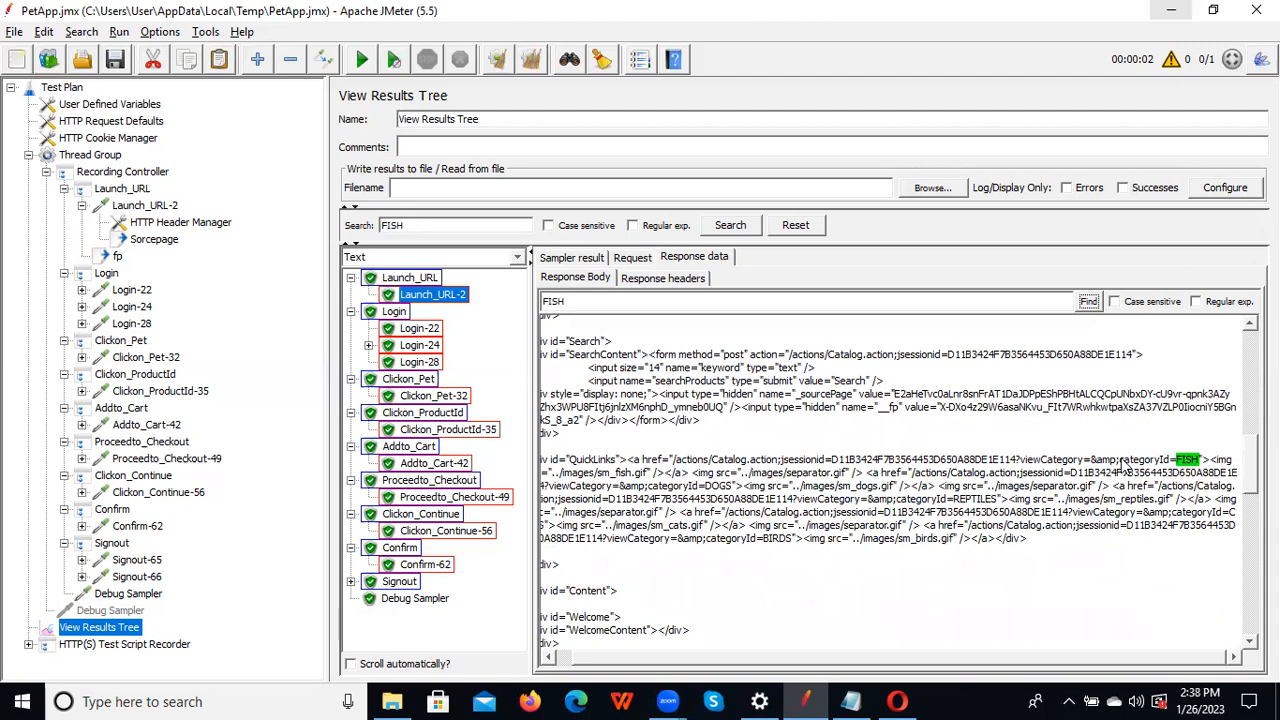
# Copy categoryId=FISH"> from the response body into Notepad below the fp value, and return to JMeter
pyautogui.moveTo(1119, 462); pyautogui.dragTo(1188, 463)
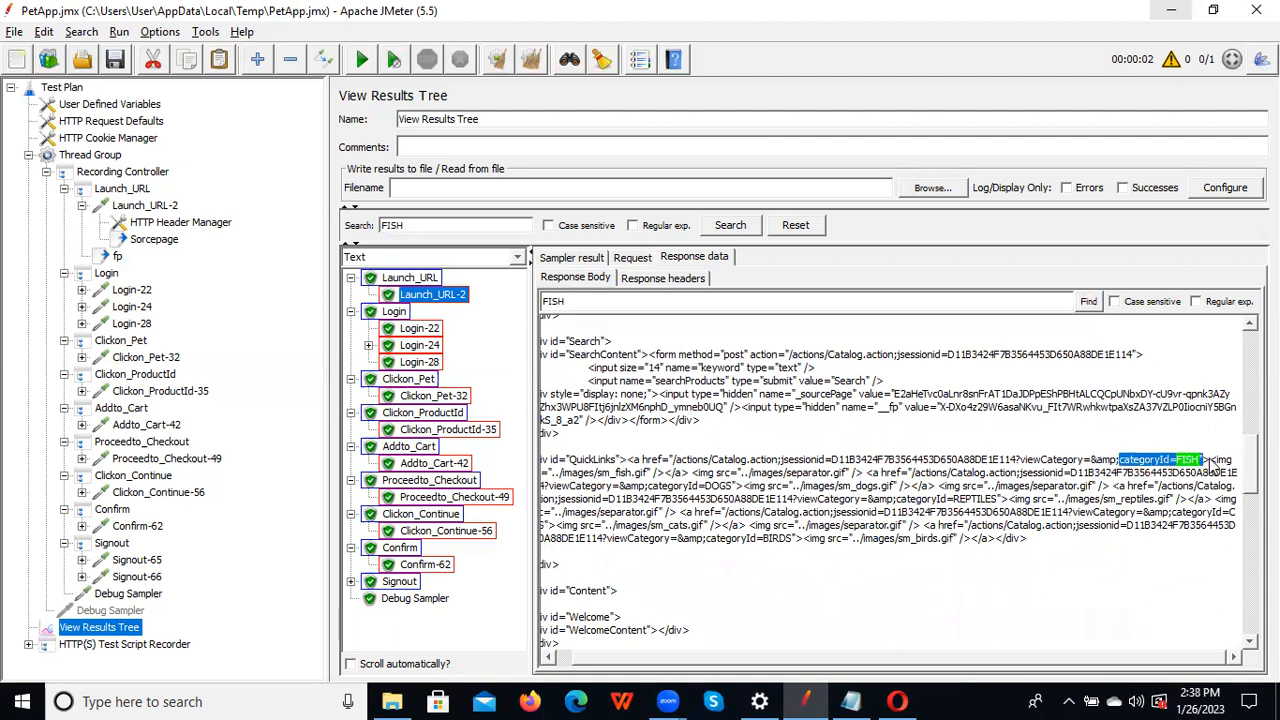
pyautogui.moveTo(1208, 461); pyautogui.dragTo(1211, 461)
pyautogui.hotkey('alt', 'Tab')
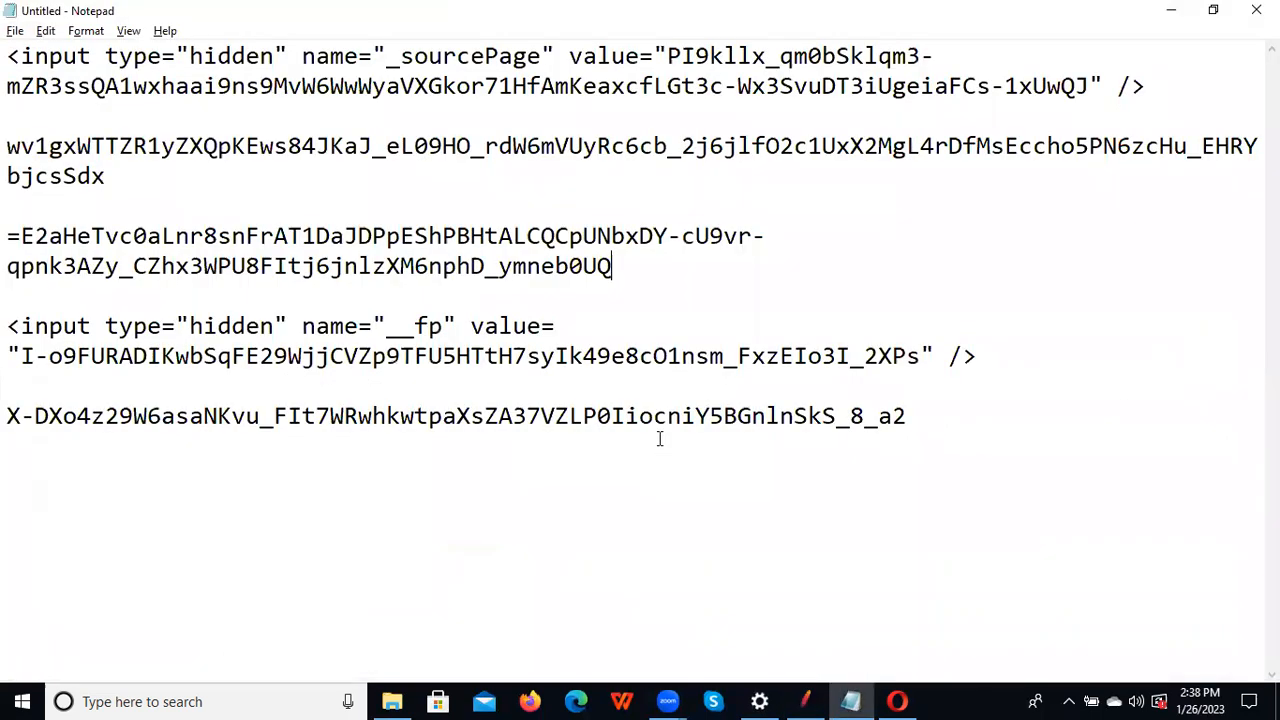
pyautogui.click(957, 416)
pyautogui.press('Return')
pyautogui.press('Return')
pyautogui.press('Return')
pyautogui.write('categoryId=FISH">')
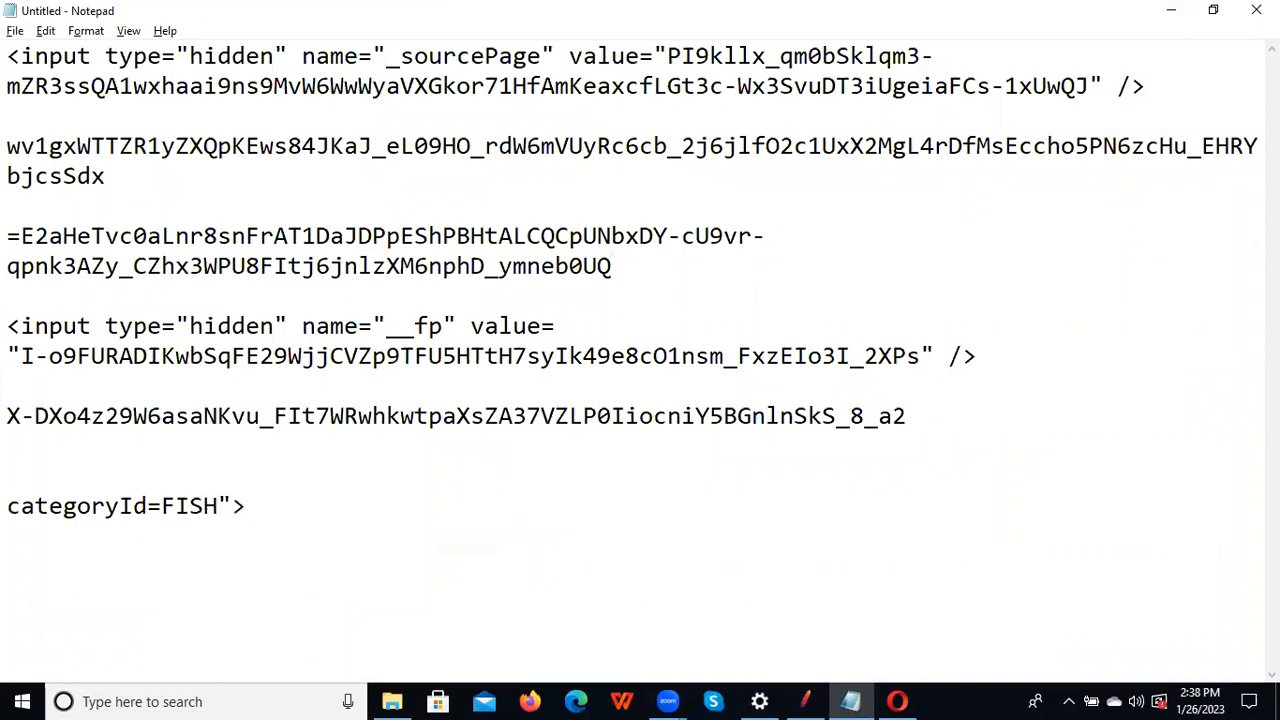
pyautogui.hotkey('alt', 'Tab')
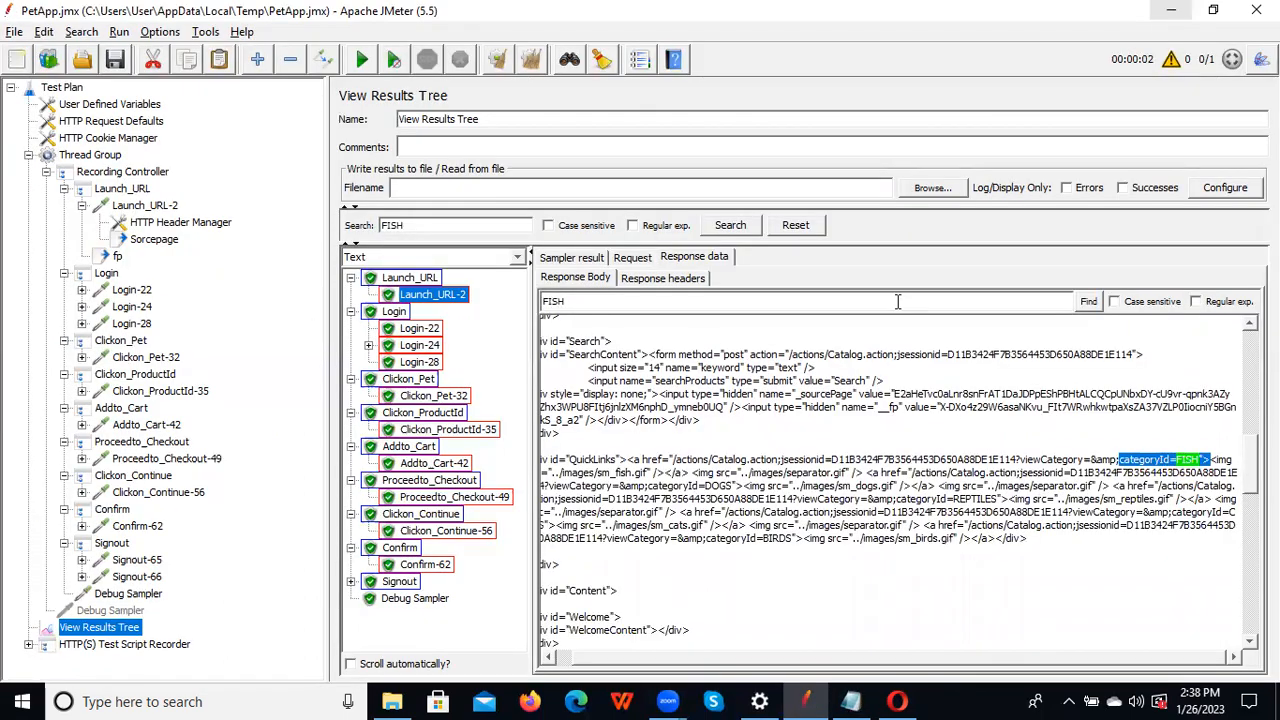
# Add a Boundary Extractor post-processor to the Launch_URL-2 request
pyautogui.click(146, 206)
pyautogui.rightClick(148, 210)
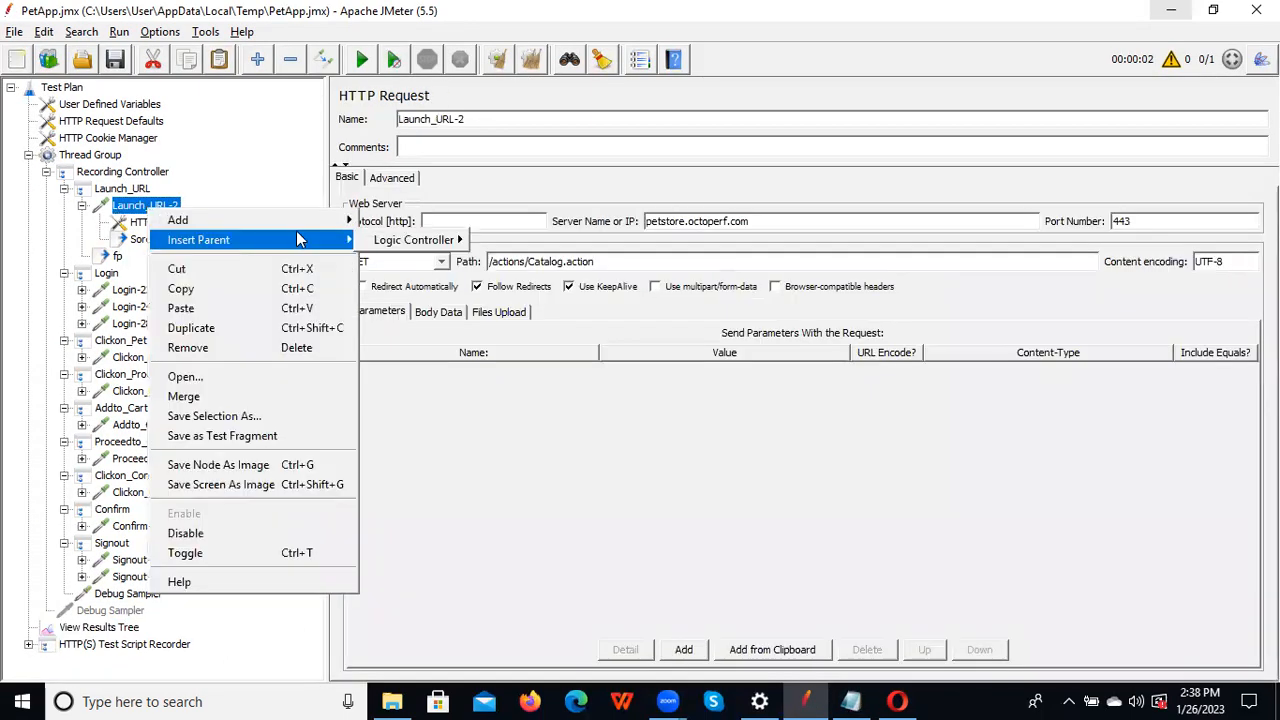
pyautogui.moveTo(300, 223)
pyautogui.moveTo(422, 304)
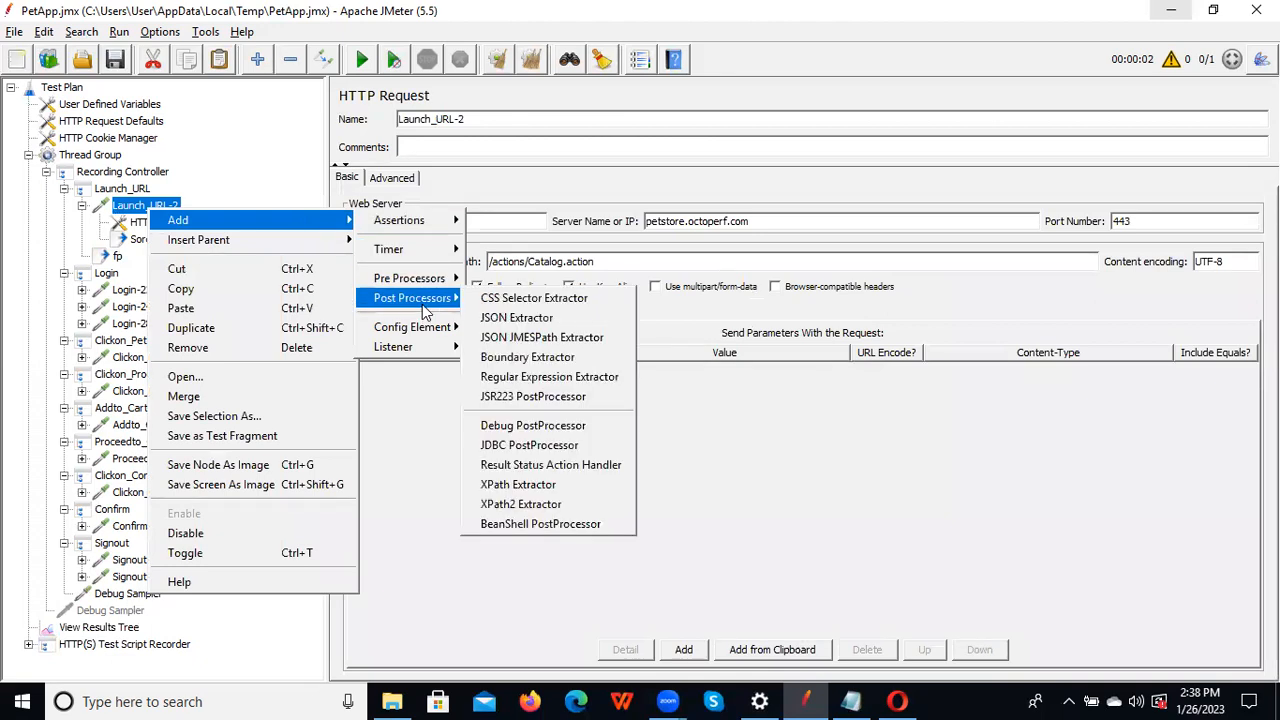
pyautogui.click(519, 358)
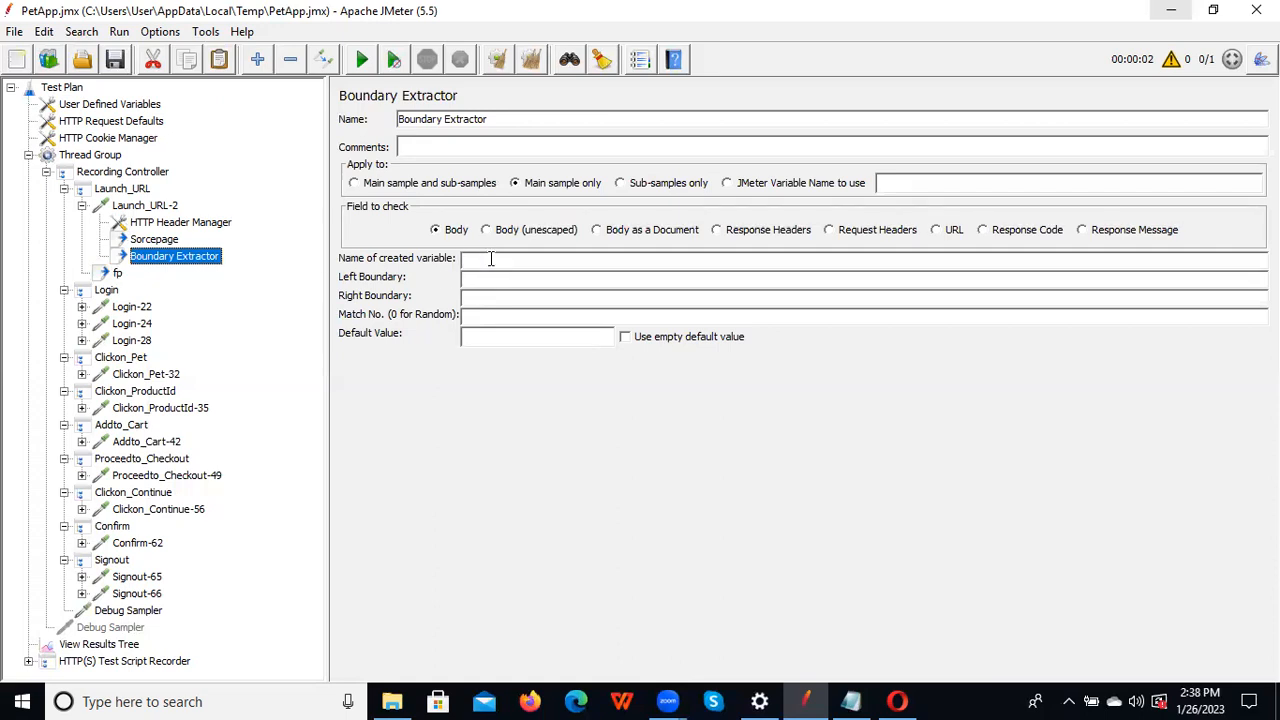
# Copy categoryId= from the Notepad line into the Boundary Extractor's created variable name
pyautogui.hotkey('alt', 'Tab')
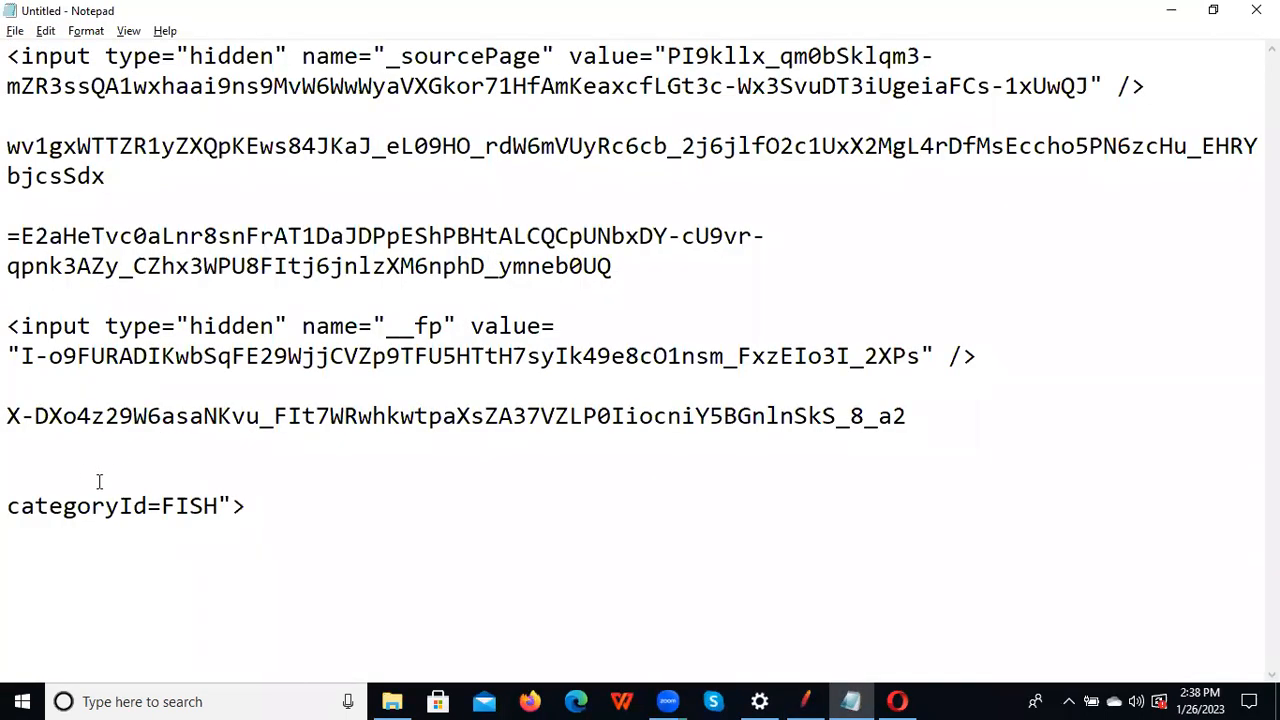
pyautogui.moveTo(161, 506); pyautogui.dragTo(8, 468)
pyautogui.hotkey('ctrl', 'c')
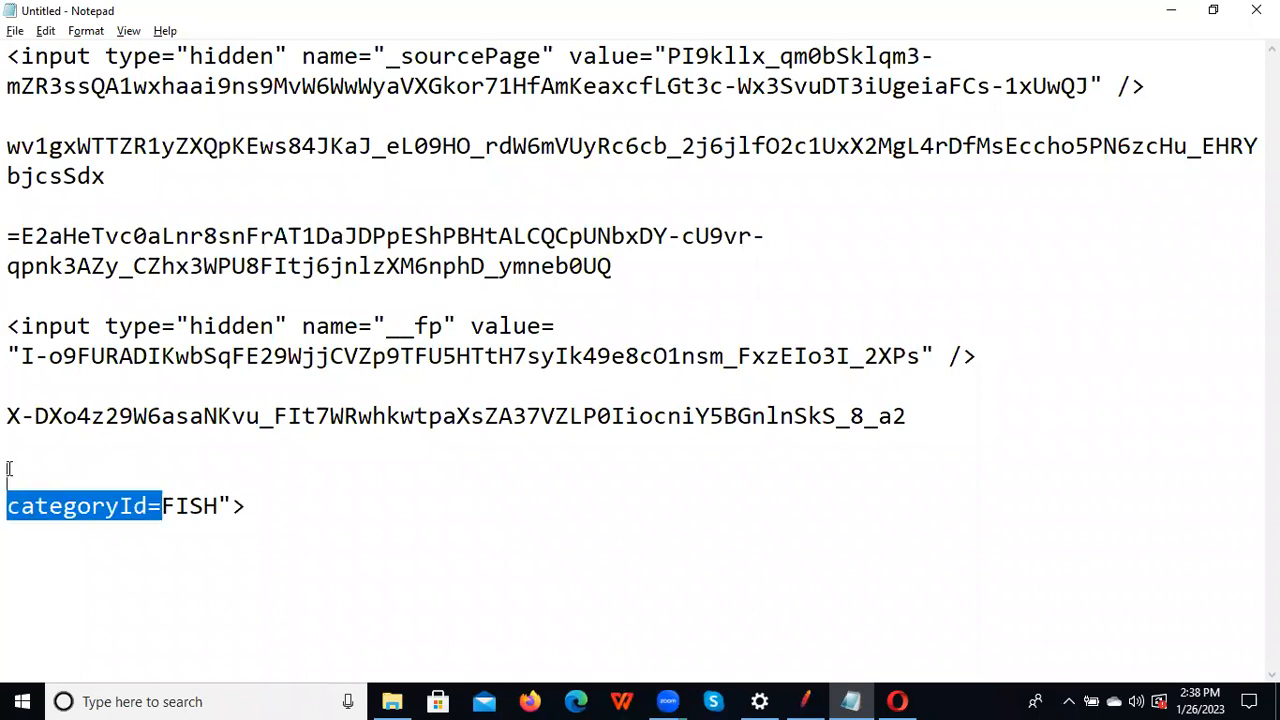
pyautogui.hotkey('alt', 'Tab')
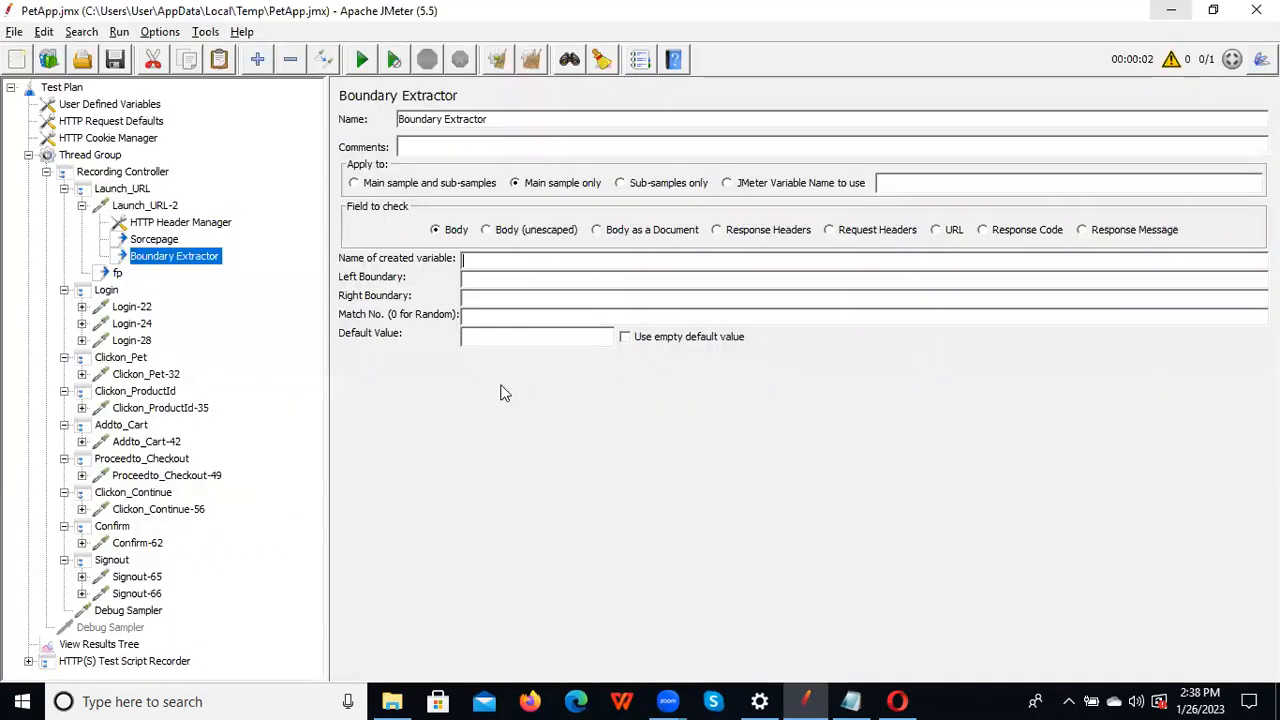
pyautogui.click(487, 264)
pyautogui.hotkey('ctrl', 'v')
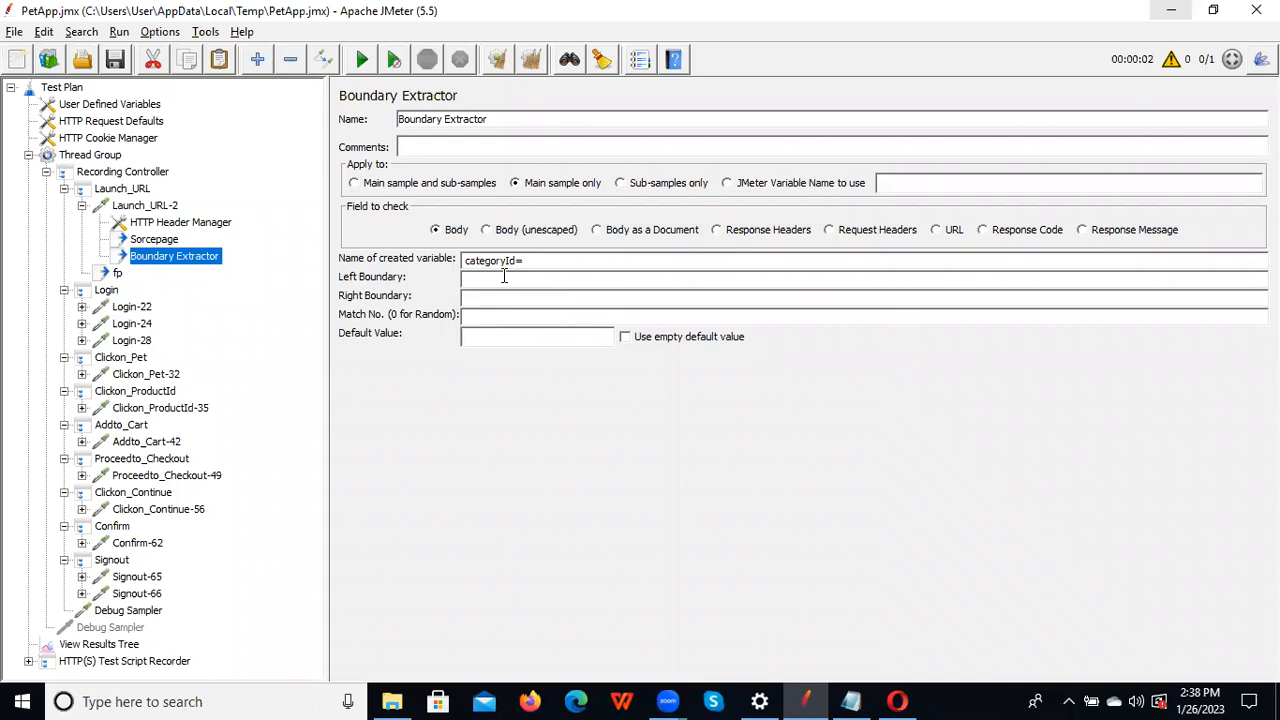
# Copy the "> after FISH in Notepad into the Boundary Extractor's left boundary
pyautogui.hotkey('alt', 'Tab')
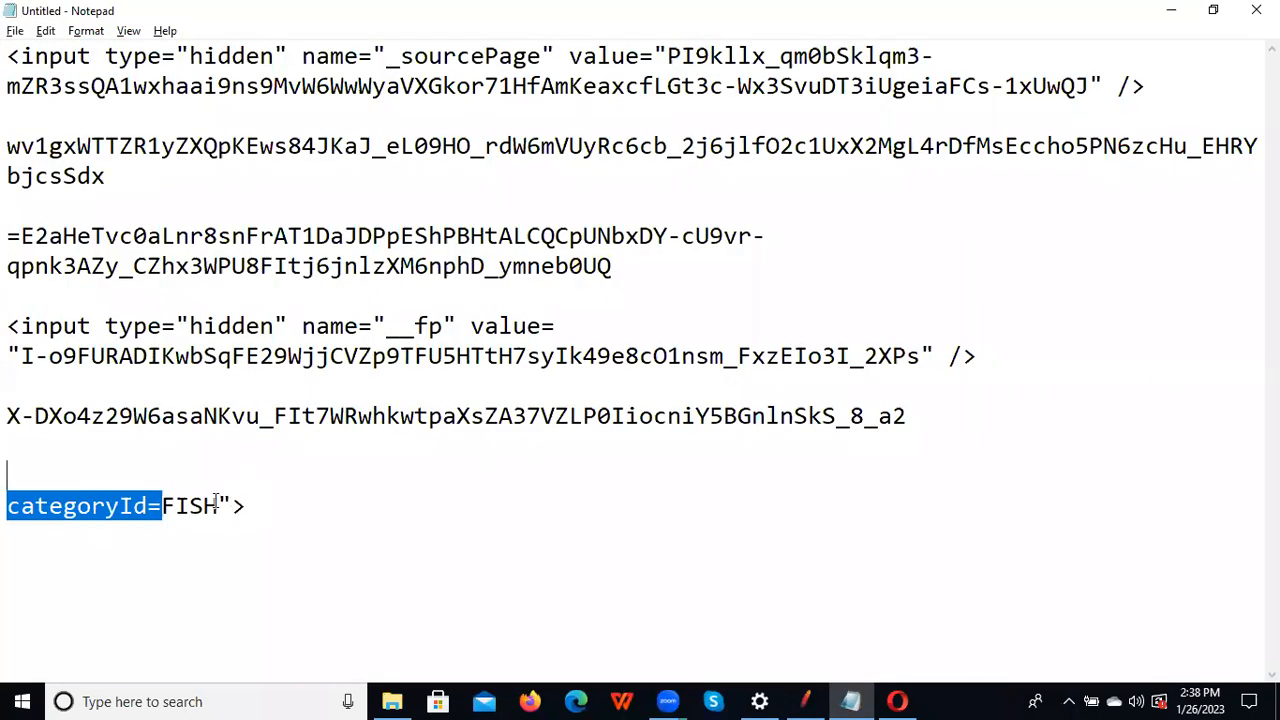
pyautogui.moveTo(217, 505); pyautogui.dragTo(266, 506)
pyautogui.hotkey('ctrl', 'c')
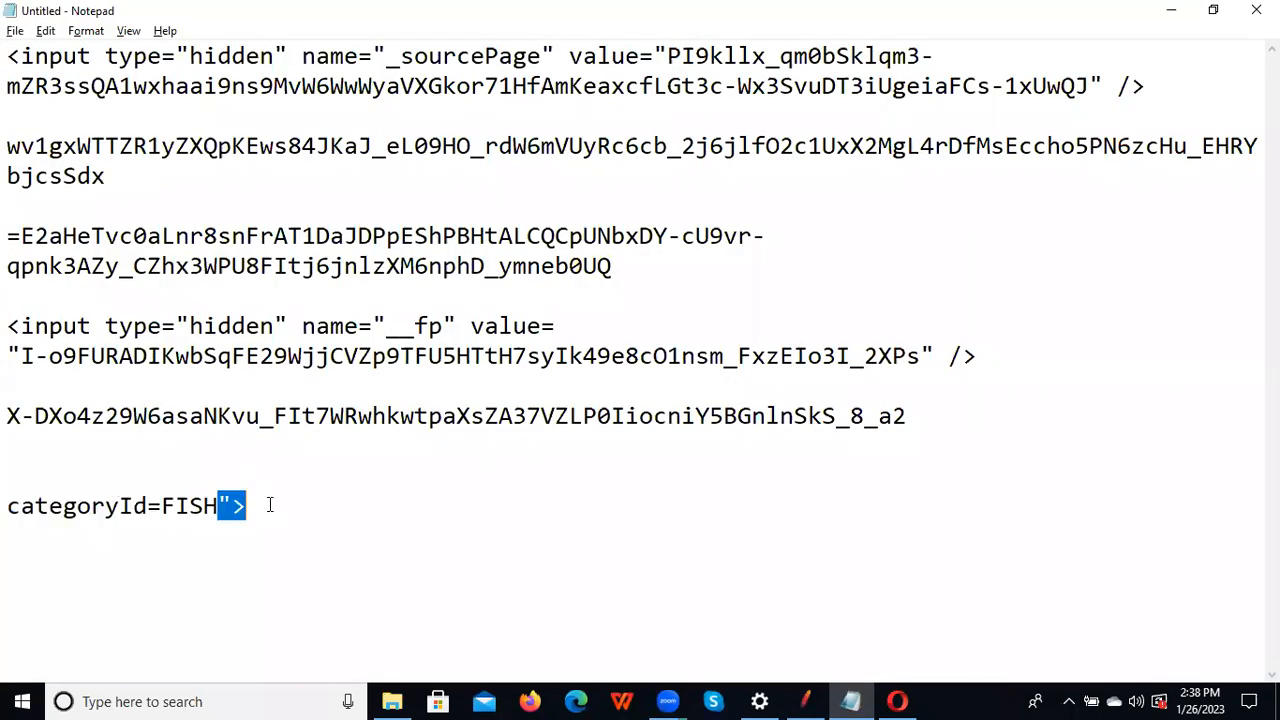
pyautogui.hotkey('alt', 'Tab')
pyautogui.hotkey('ctrl', 'v')
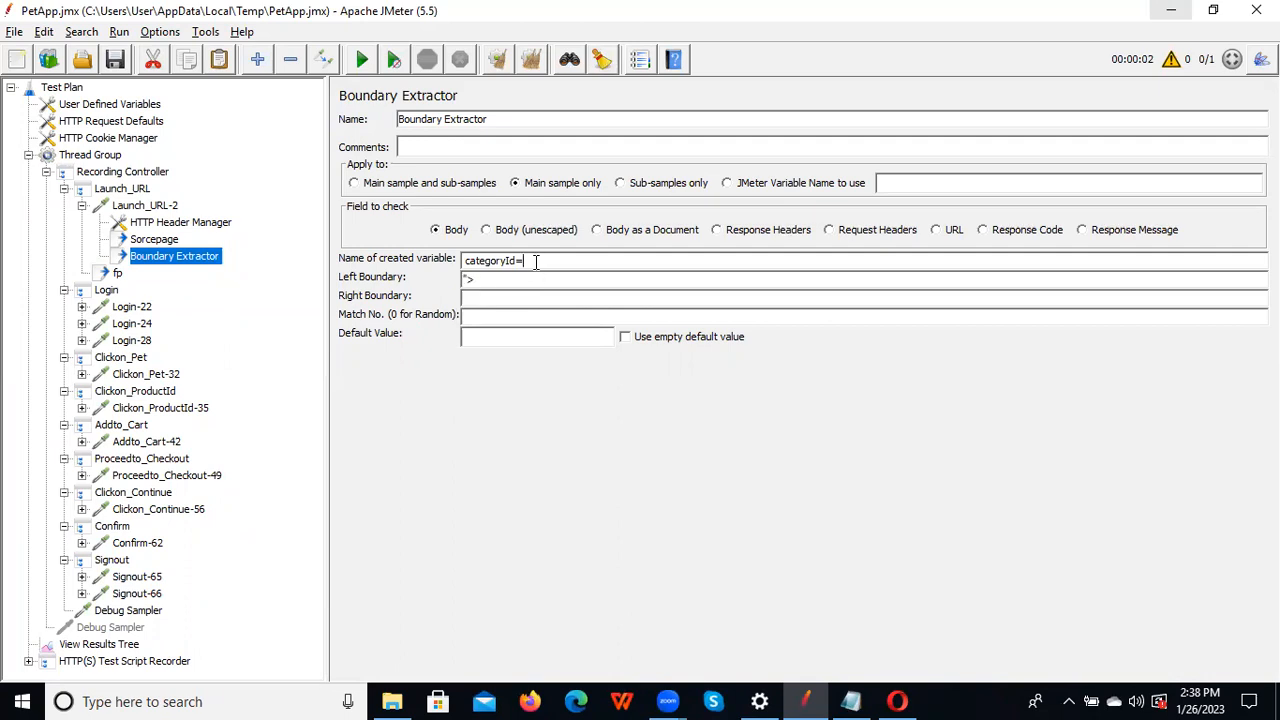
# Move categoryId= from the created variable name into the left boundary, replacing the text there
pyautogui.moveTo(539, 261); pyautogui.dragTo(377, 258)
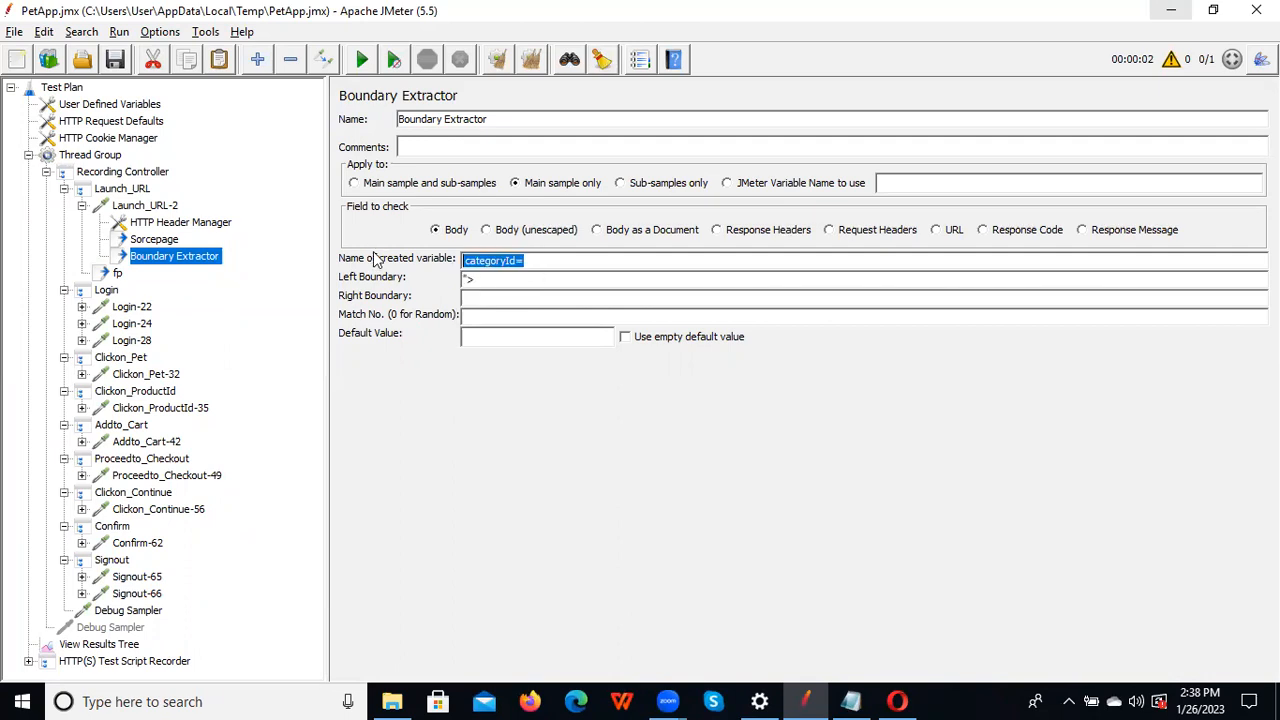
pyautogui.hotkey('ctrl', 'x')
pyautogui.moveTo(484, 281); pyautogui.dragTo(323, 253)
pyautogui.hotkey('ctrl', 'v')
# Copy categoryId= from Notepad again and name the extractor's created variable categoryId_Corr, without the equals sign
pyautogui.hotkey('alt', 'Tab')
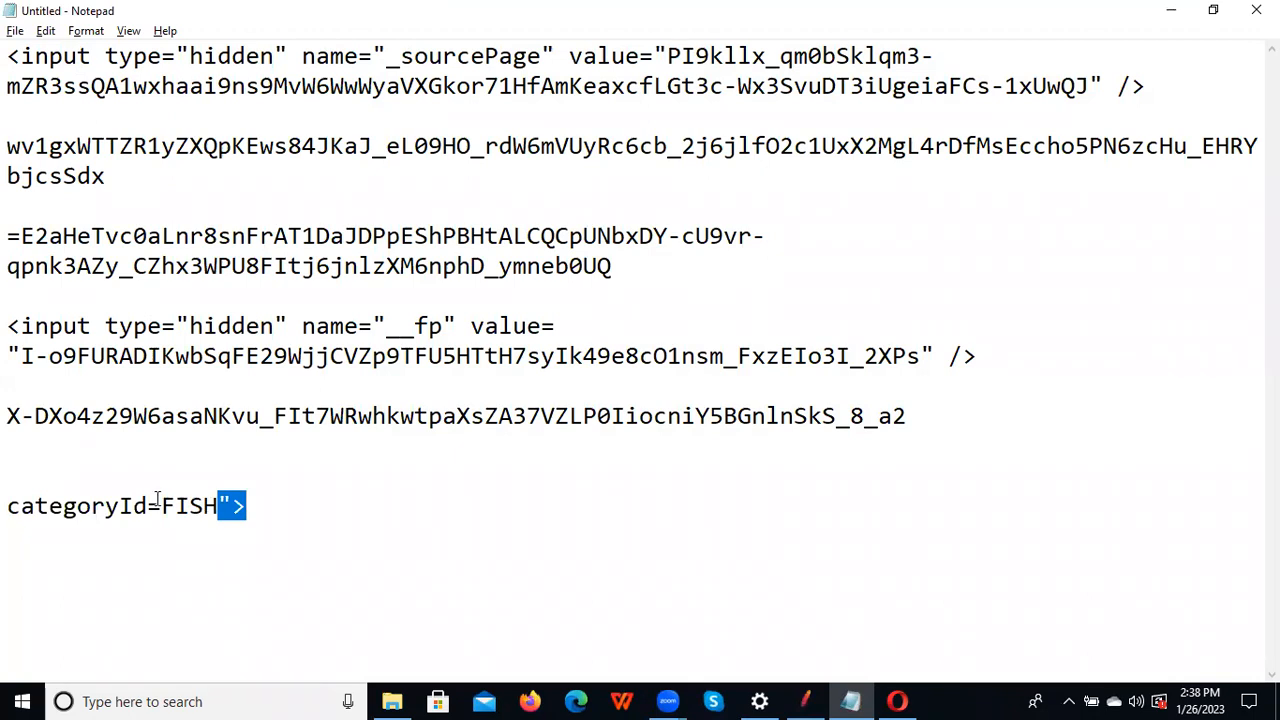
pyautogui.moveTo(160, 506); pyautogui.dragTo(8, 474)
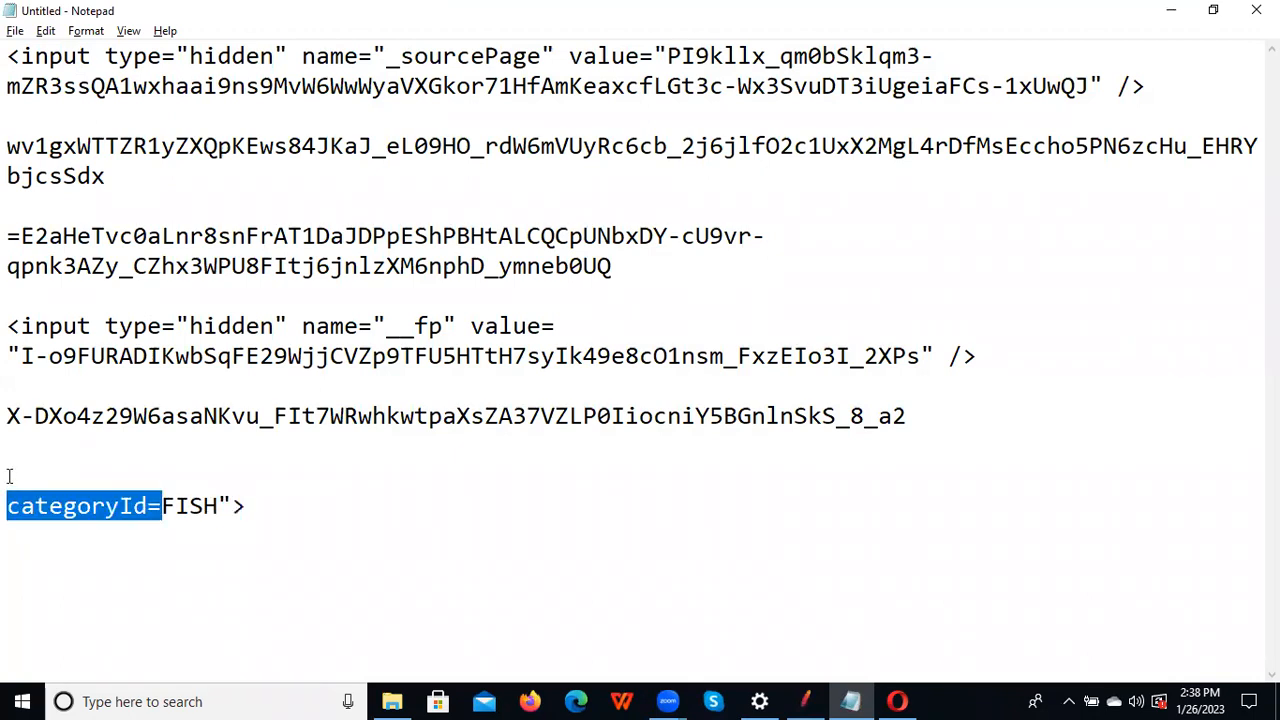
pyautogui.hotkey('alt', 'Tab')
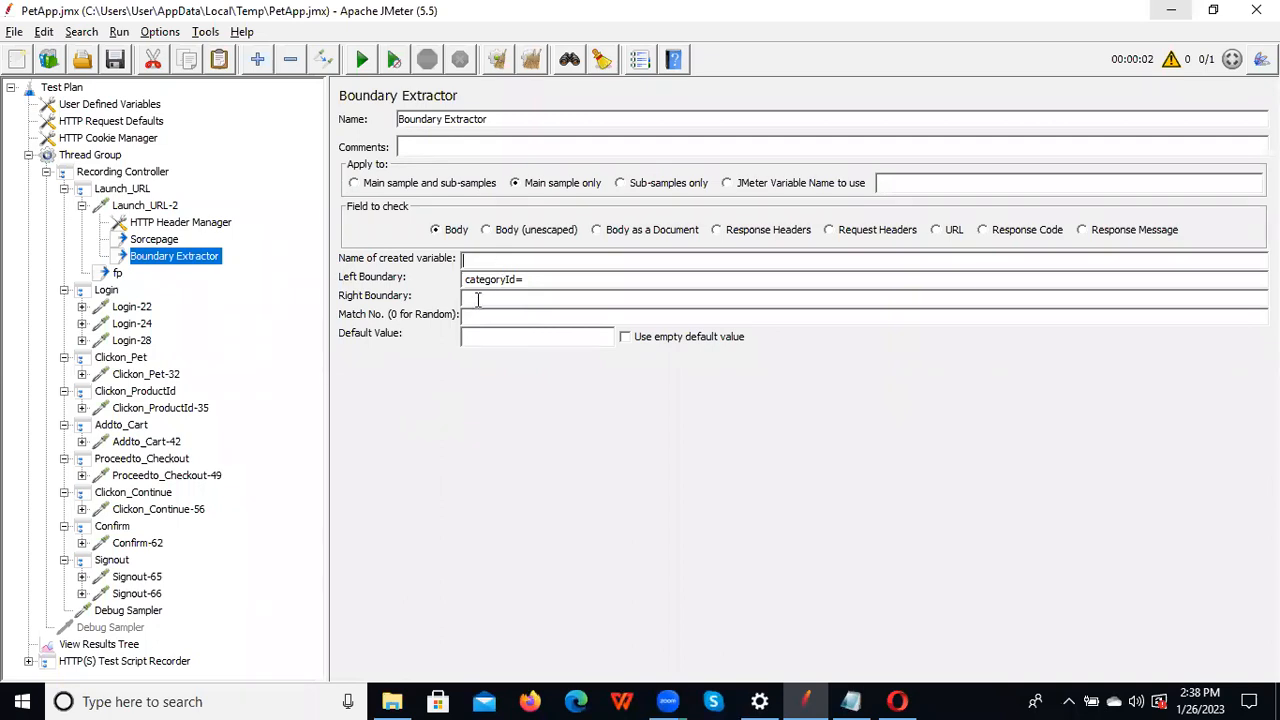
pyautogui.hotkey('alt', 'Tab')
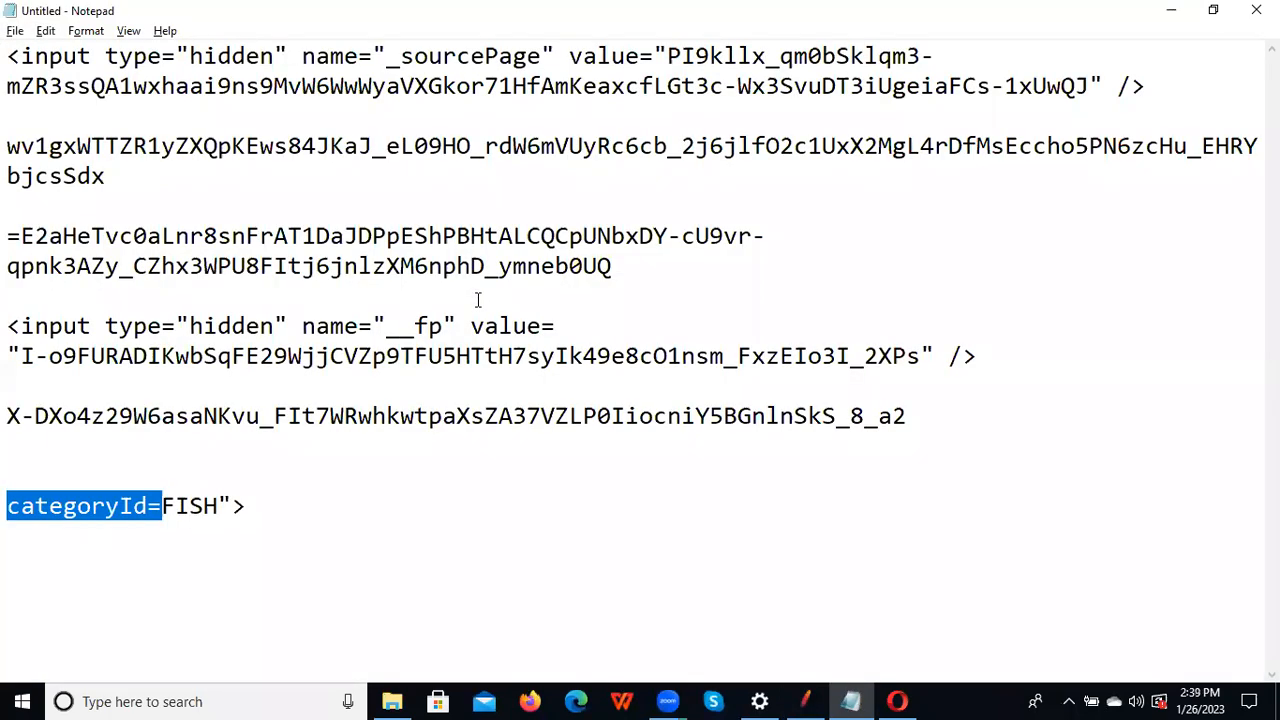
pyautogui.hotkey('alt', 'Tab')
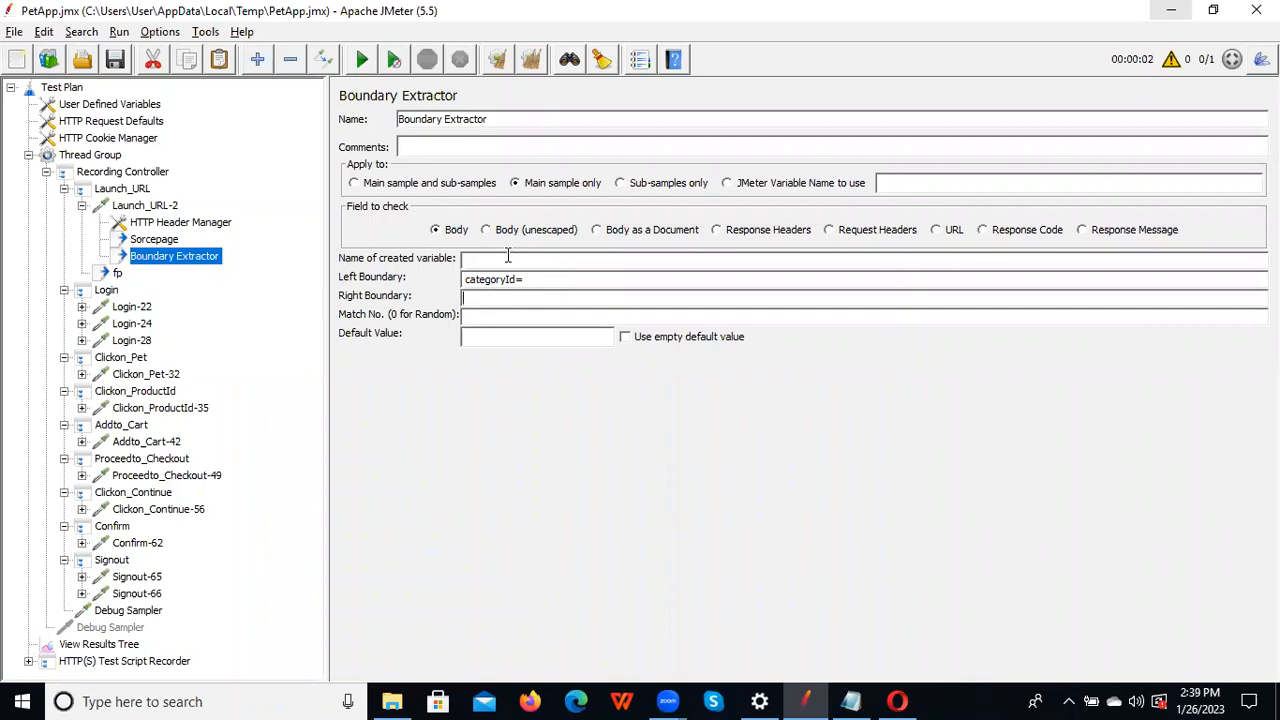
pyautogui.hotkey('ctrl', 'v')
pyautogui.press('BackSpace')
pyautogui.write('_Corr')
# Copy the "> after FISH in Notepad into the Boundary Extractor's right boundary
pyautogui.hotkey('alt', 'Tab')
pyautogui.moveTo(217, 505); pyautogui.dragTo(273, 513)
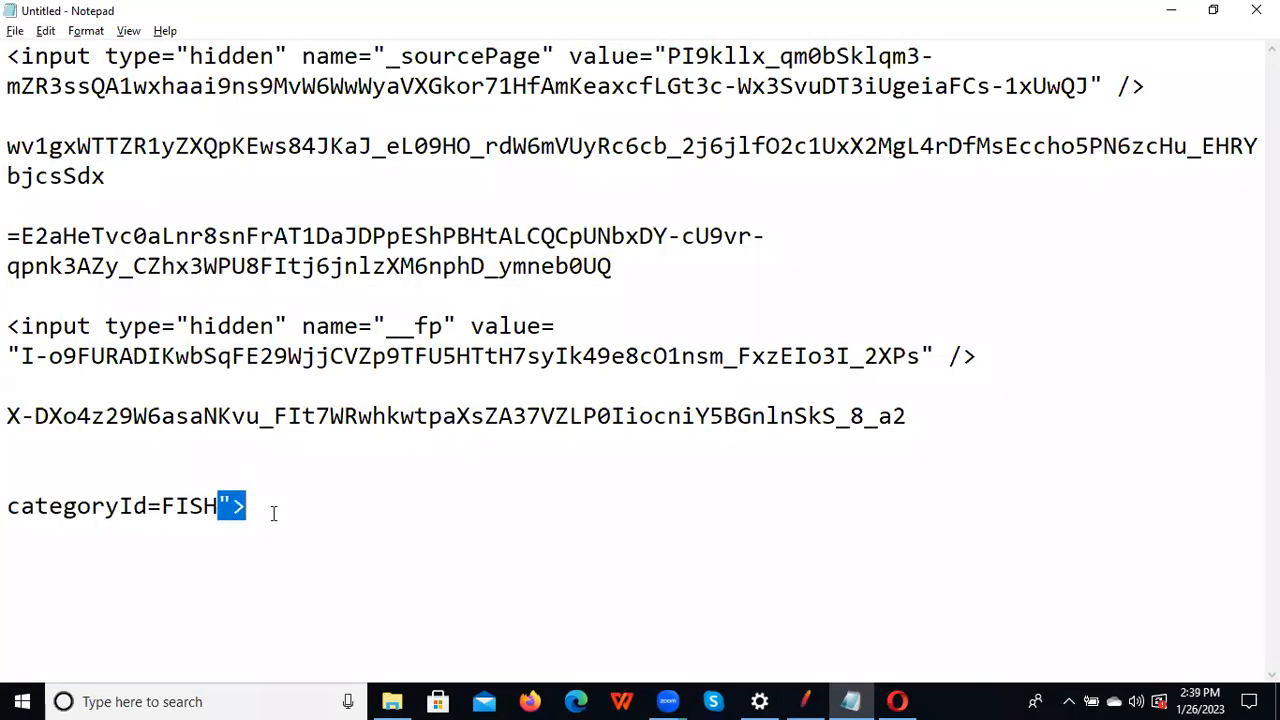
pyautogui.hotkey('alt', 'Tab')
pyautogui.click(485, 297)
pyautogui.hotkey('ctrl', 'v')
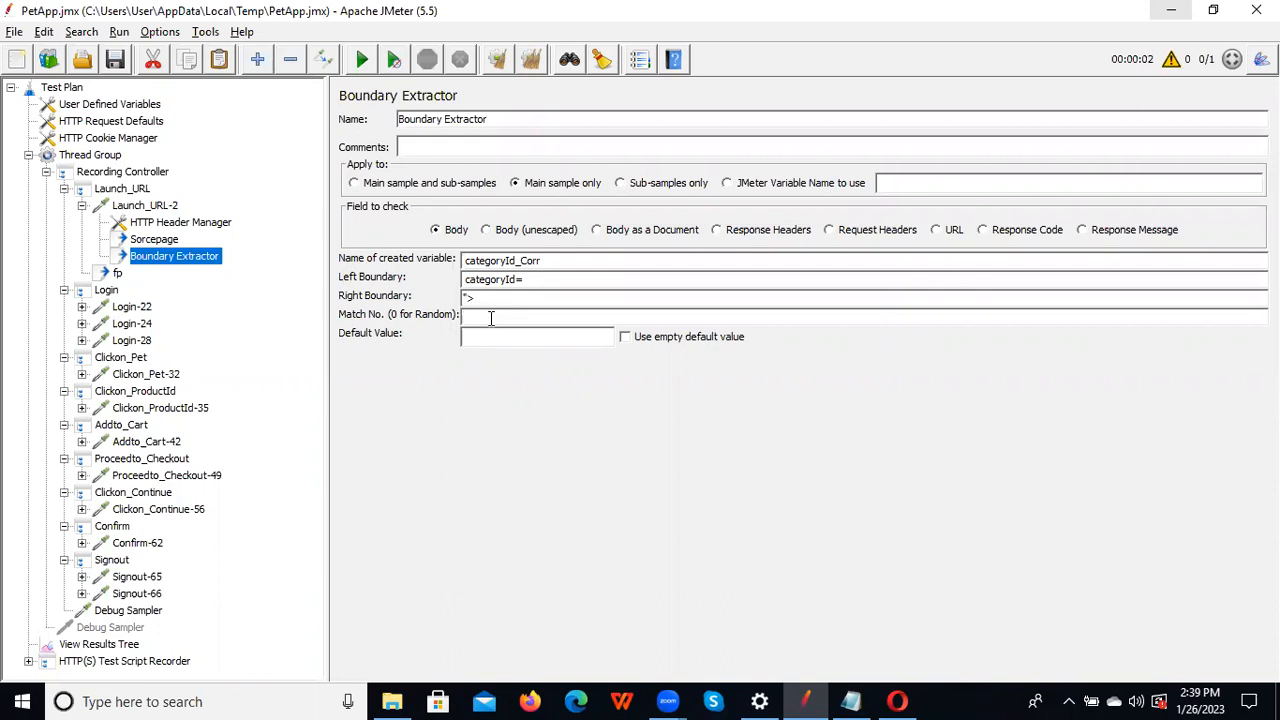
# Set the extractor's match number to 0 and its default value to NotFound, and save the test plan
pyautogui.write('0')
pyautogui.click(489, 336)
pyautogui.write('NotFound')
pyautogui.click(116, 69)
# Clear the previous samples in View Results Tree and rerun the test, overwriting the existing PetApp.xml file
pyautogui.click(100, 644)
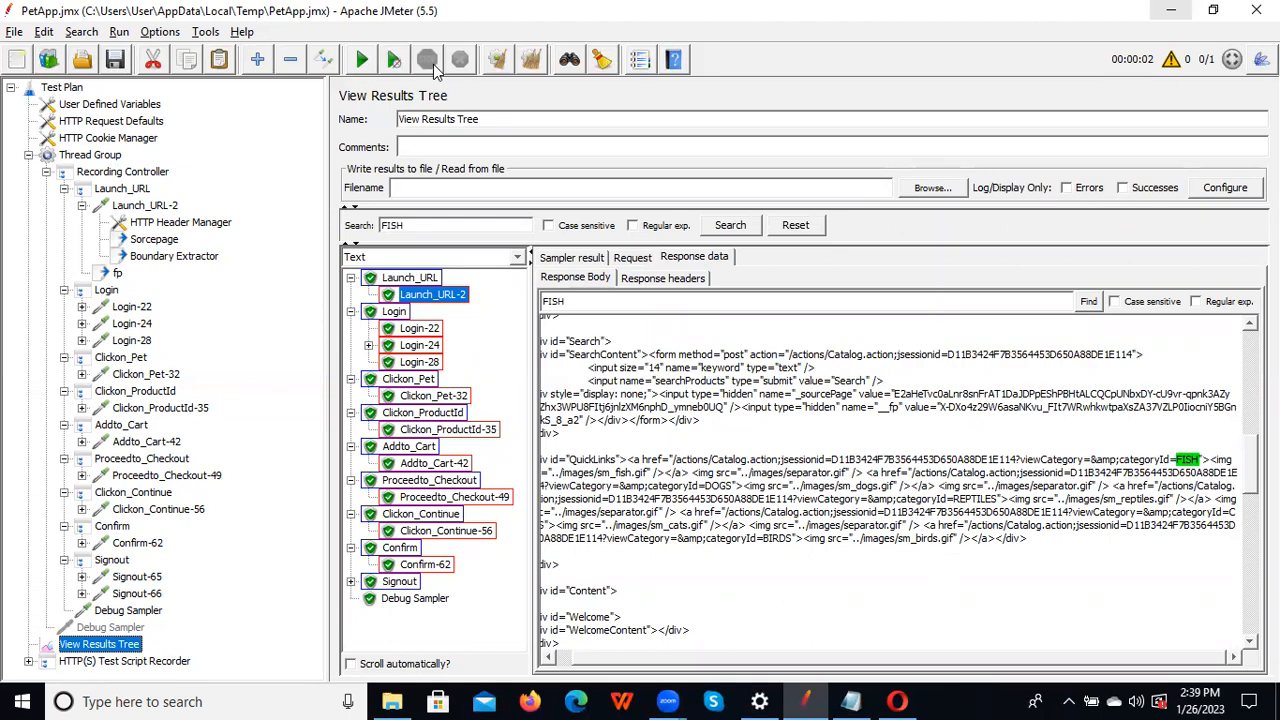
pyautogui.click(505, 62)
pyautogui.click(361, 62)
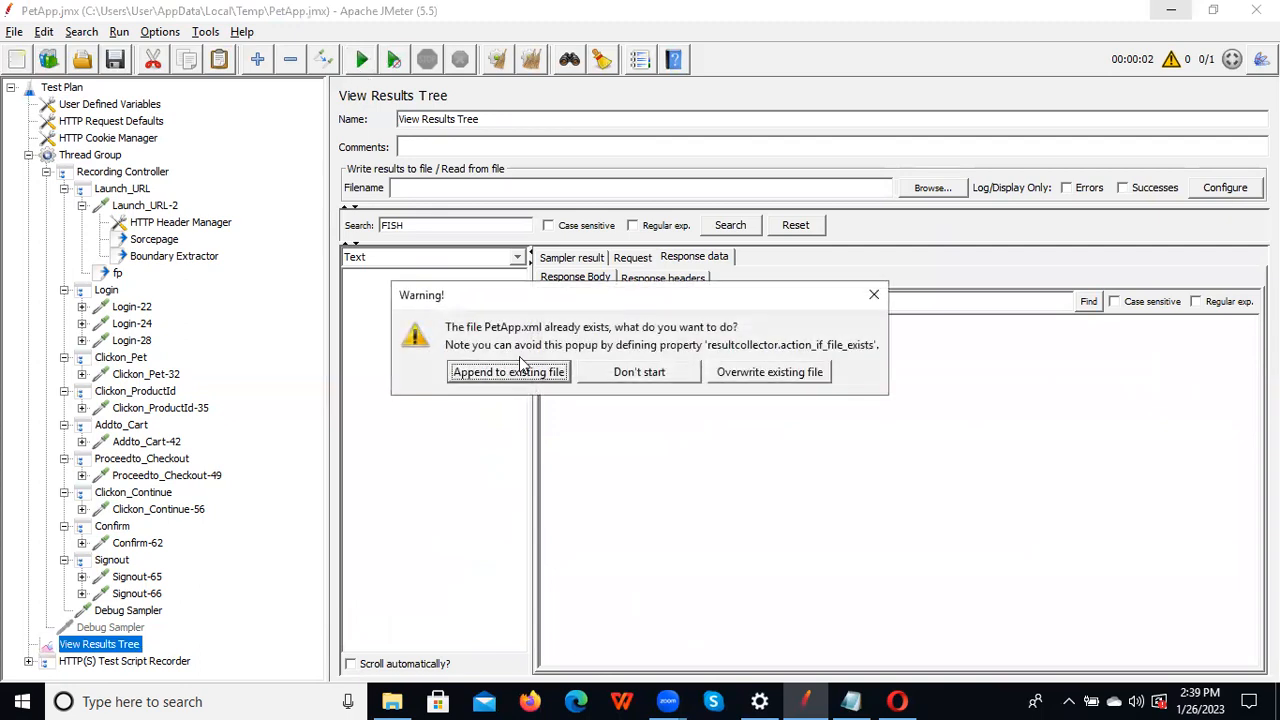
pyautogui.click(772, 369)
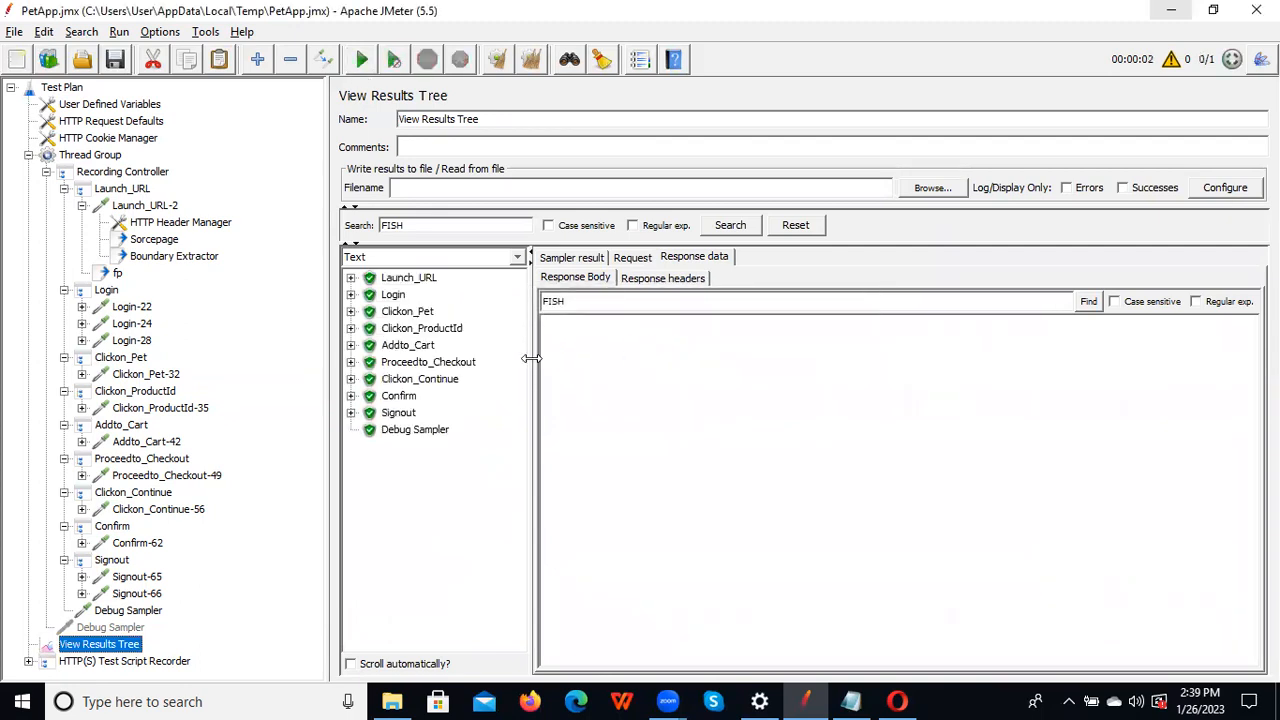
# Check the captured variables in the Debug Sampler's response data, and inspect the sampler result of Launch_URL-2
pyautogui.click(435, 430)
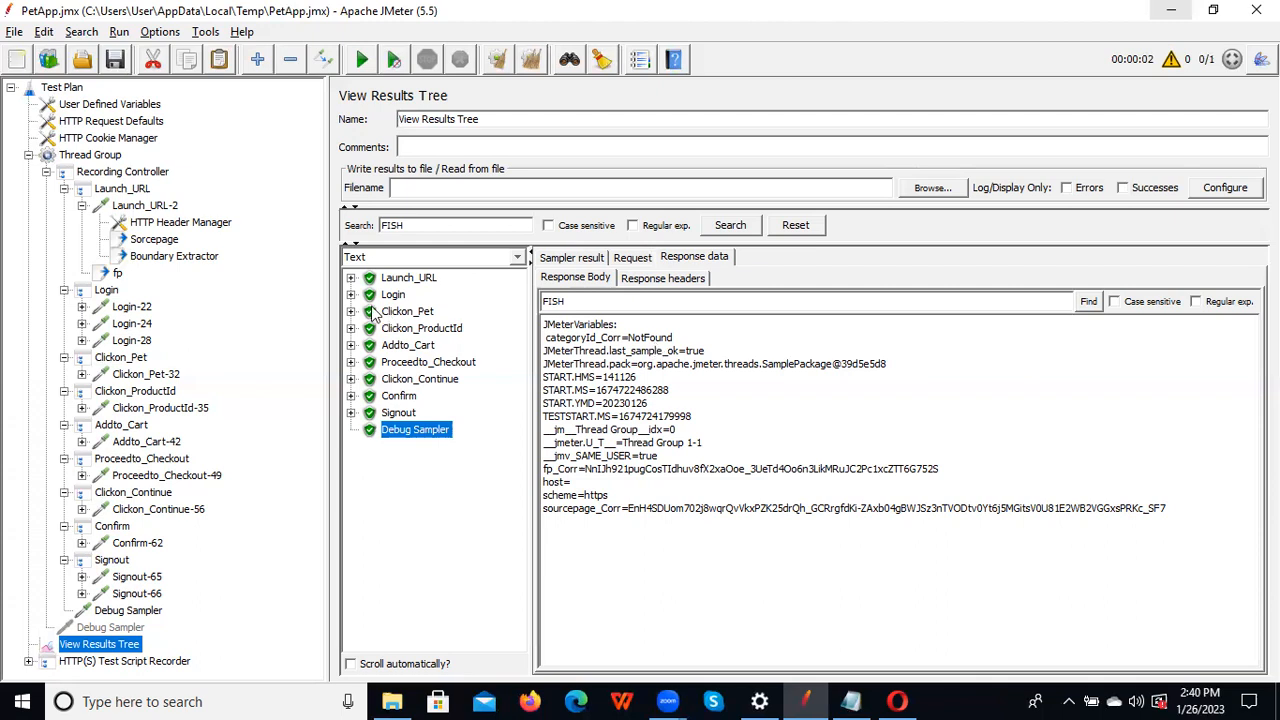
pyautogui.click(351, 278)
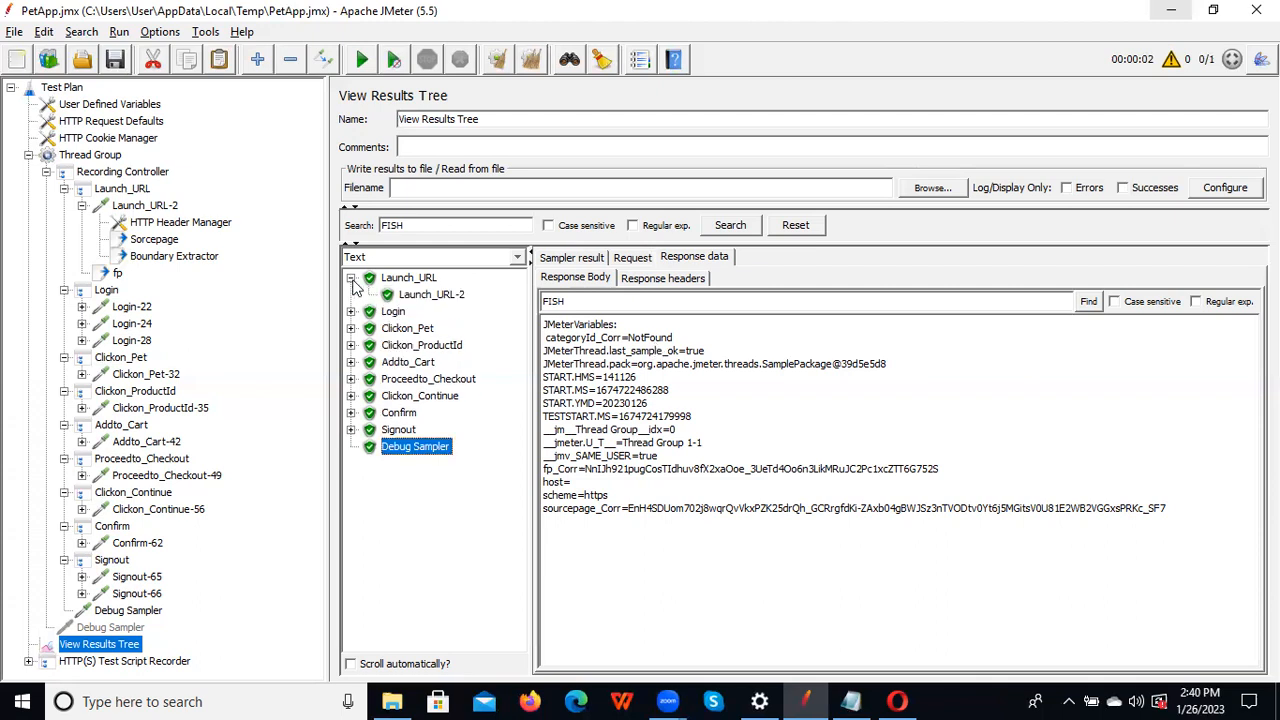
pyautogui.click(428, 297)
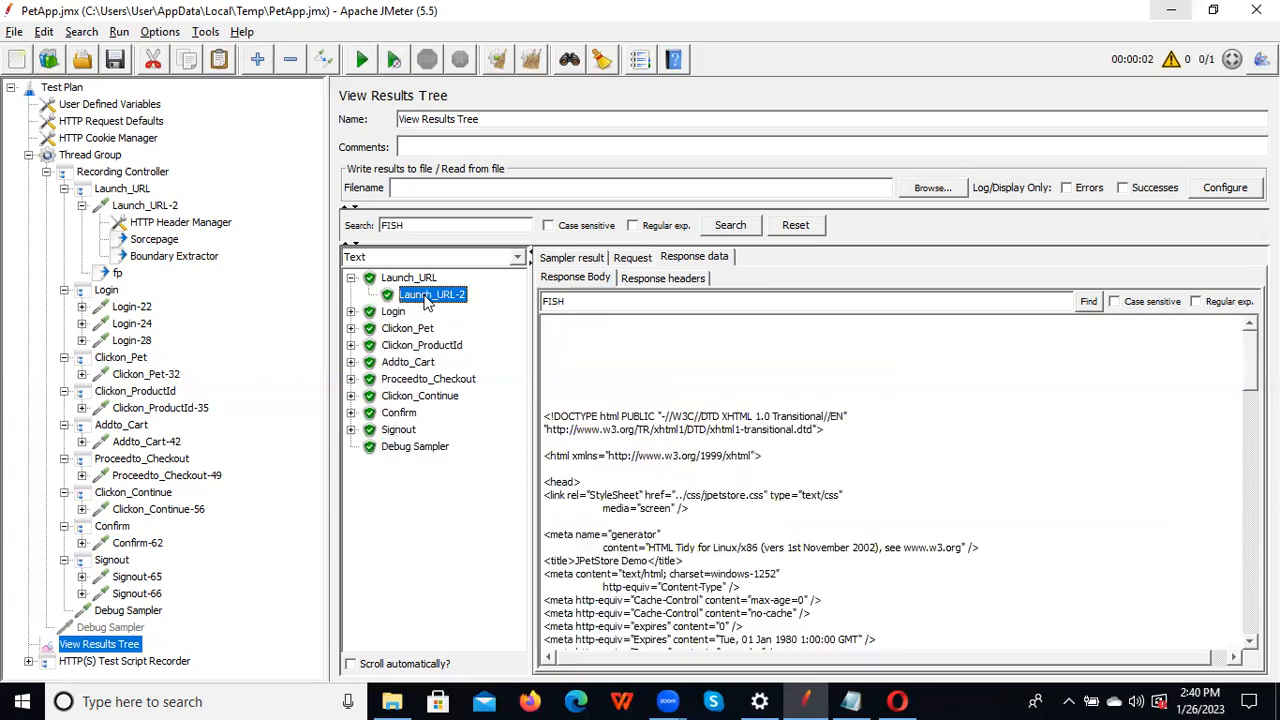
pyautogui.click(575, 284)
pyautogui.click(572, 258)
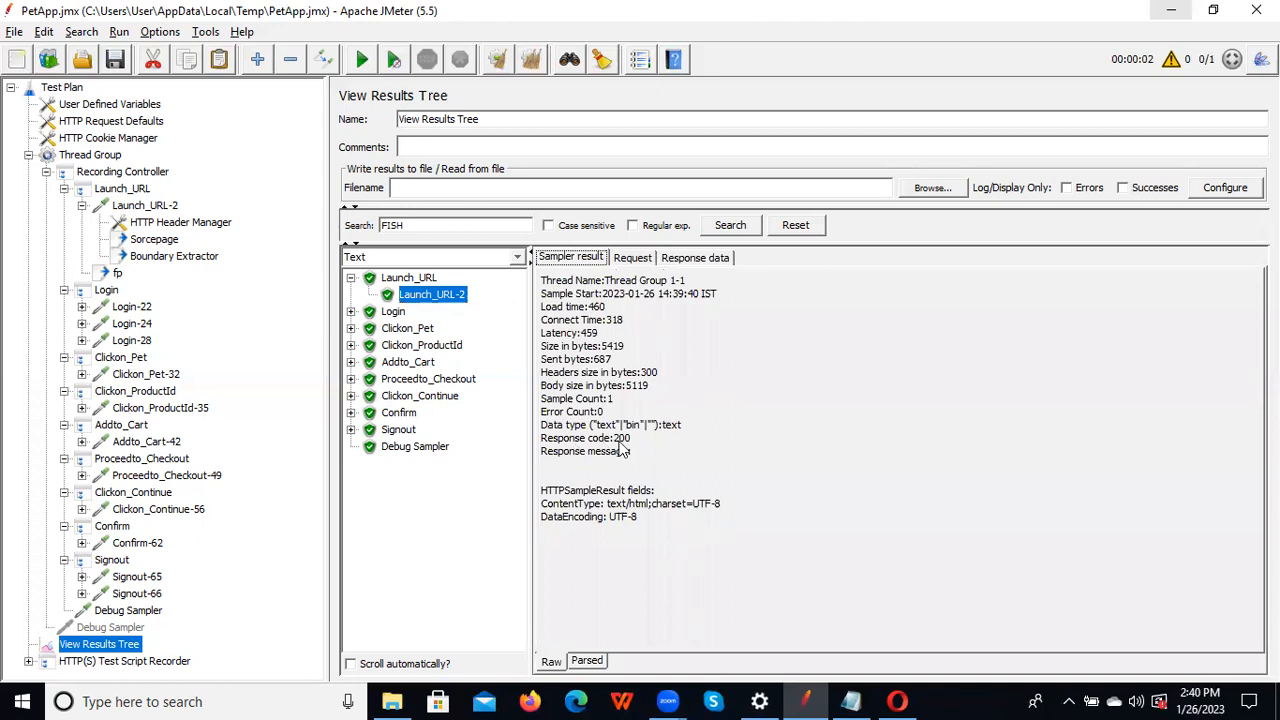
# Review the response codes in the sampler results of the Login, Clickon_Pet, Clickon_ProductId, Addto_Cart, Proceedto_Checkout and Clickon_Continue transactions
pyautogui.click(400, 313)
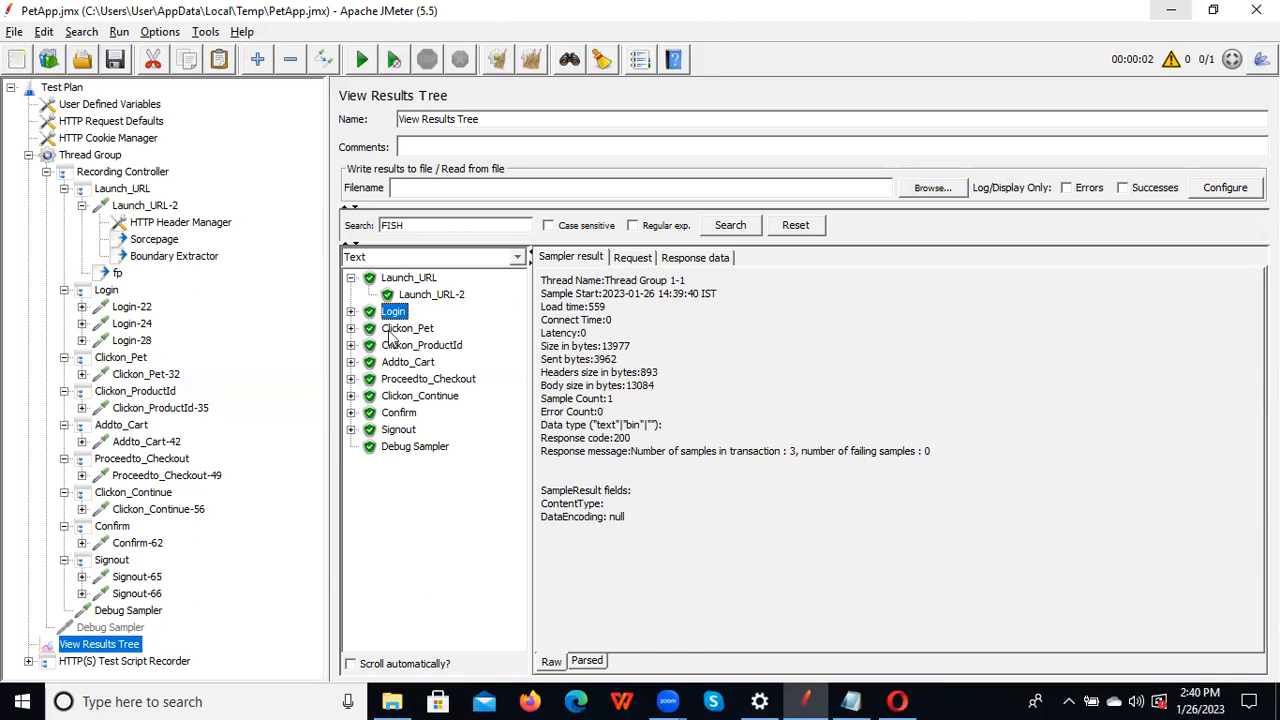
pyautogui.click(396, 330)
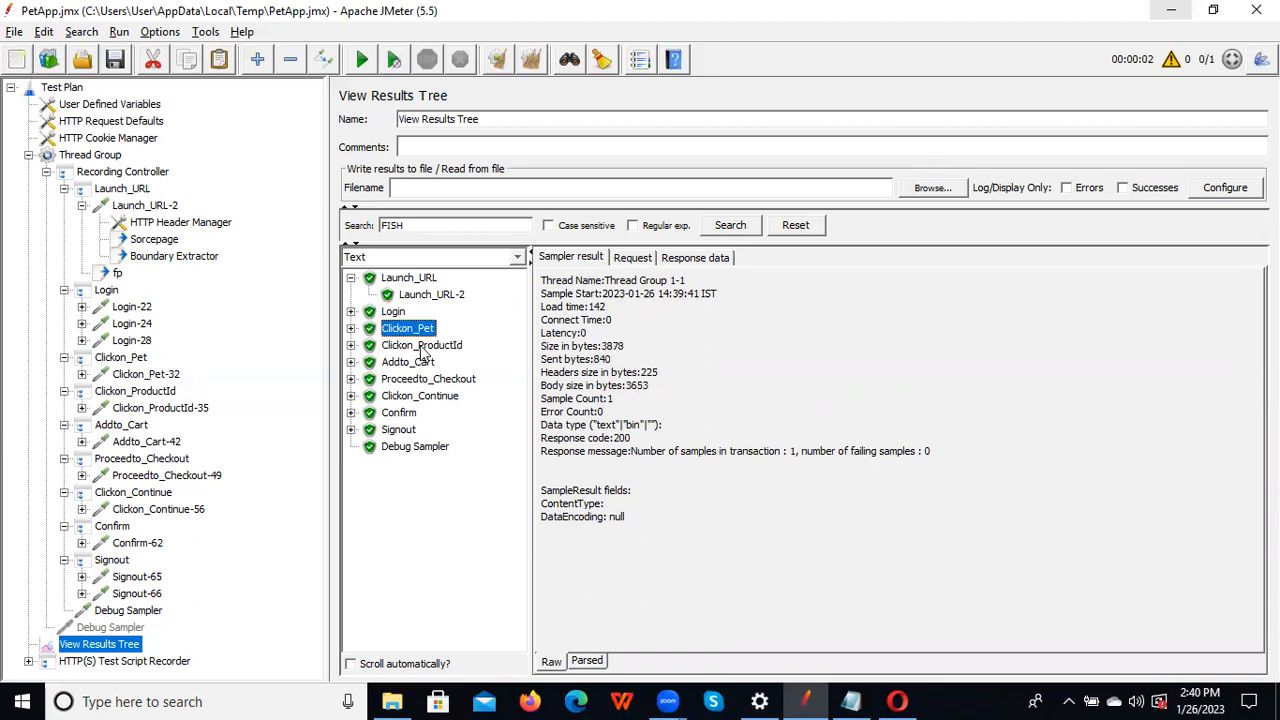
pyautogui.click(421, 347)
pyautogui.click(426, 364)
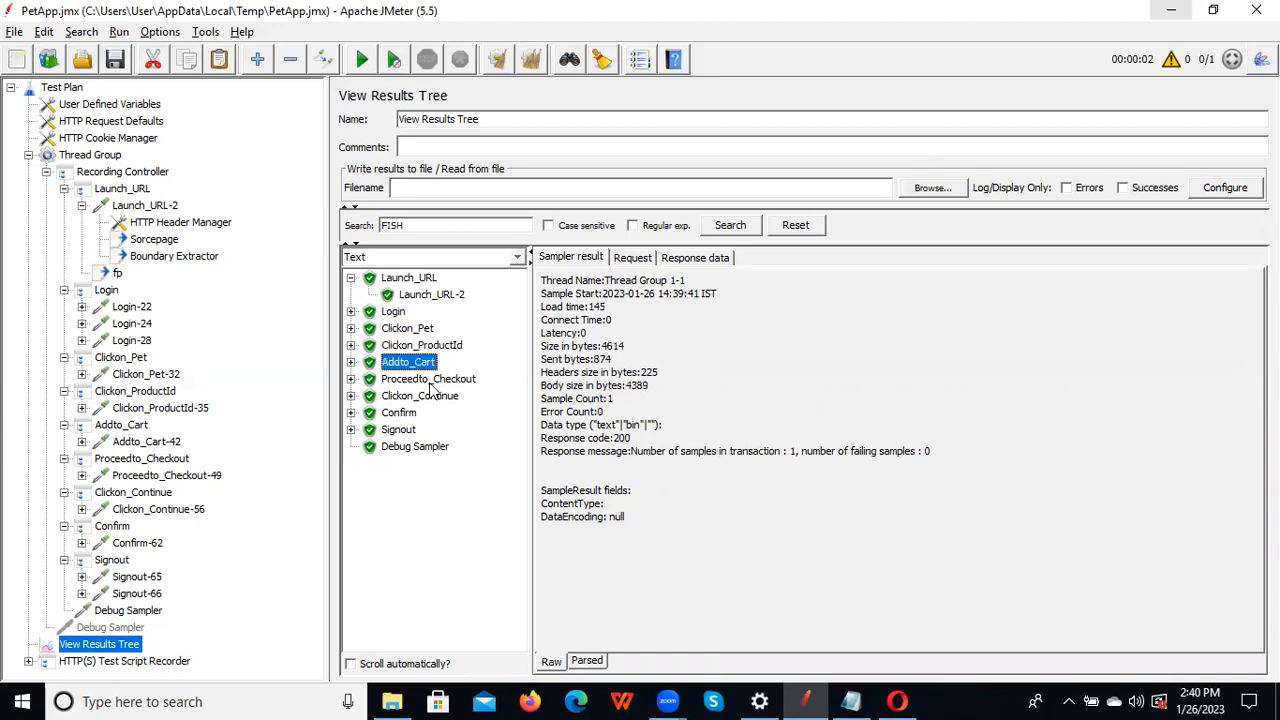
pyautogui.click(430, 382)
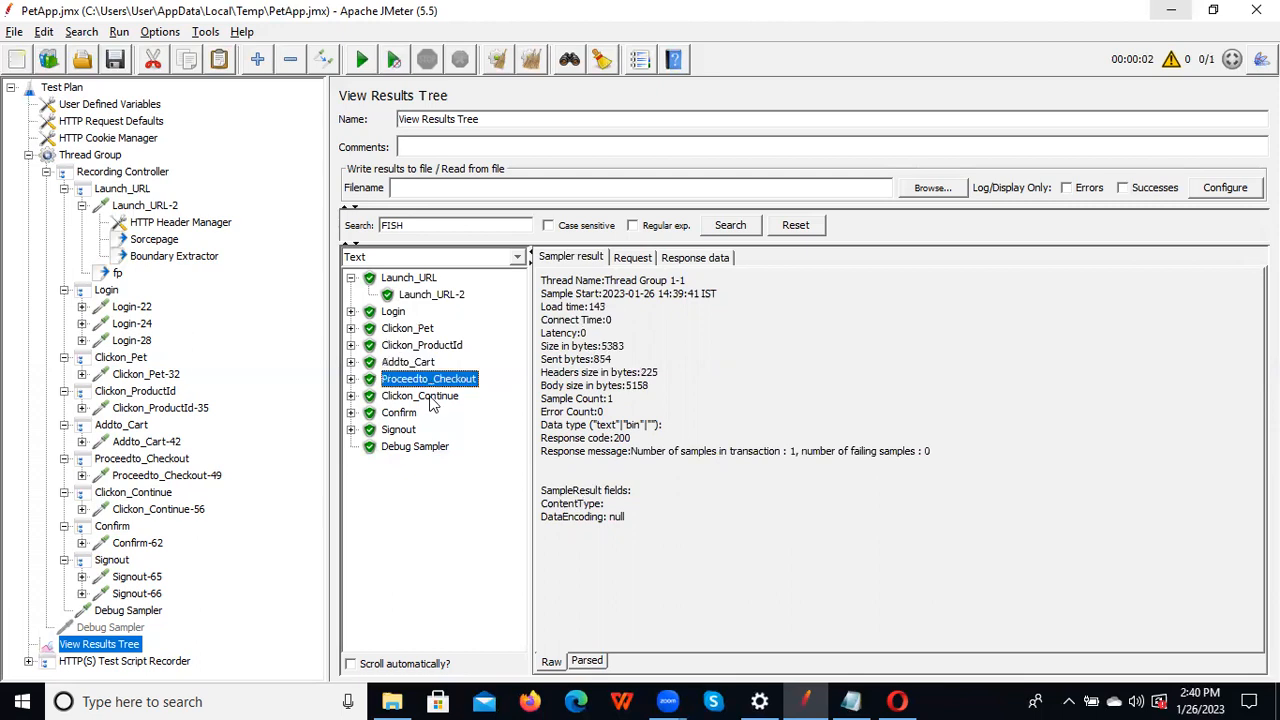
pyautogui.click(430, 397)
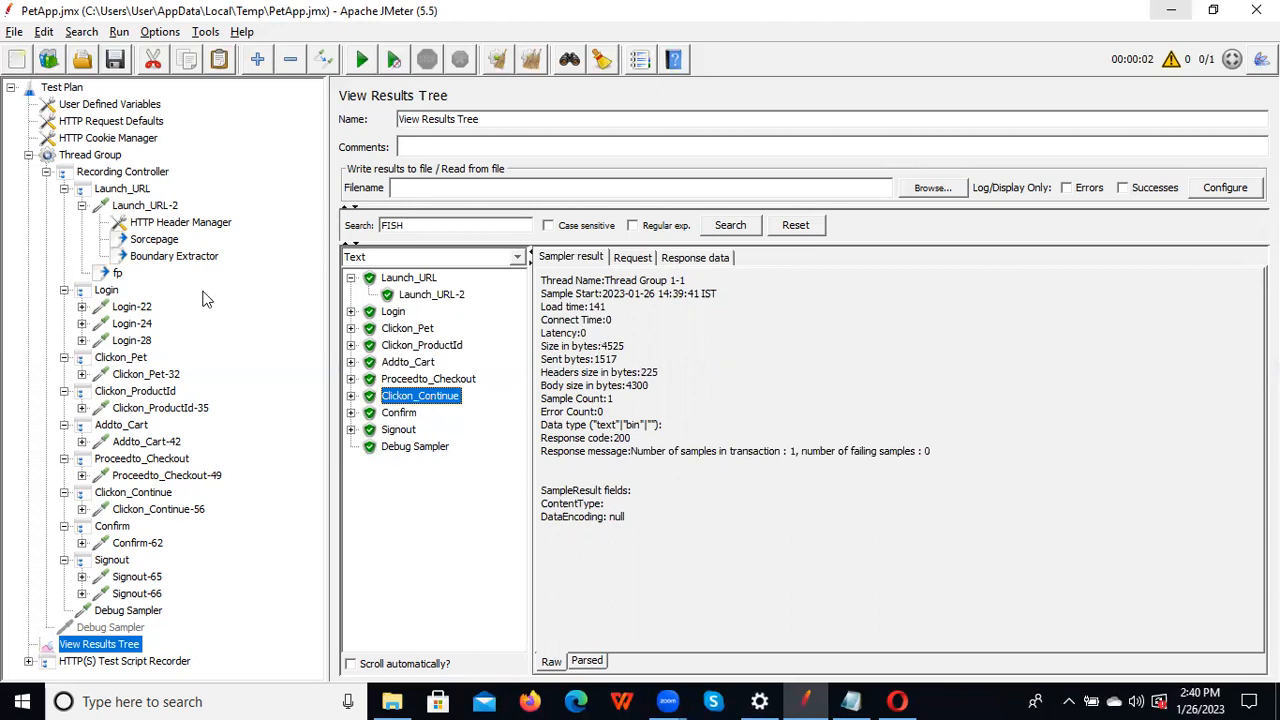
# Add a Response Assertion to the Launch_URL-2 request in the Recording Controller
pyautogui.click(120, 174)
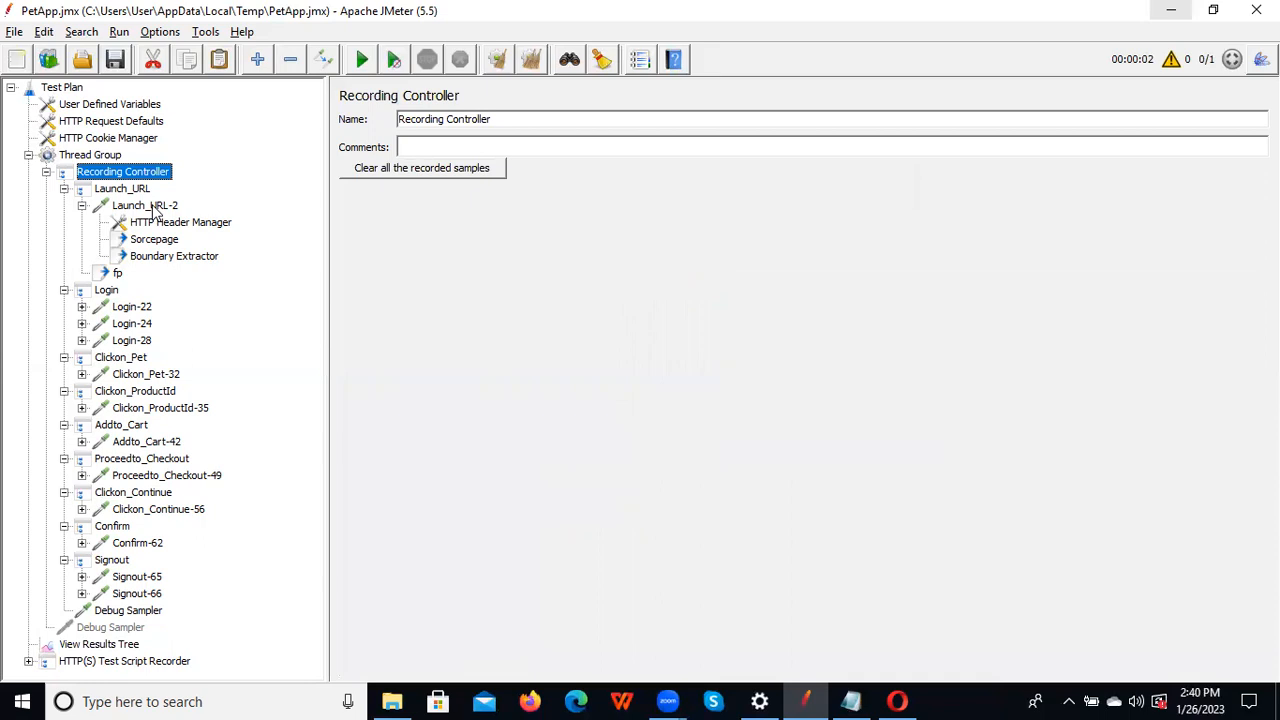
pyautogui.click(150, 206)
pyautogui.rightClick(152, 207)
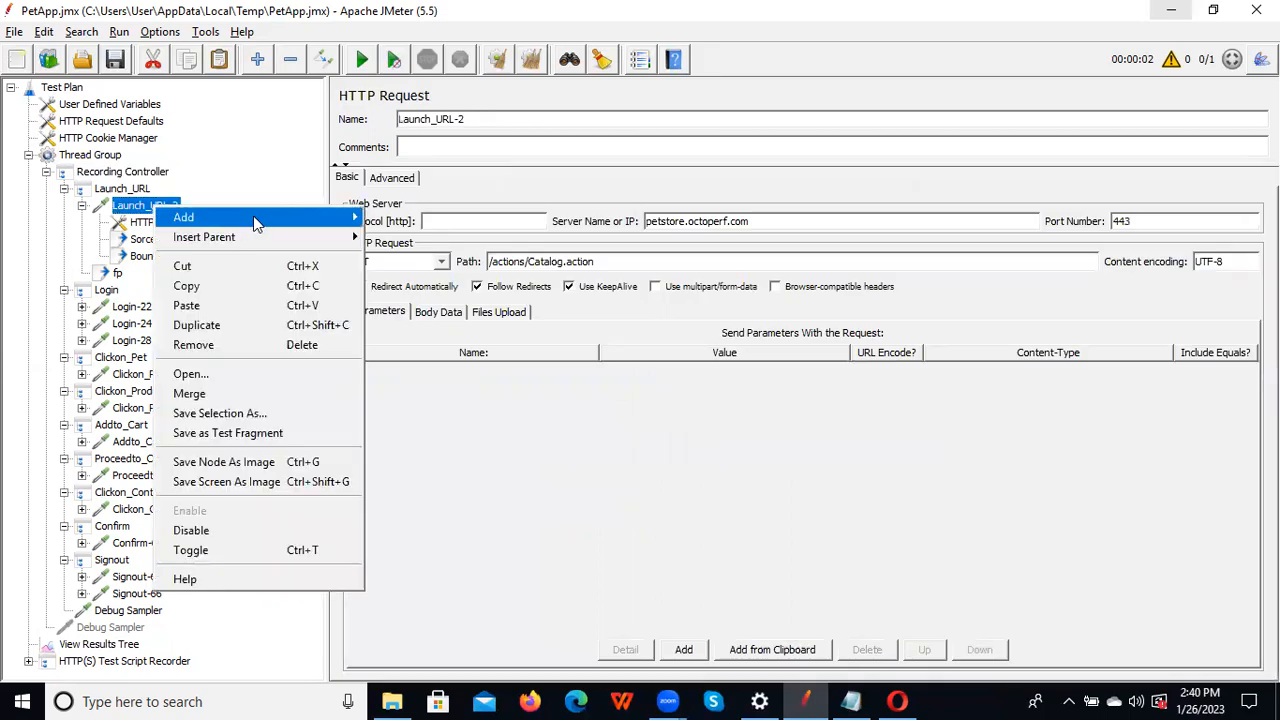
pyautogui.moveTo(340, 217)
pyautogui.moveTo(395, 222)
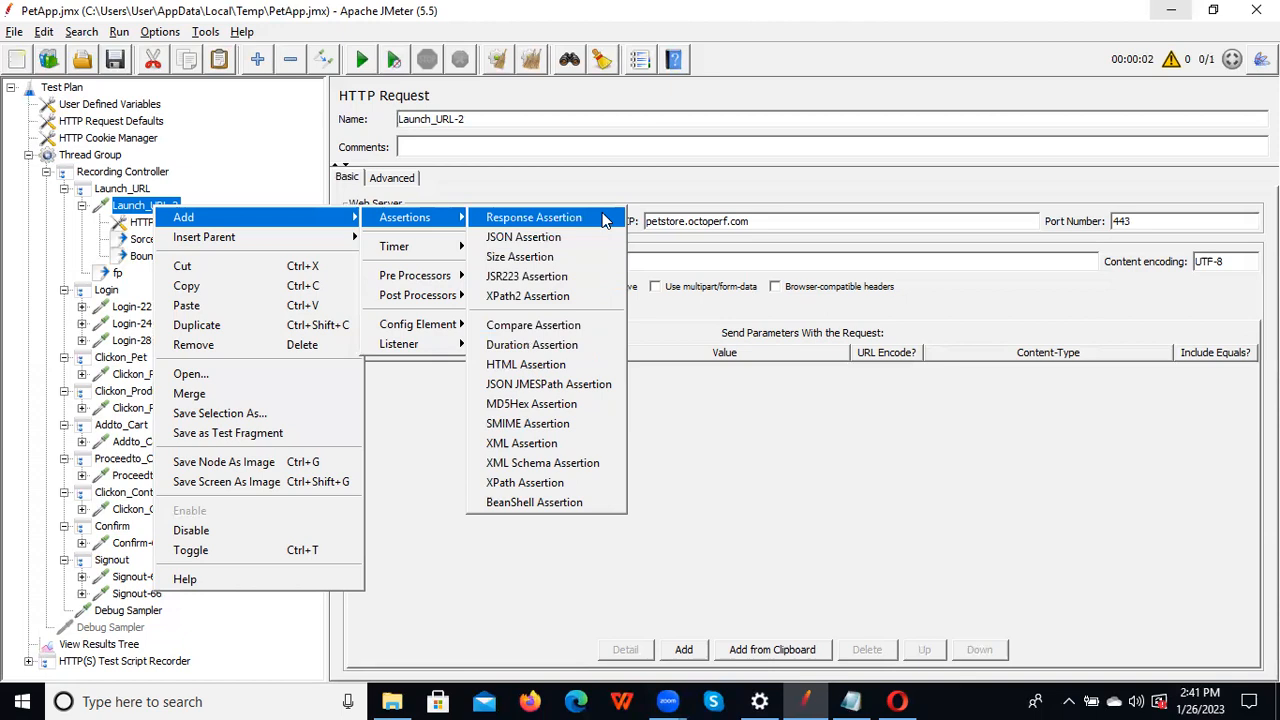
pyautogui.click(567, 220)
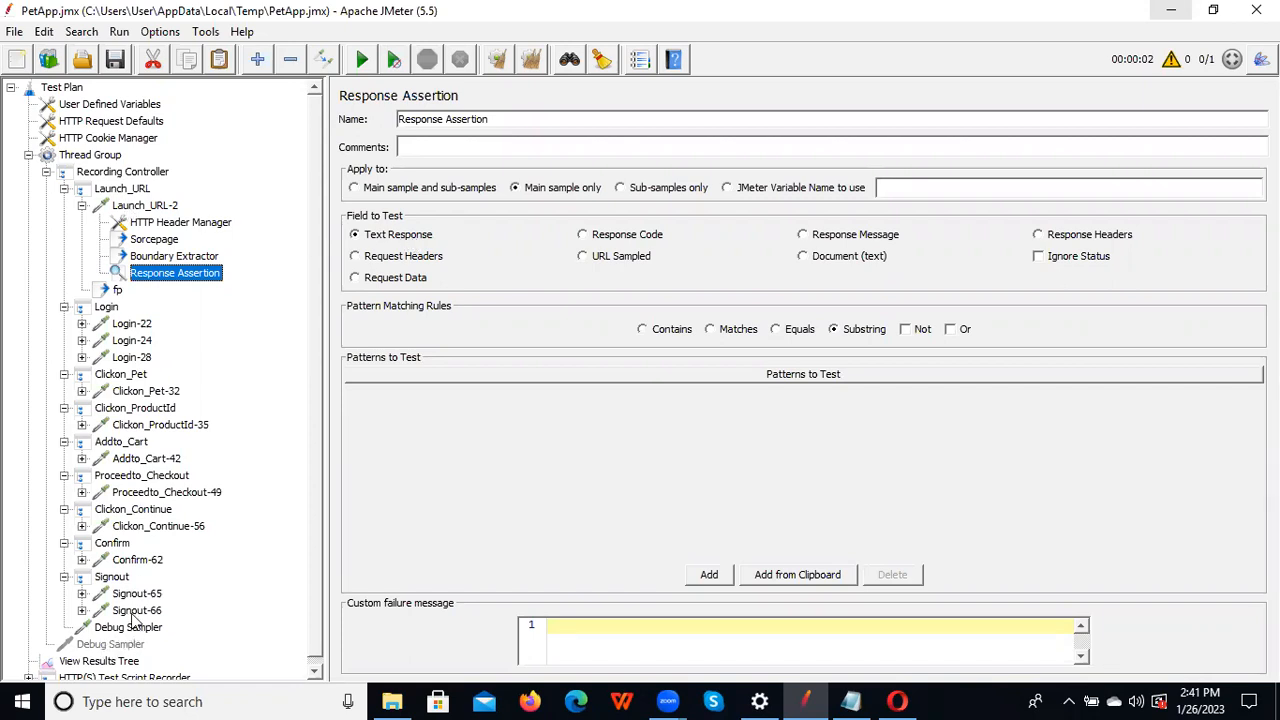
# Look through the response body of the Launch_URL-2 sample in View Results Tree for text to assert
pyautogui.click(110, 662)
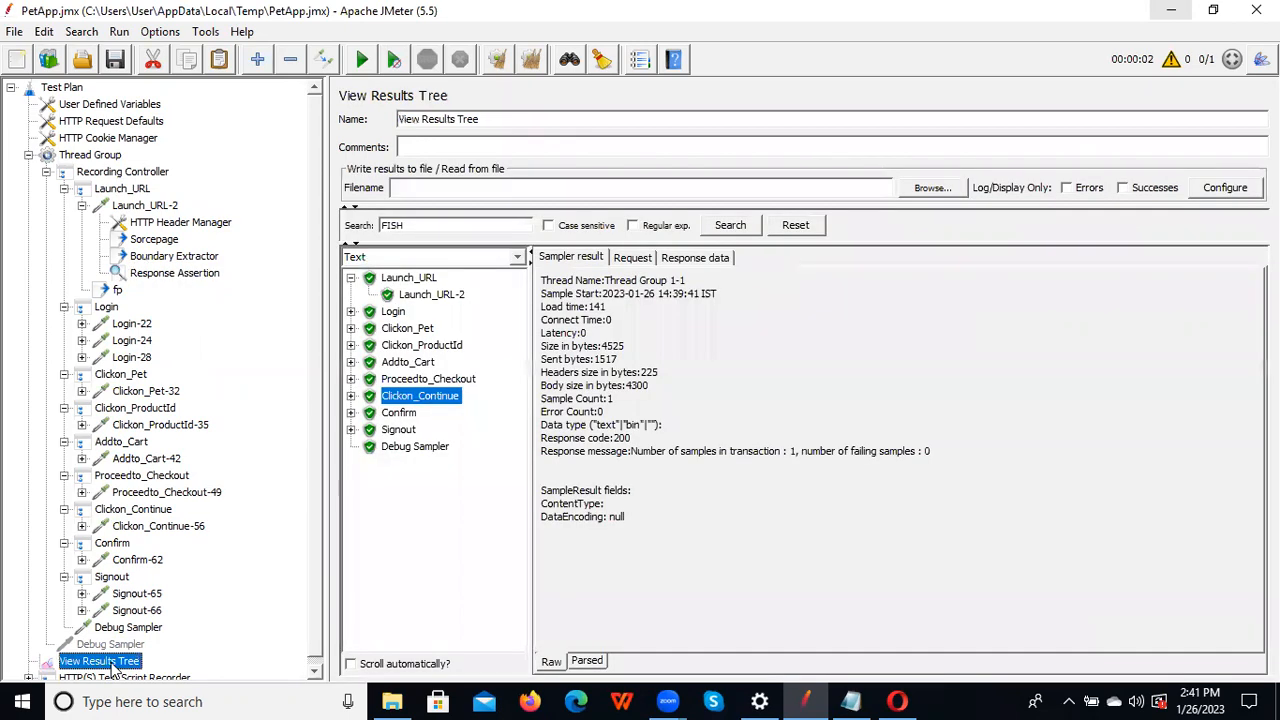
pyautogui.click(415, 296)
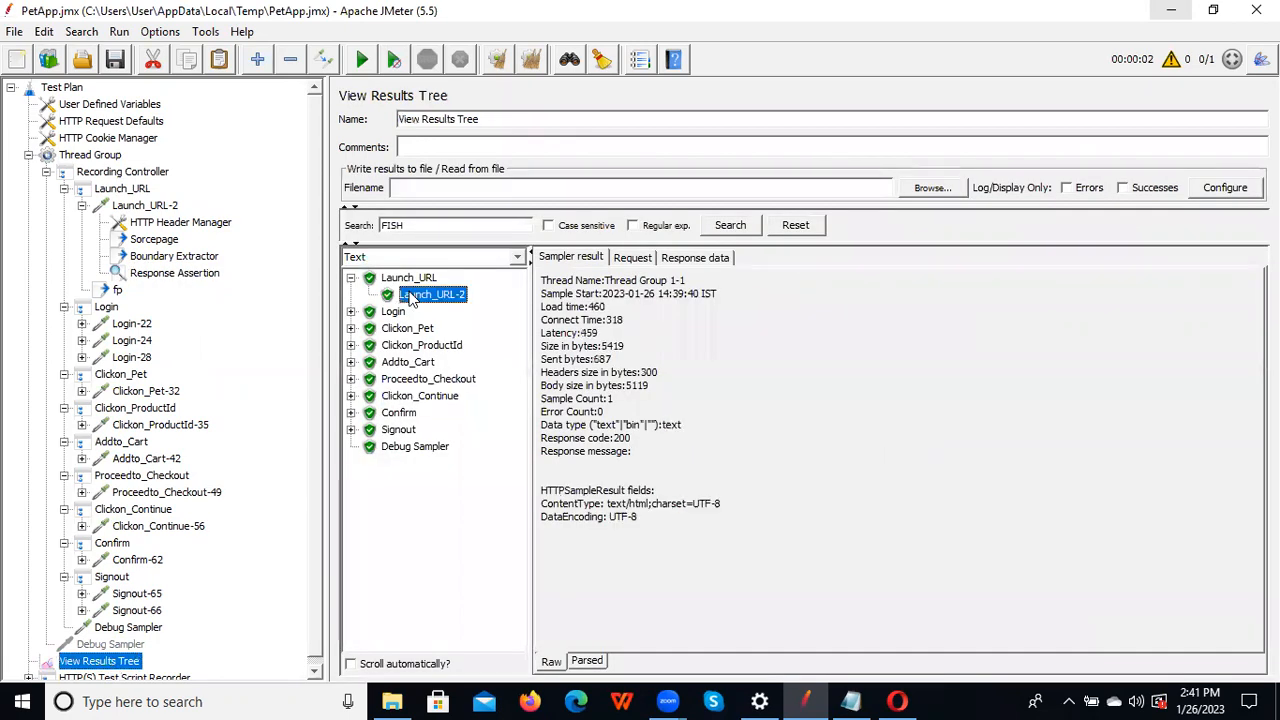
pyautogui.click(697, 258)
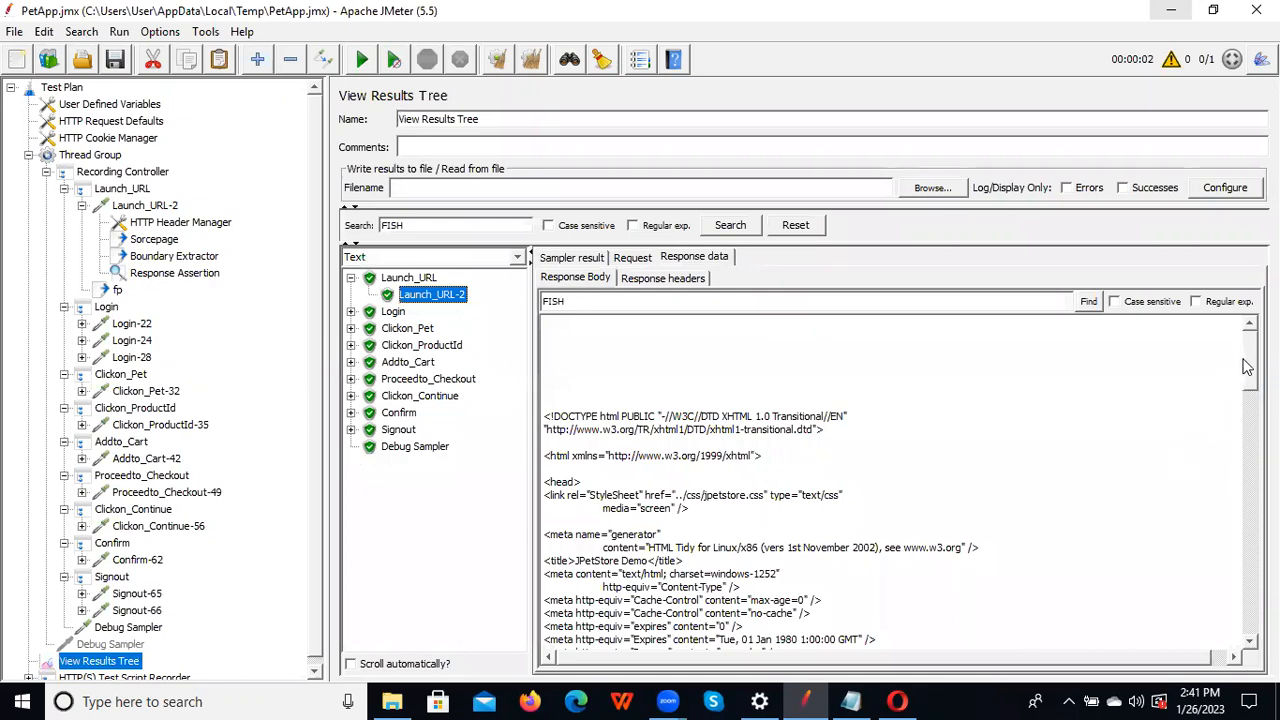
pyautogui.scroll(-10, 890, 480)
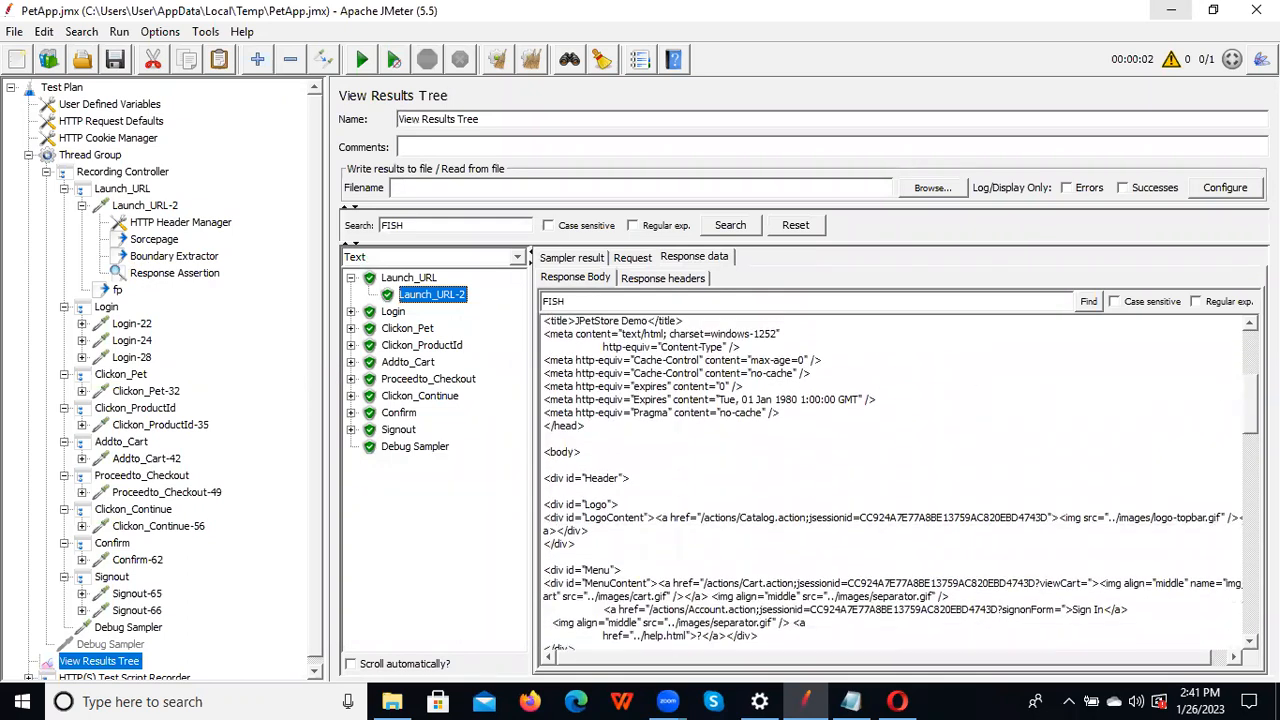